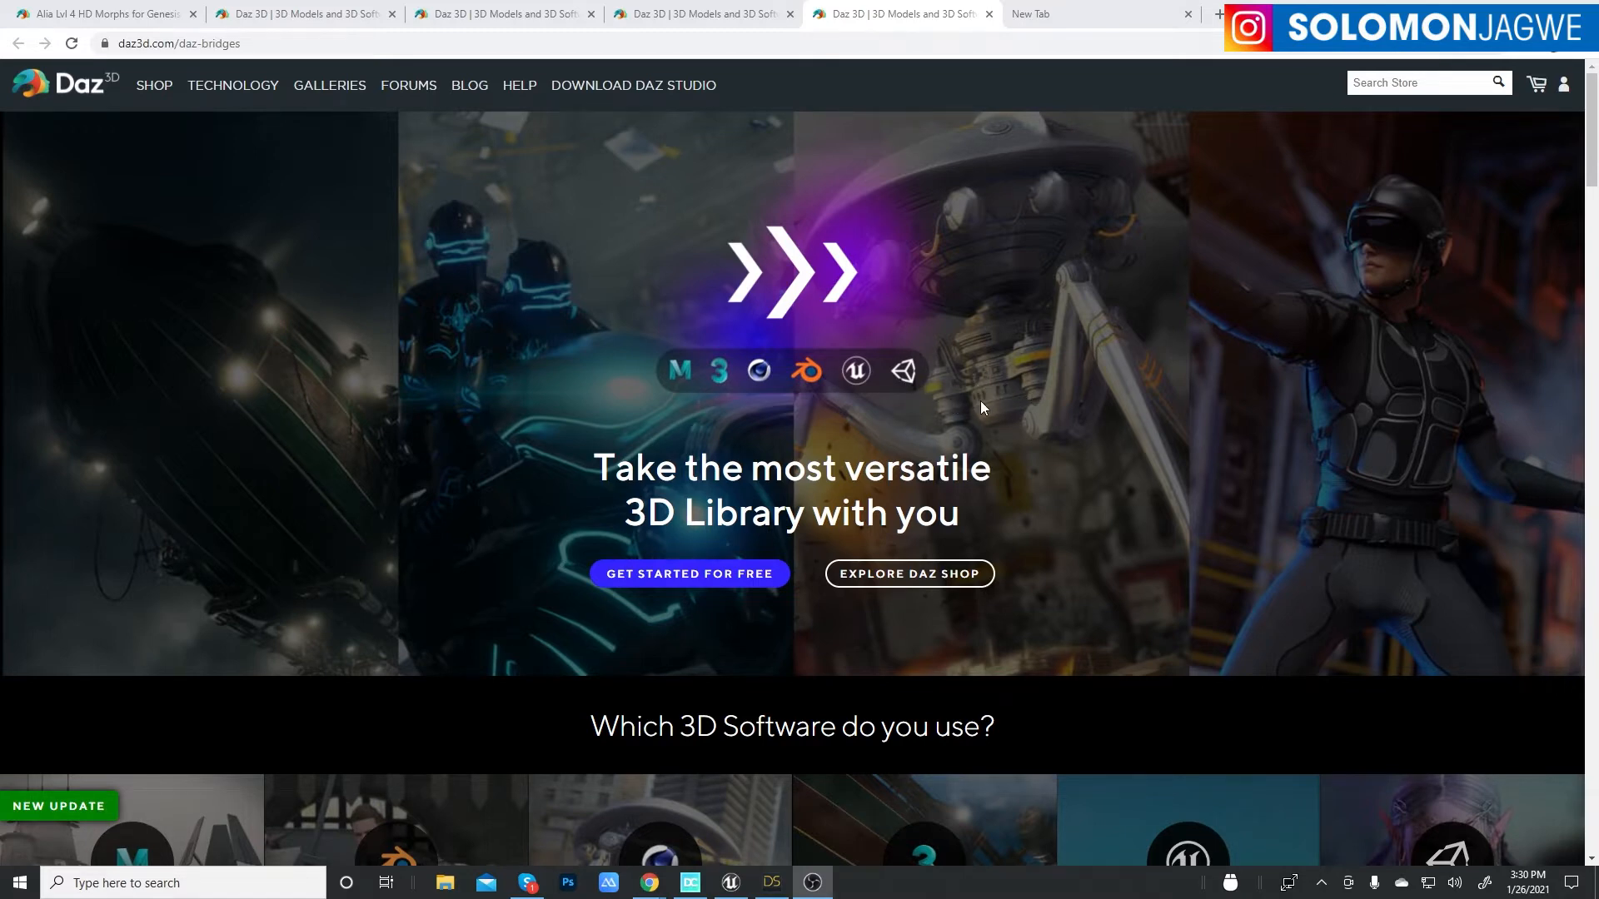
- Examine the Daz Bridges page and the 3D programs it supports, from Maya and Blender to Unreal Engine and Unity
scroll(982, 402, down, 2)
scroll(982, 401, up, 2)
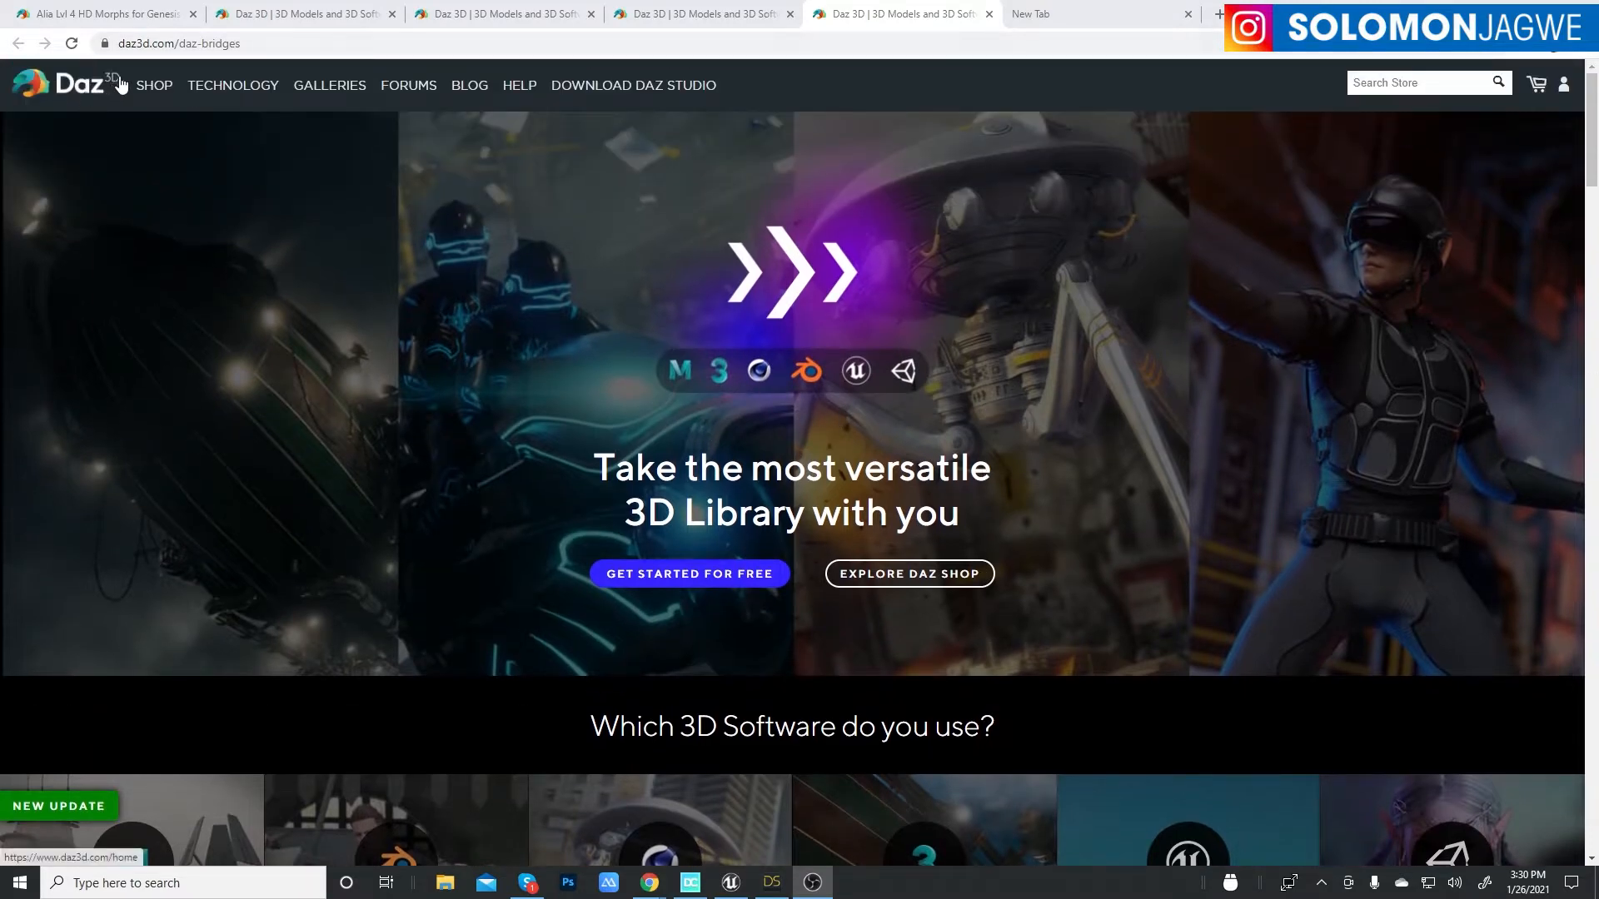
scroll(916, 390, down, 5)
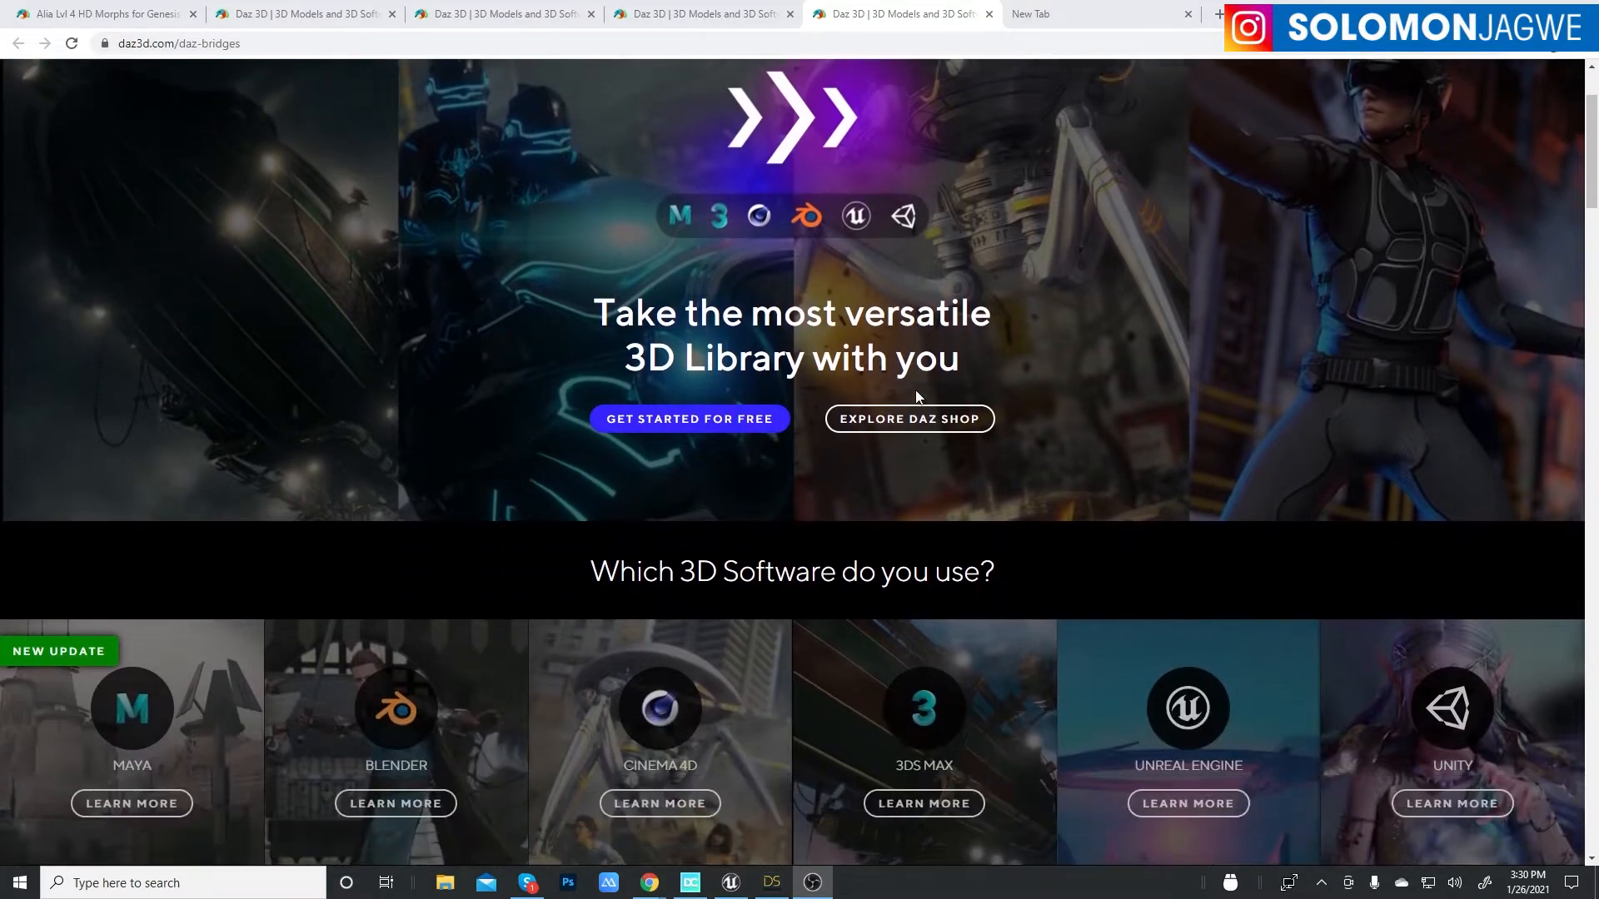
scroll(381, 194, up, 4)
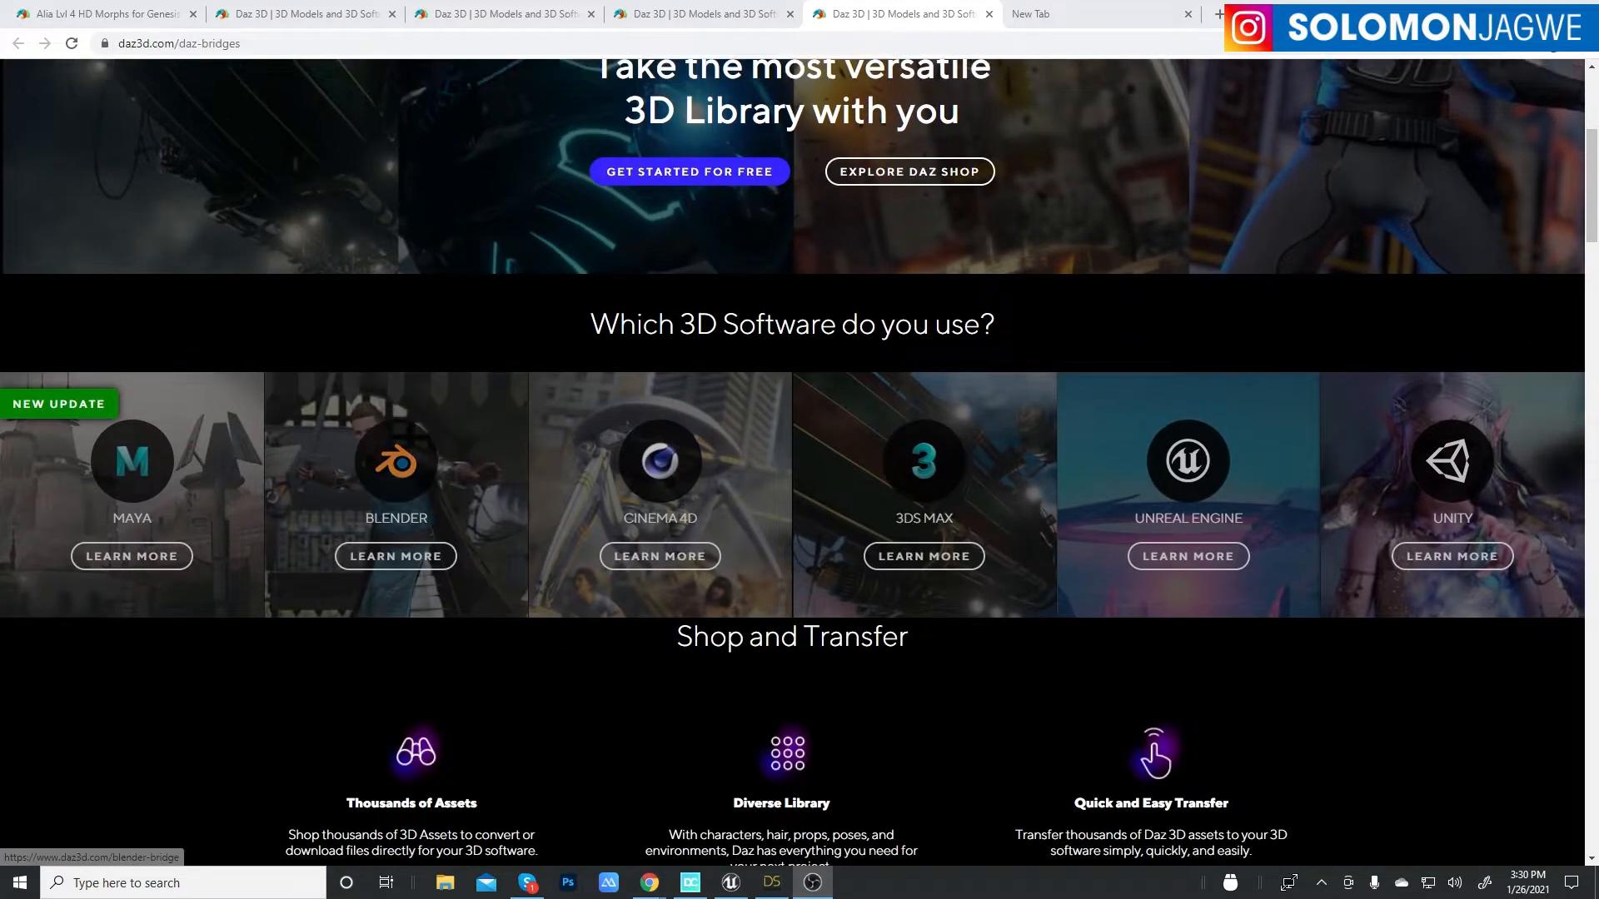
scroll(340, 428, down, 2)
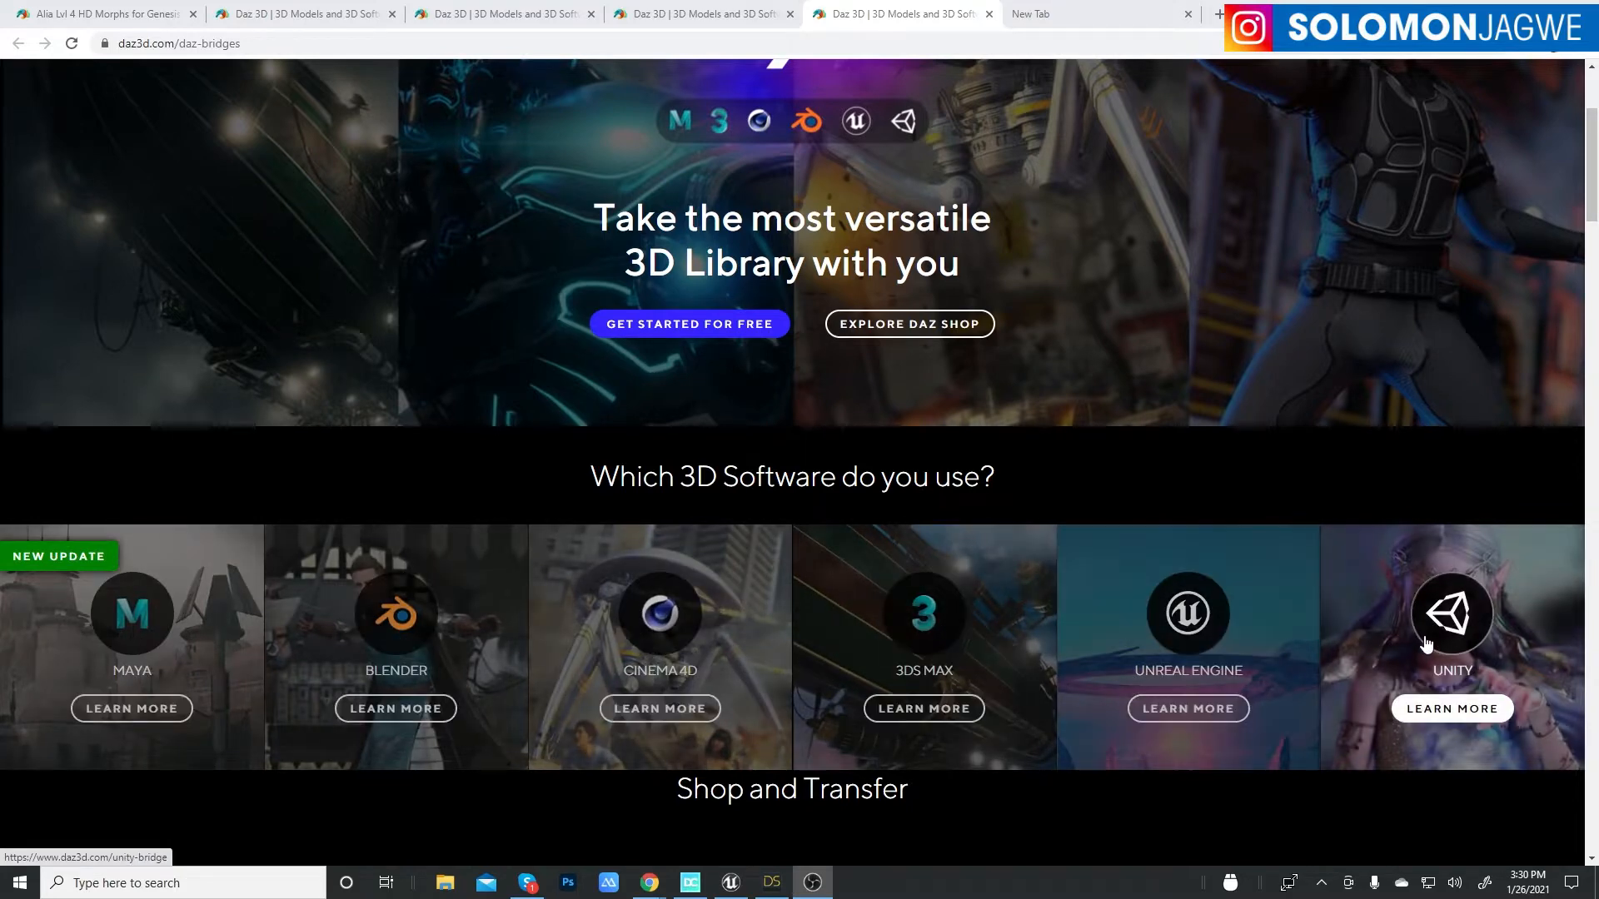
scroll(1426, 638, down, 2)
scroll(1425, 641, up, 5)
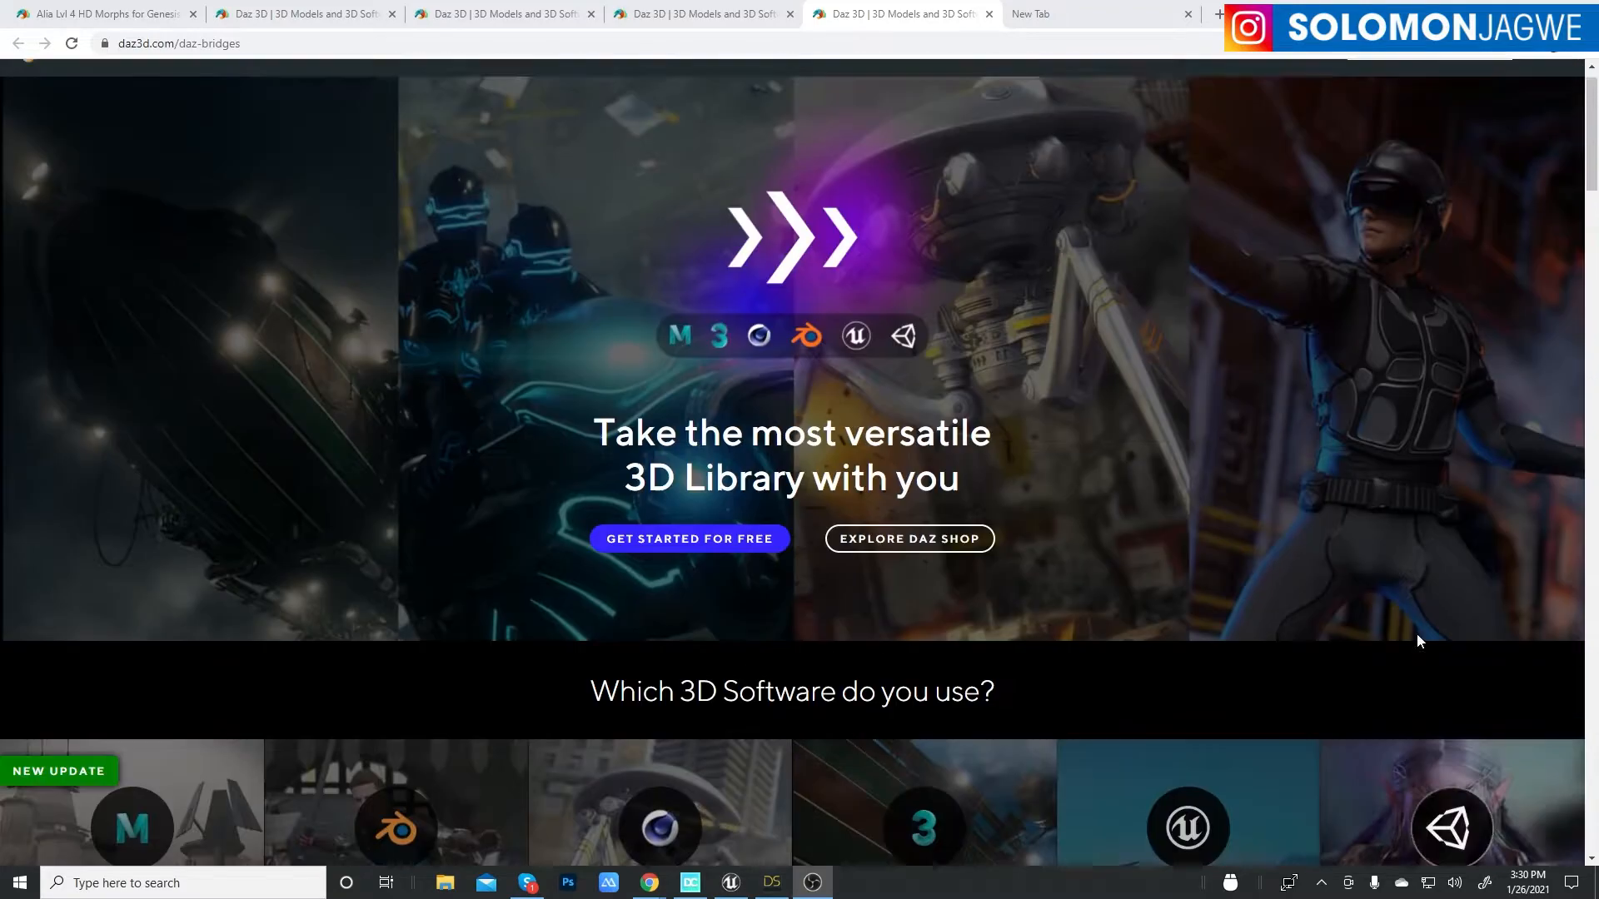
scroll(1163, 485, down, 5)
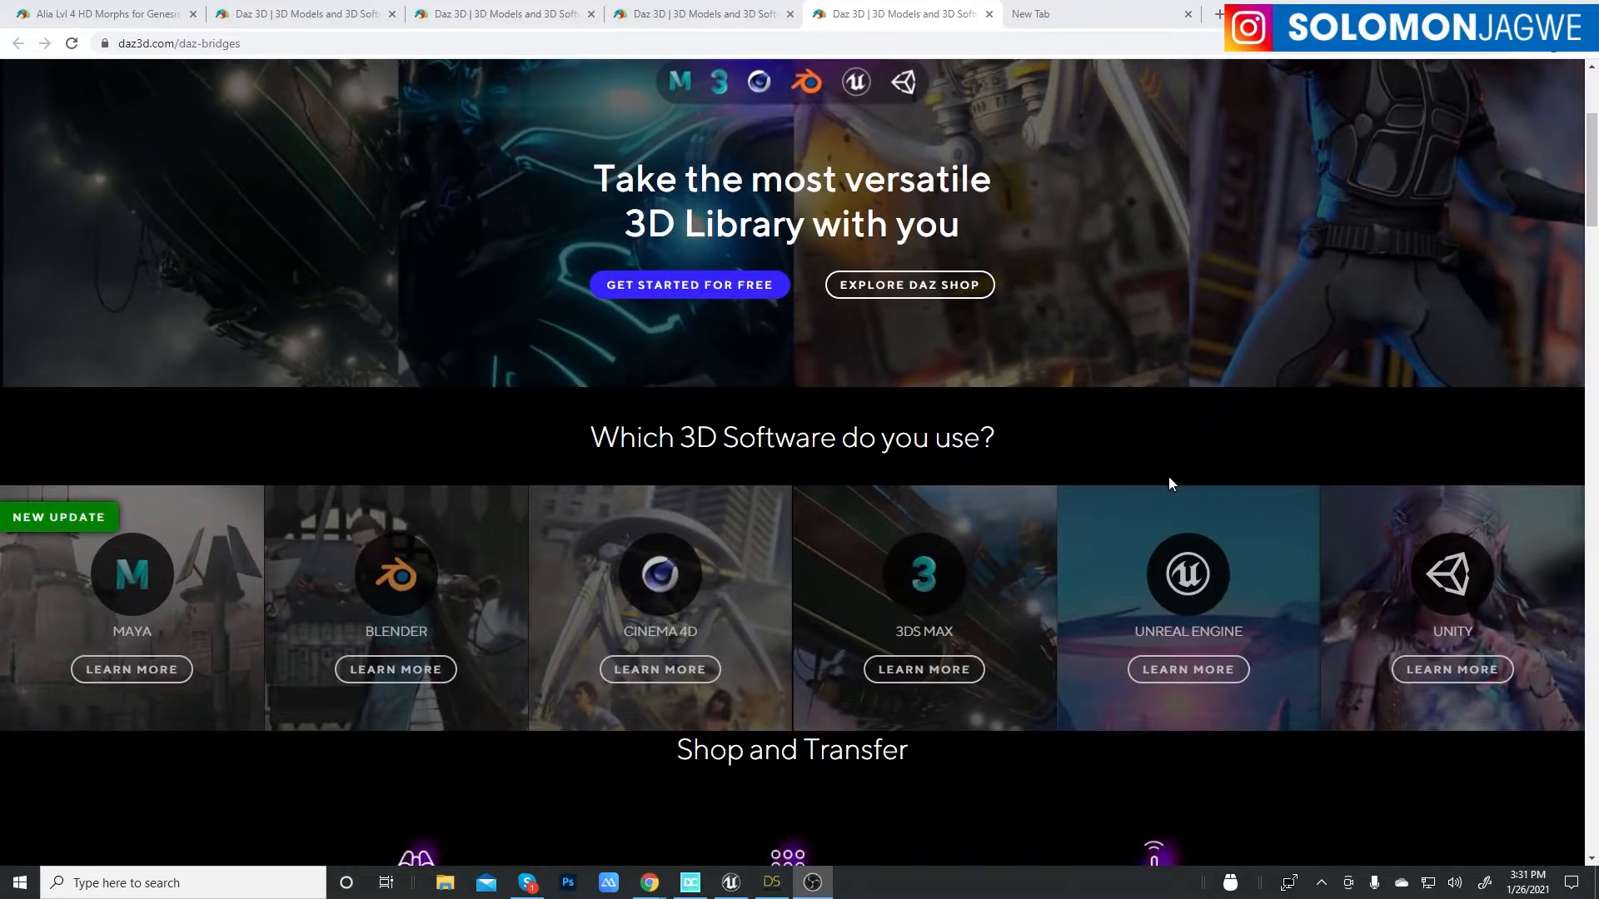
scroll(1000, 506, up, 4)
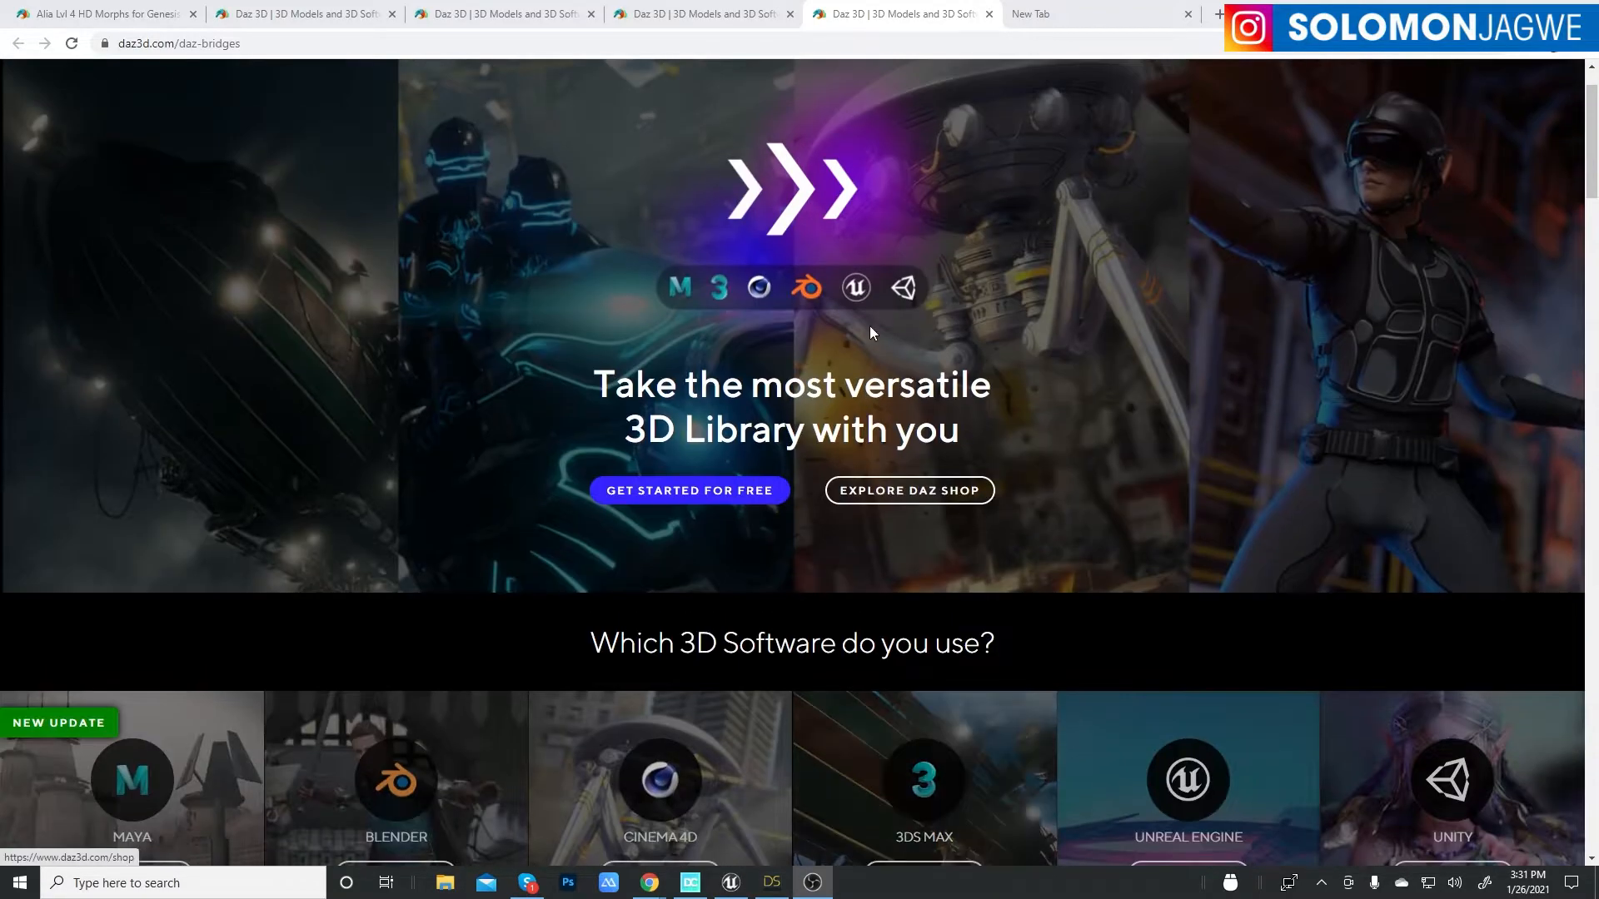
- View the Victoria 8.1 page and look through the new characters, props and environments in the Daz shop
click(718, 15)
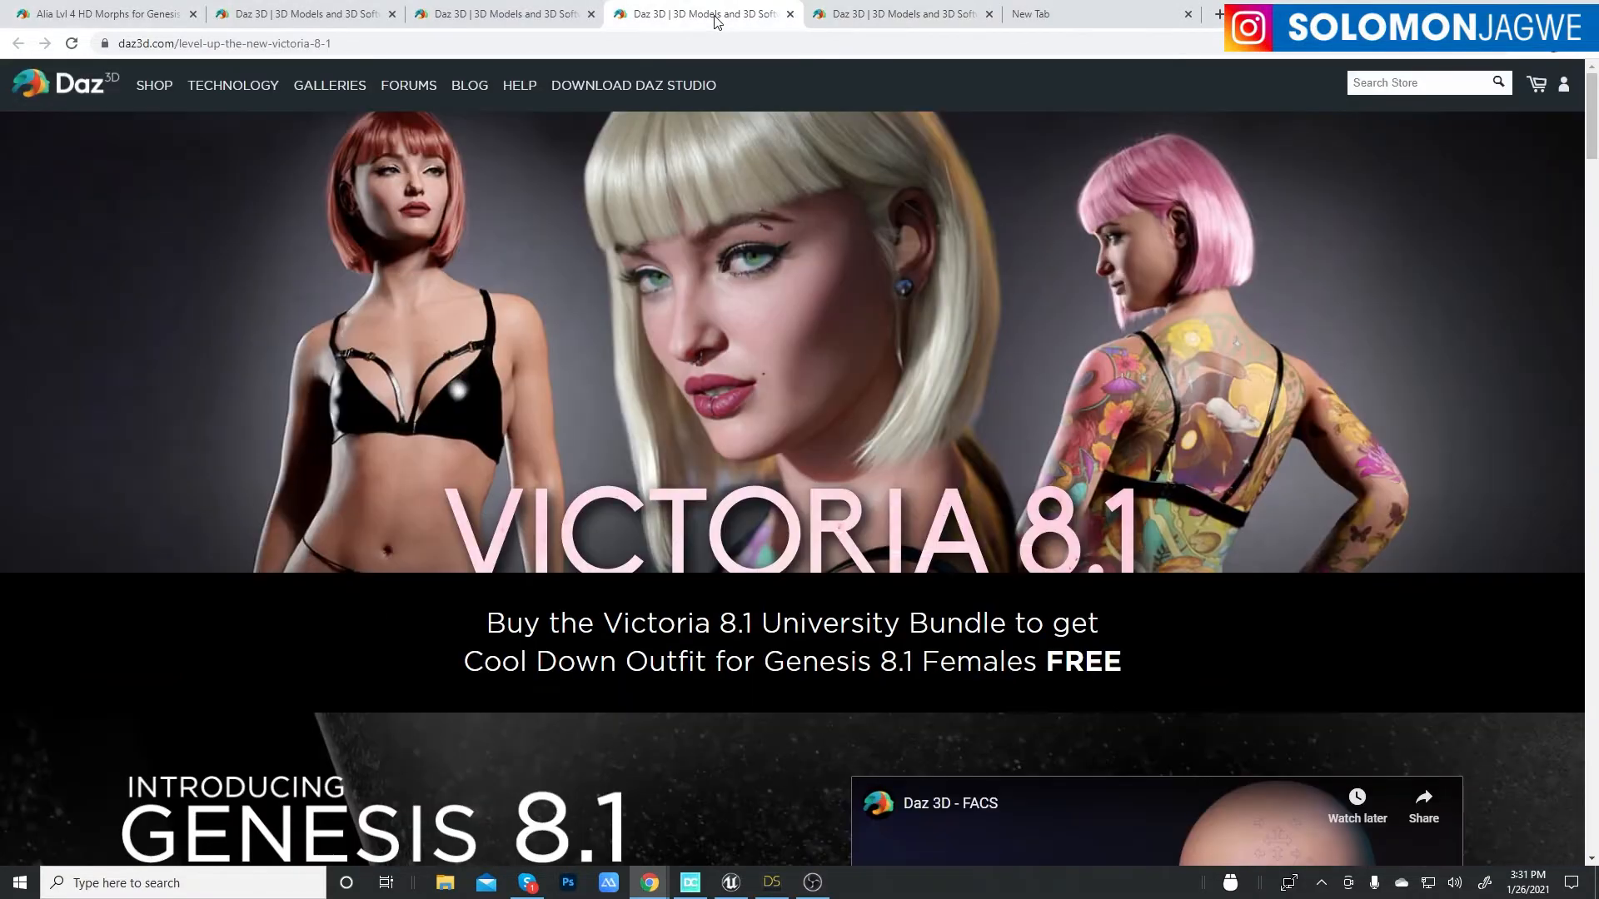
click(481, 15)
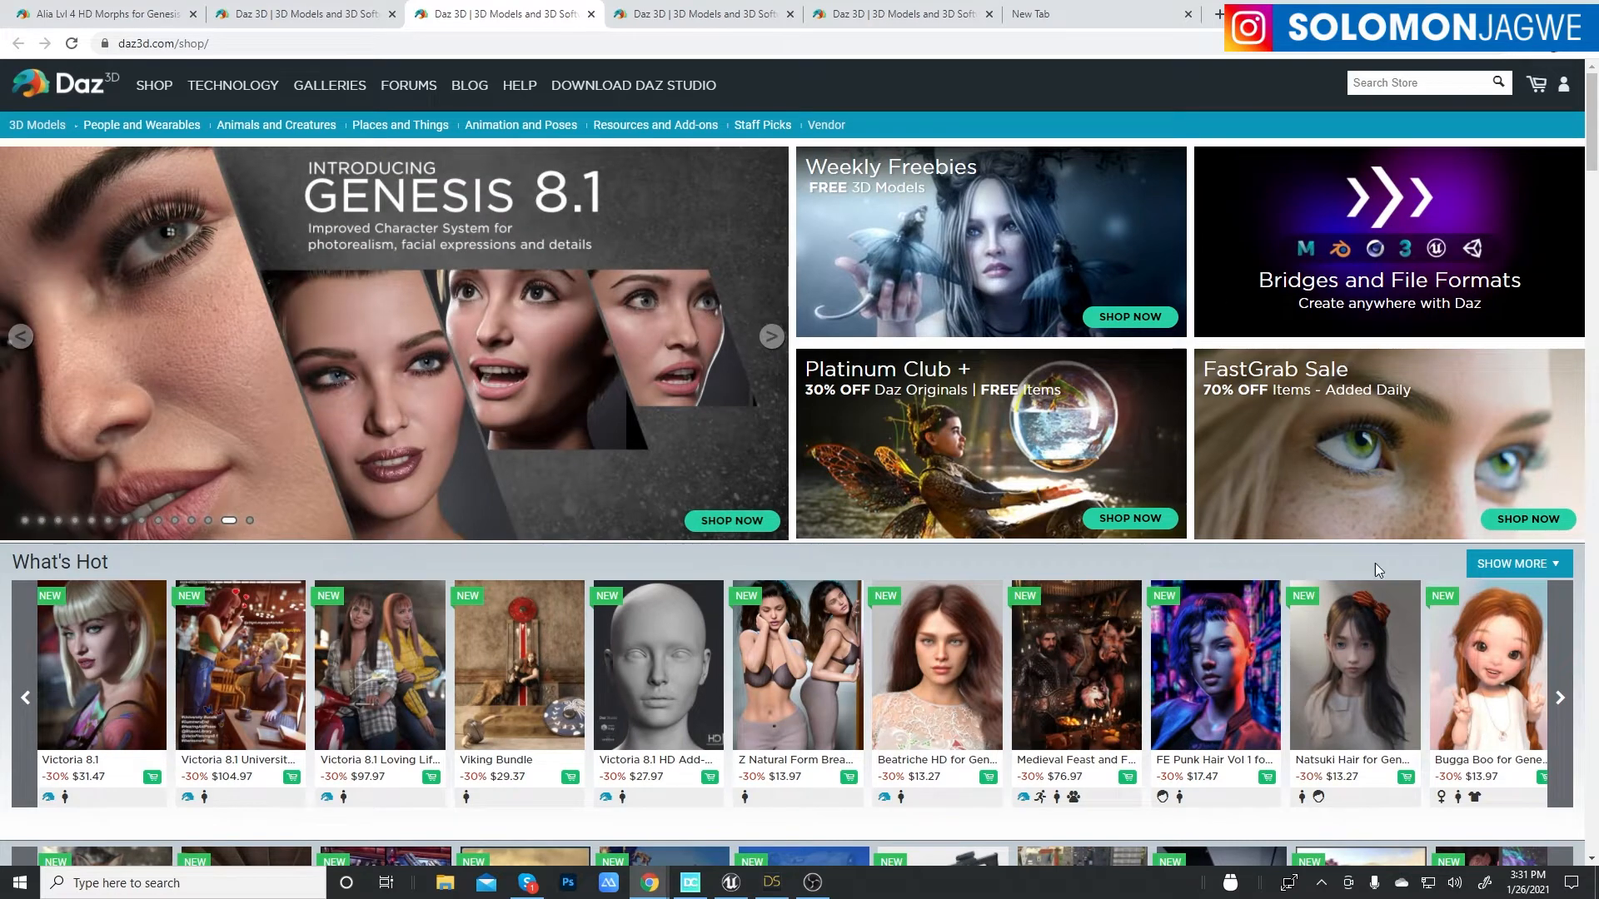
scroll(1269, 639, down, 1)
scroll(1269, 639, down, 4)
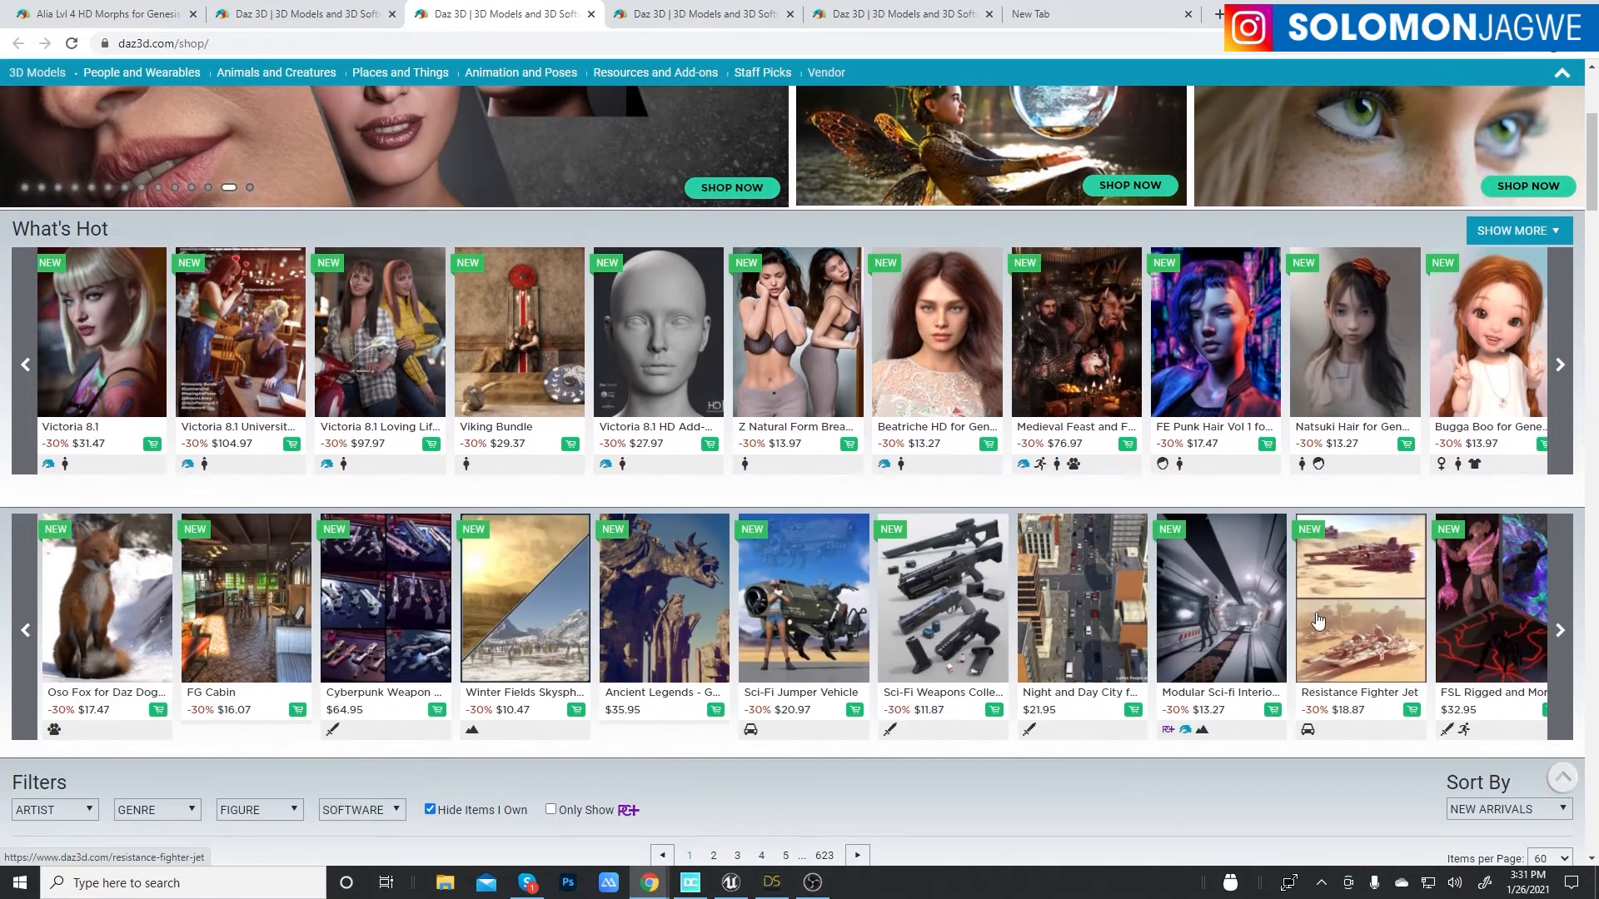
scroll(1137, 785, down, 6)
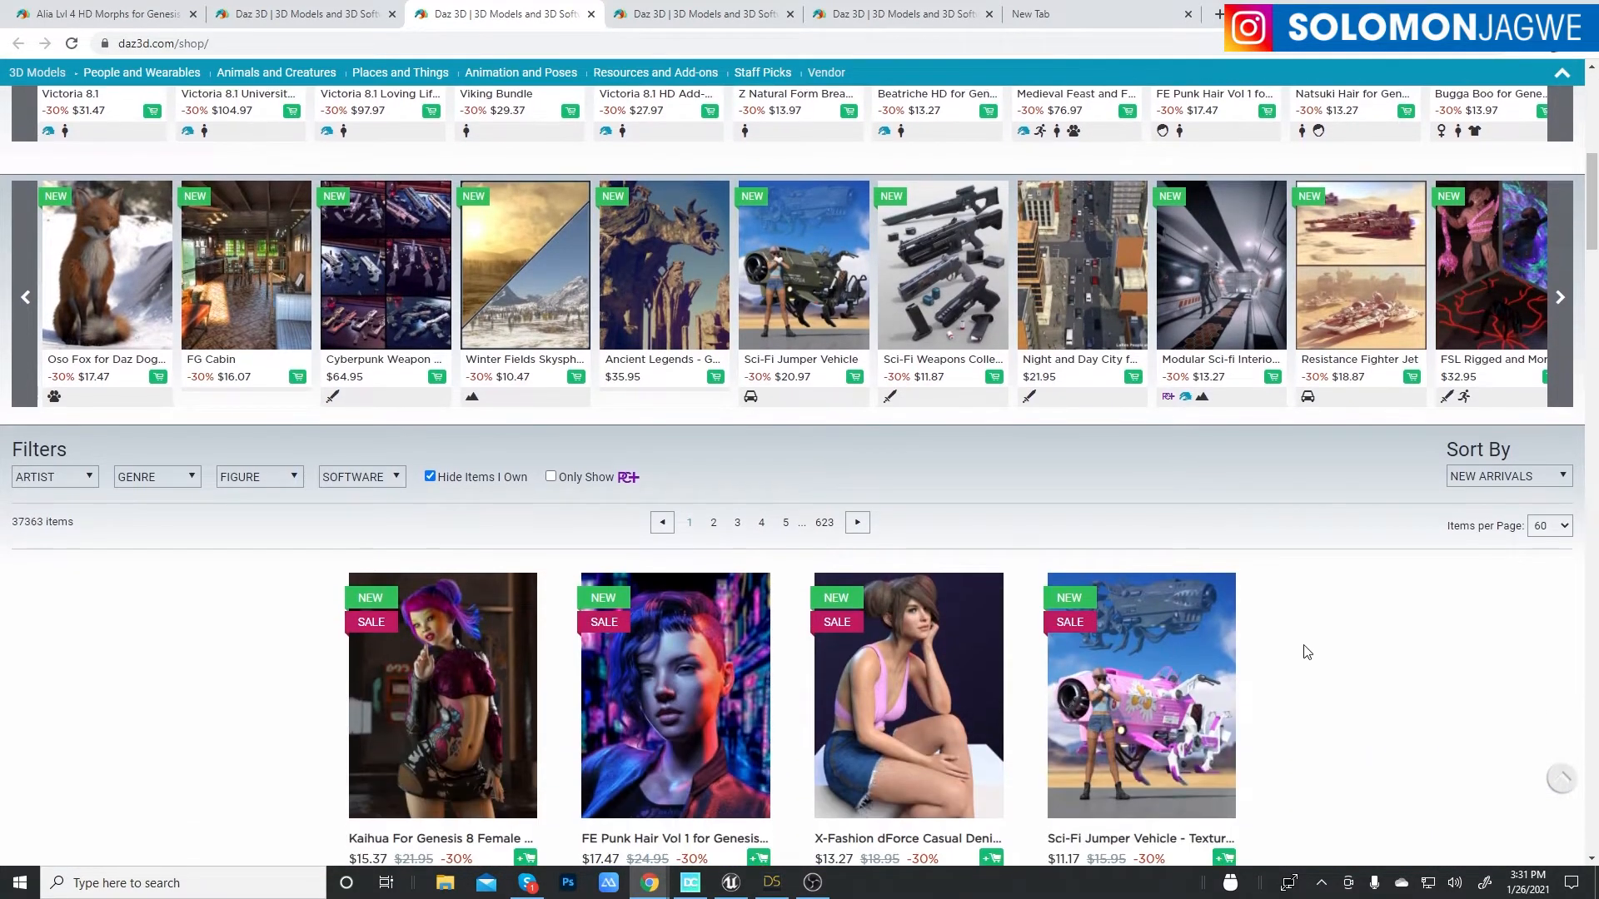
scroll(1306, 651, down, 6)
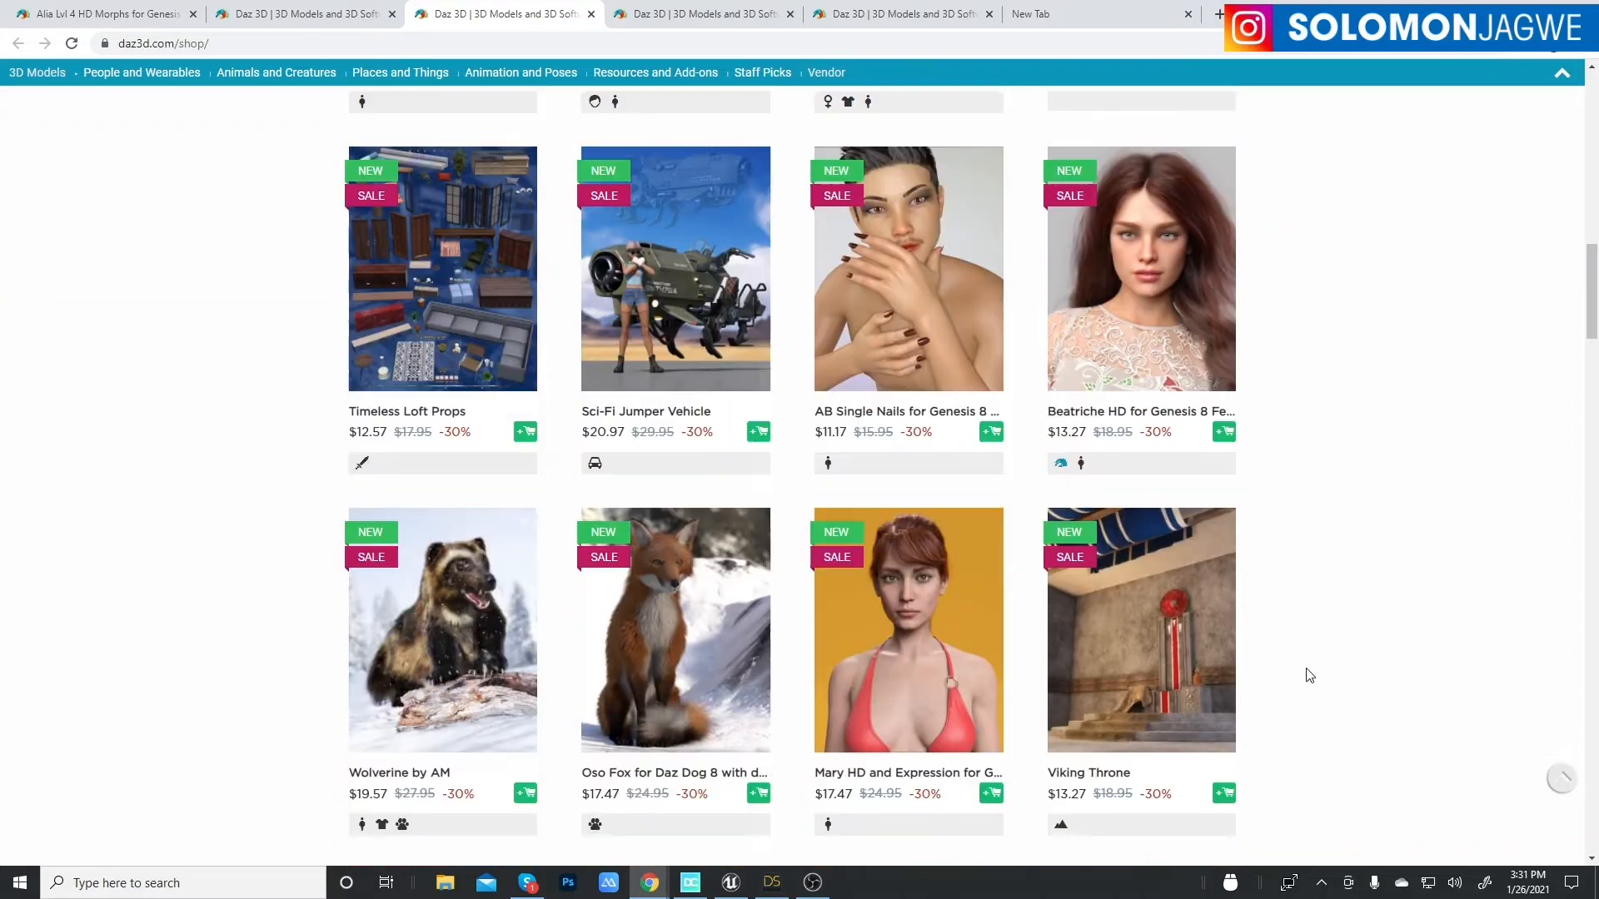
scroll(1305, 671, up, 20)
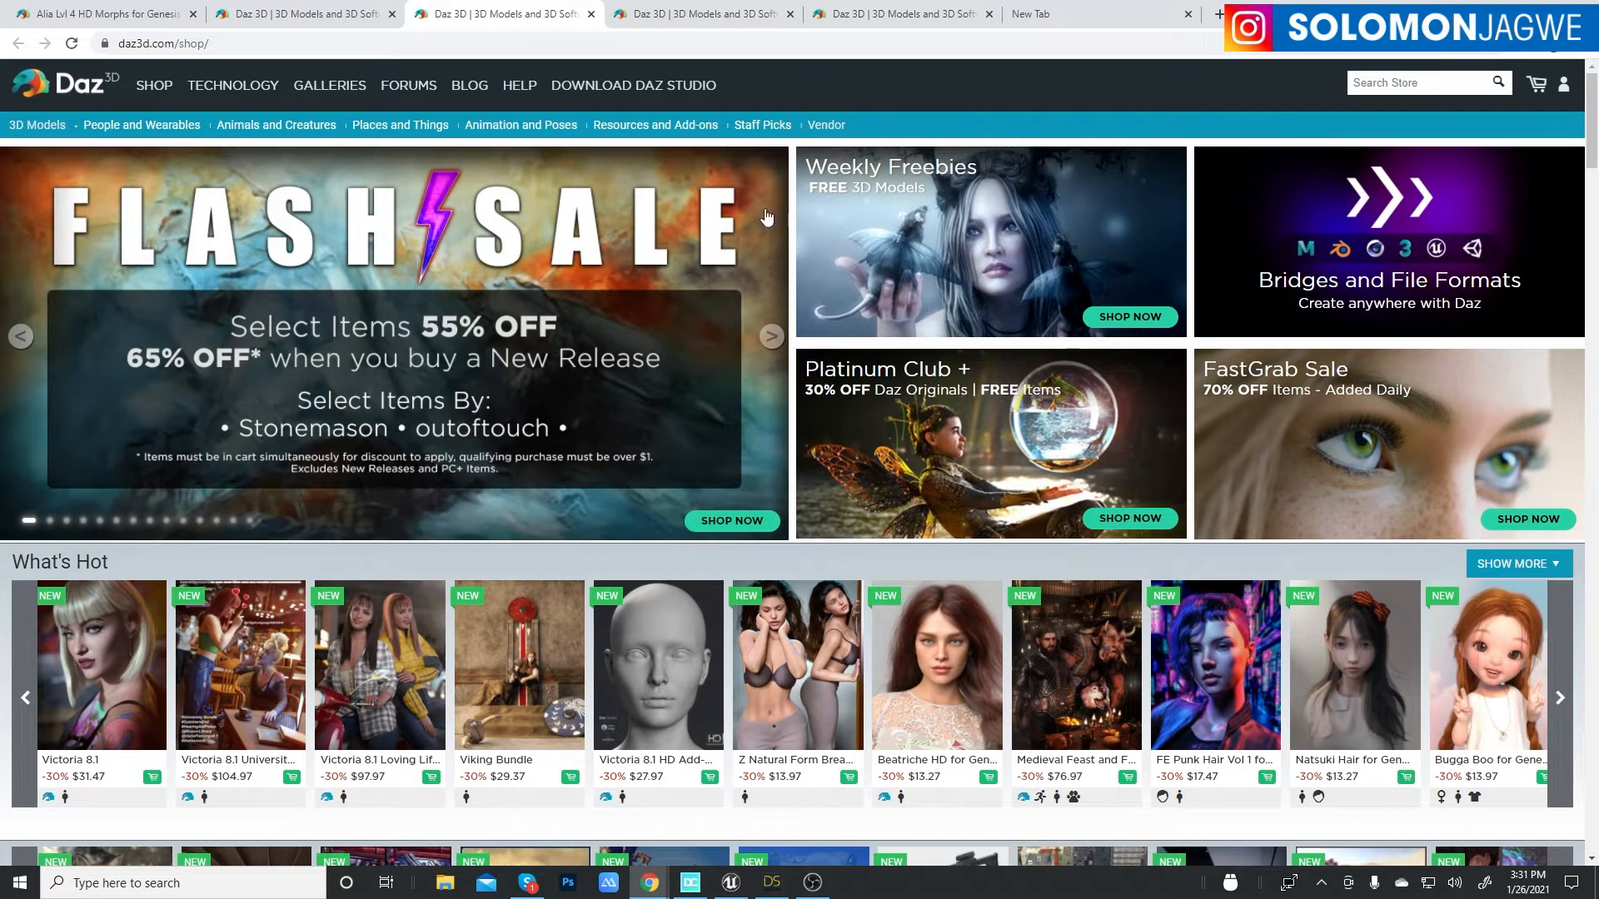
- Return to the Daz Bridges page and review its "Which 3D Software do you use?" section
click(842, 14)
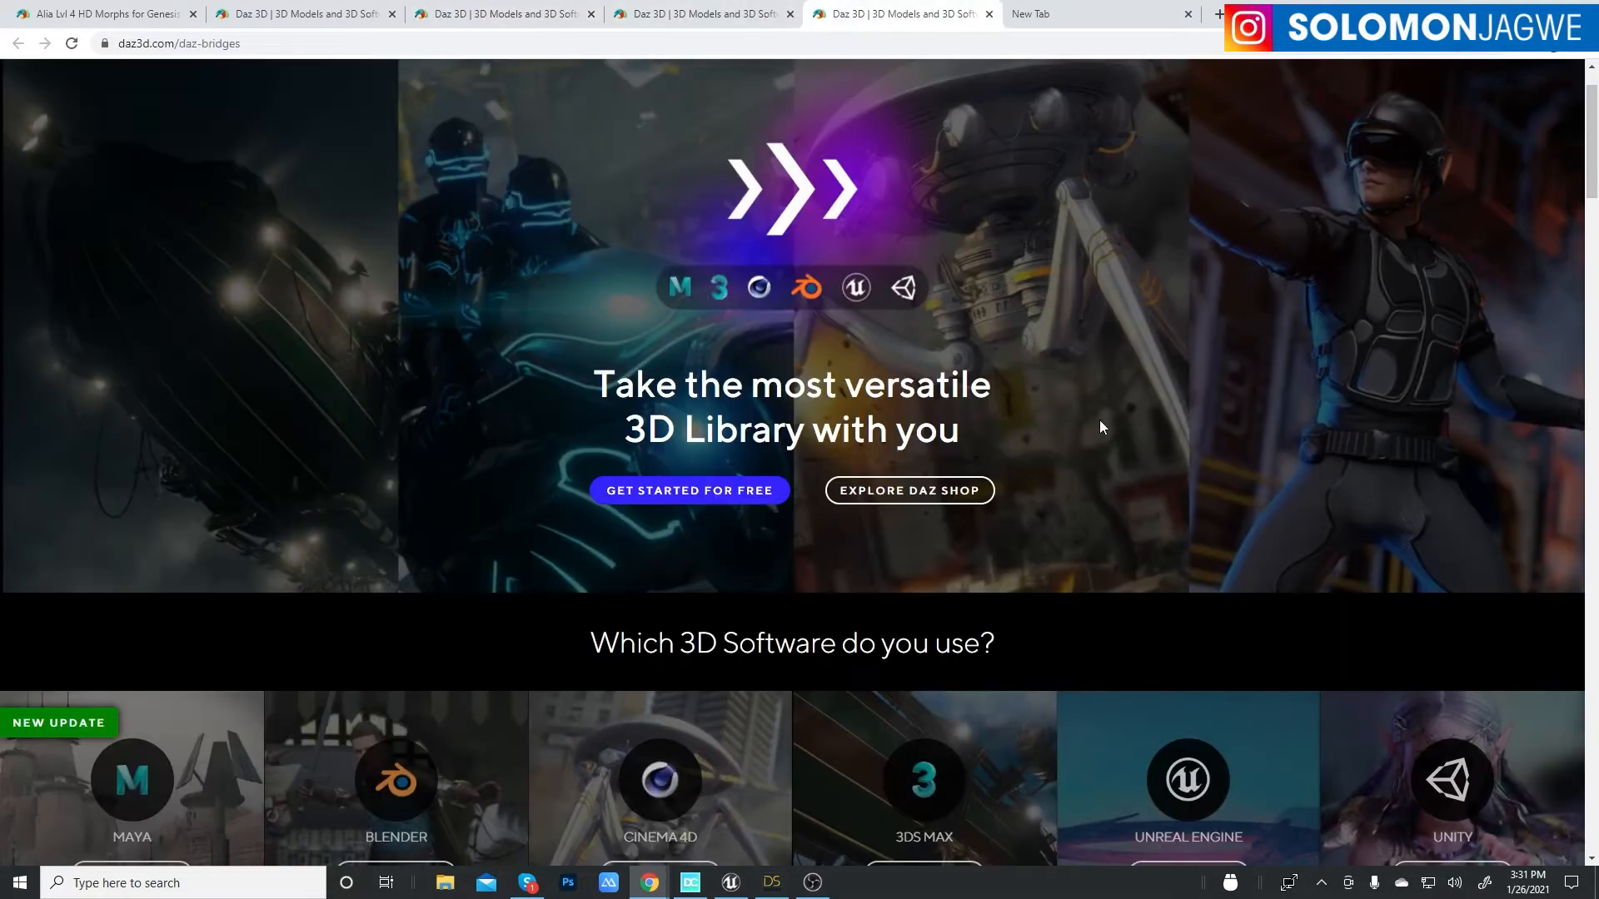
scroll(892, 467, down, 2)
scroll(1237, 525, up, 2)
scroll(1074, 316, down, 3)
scroll(1209, 321, up, 4)
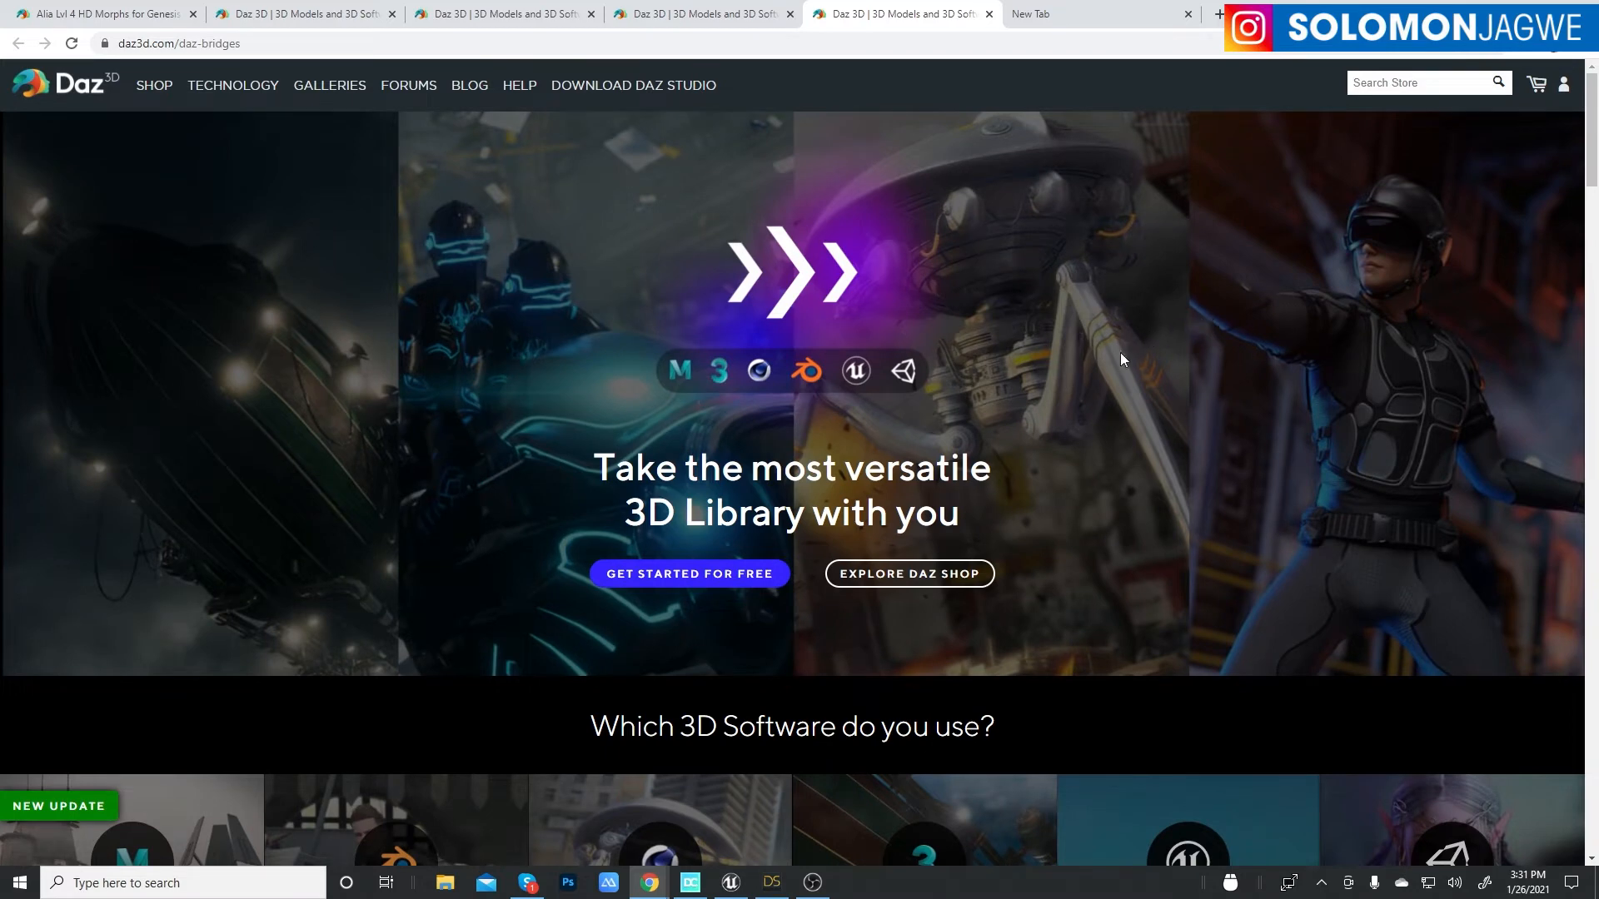
scroll(1178, 368, down, 4)
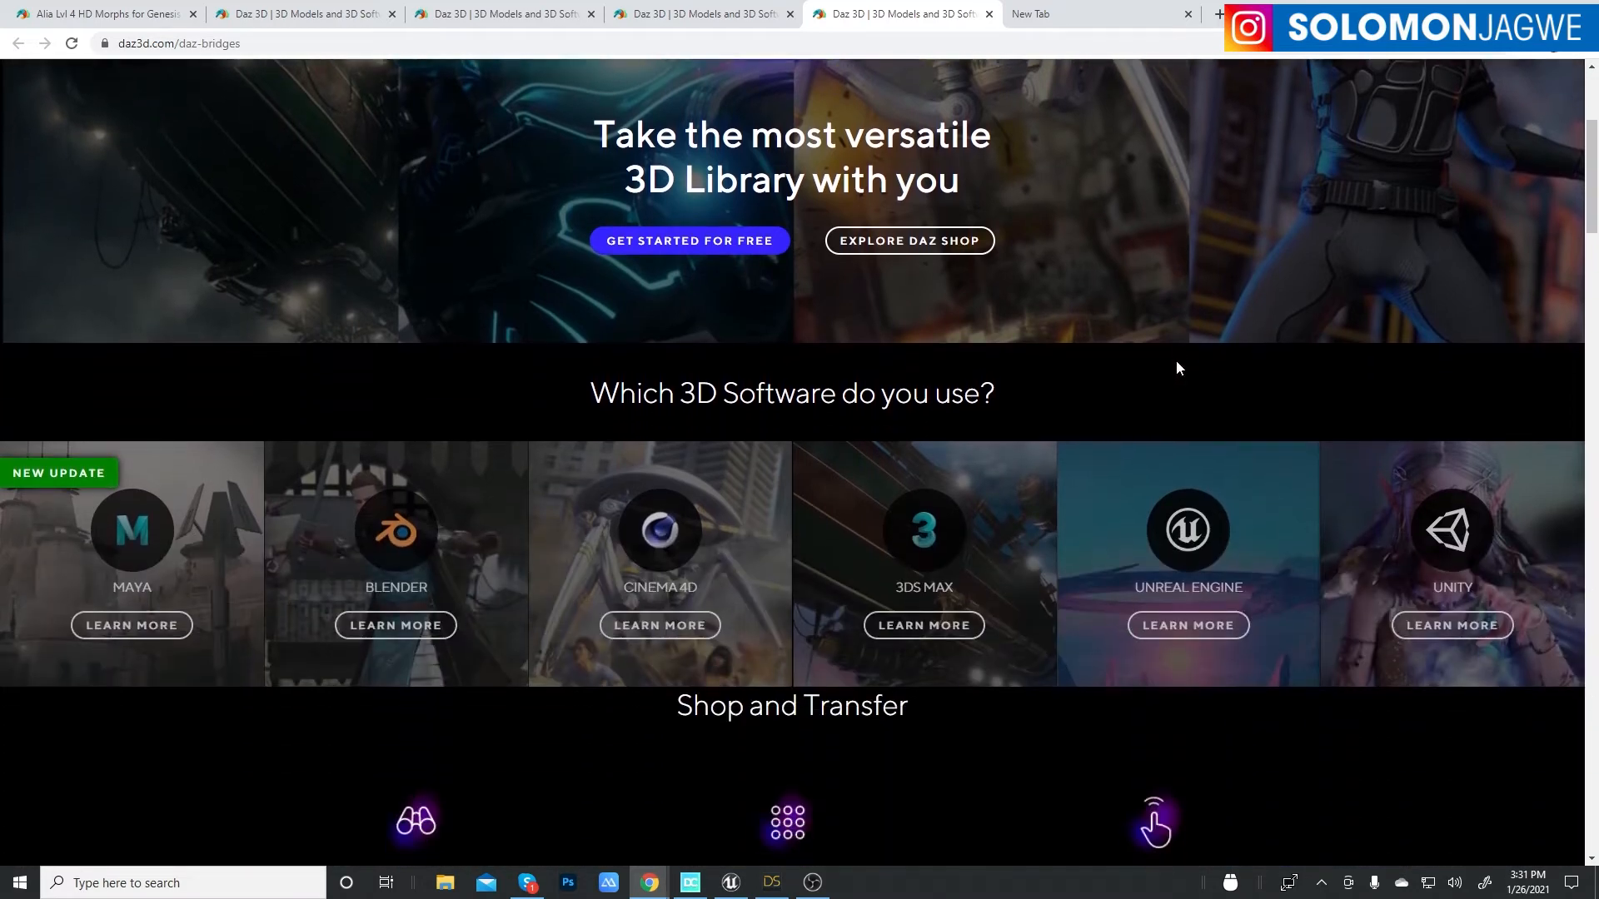
scroll(1177, 366, up, 5)
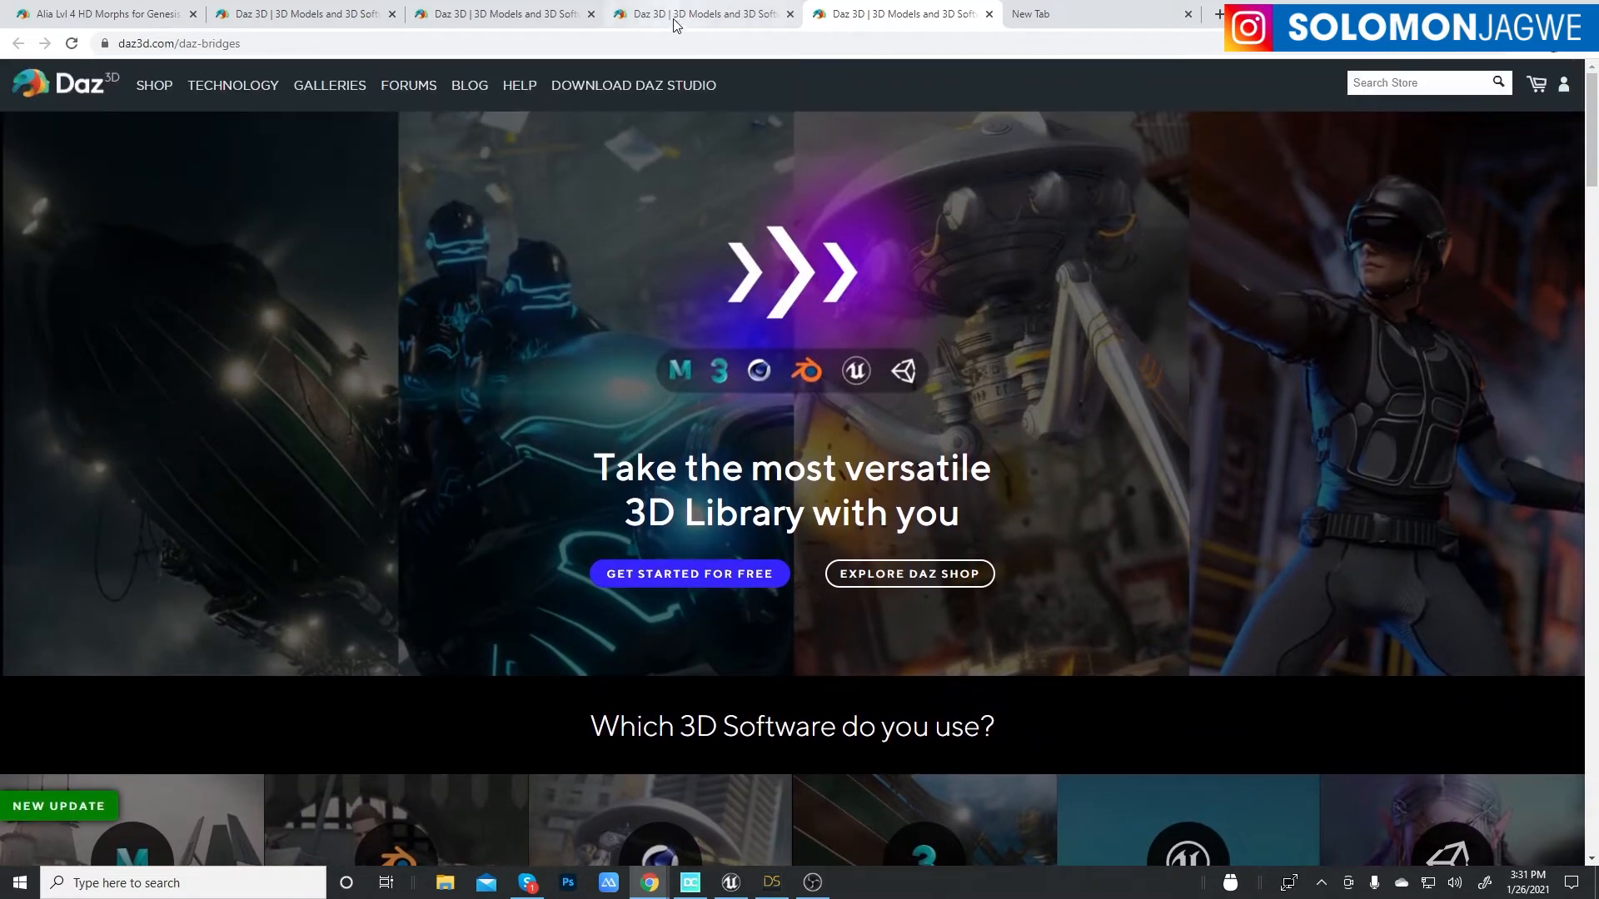
- Revisit the Genesis 8.1 introduction on the Victoria 8.1 page and the What's Hot items in the shop
click(676, 15)
scroll(1151, 666, down, 3)
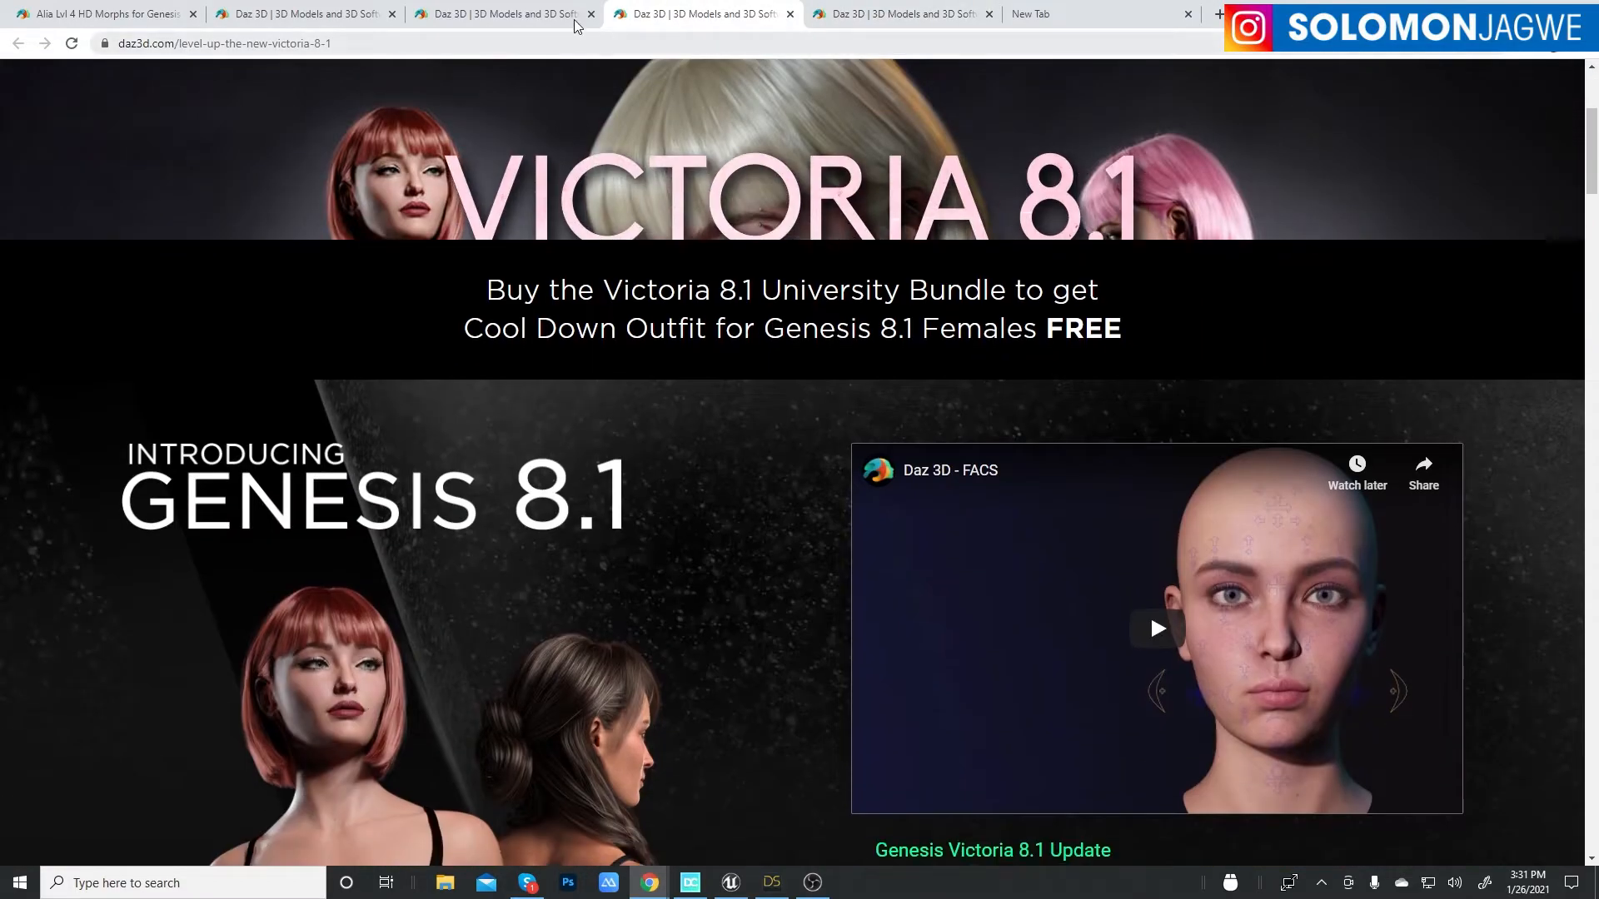
click(587, 15)
scroll(1120, 458, down, 2)
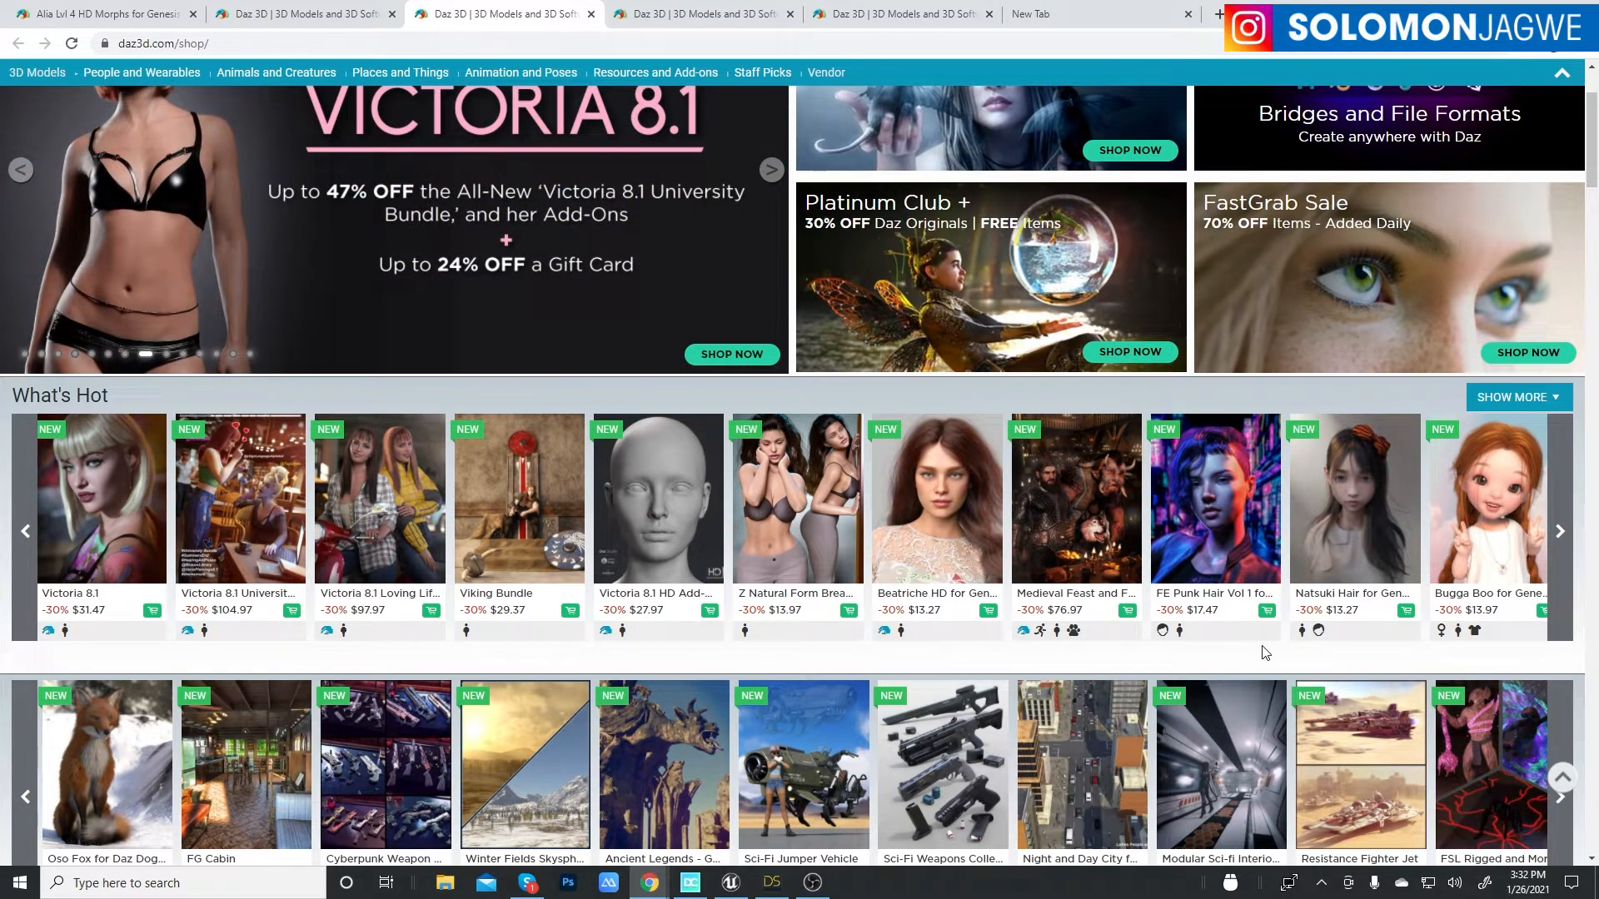
scroll(1265, 653, up, 2)
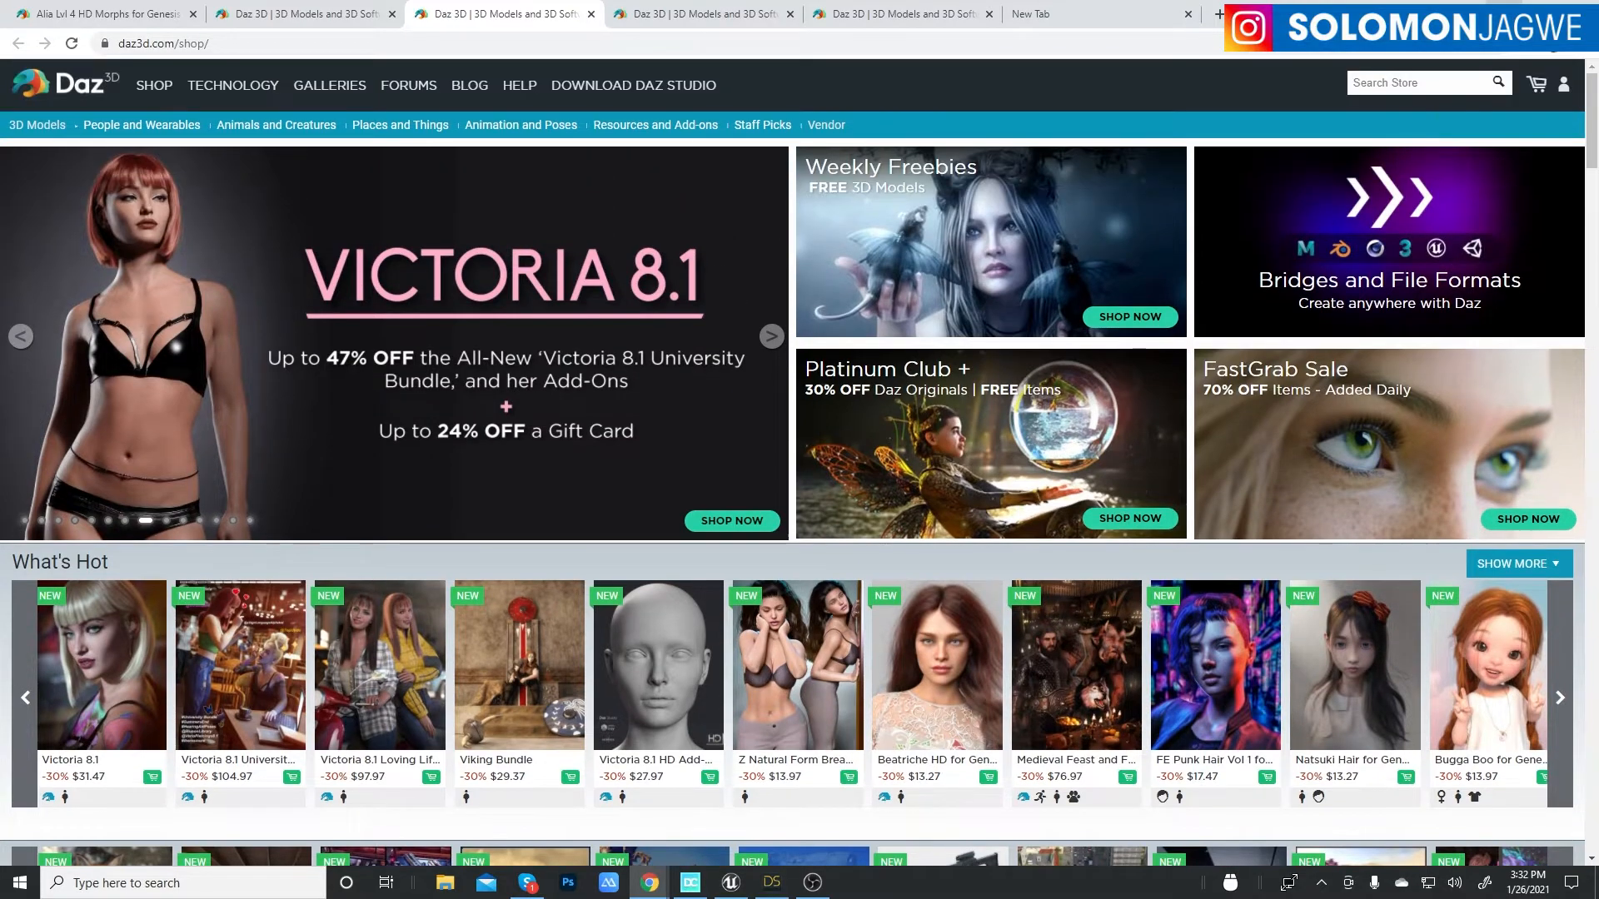
- Minimize the browser, switch to DazCentral (64-bit) from the desktop and maximize its window
click(1503, 10)
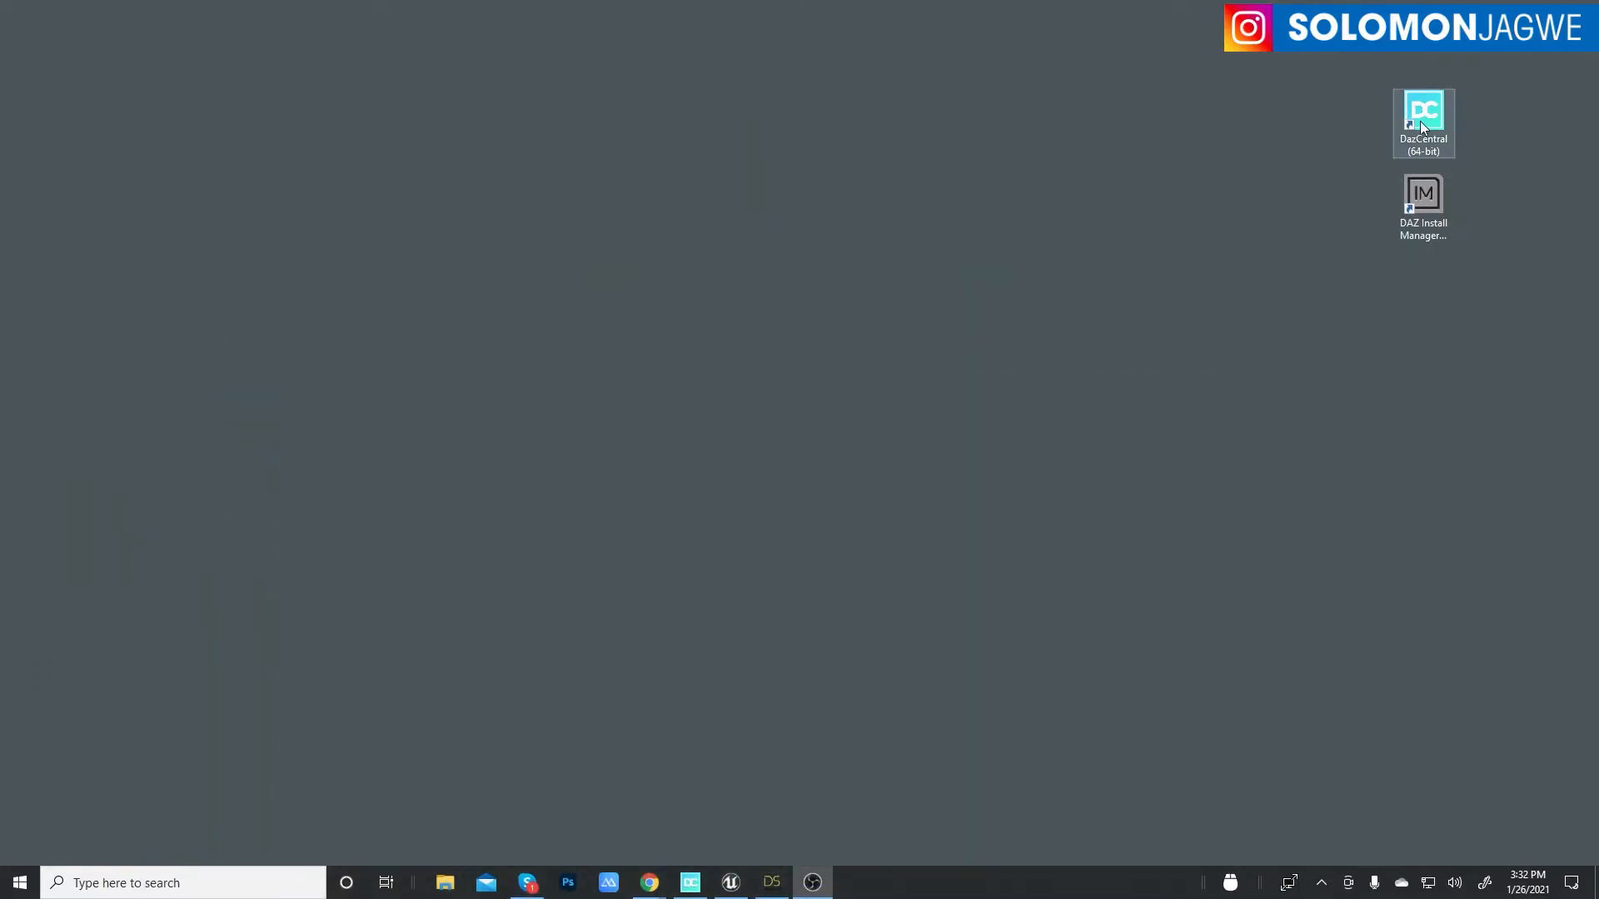
click(1423, 125)
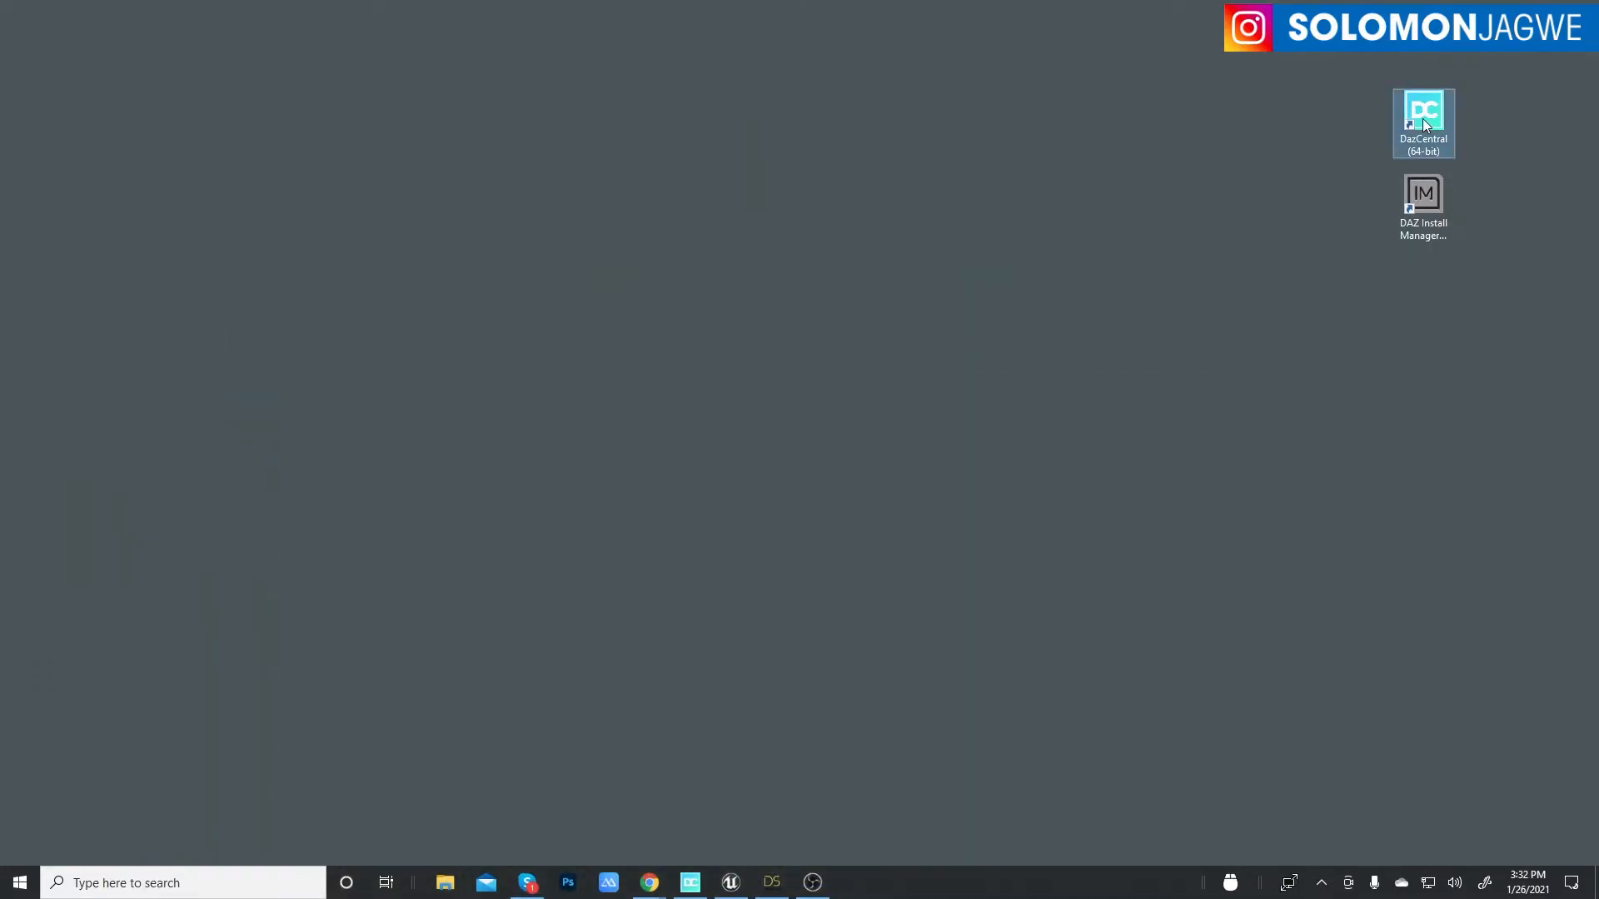
click(1432, 206)
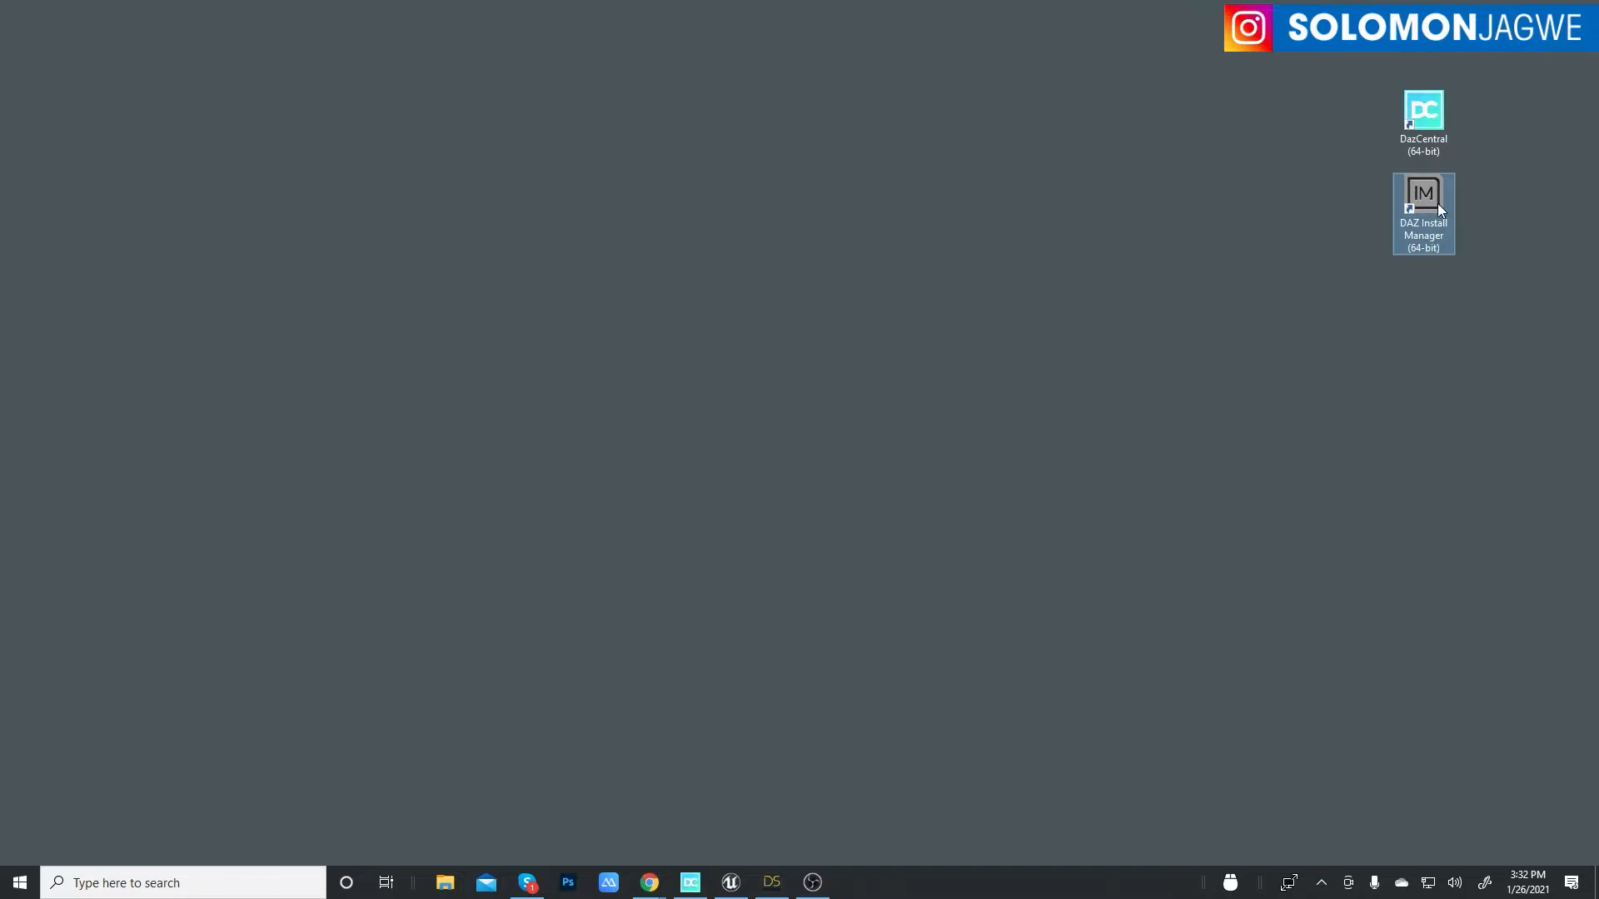
click(1433, 122)
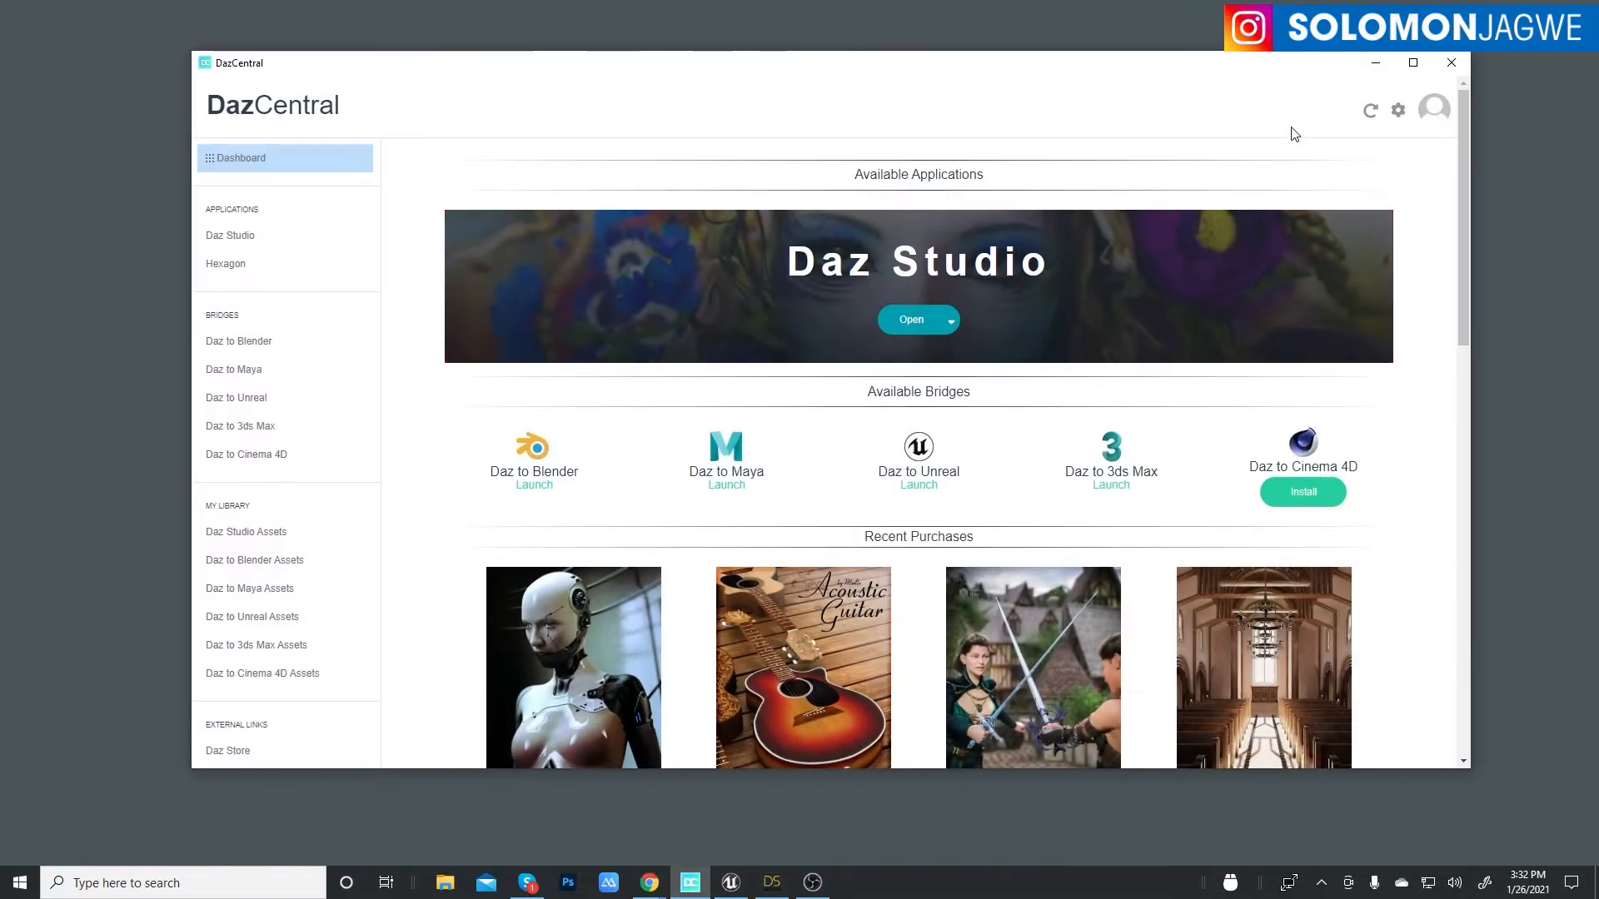
click(1414, 63)
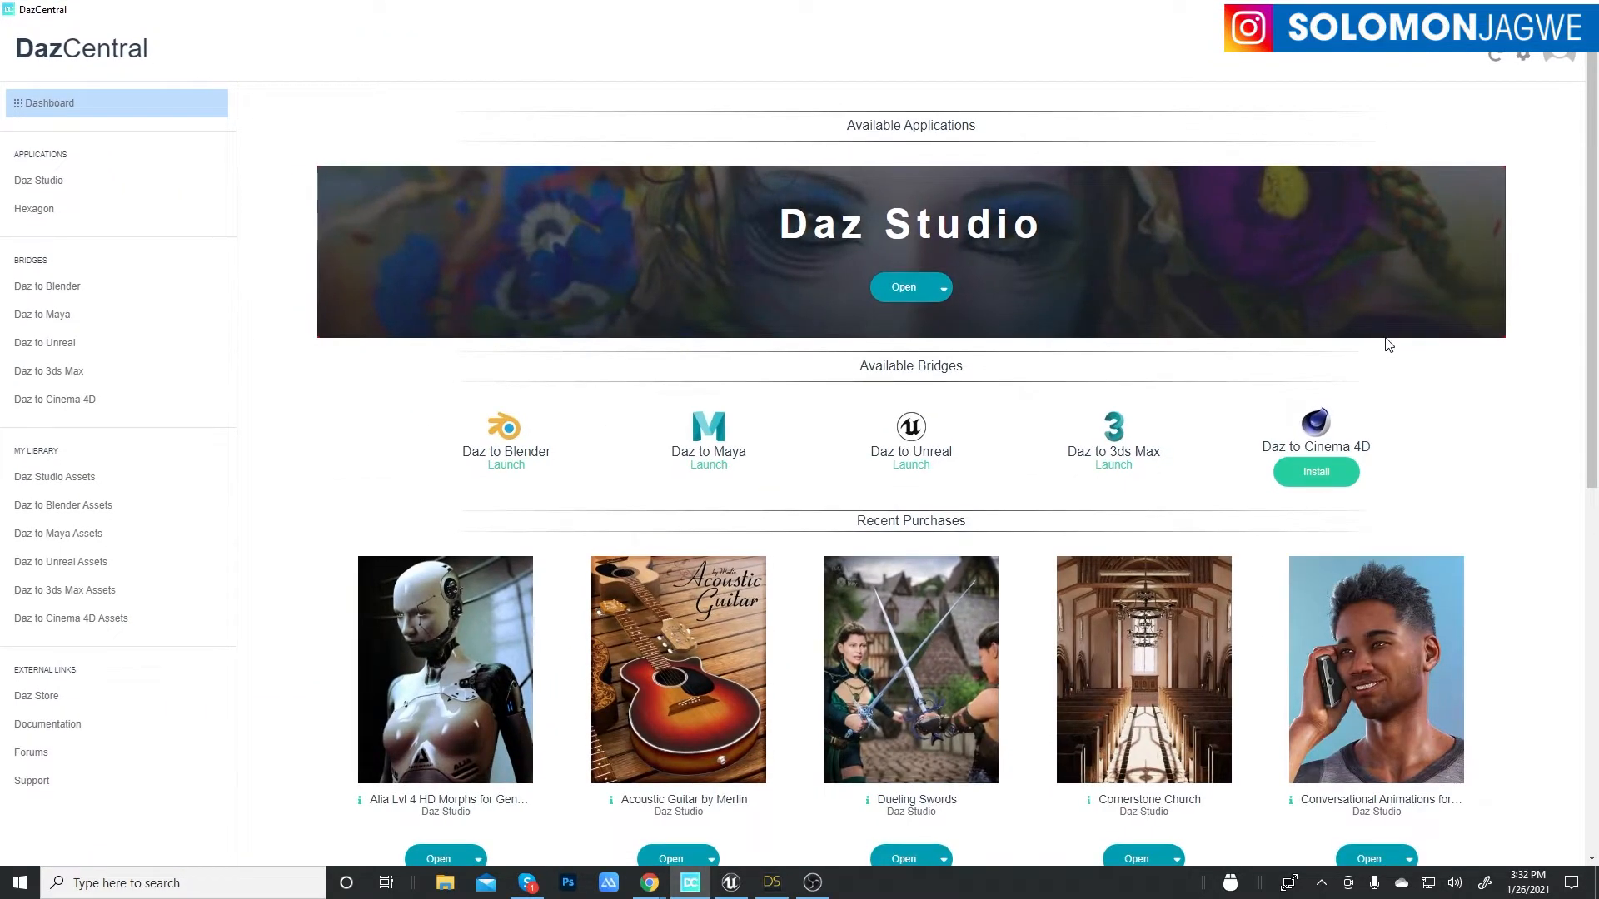
- Look over the available bridges, recent purchases and top resources on the DazCentral dashboard
scroll(1390, 343, down, 1)
scroll(1453, 308, down, 6)
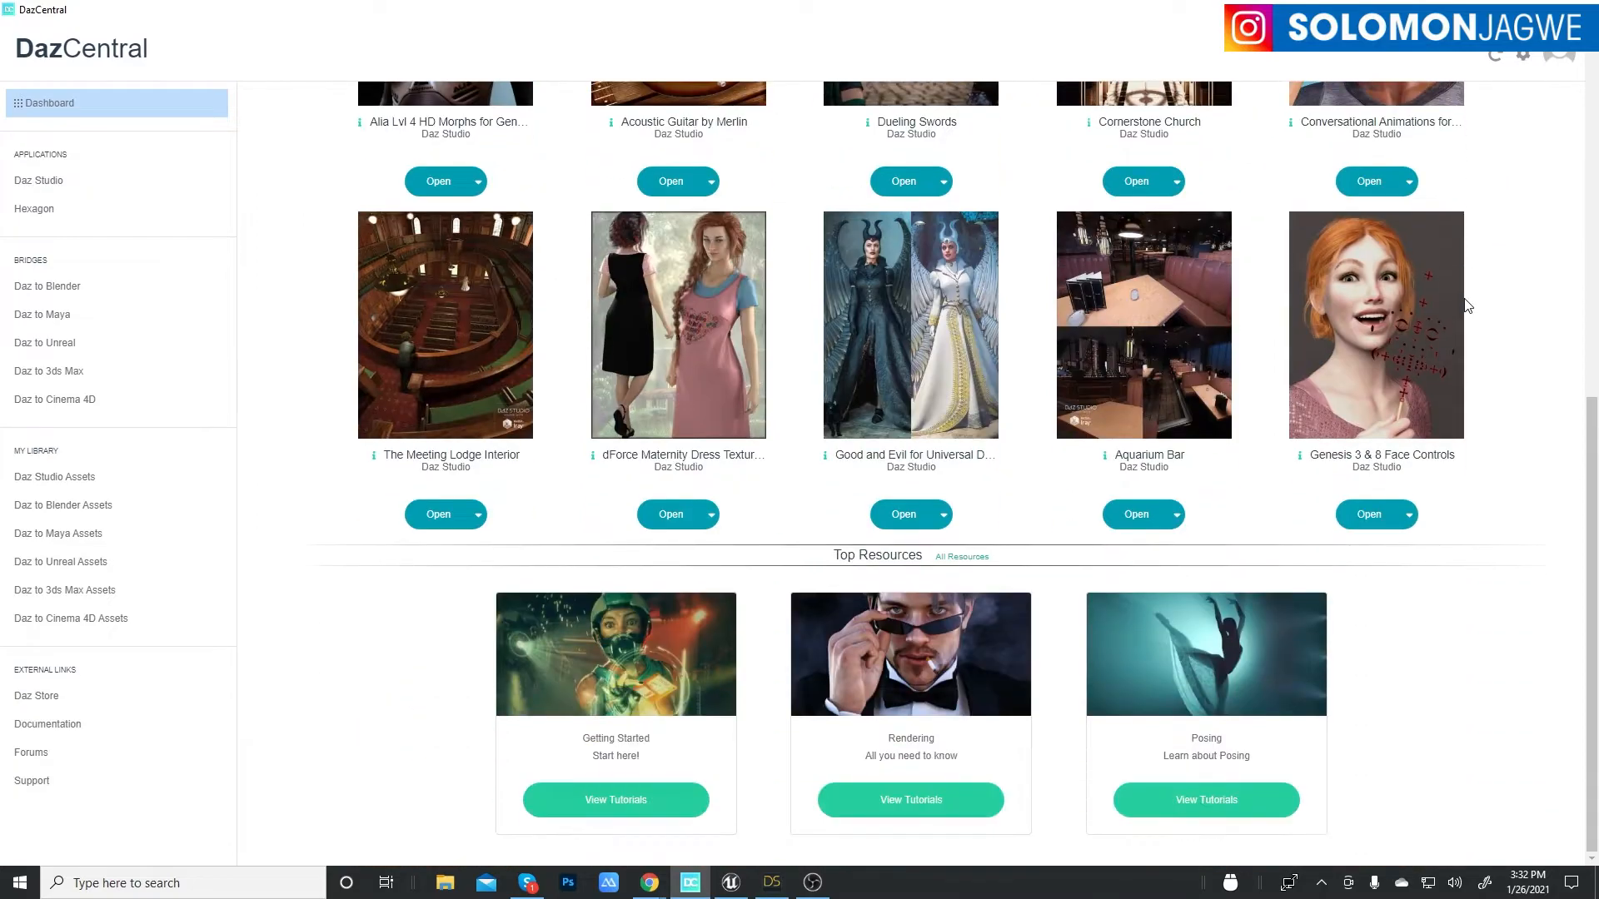
scroll(1464, 305, up, 5)
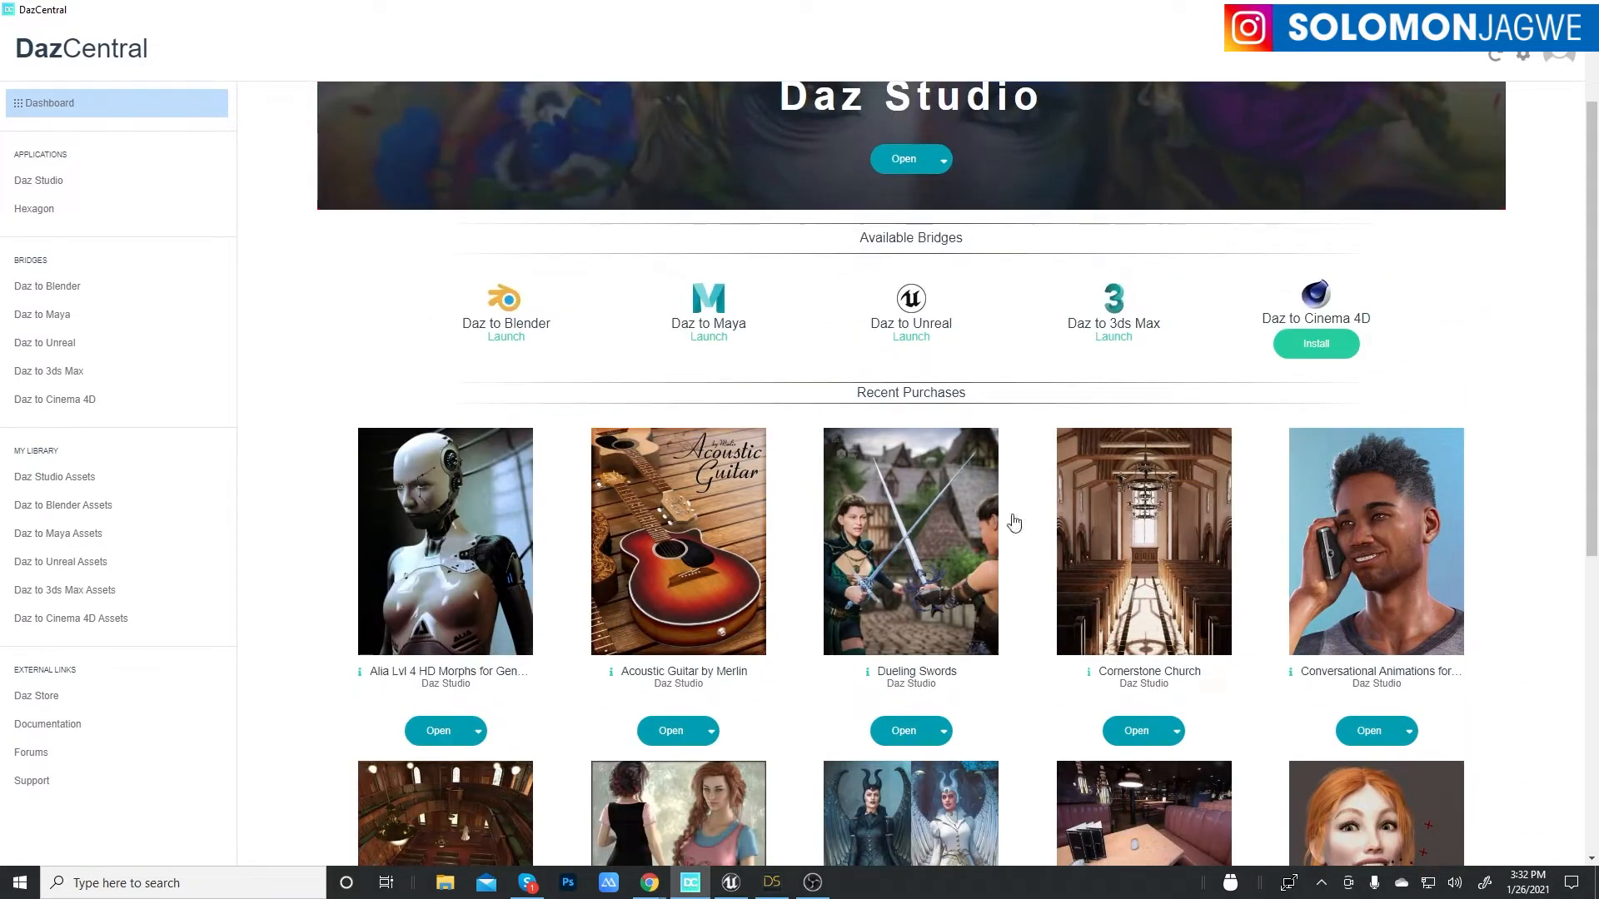
scroll(1299, 462, down, 3)
scroll(928, 448, down, 2)
scroll(937, 433, up, 6)
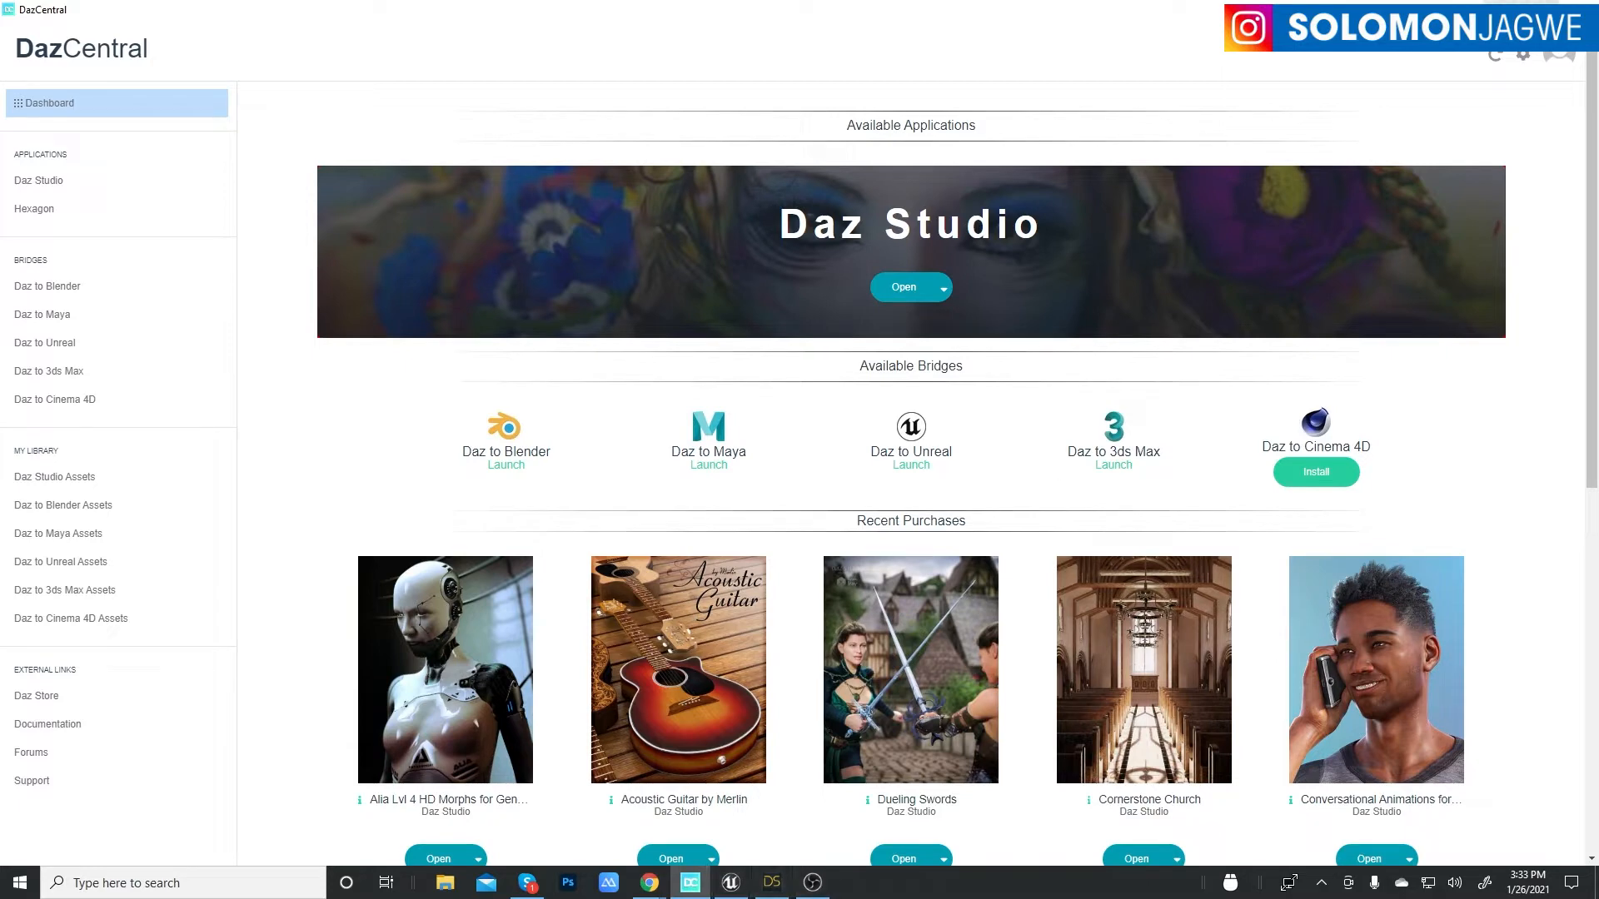
- Close DazCentral, then open DAZ Install Manager and sign in with the saved DazCentral account
click(1578, 3)
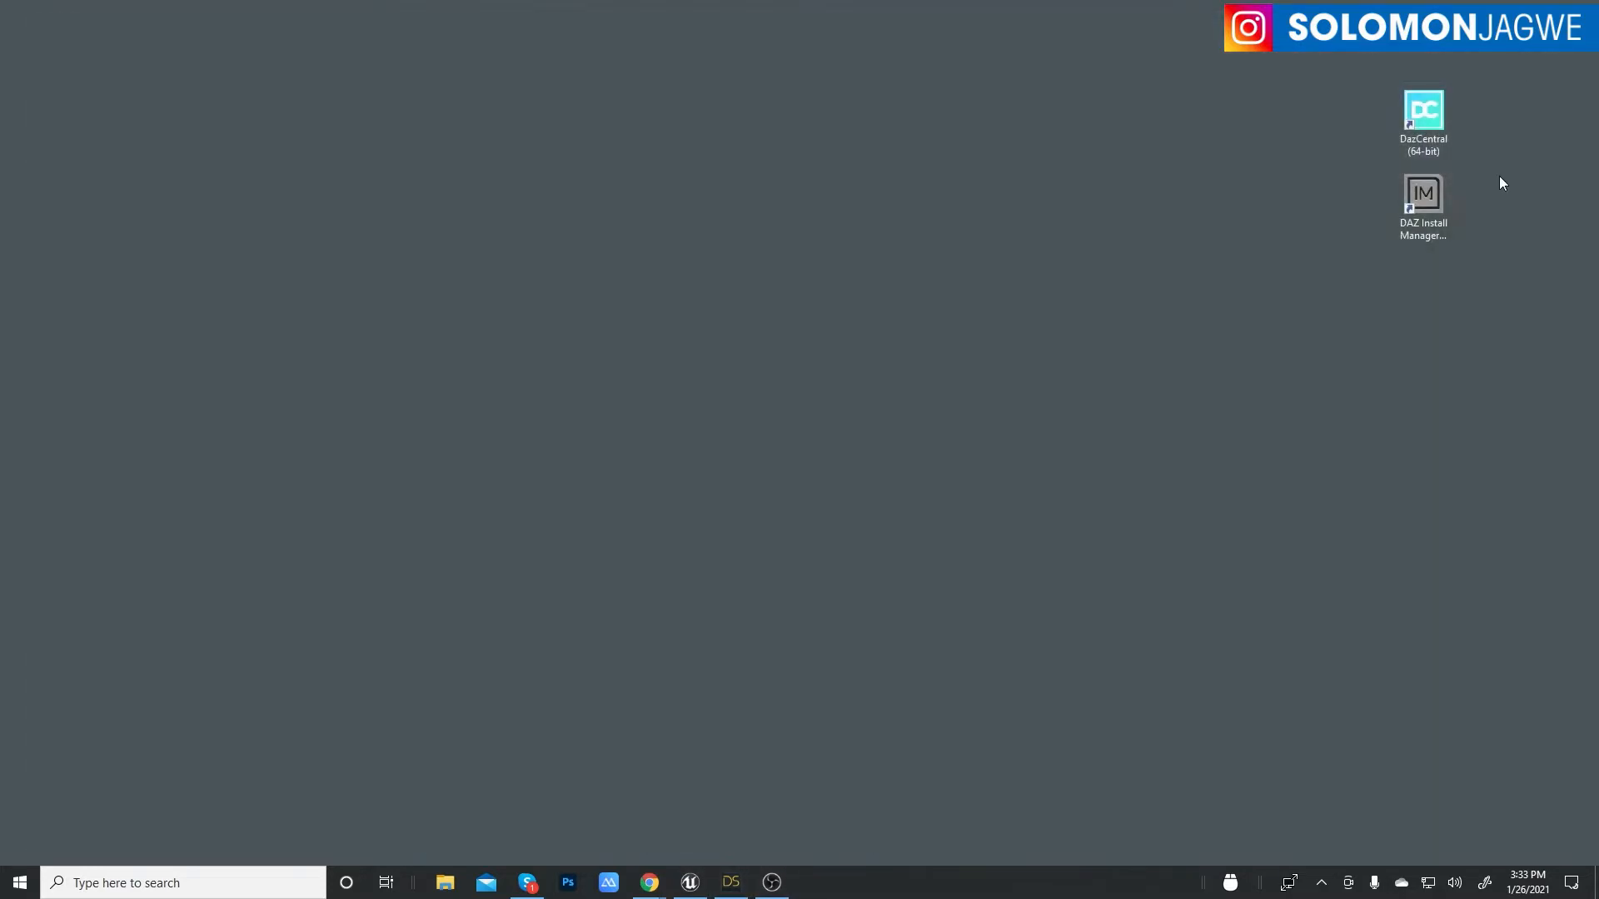
double_click(1429, 200)
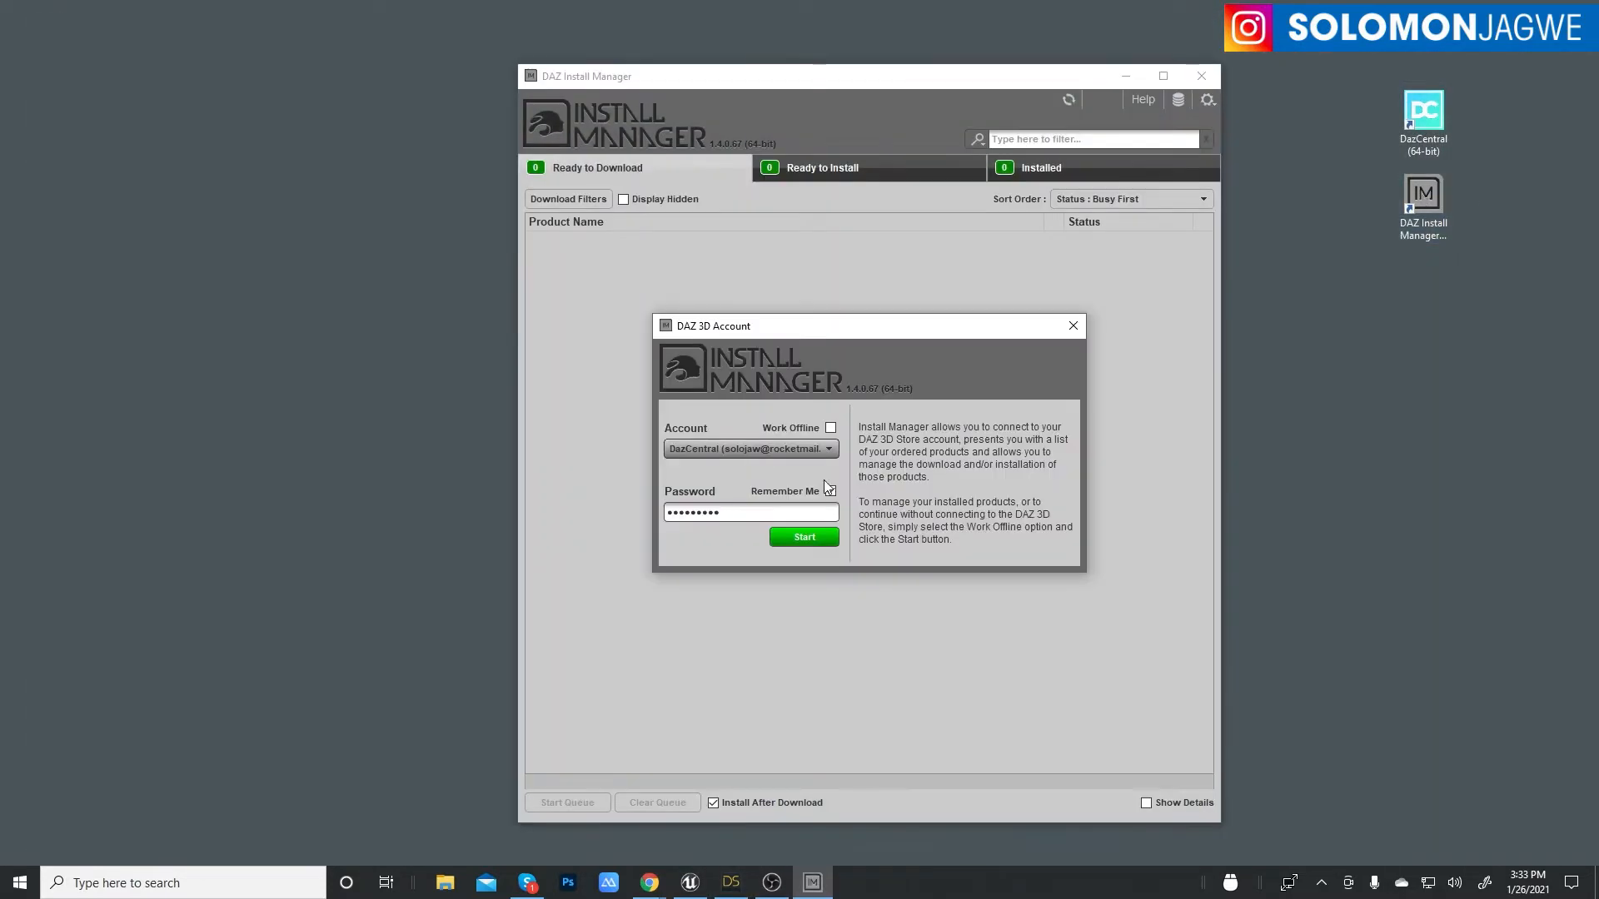
click(830, 490)
click(809, 539)
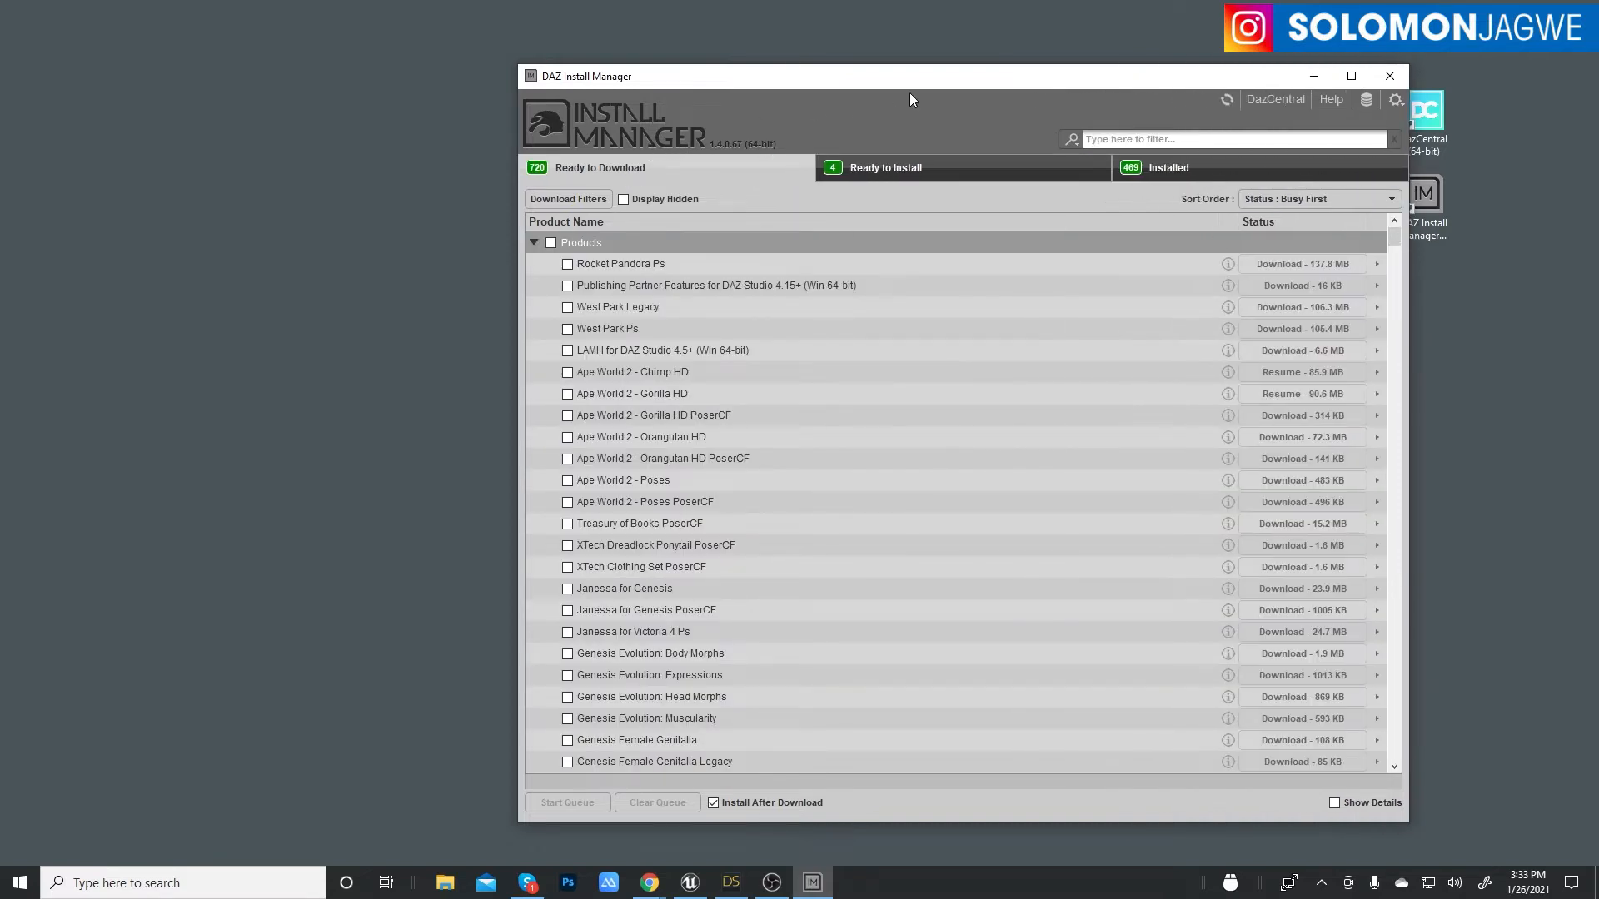
- Move the Install Manager window aside and review its lists of ready-to-install and installed products
drag(909, 77, 670, 53)
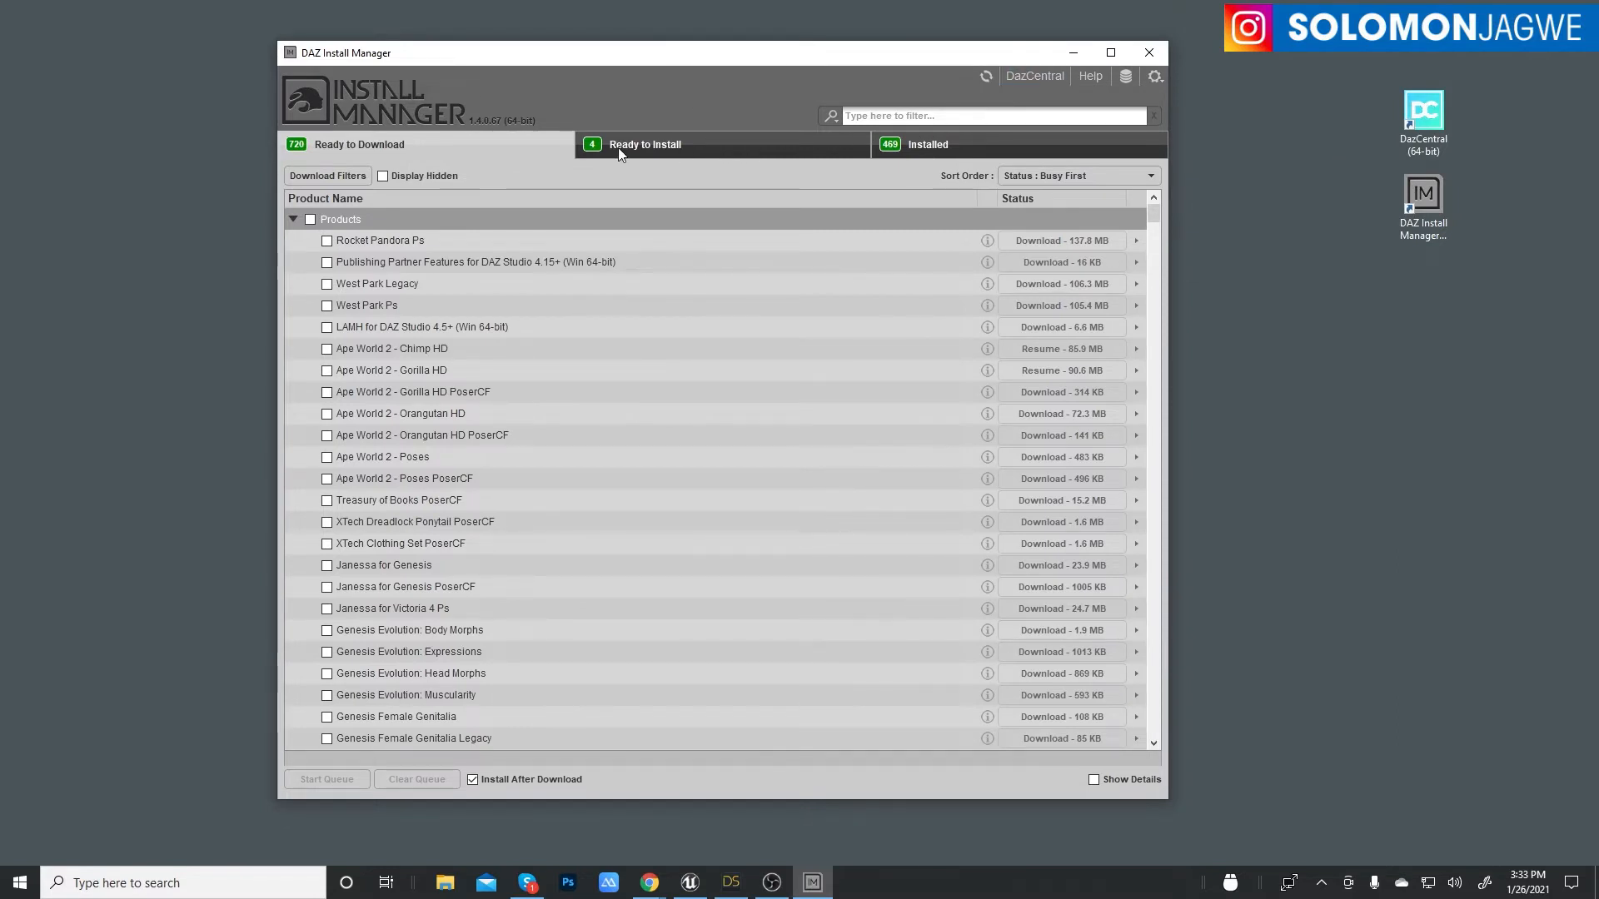
click(665, 147)
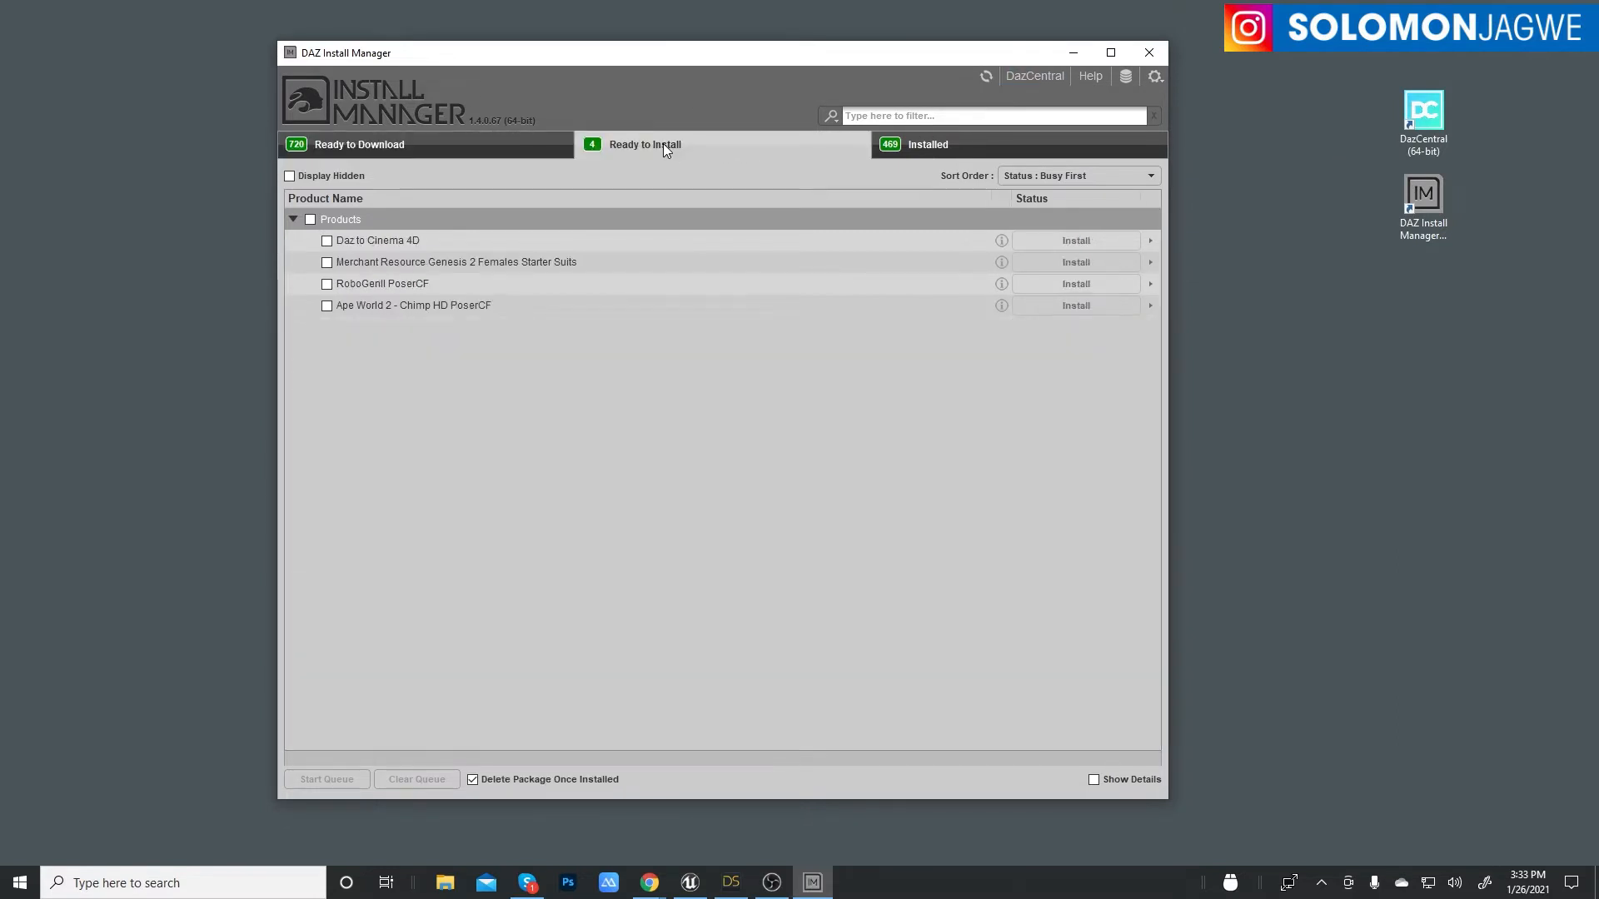
click(921, 143)
scroll(801, 352, down, 3)
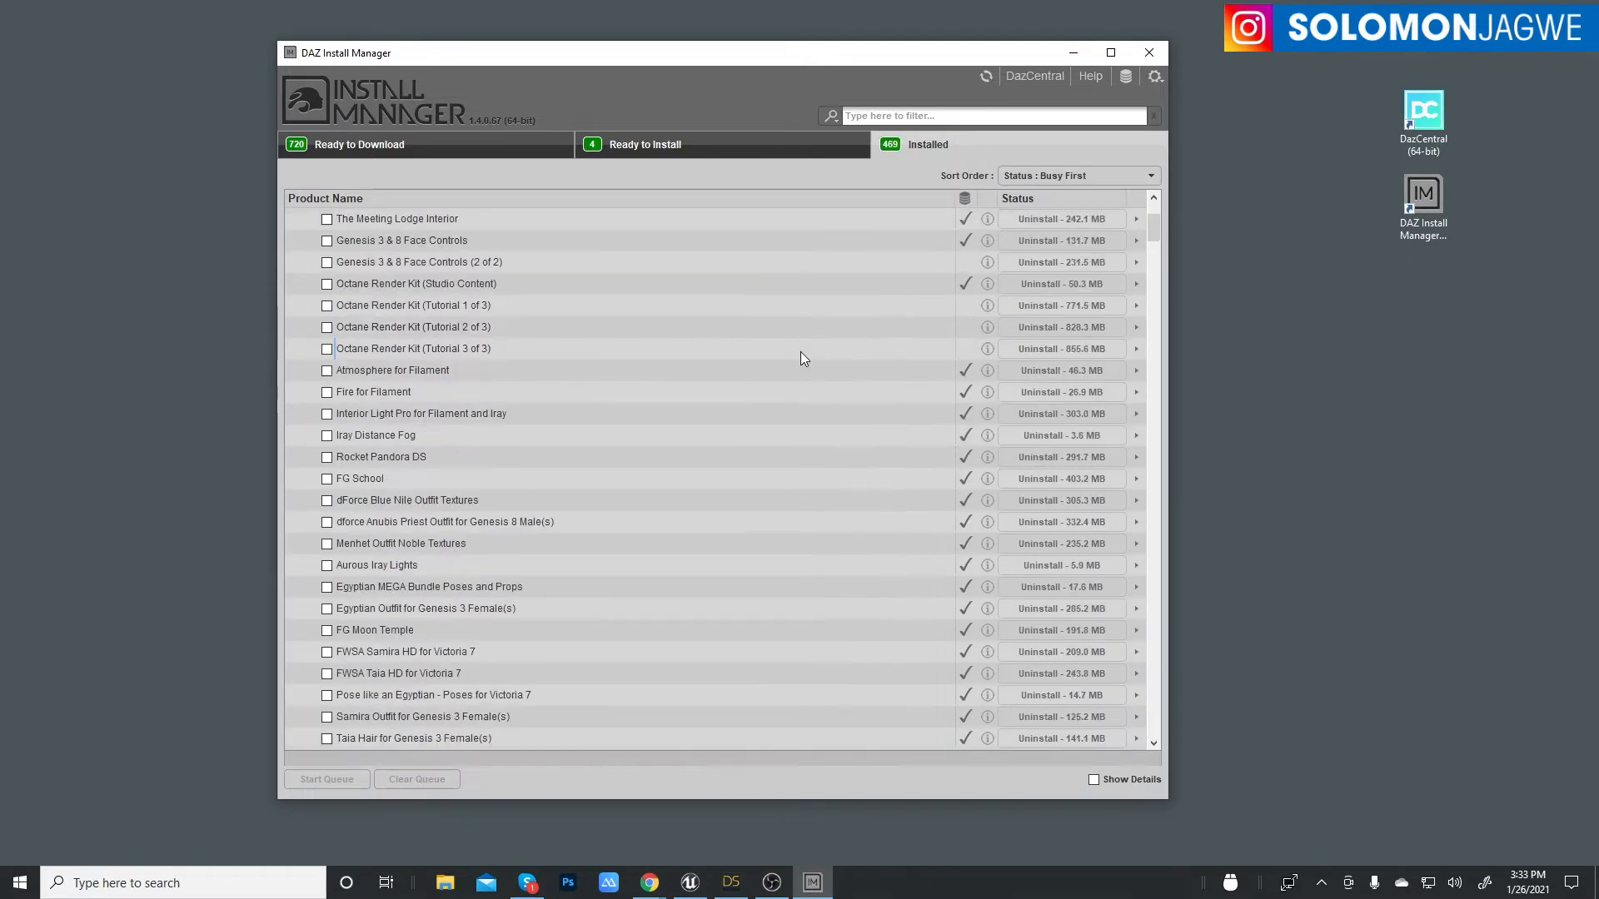
scroll(801, 351, down, 15)
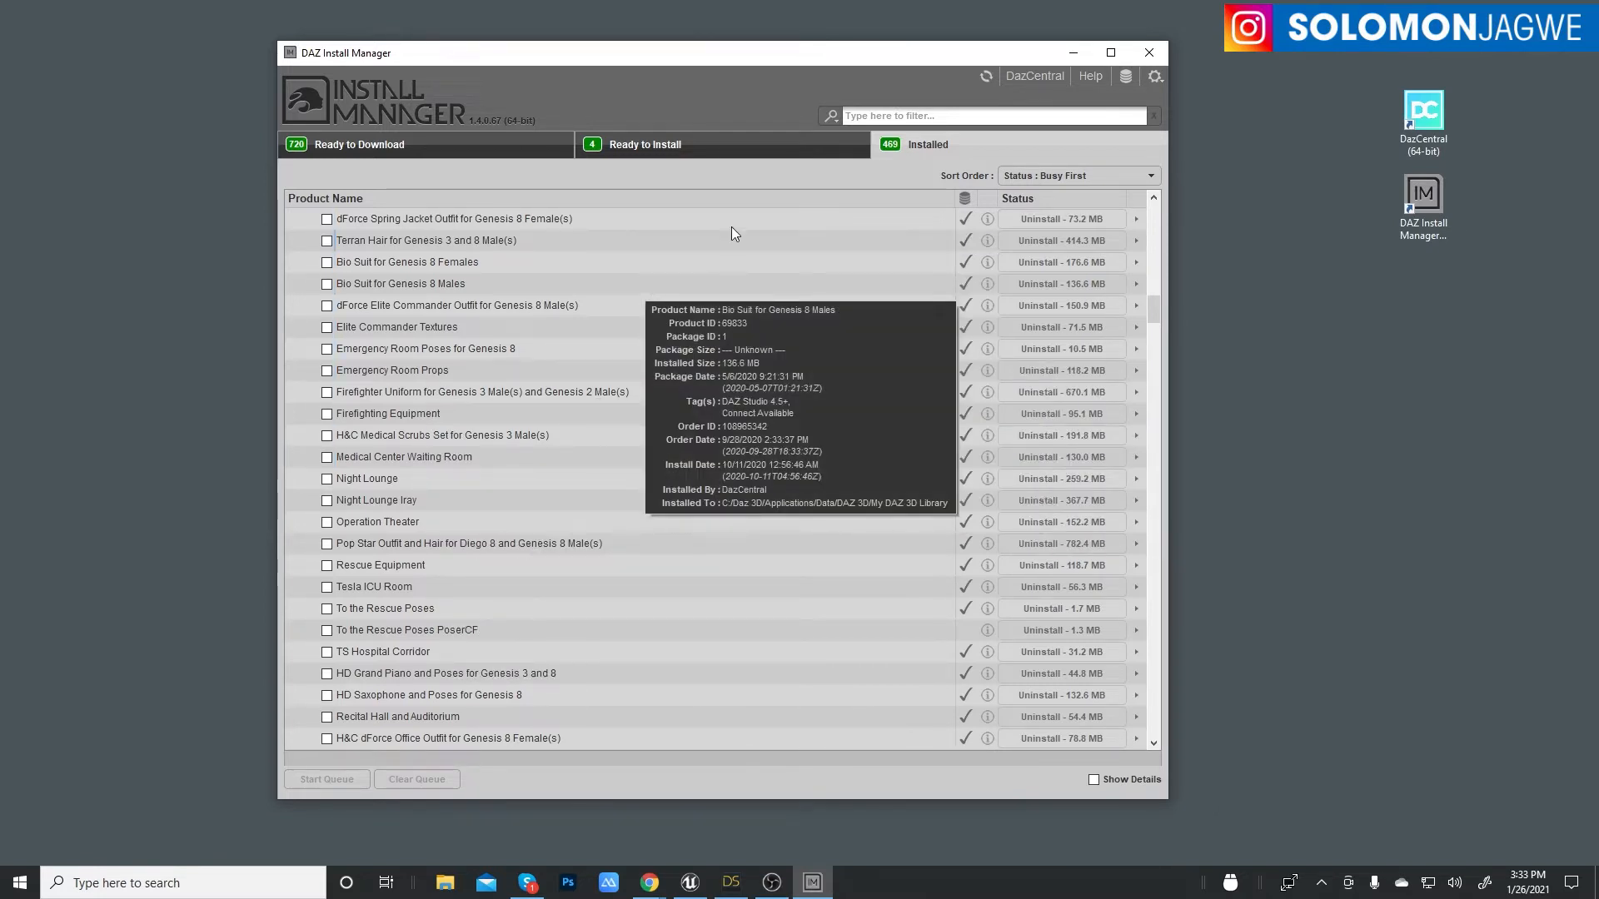
- Reconnect Install Manager with the saved DazCentral account and review the products ready to download, ready to install and installed
click(1039, 78)
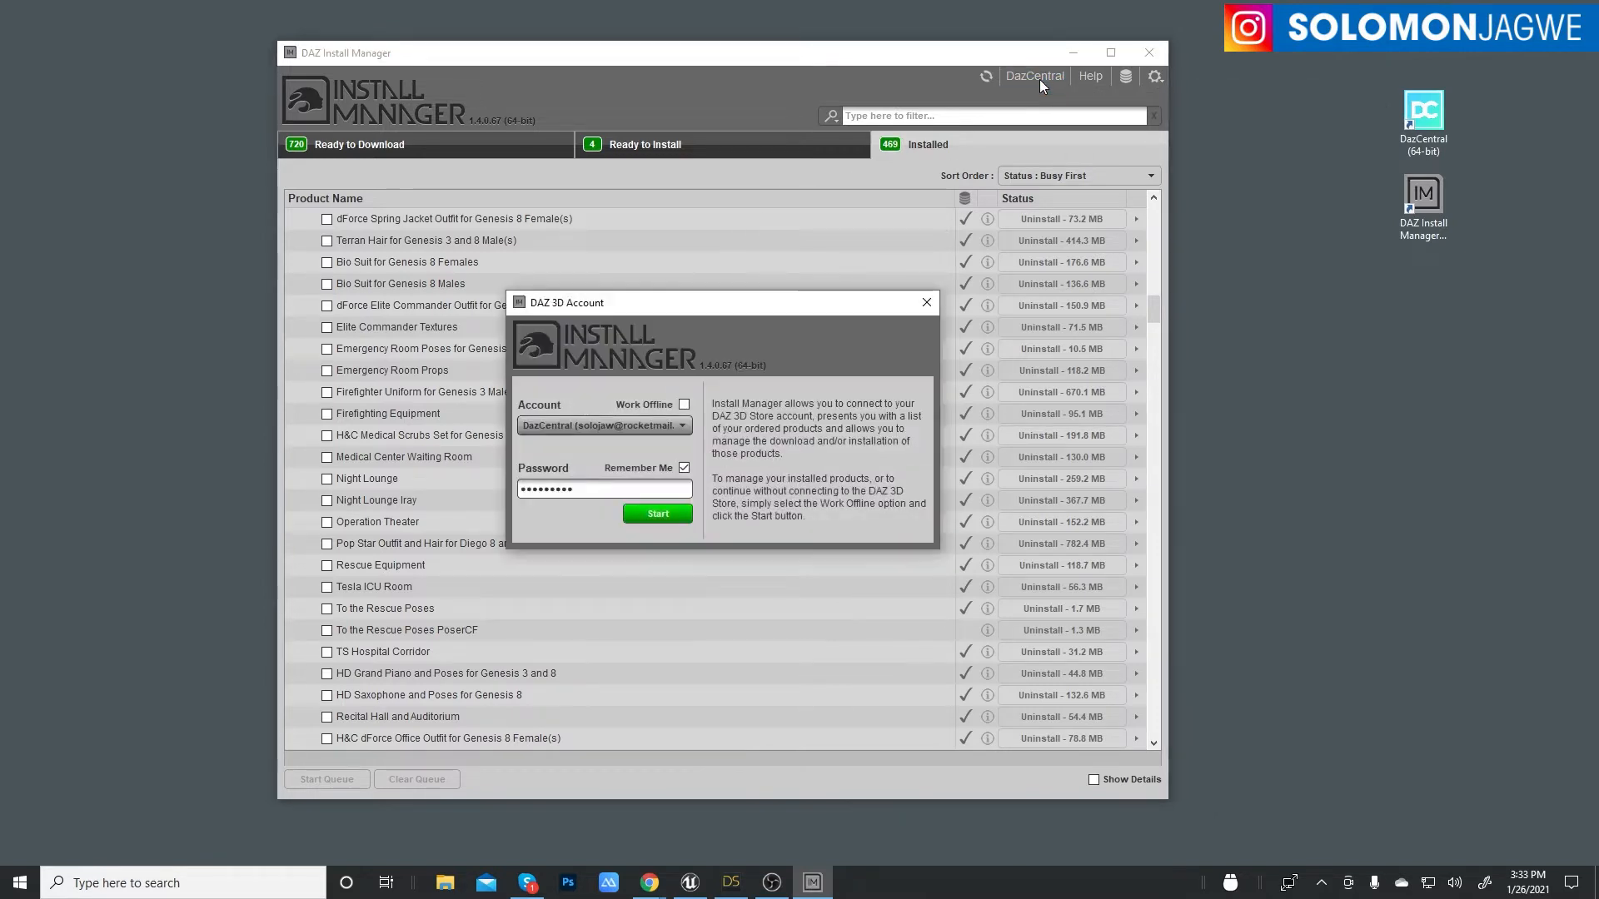
click(657, 514)
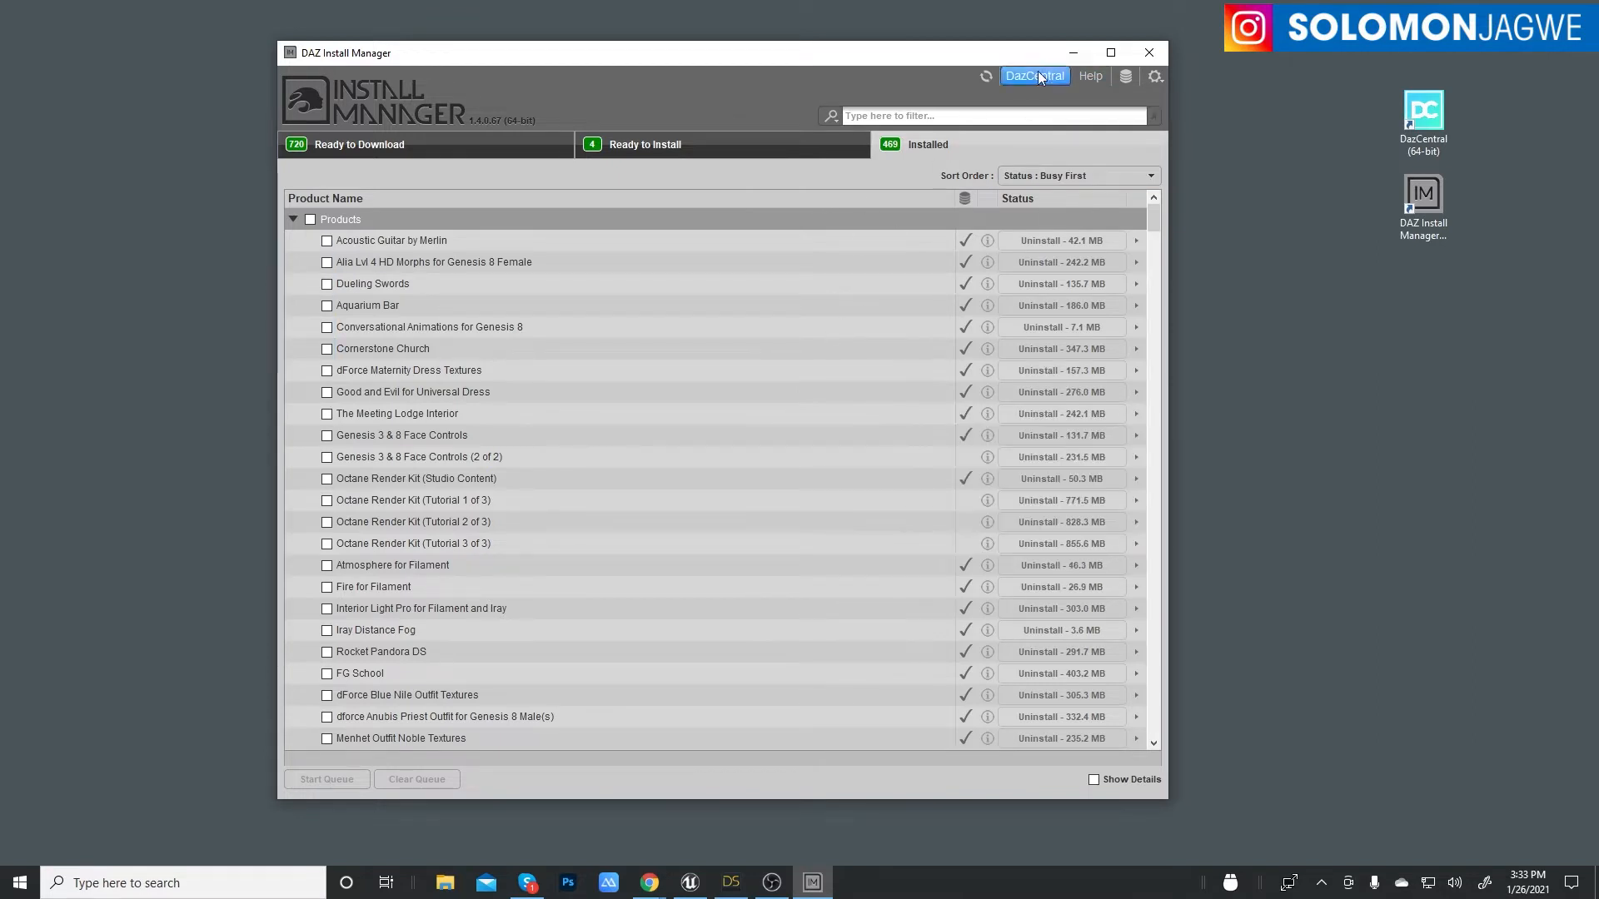
click(730, 144)
click(470, 158)
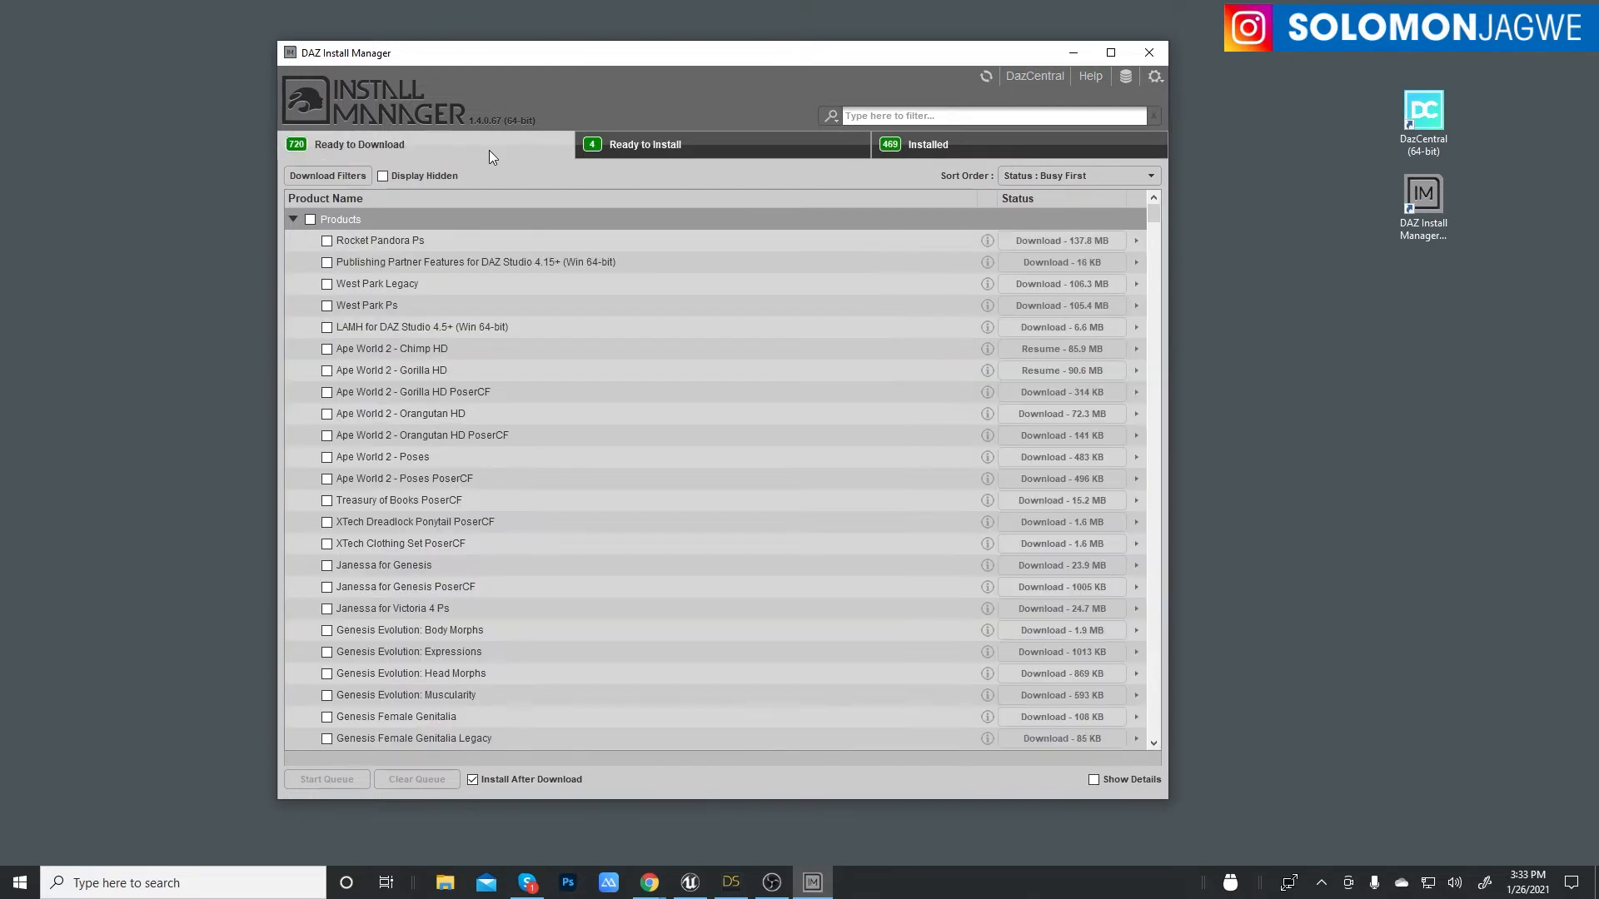
click(671, 148)
click(914, 148)
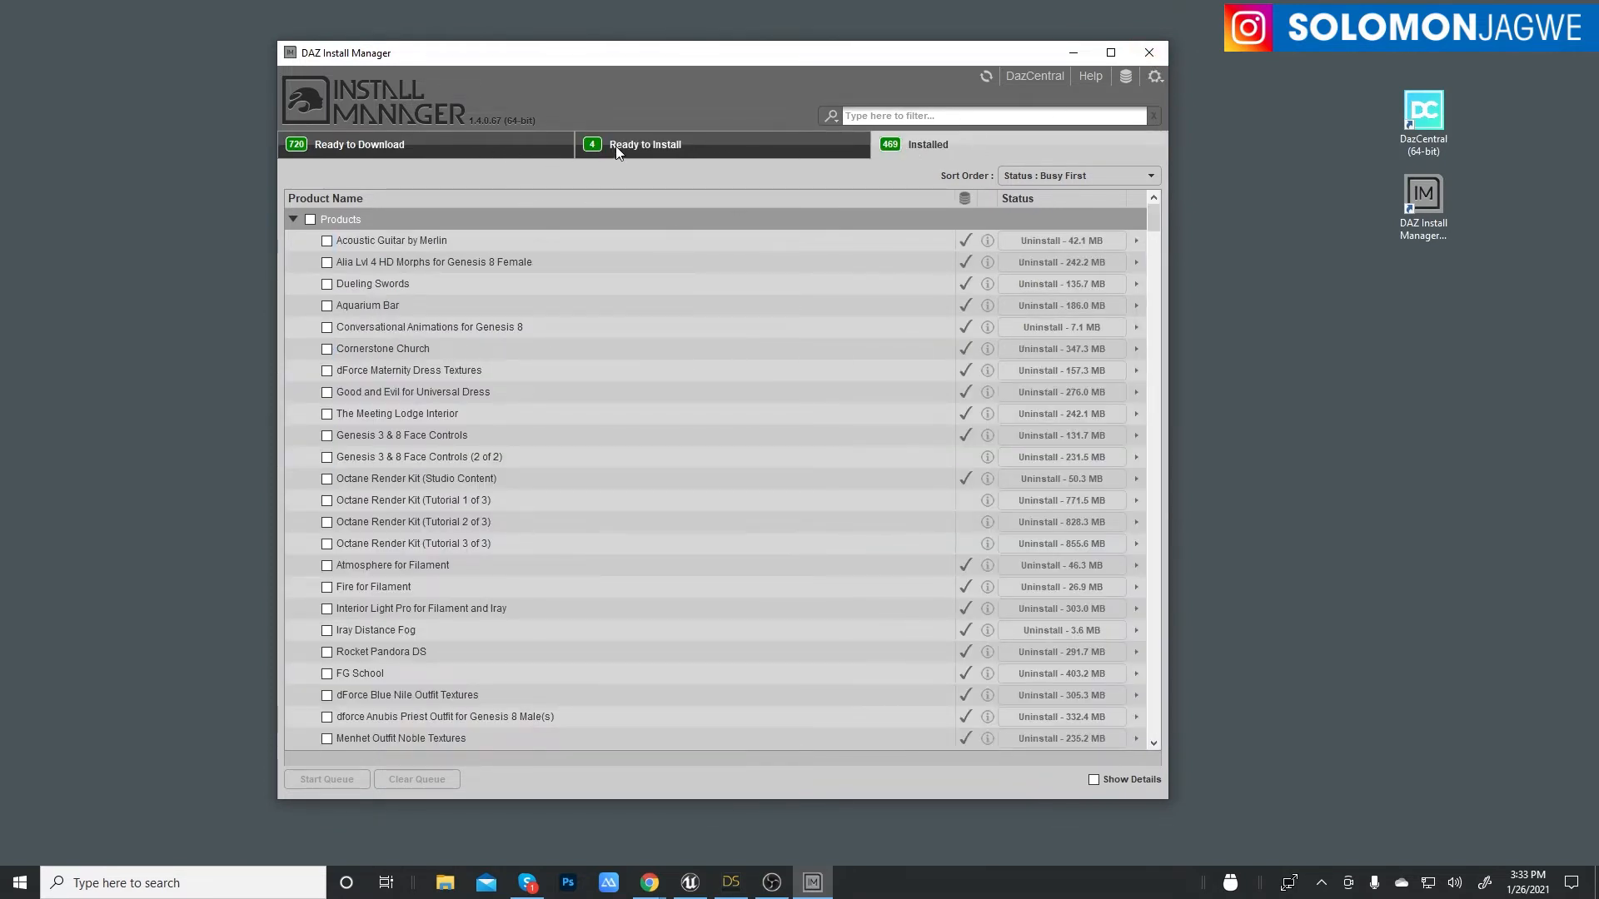
- Close DAZ Install Manager and switch to DazCentral (64-bit) from the desktop, dismissing its welcome window
click(1150, 52)
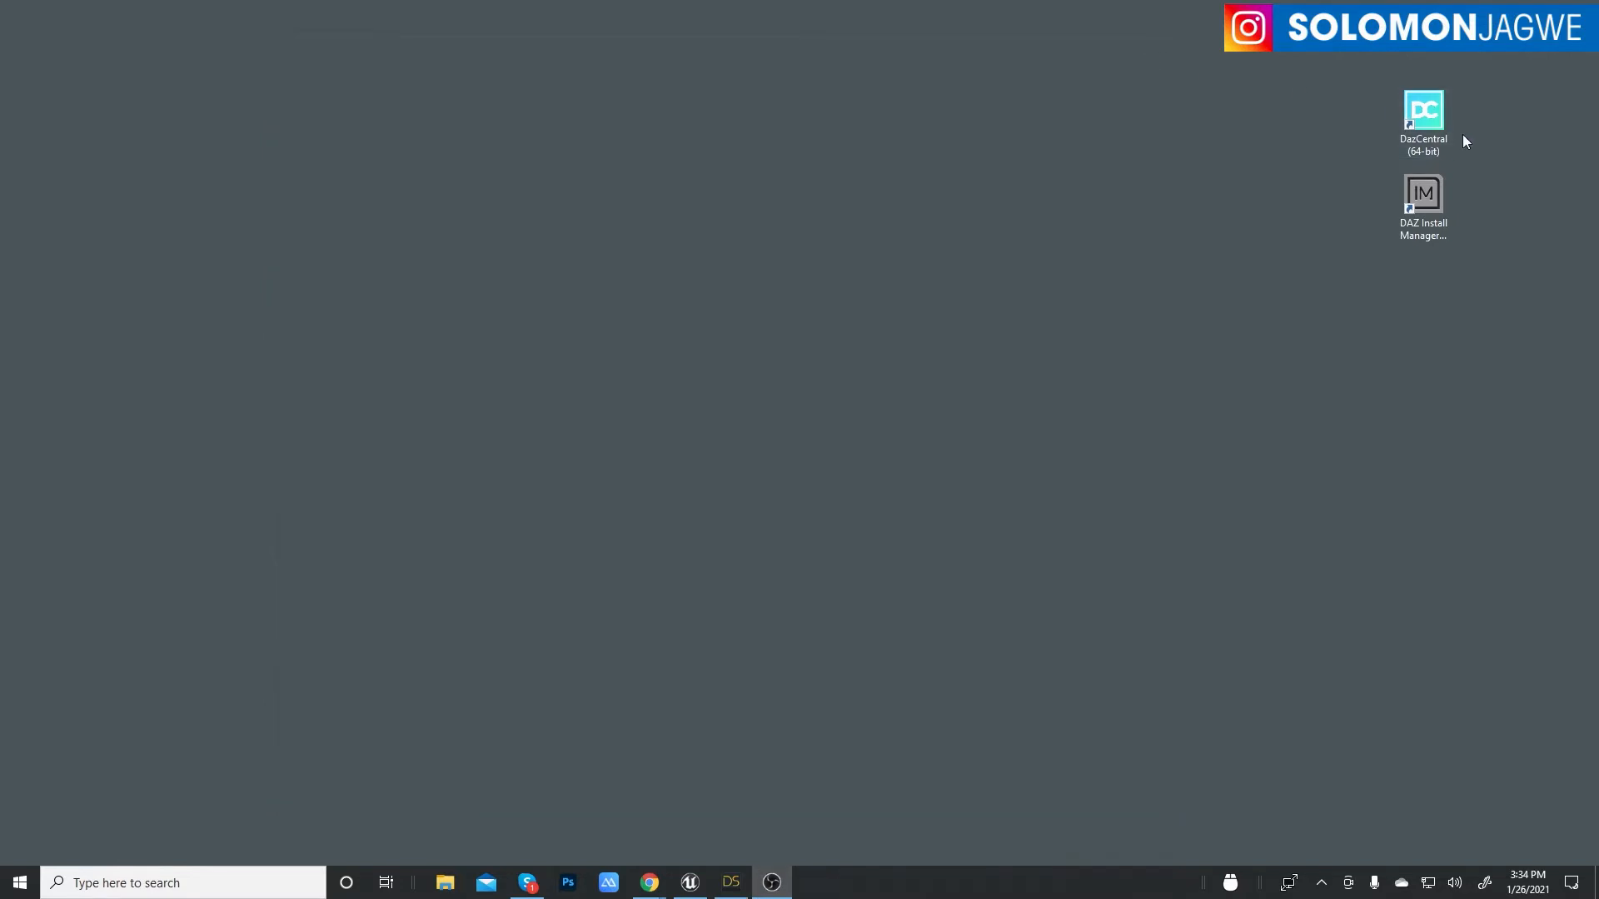
click(1431, 121)
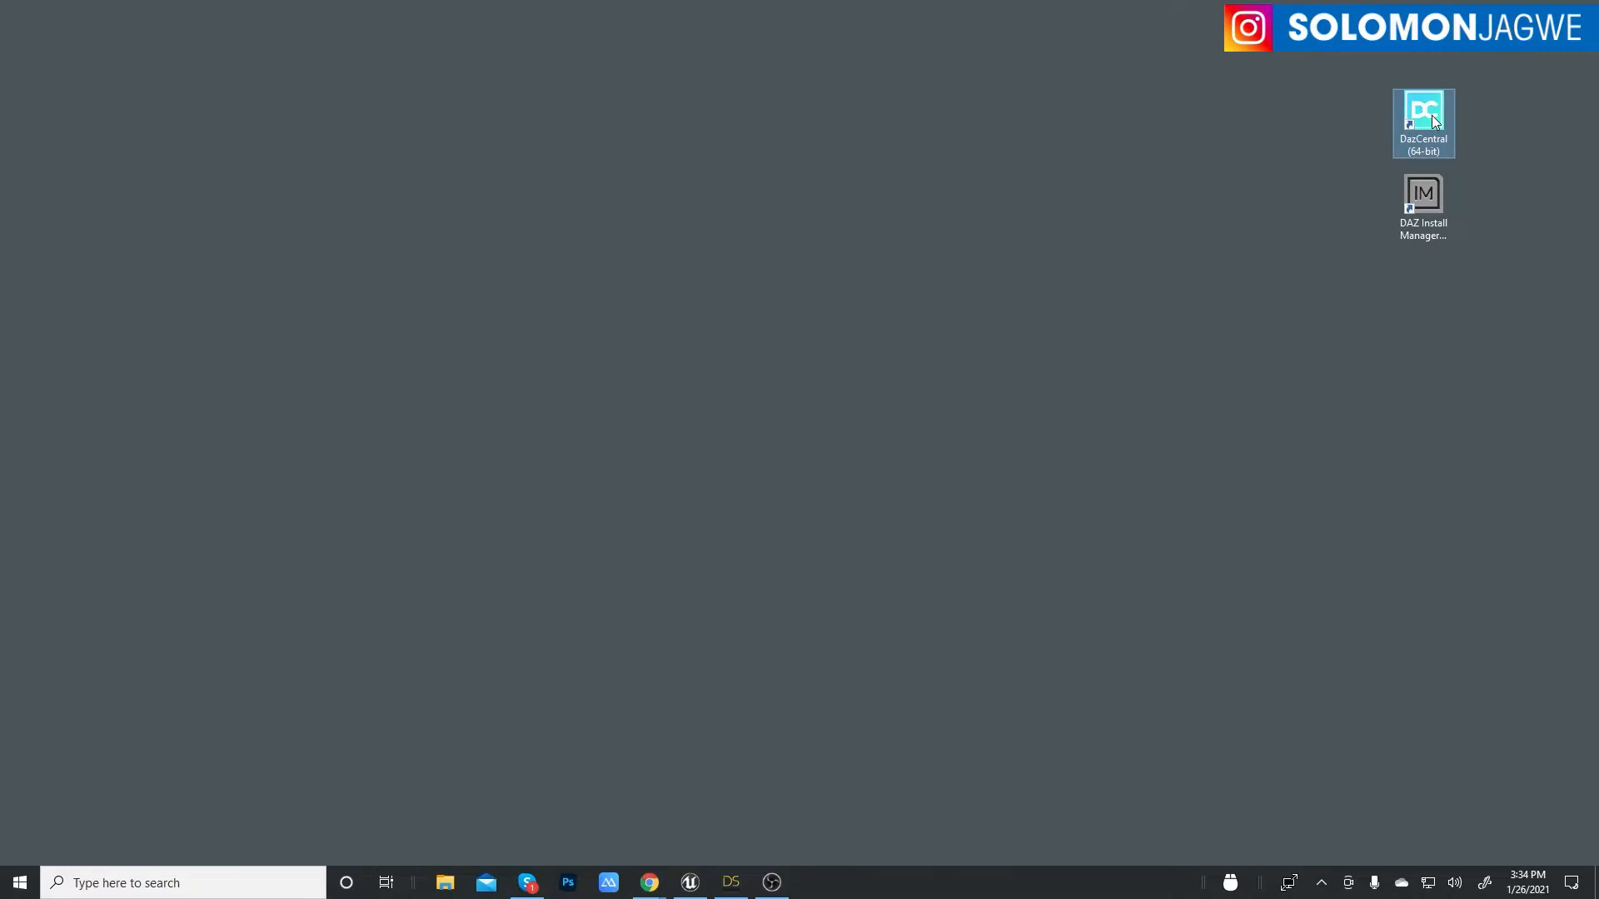
double_click(1432, 117)
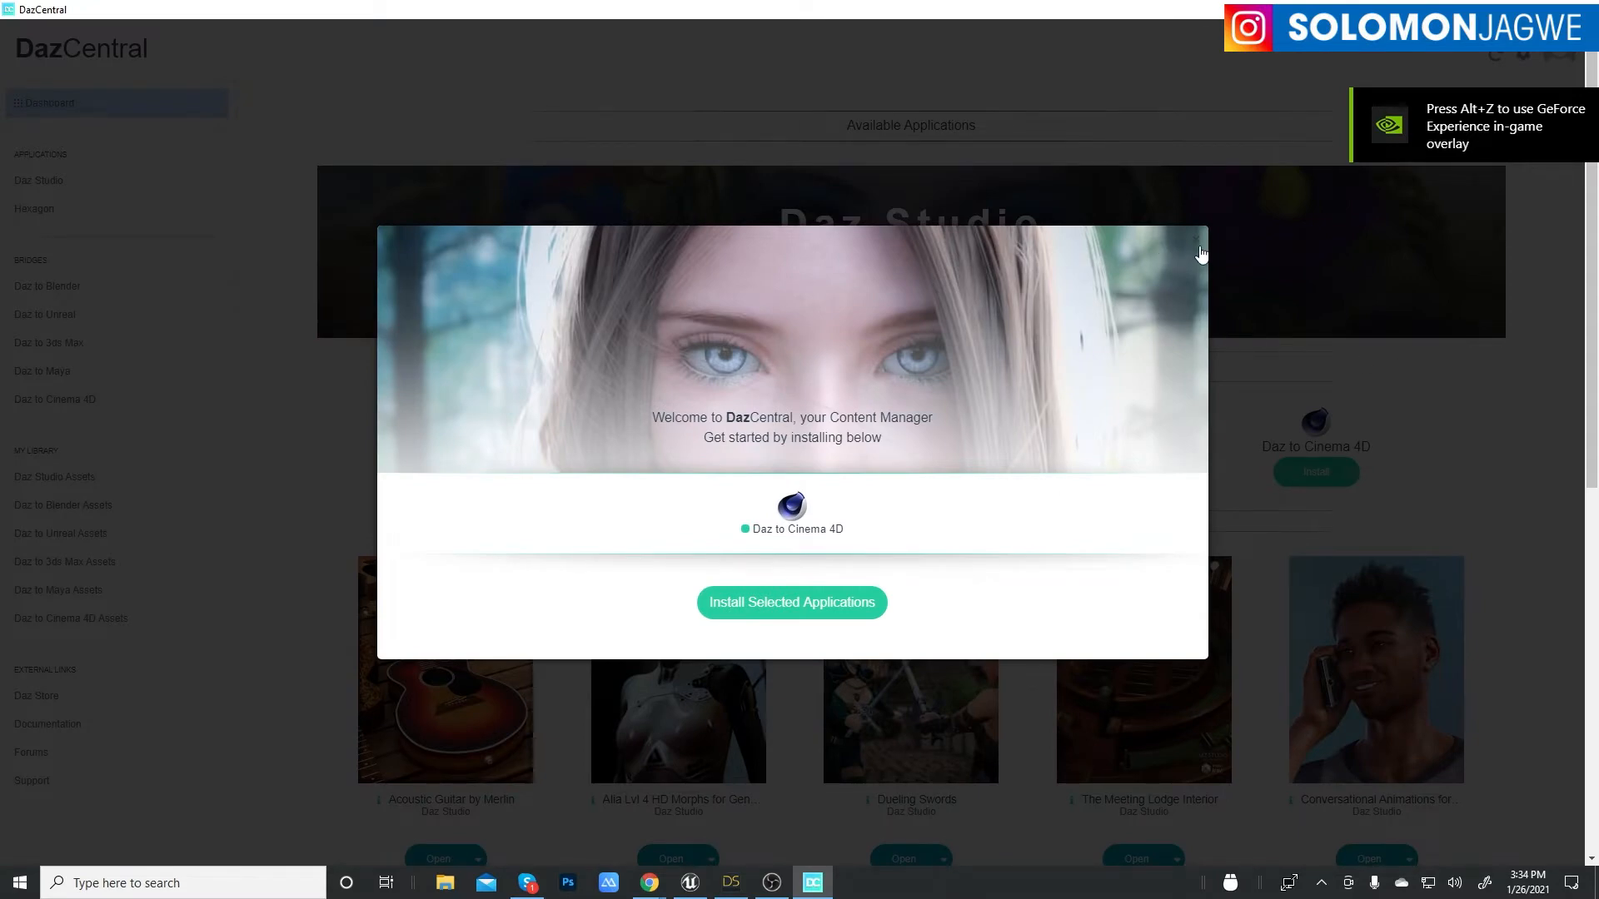
click(1197, 241)
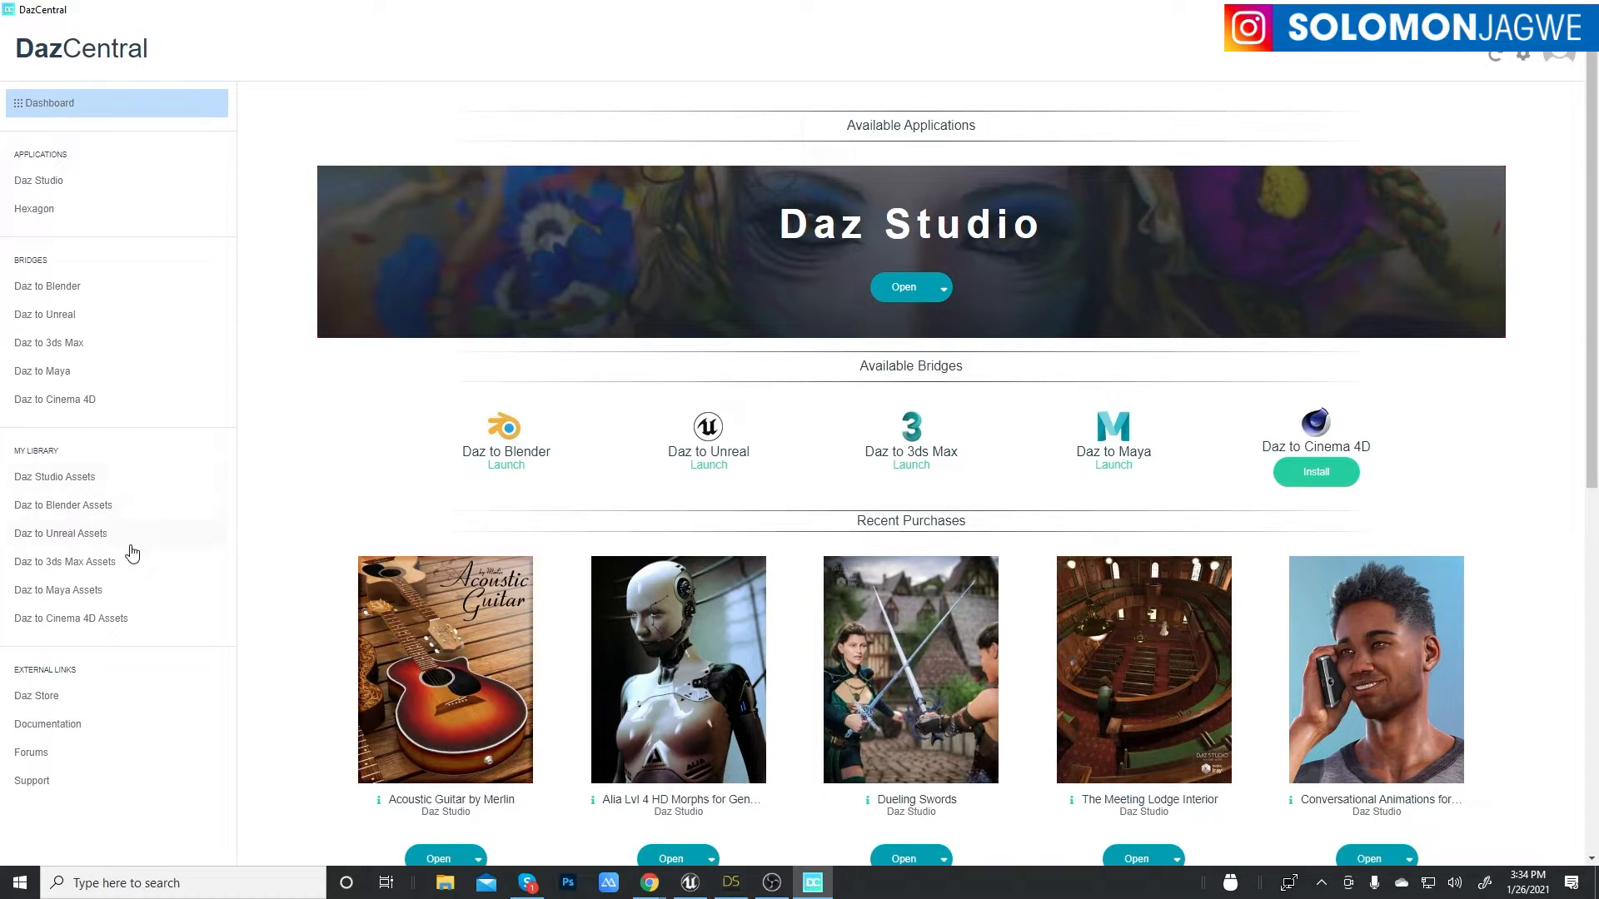
- View the Daz Studio assets in the library and browse the compatible assets of the Daz to Unreal bridge
click(59, 481)
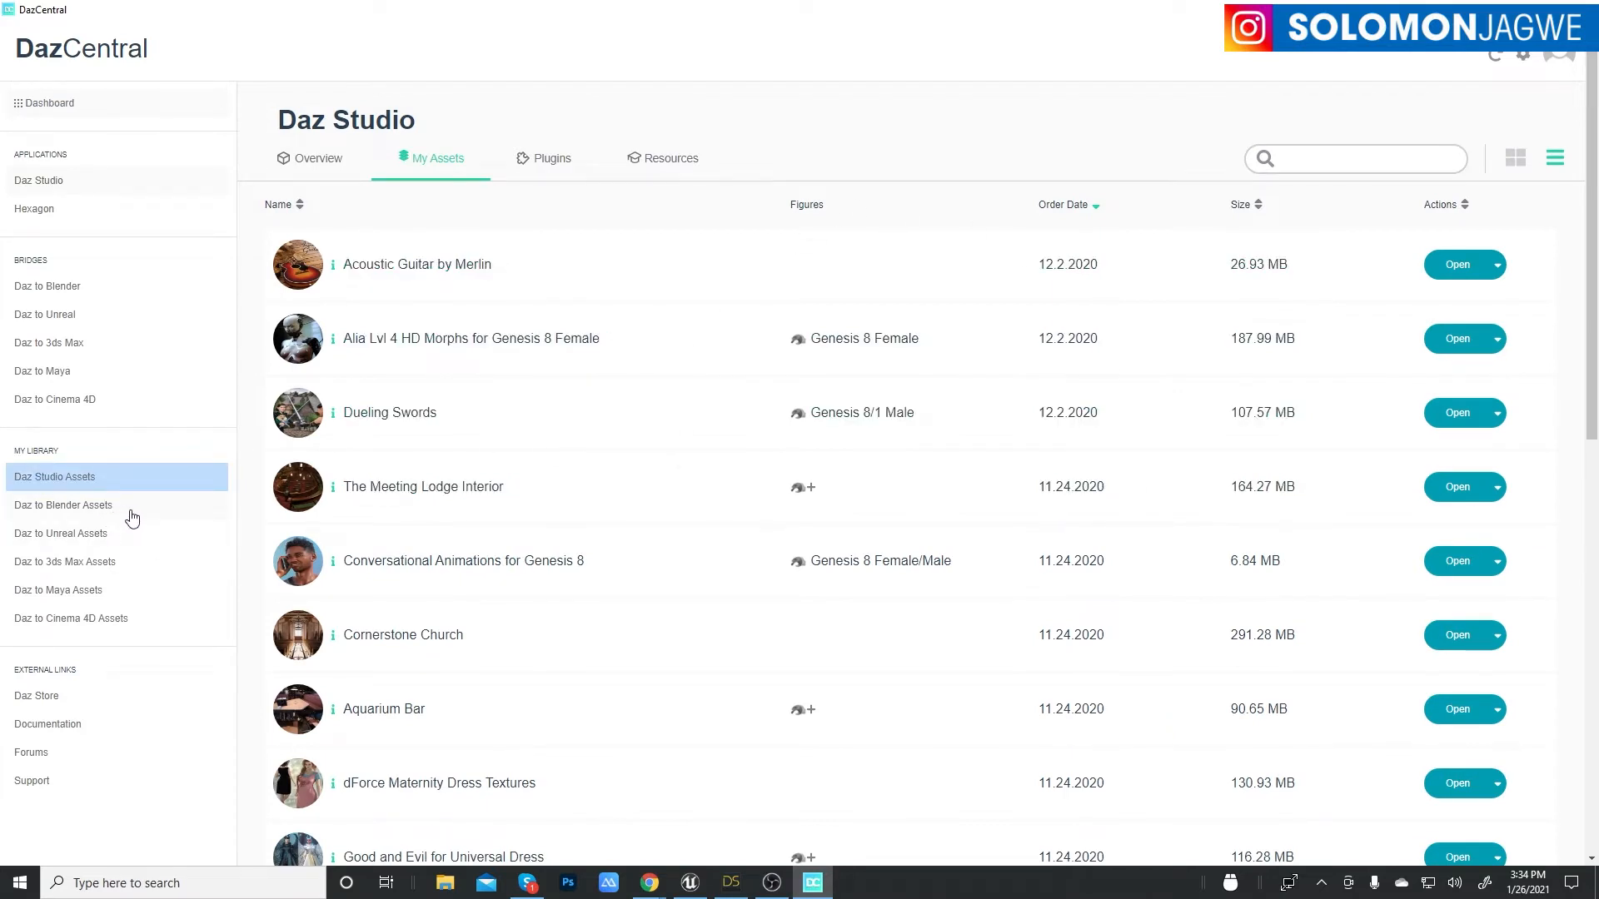
click(65, 323)
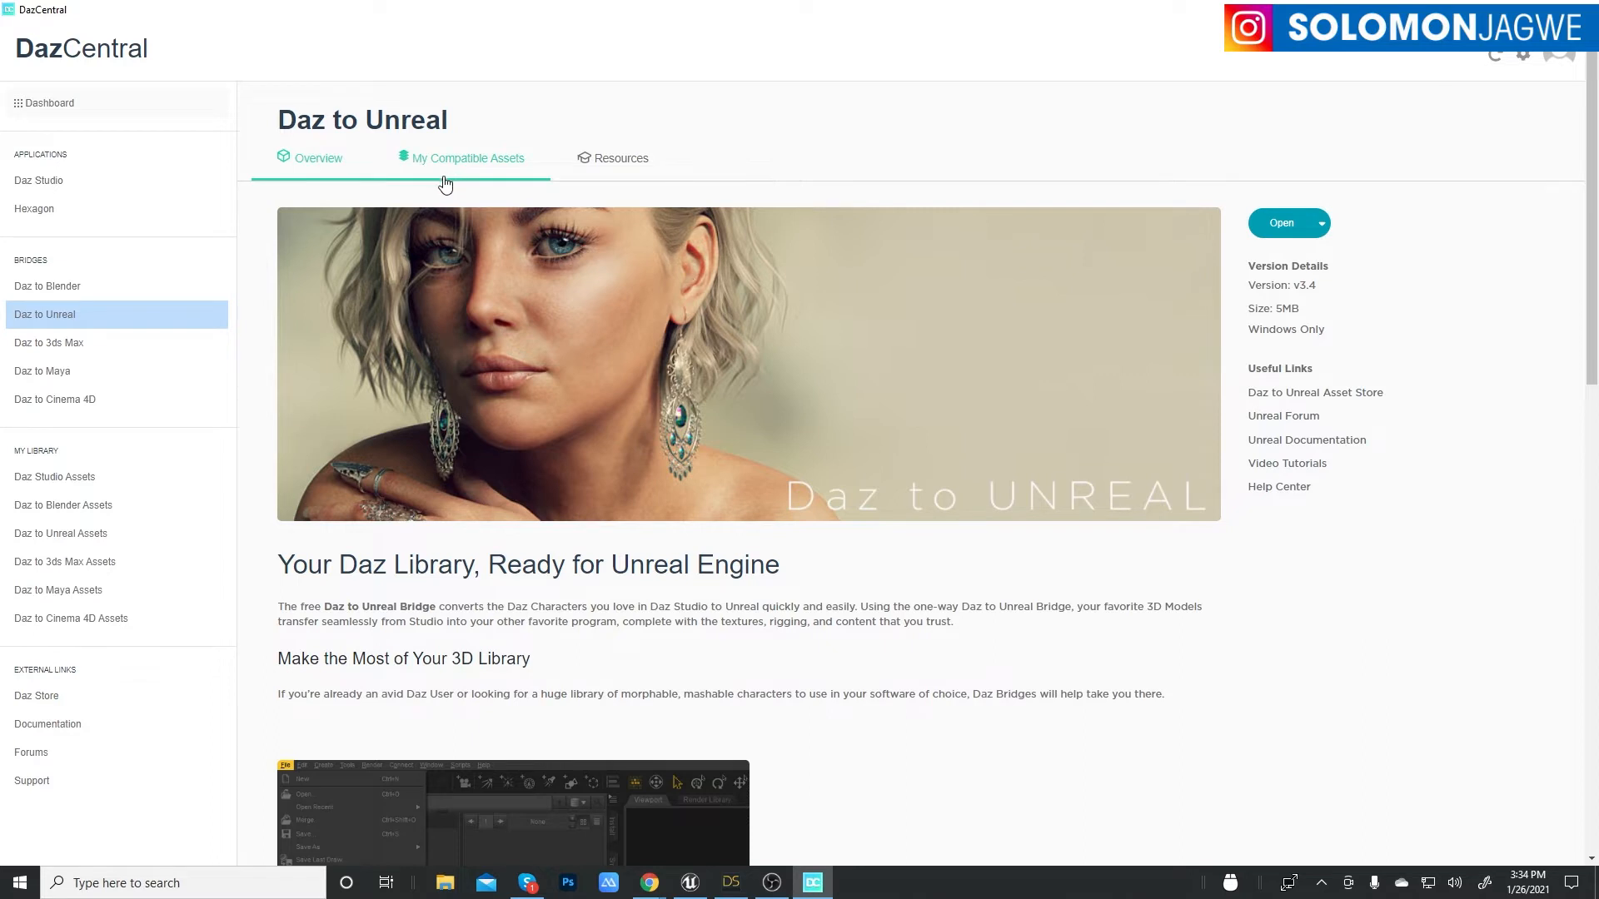
click(484, 168)
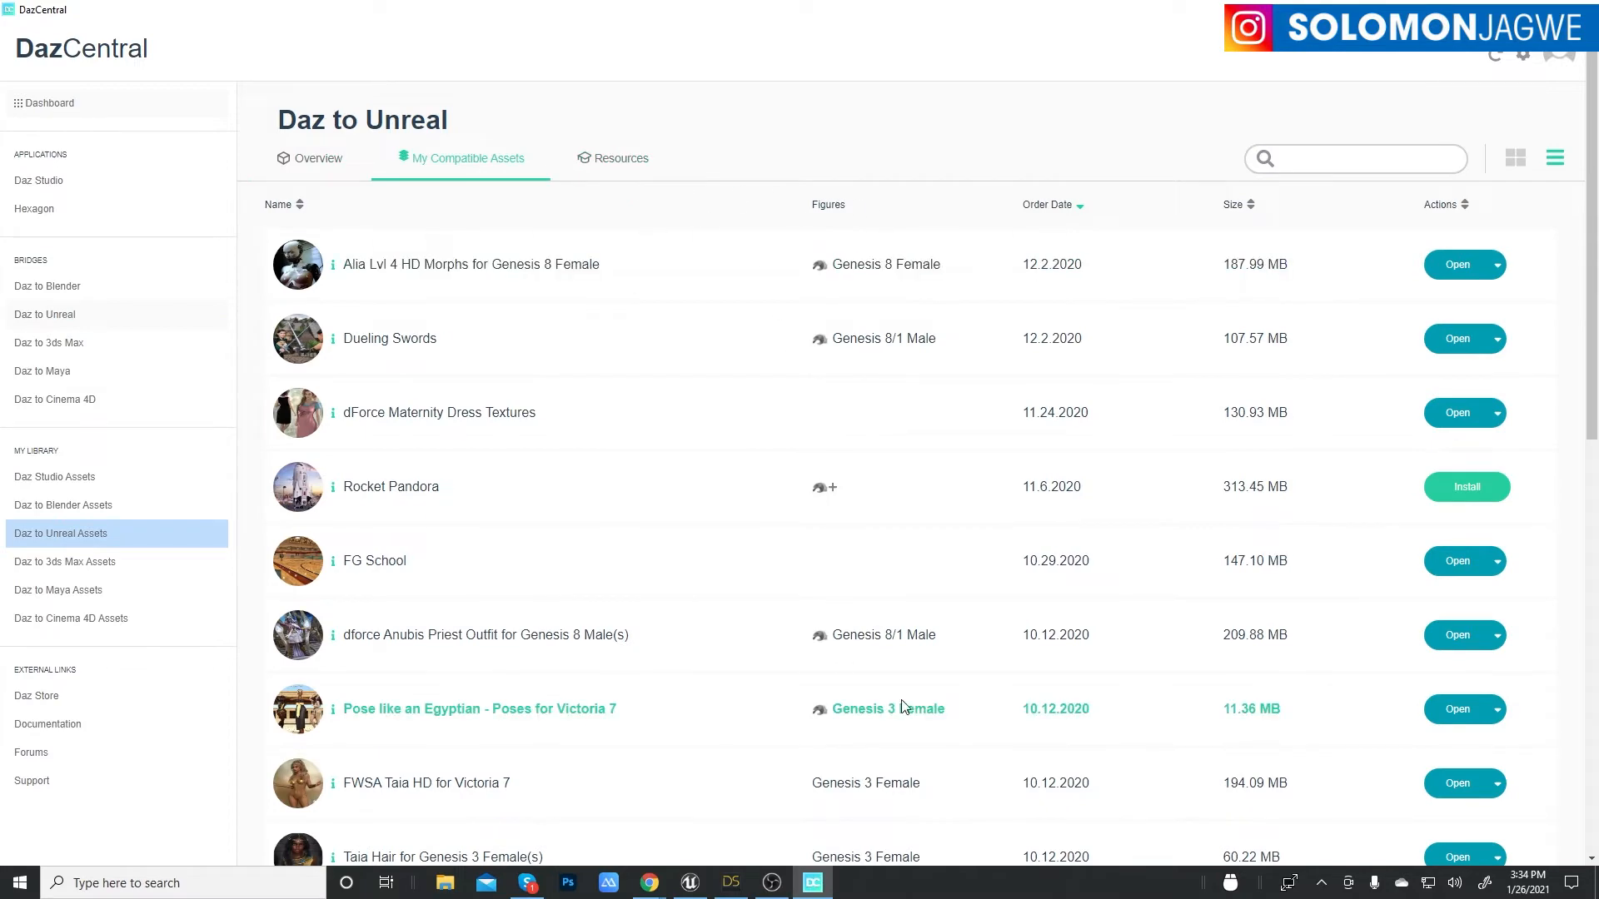
scroll(1022, 387, down, 8)
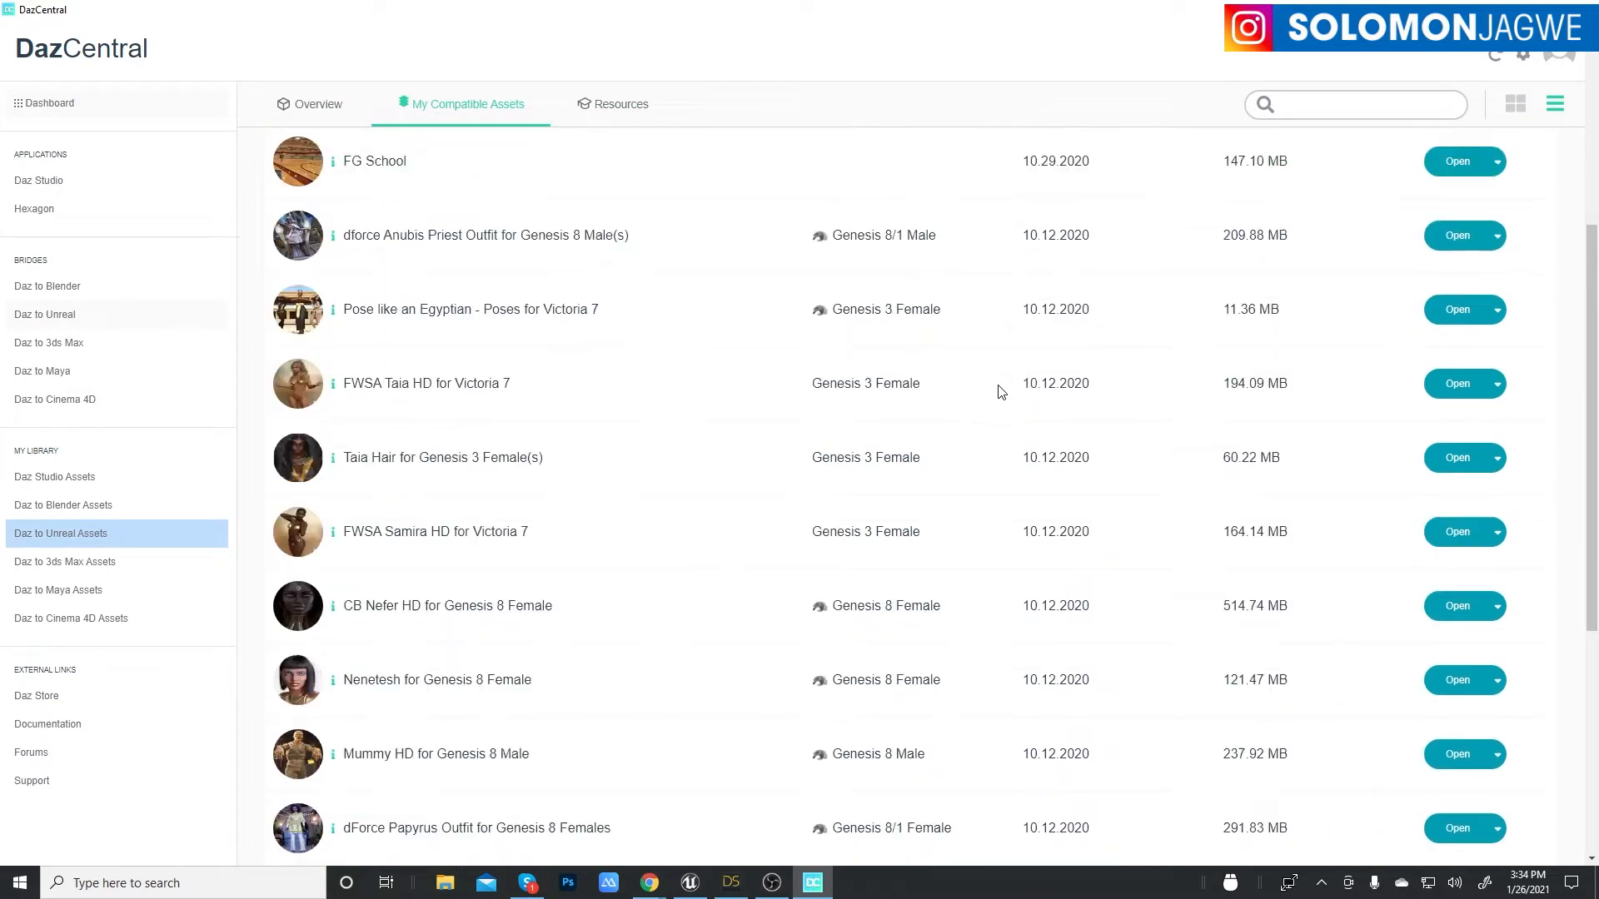
scroll(1000, 391, down, 1)
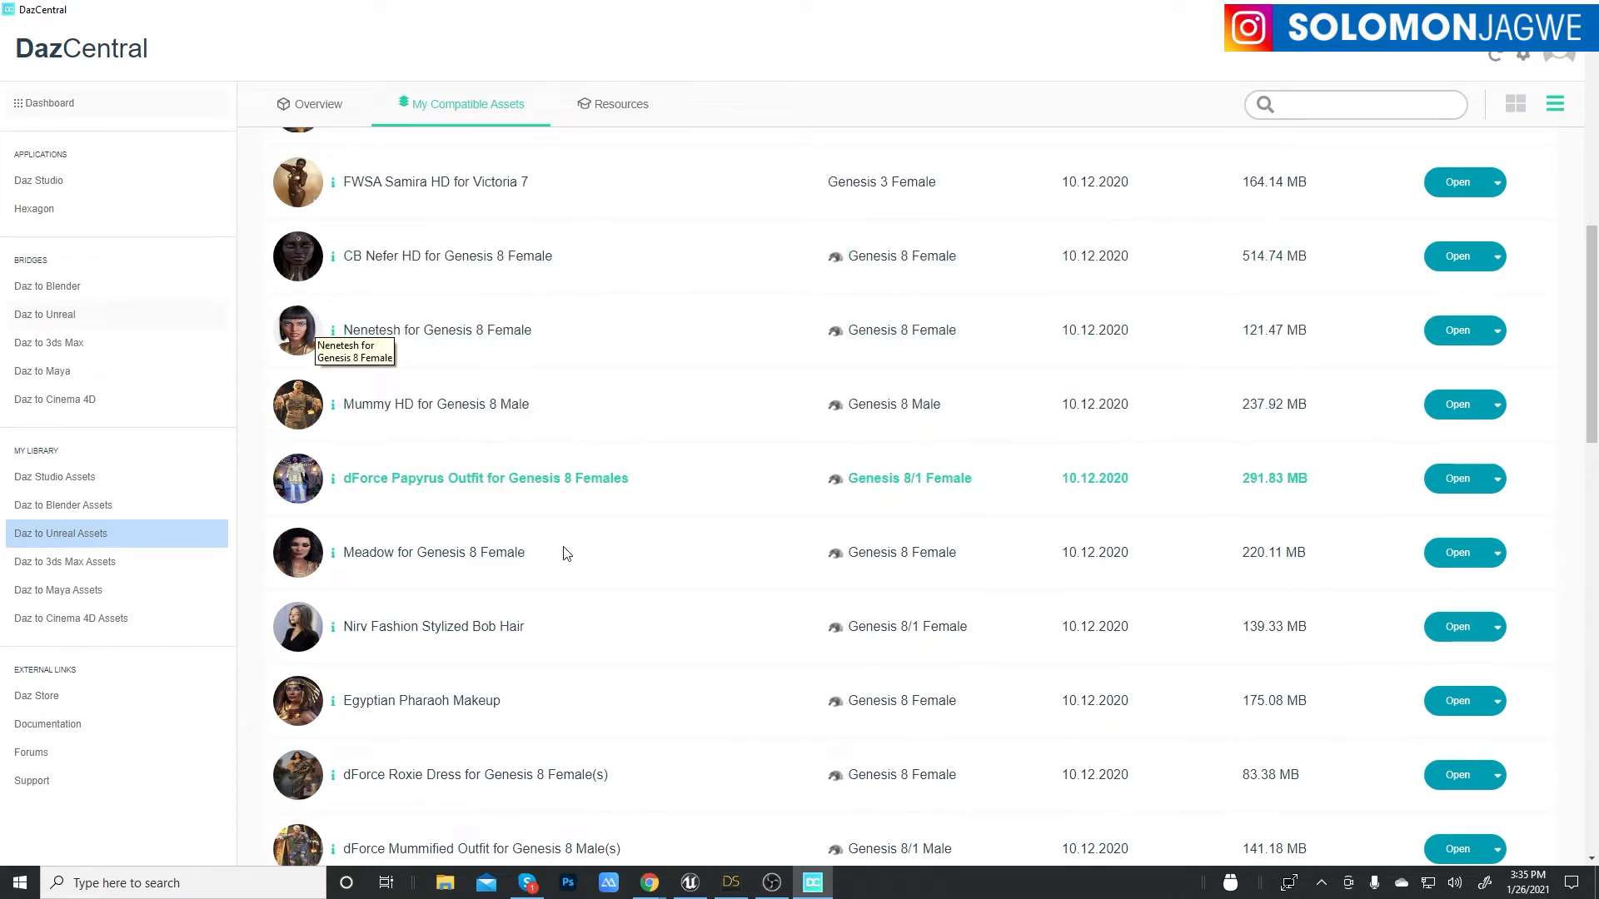
scroll(660, 387, up, 2)
scroll(658, 387, up, 1)
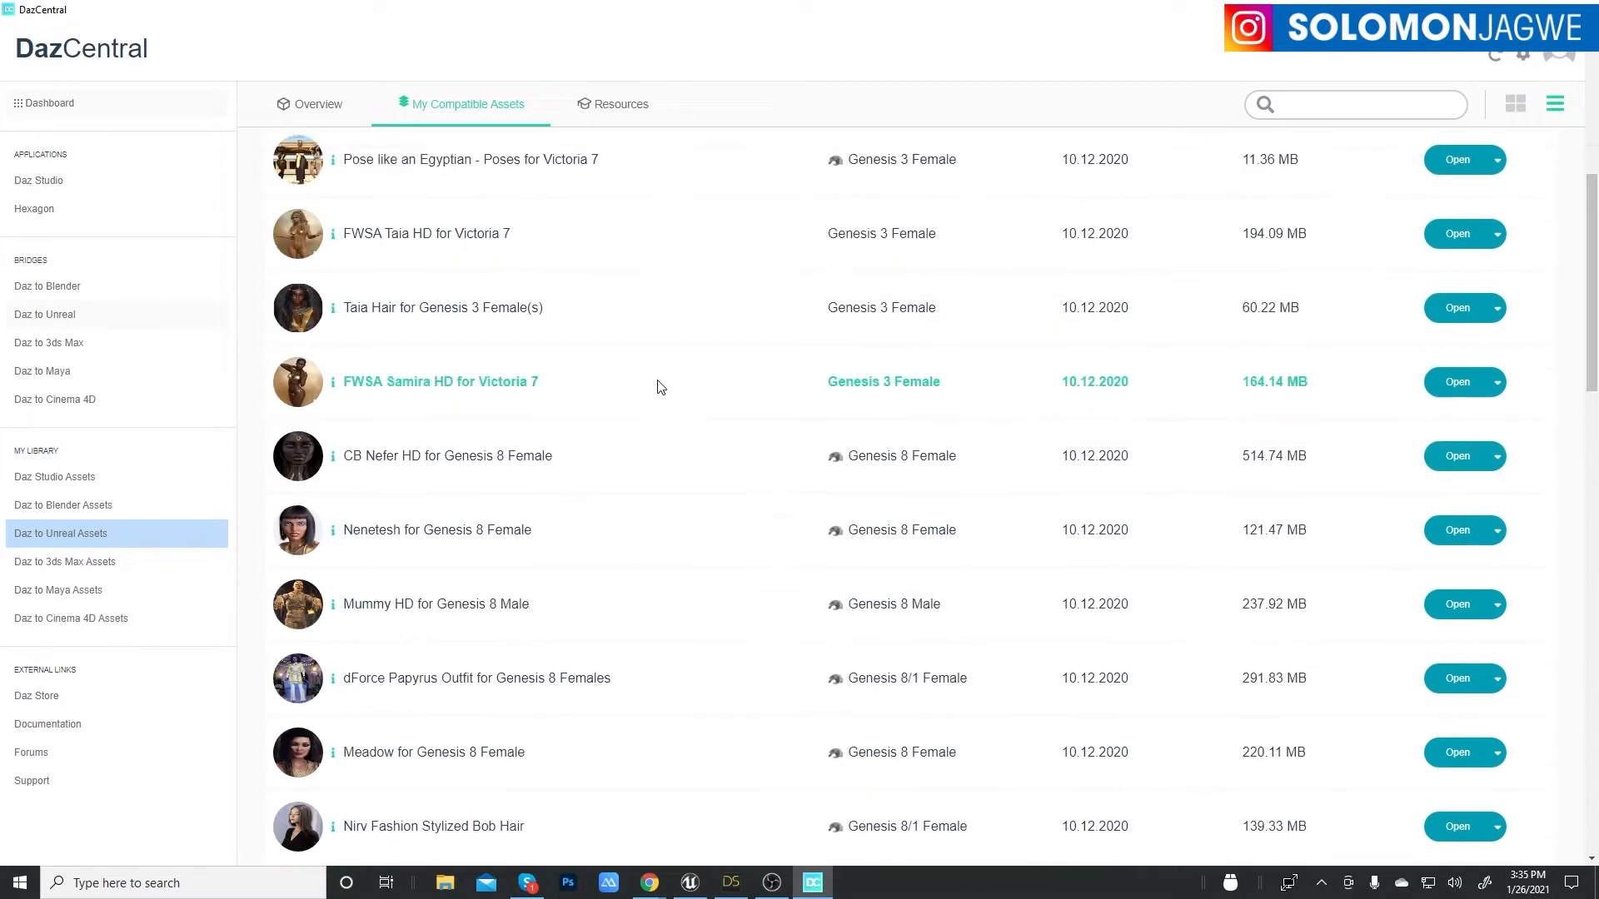
- View the Daz to 3ds Max overview and compare the compatible assets for 3ds Max, Unreal, Maya and Cinema 4D
click(55, 345)
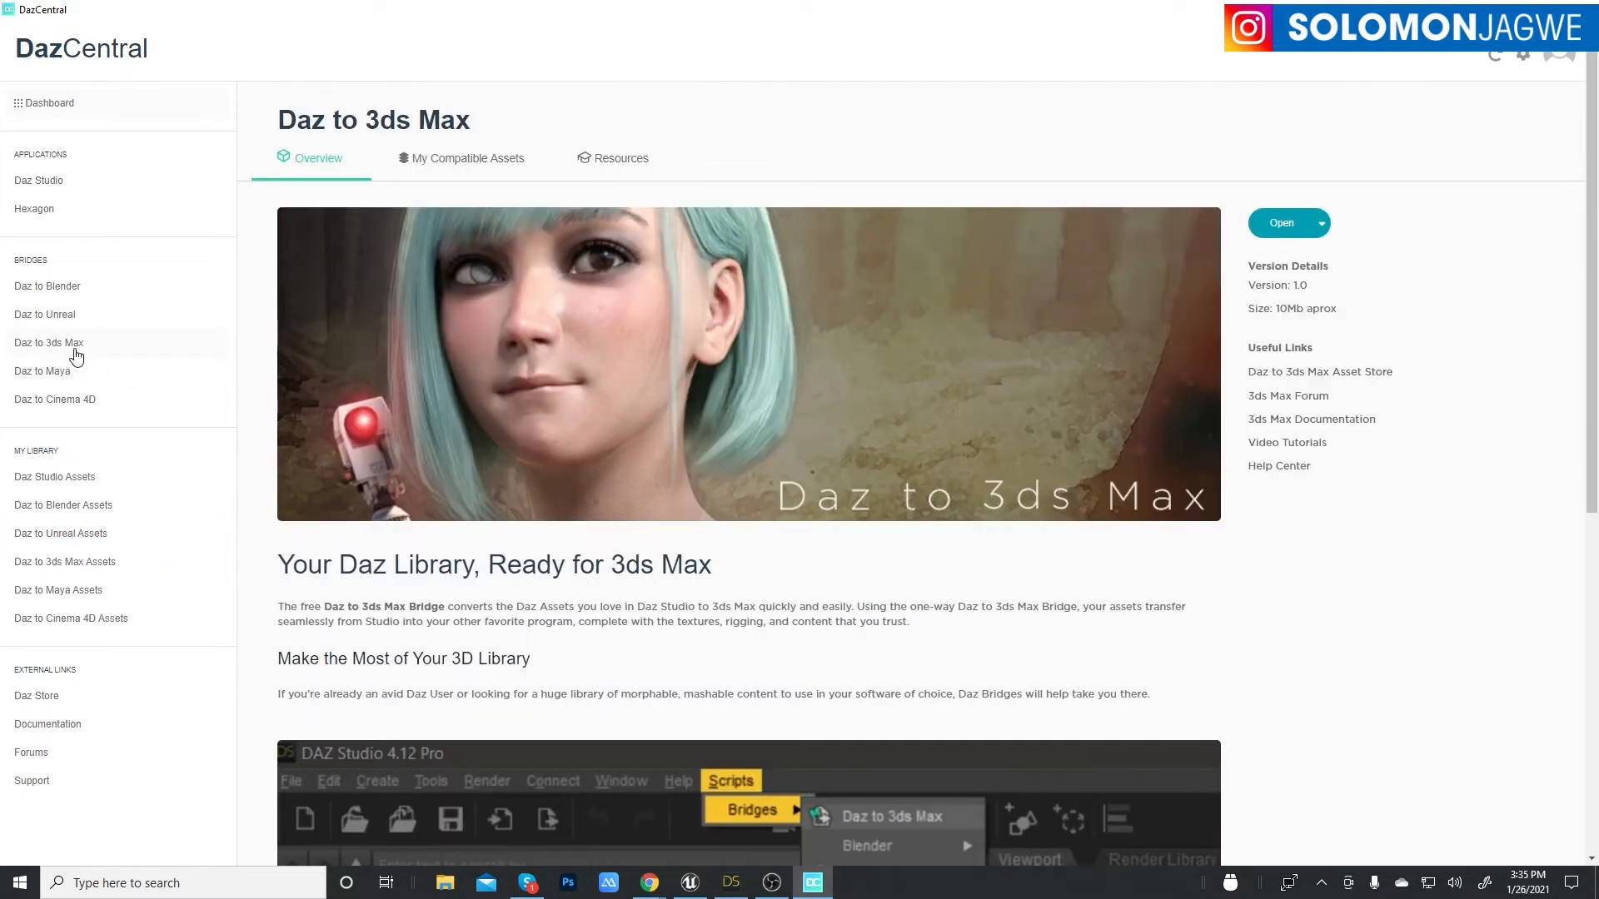
click(467, 164)
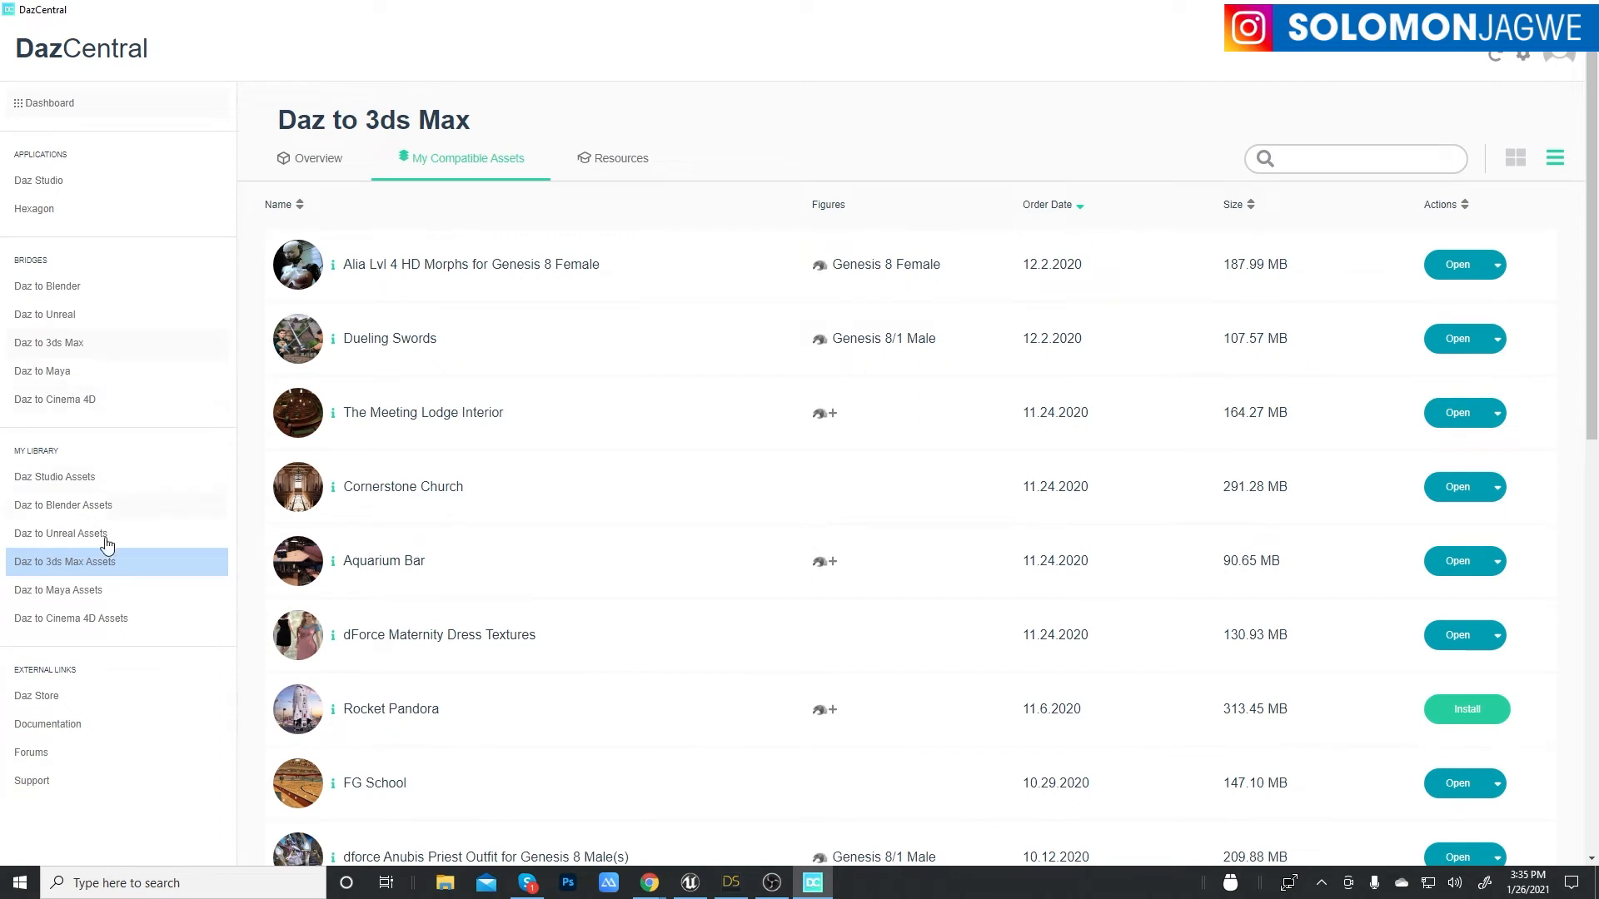
click(72, 535)
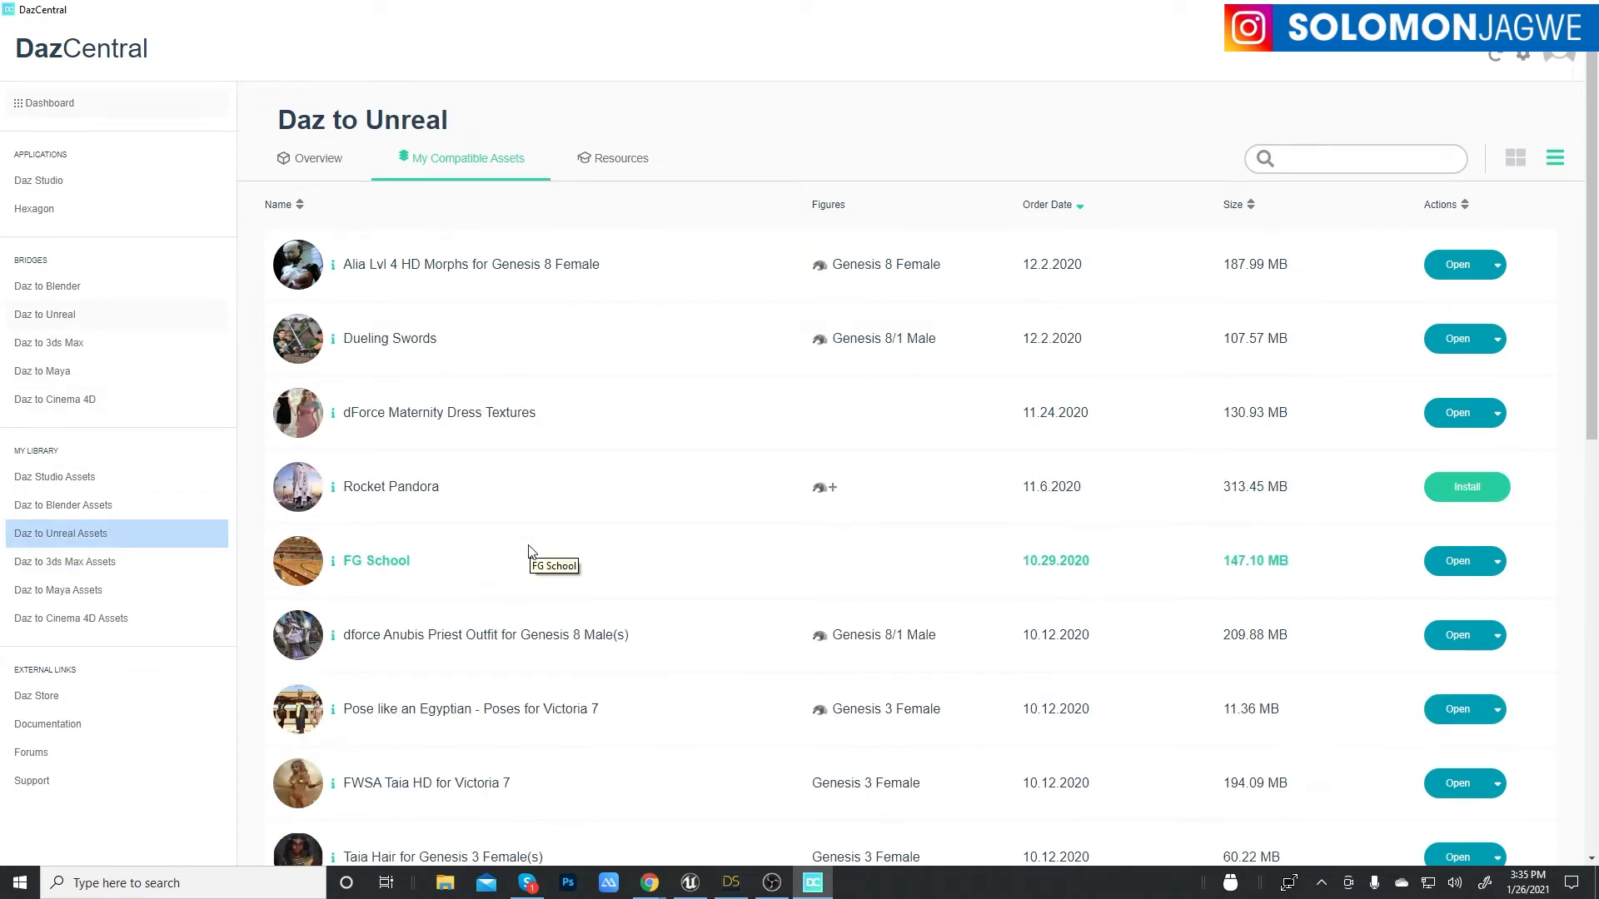
click(73, 592)
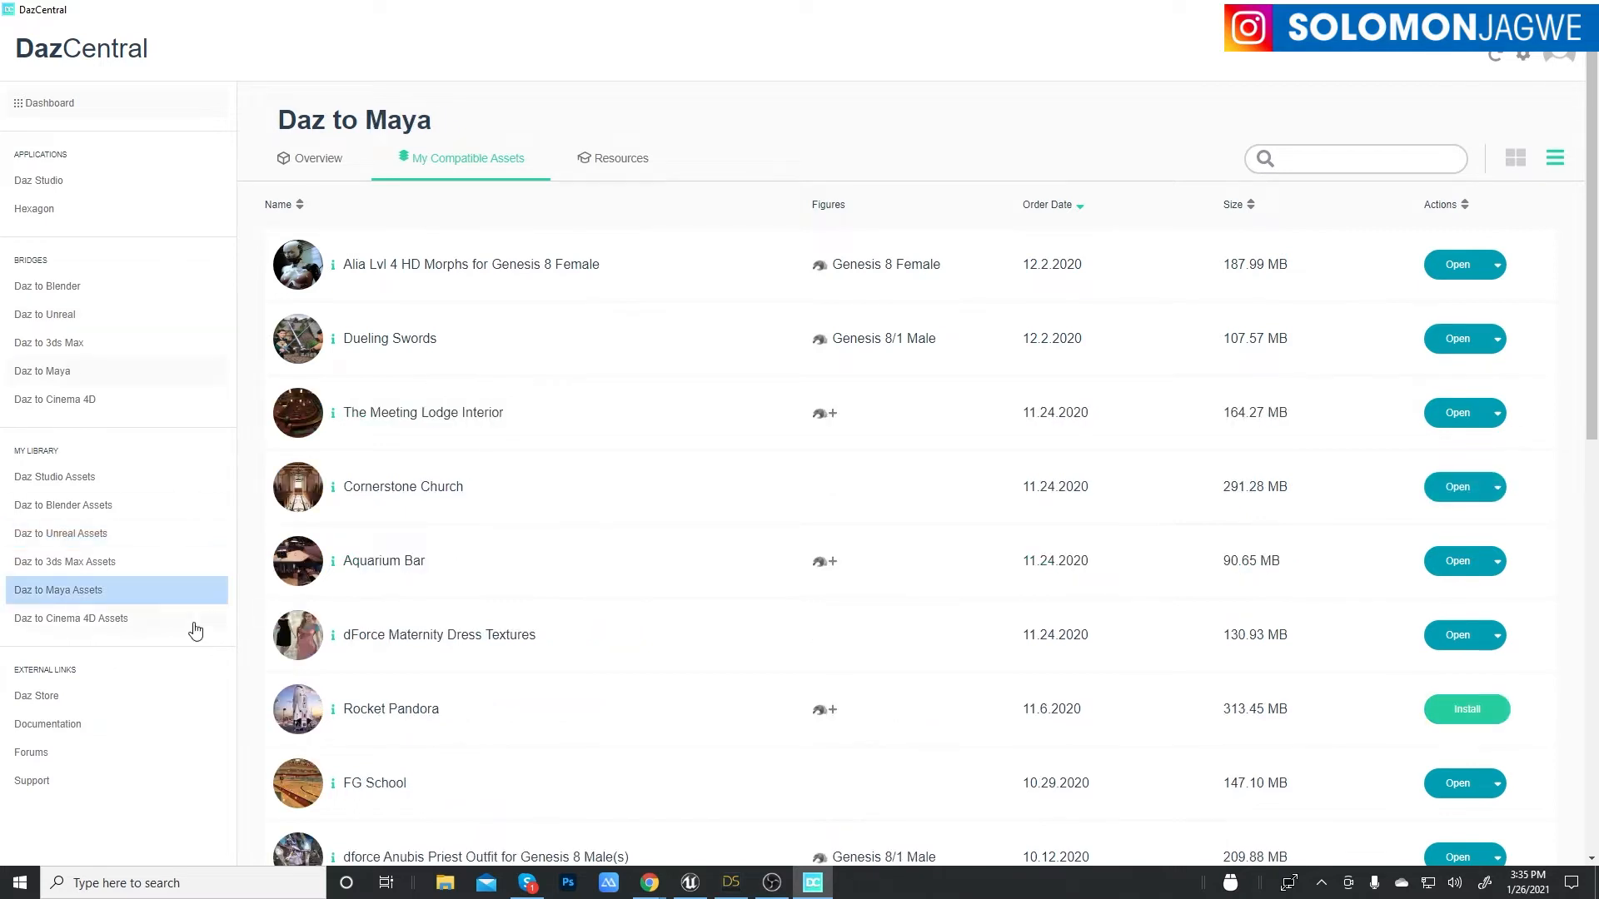
click(80, 623)
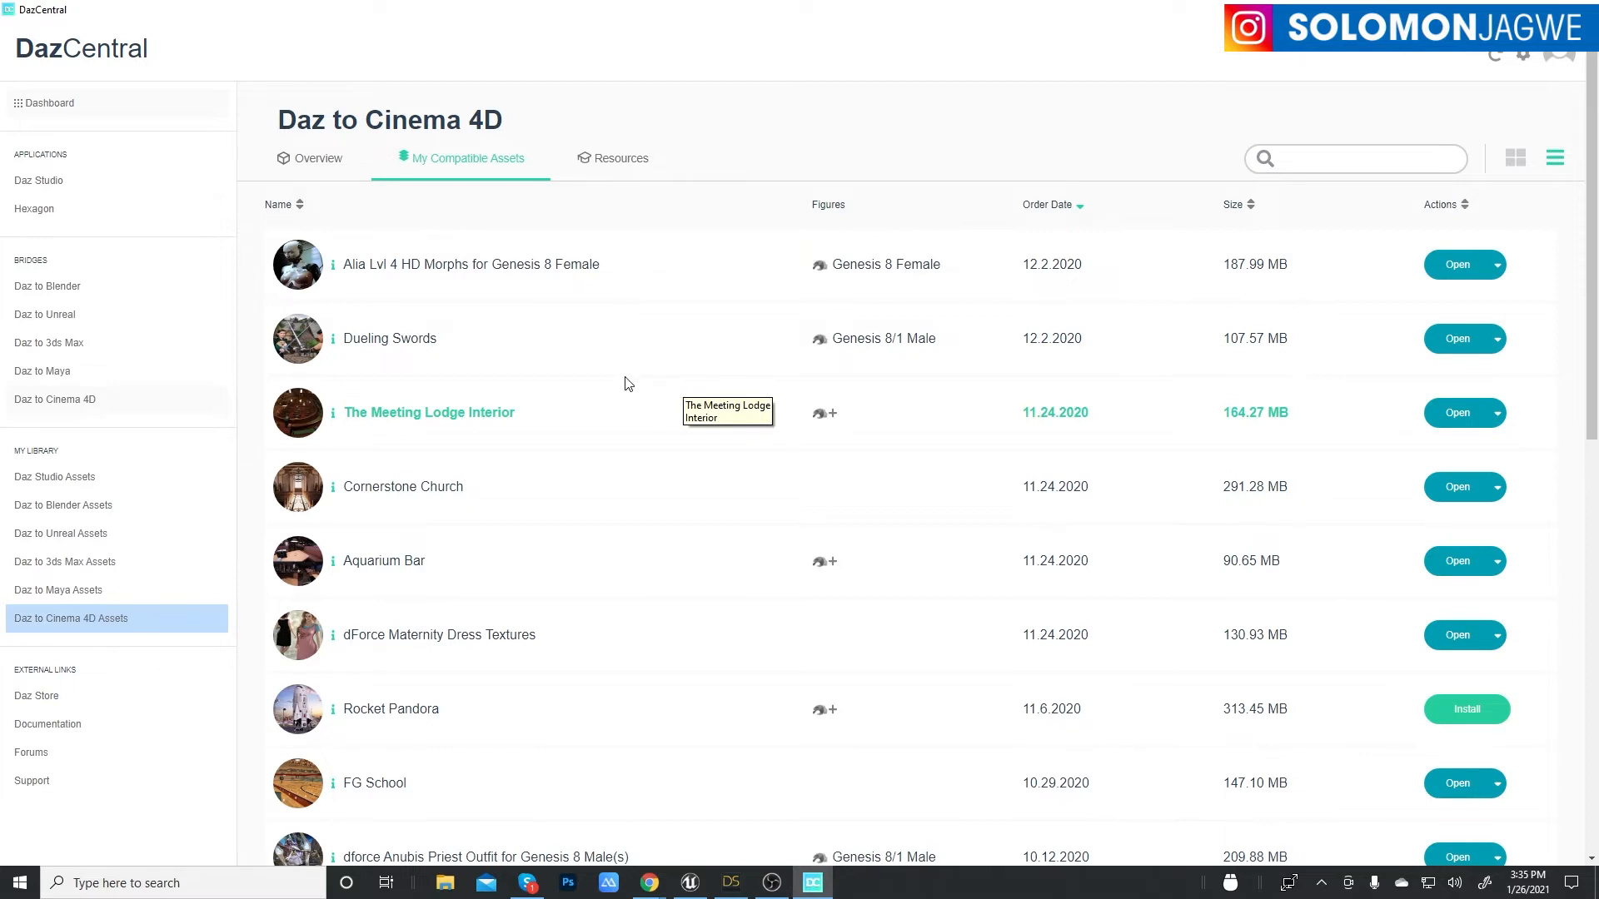
- Go back through the compatible asset lists for Maya, 3ds Max and Unreal, ending on the Daz to Blender assets
click(68, 593)
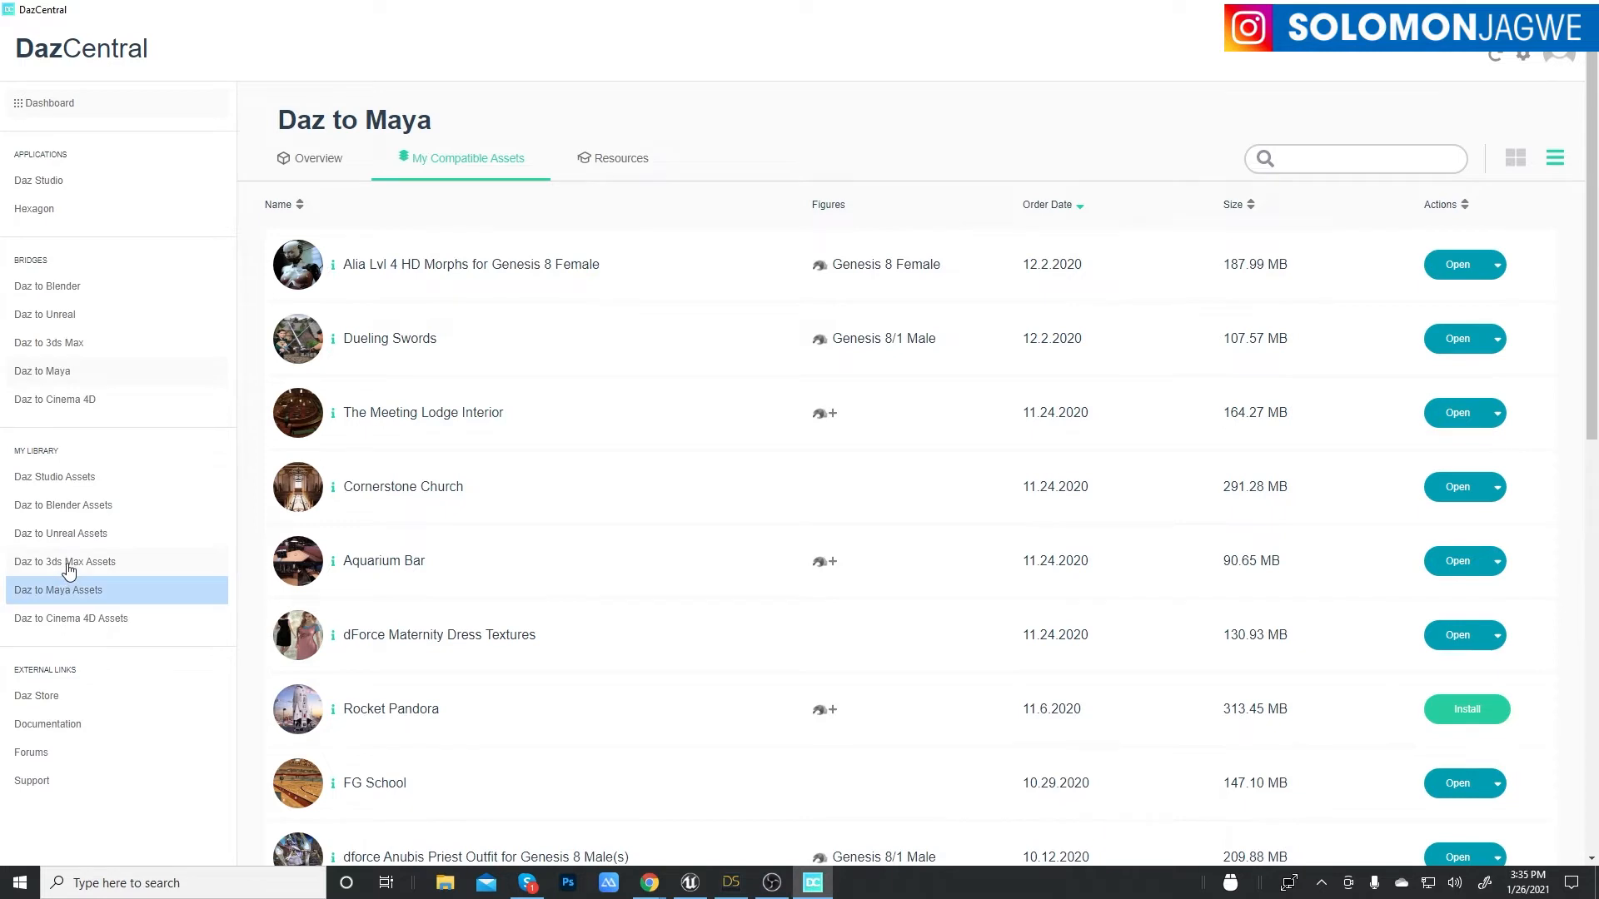
click(68, 571)
click(67, 536)
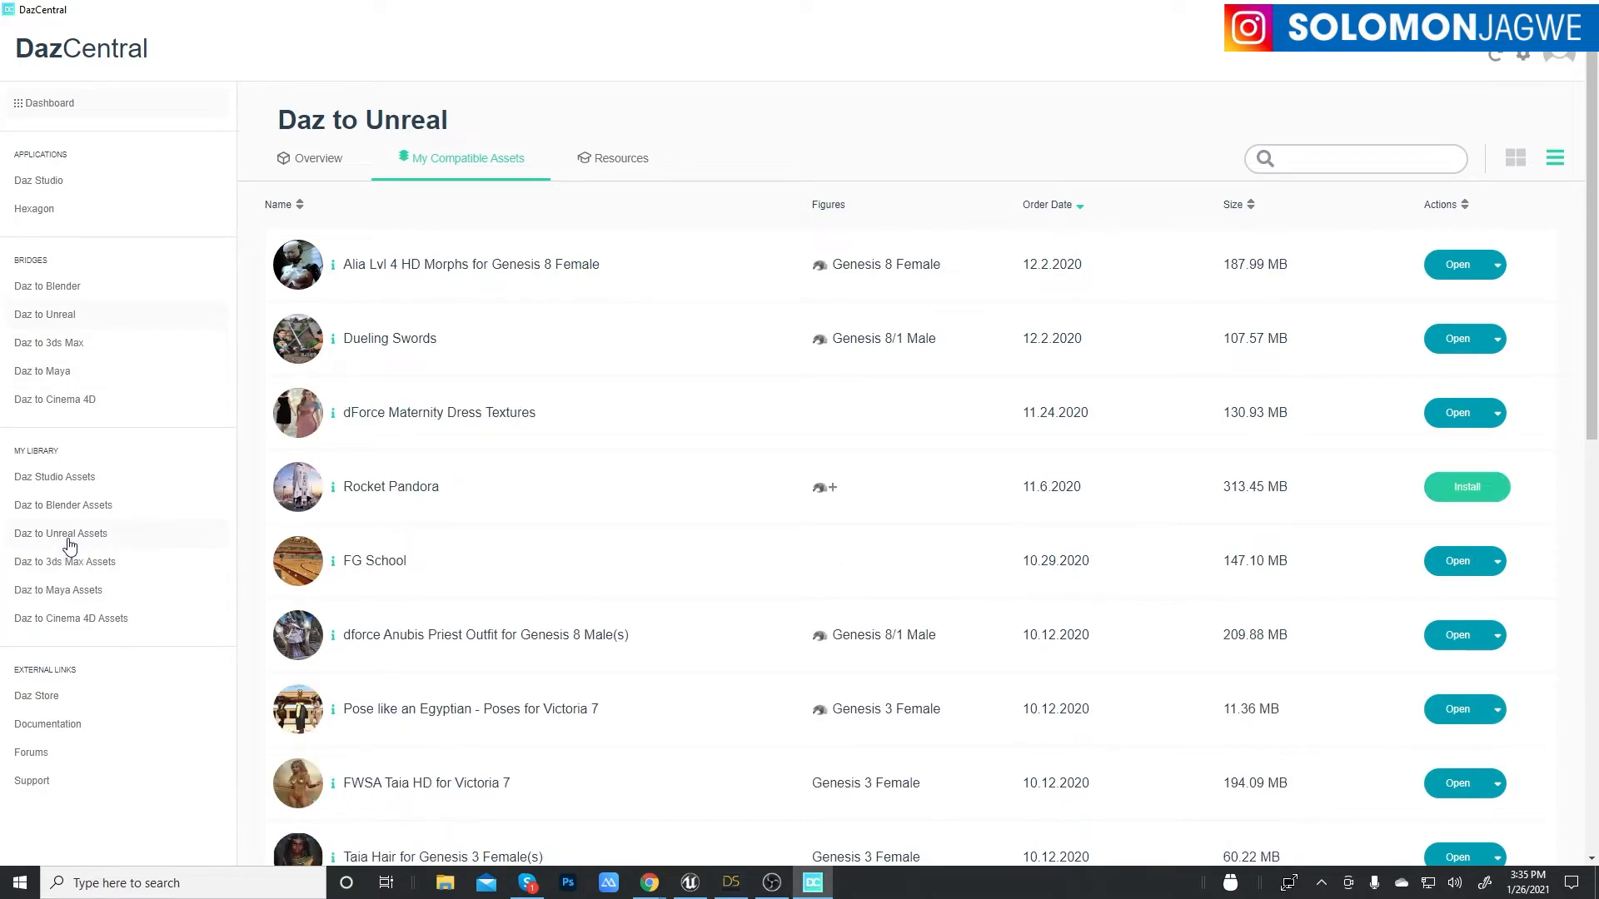
click(65, 510)
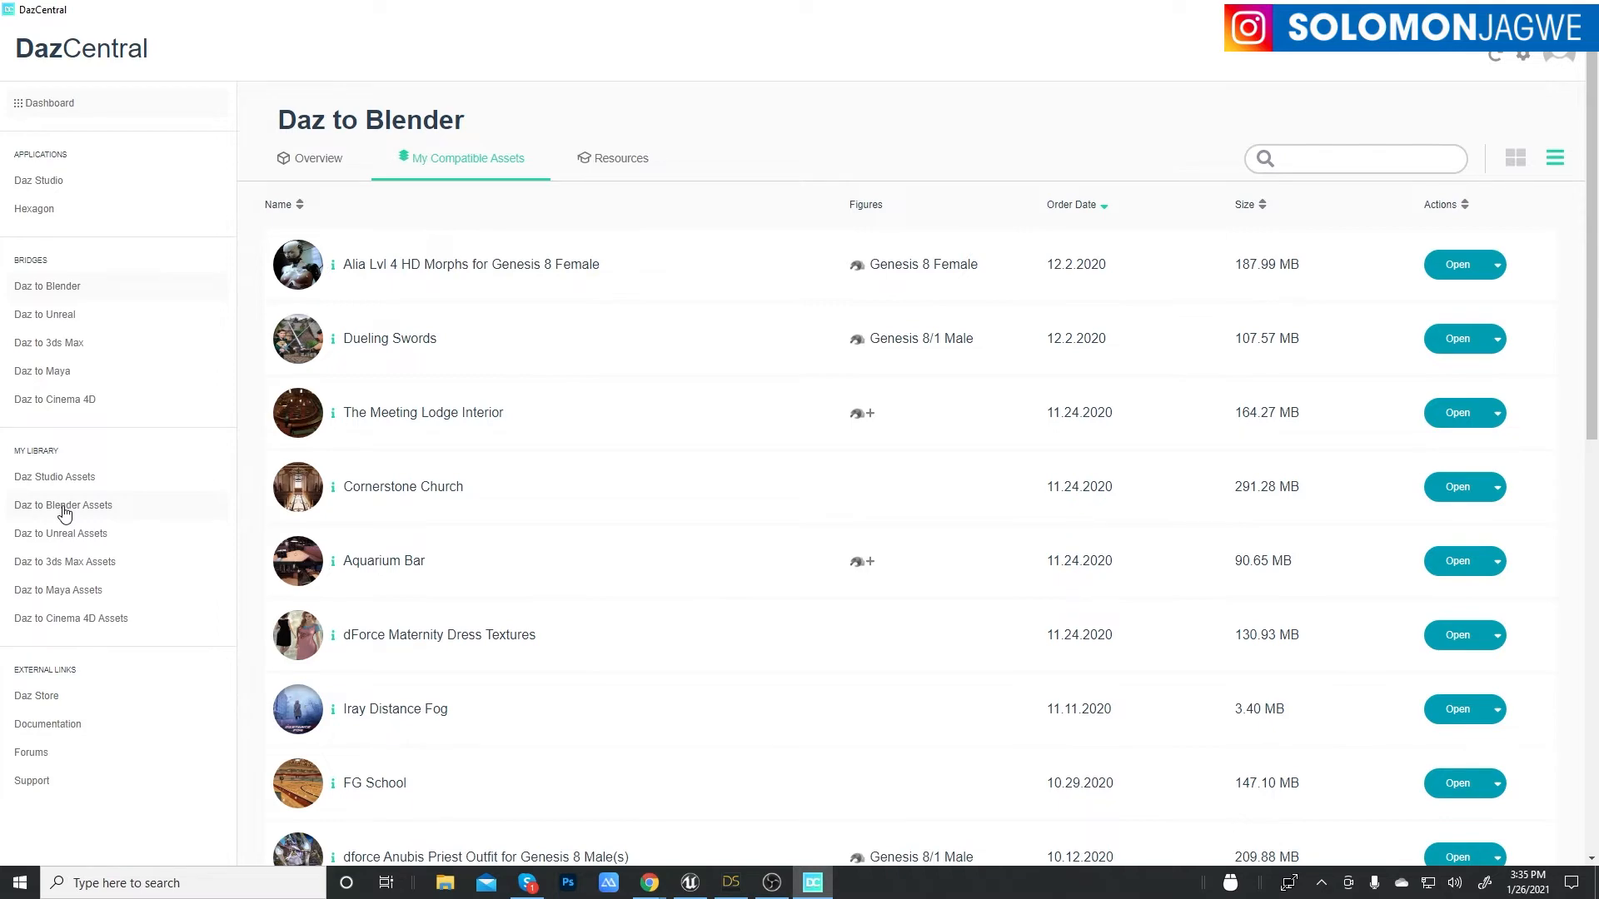
- Return to the Daz Studio assets and look through the list of owned products
click(54, 476)
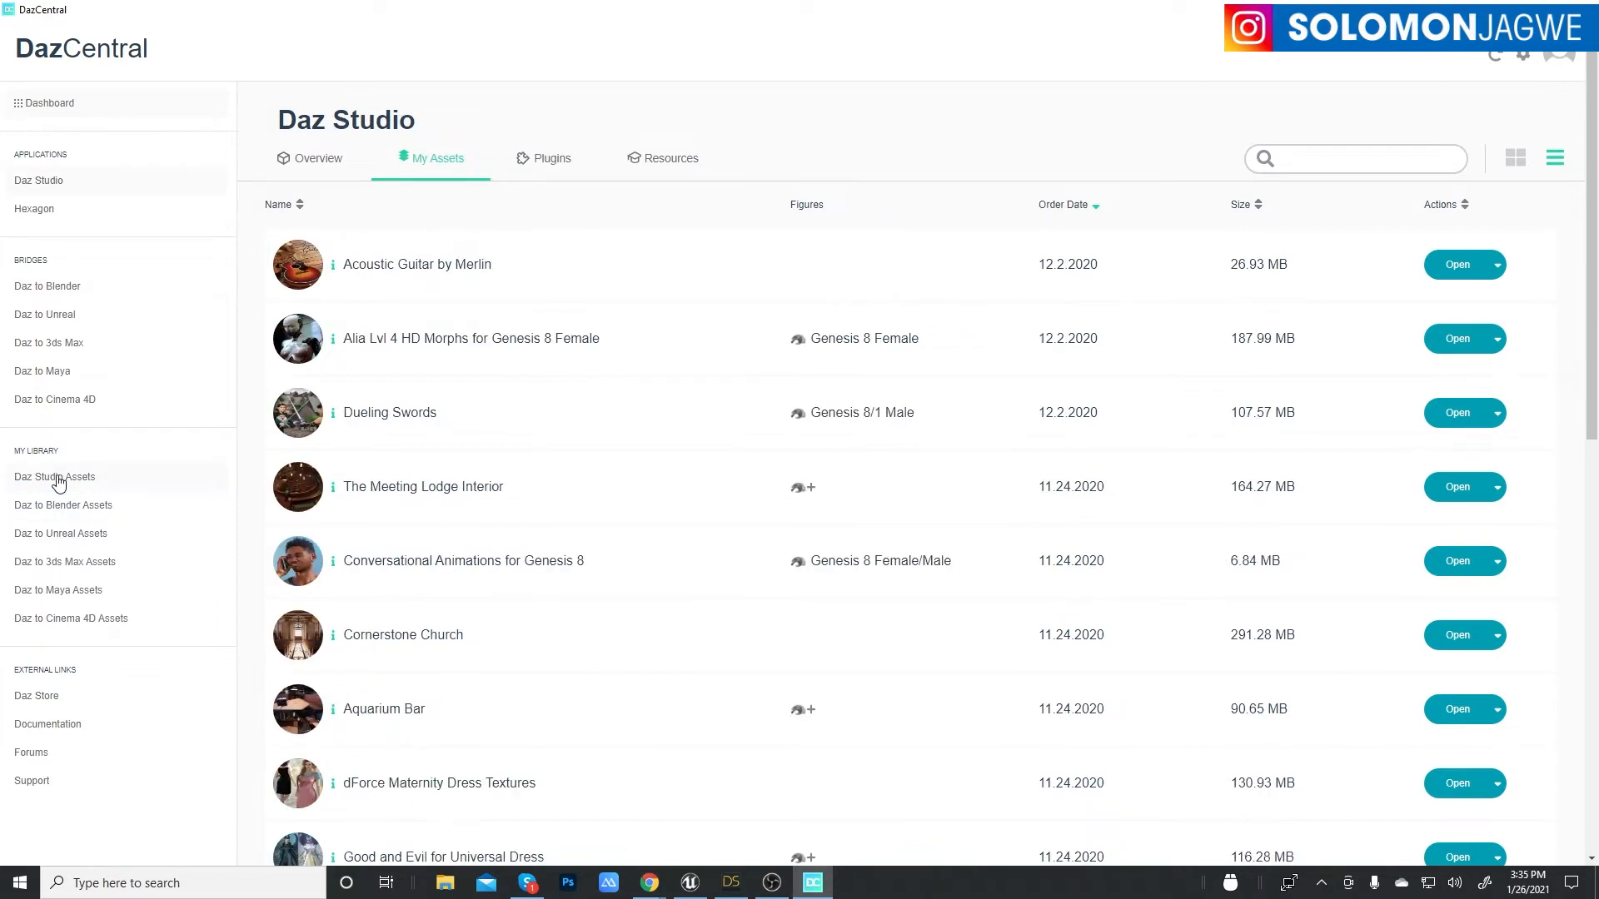
scroll(733, 433, down, 2)
scroll(753, 403, down, 15)
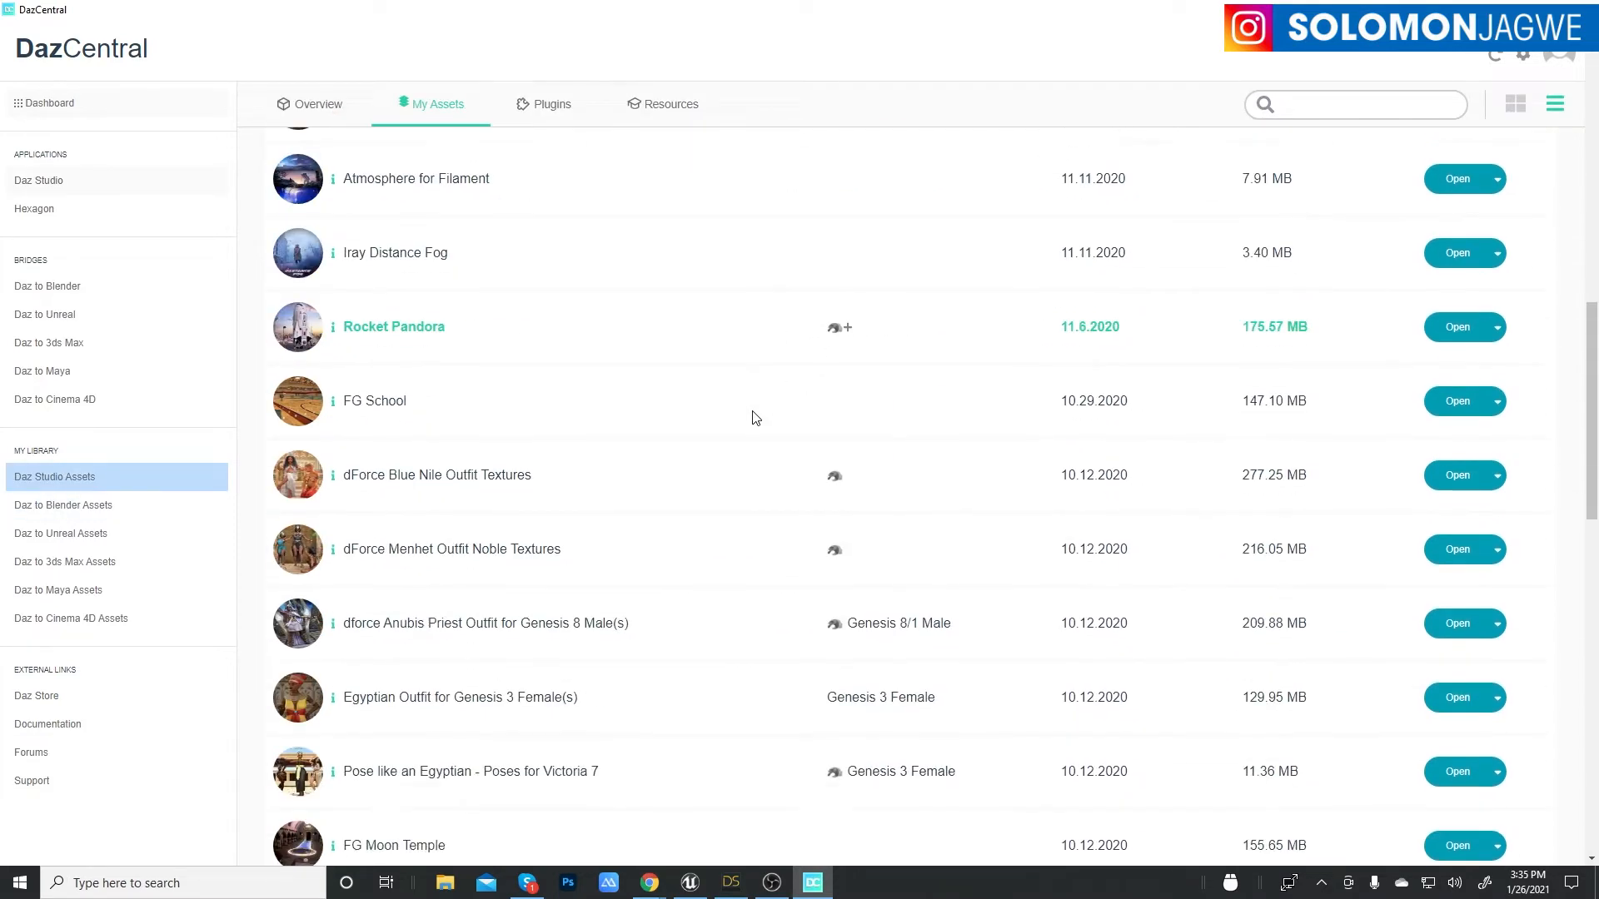
scroll(756, 417, up, 15)
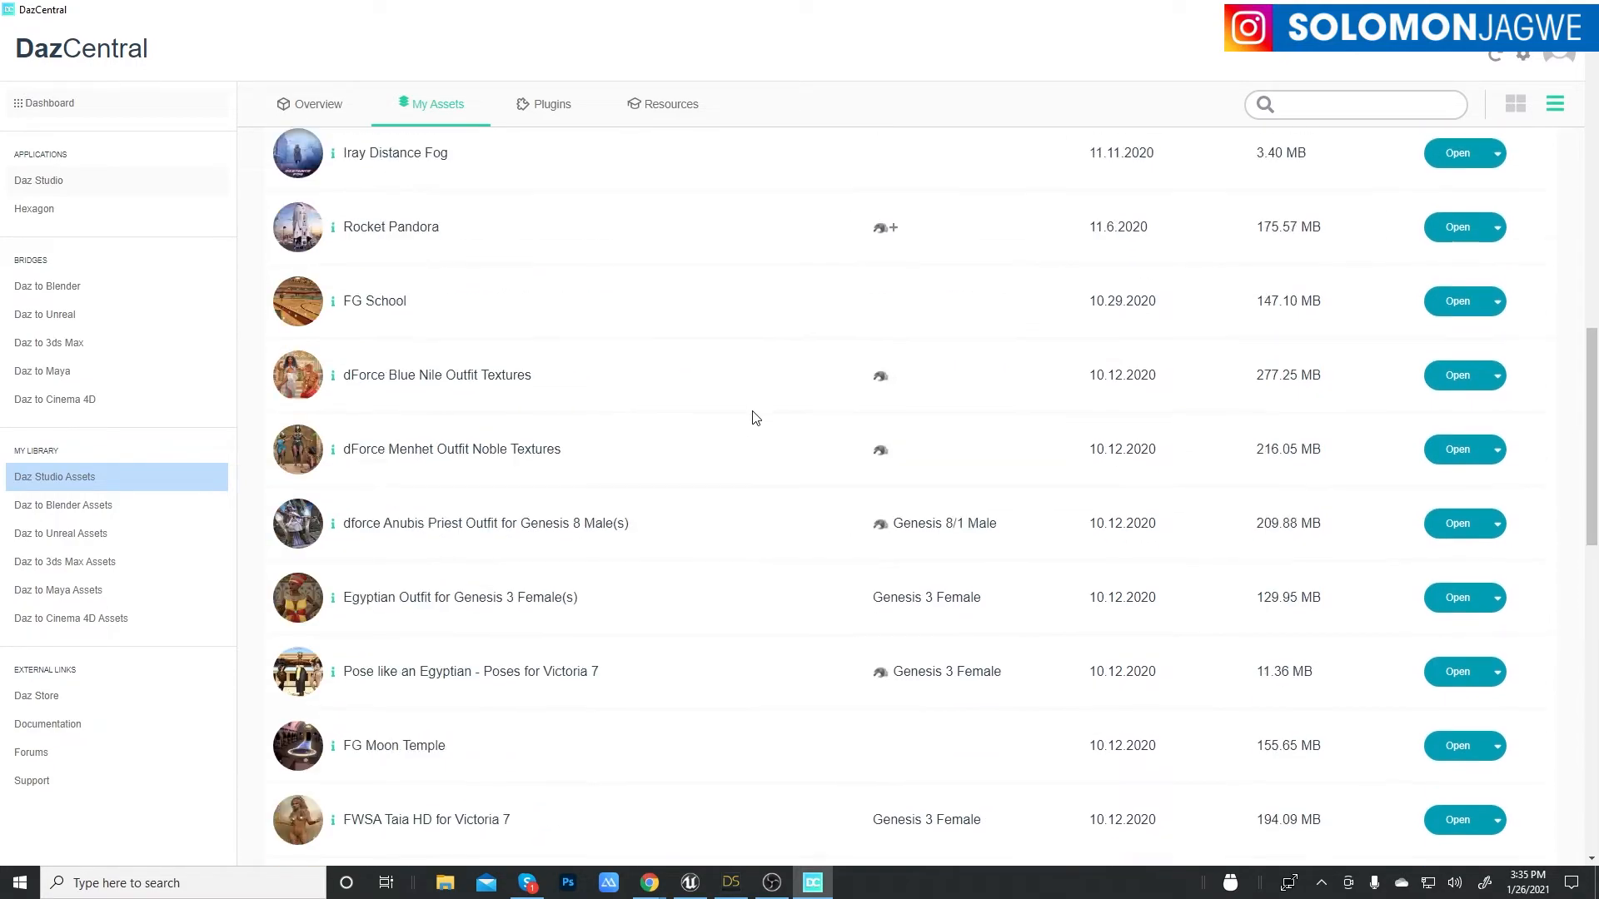
scroll(755, 418, up, 3)
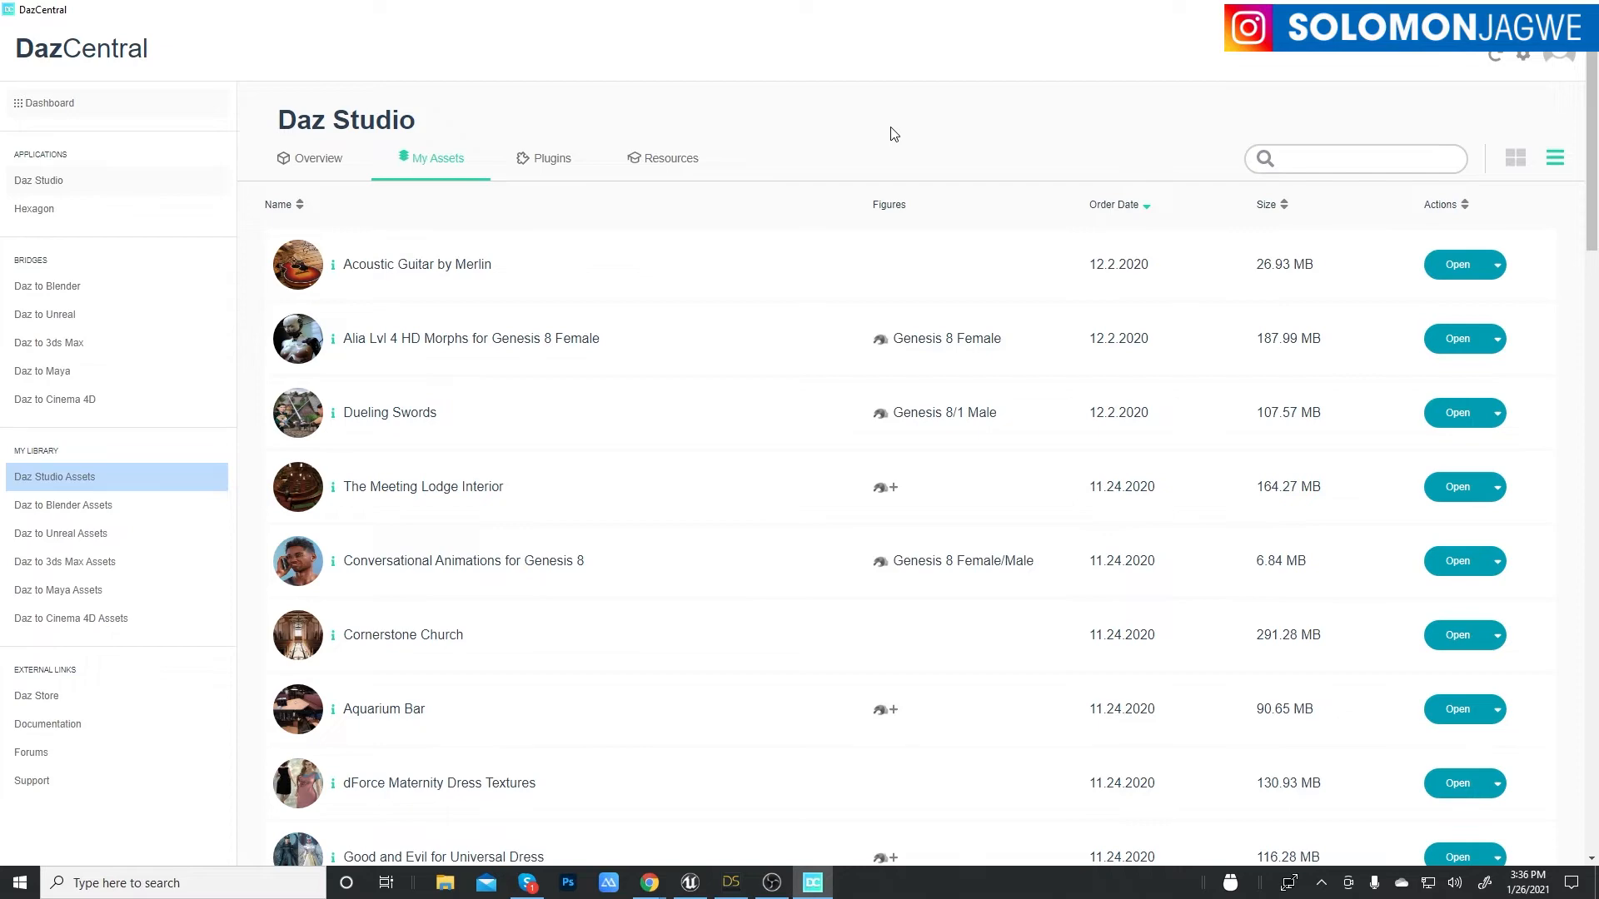
scroll(806, 450, down, 5)
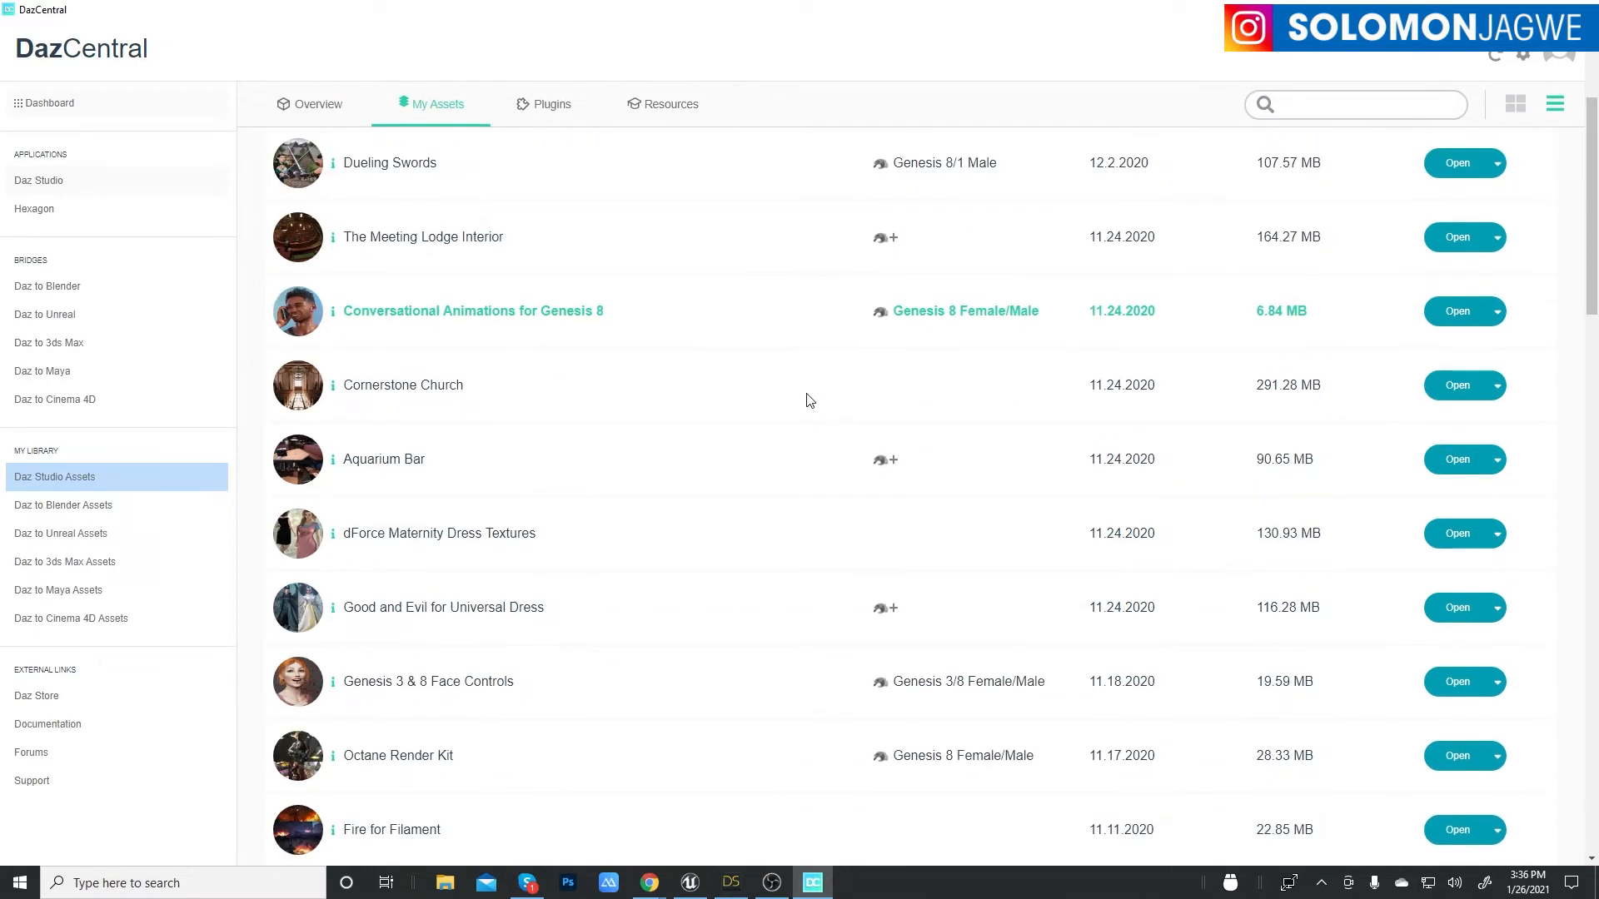
scroll(807, 398, up, 5)
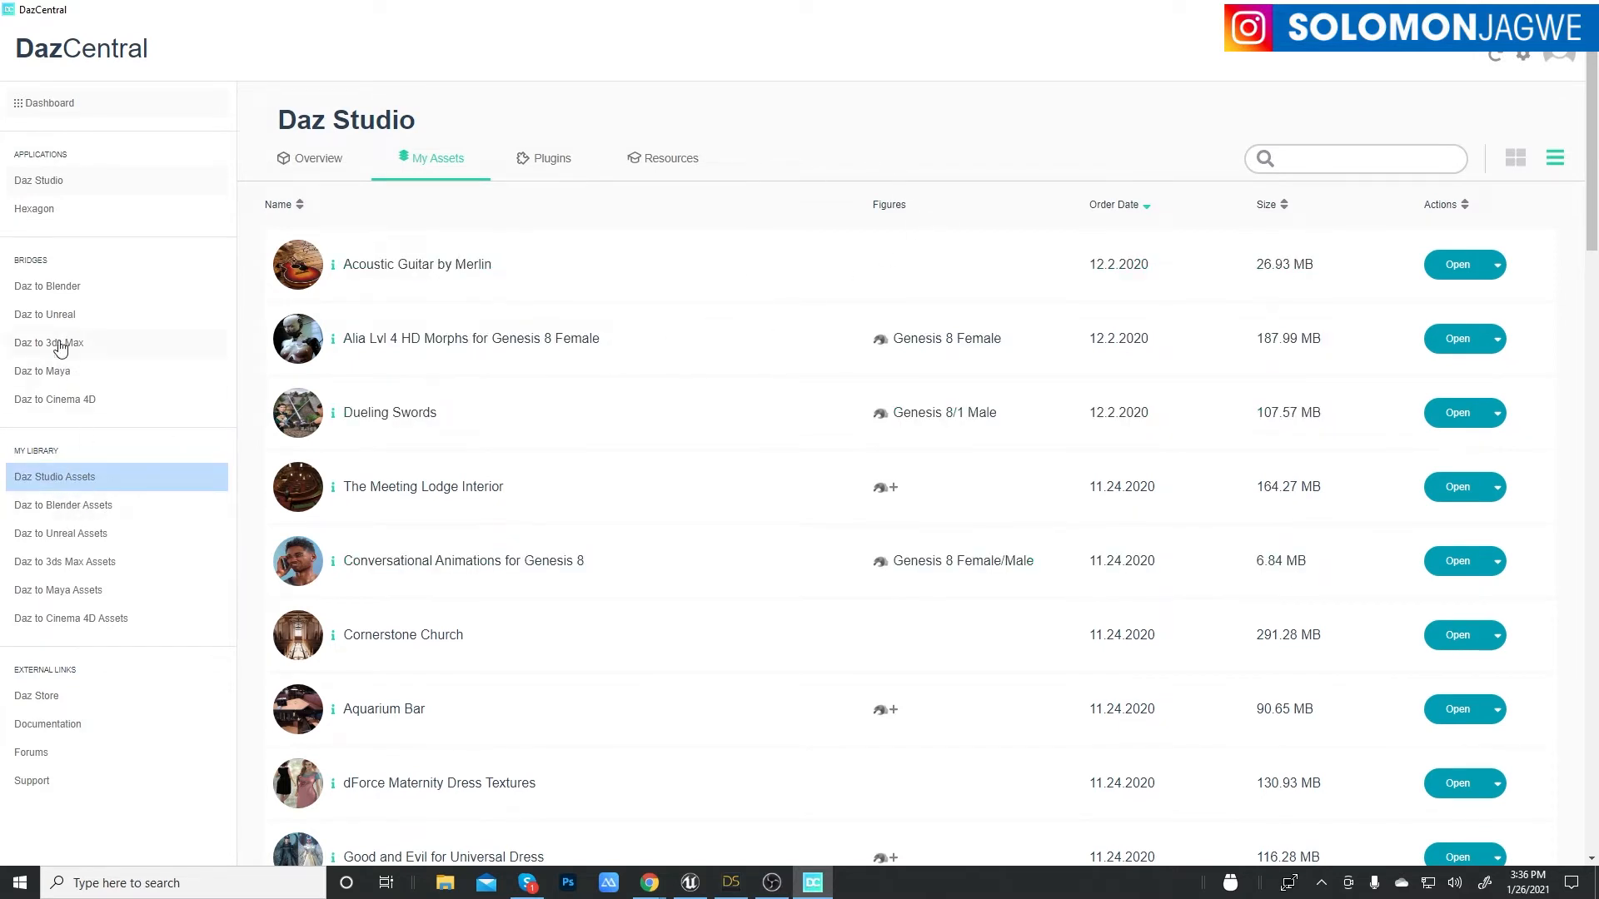
- View the Daz to 3ds Max and Daz to Maya overviews and read the Daz to Blender Bridge 2.0 overview
click(58, 350)
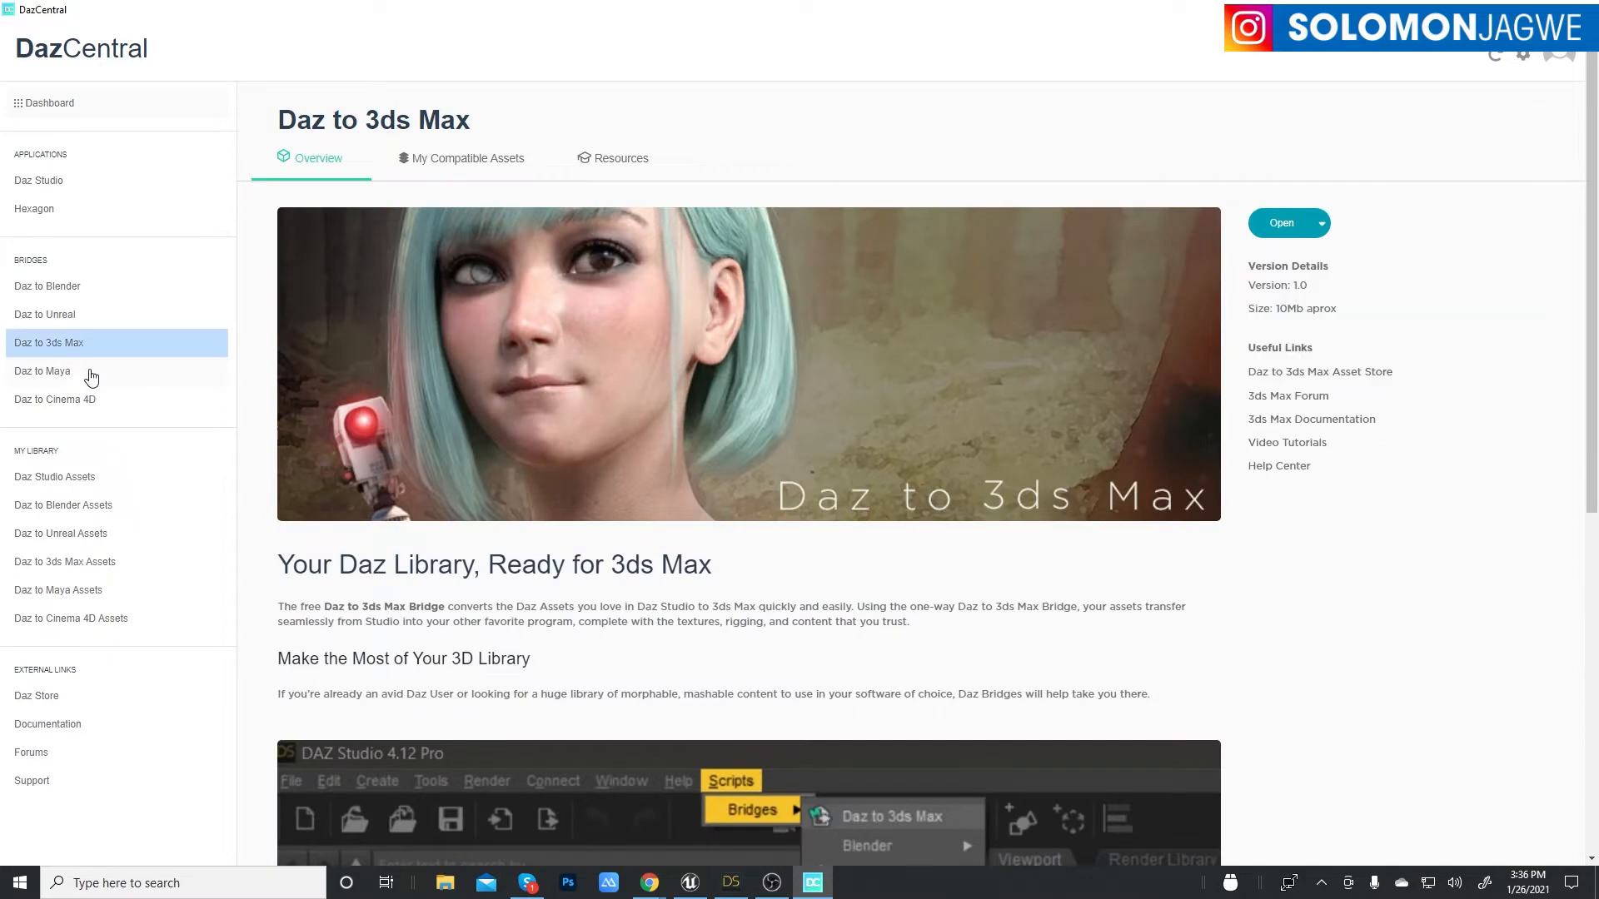
click(58, 371)
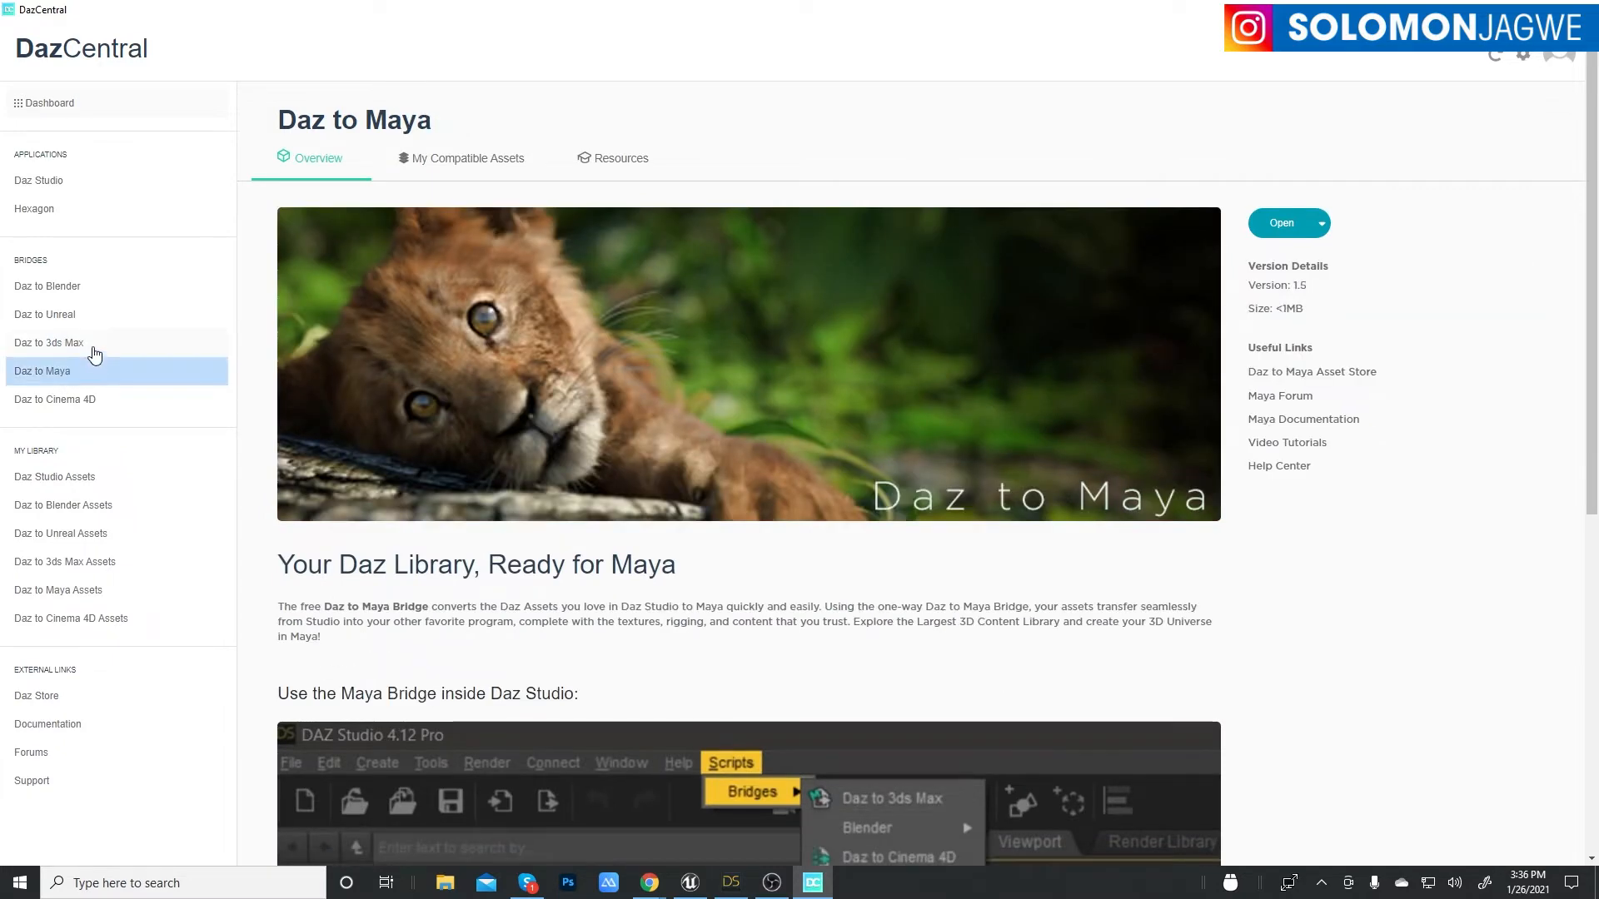
click(65, 288)
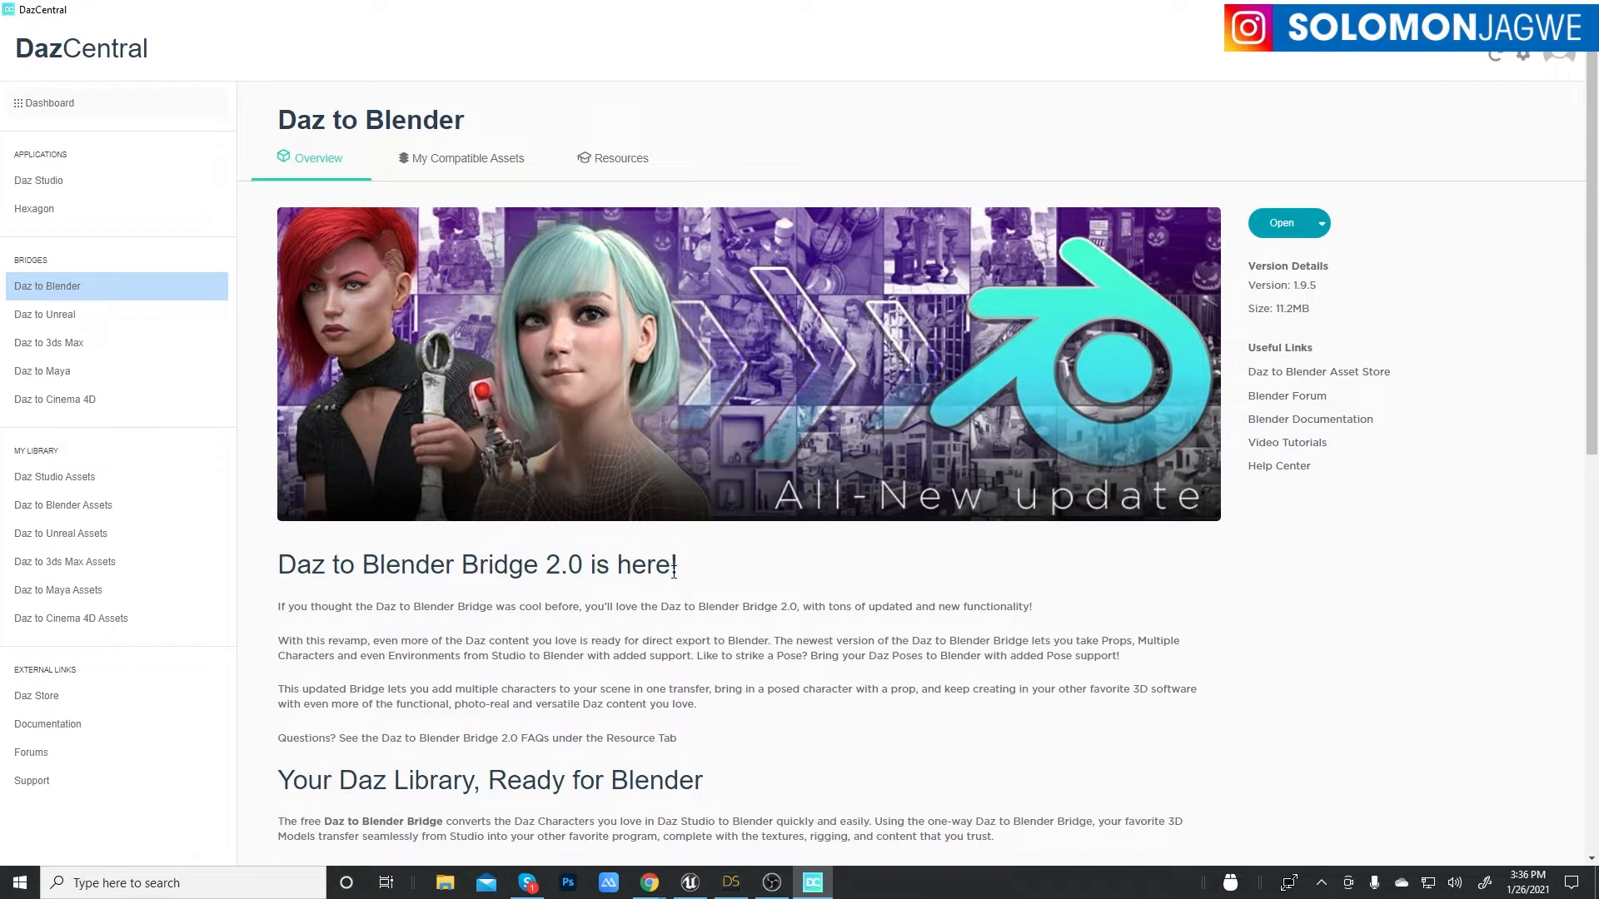
scroll(793, 601, down, 1)
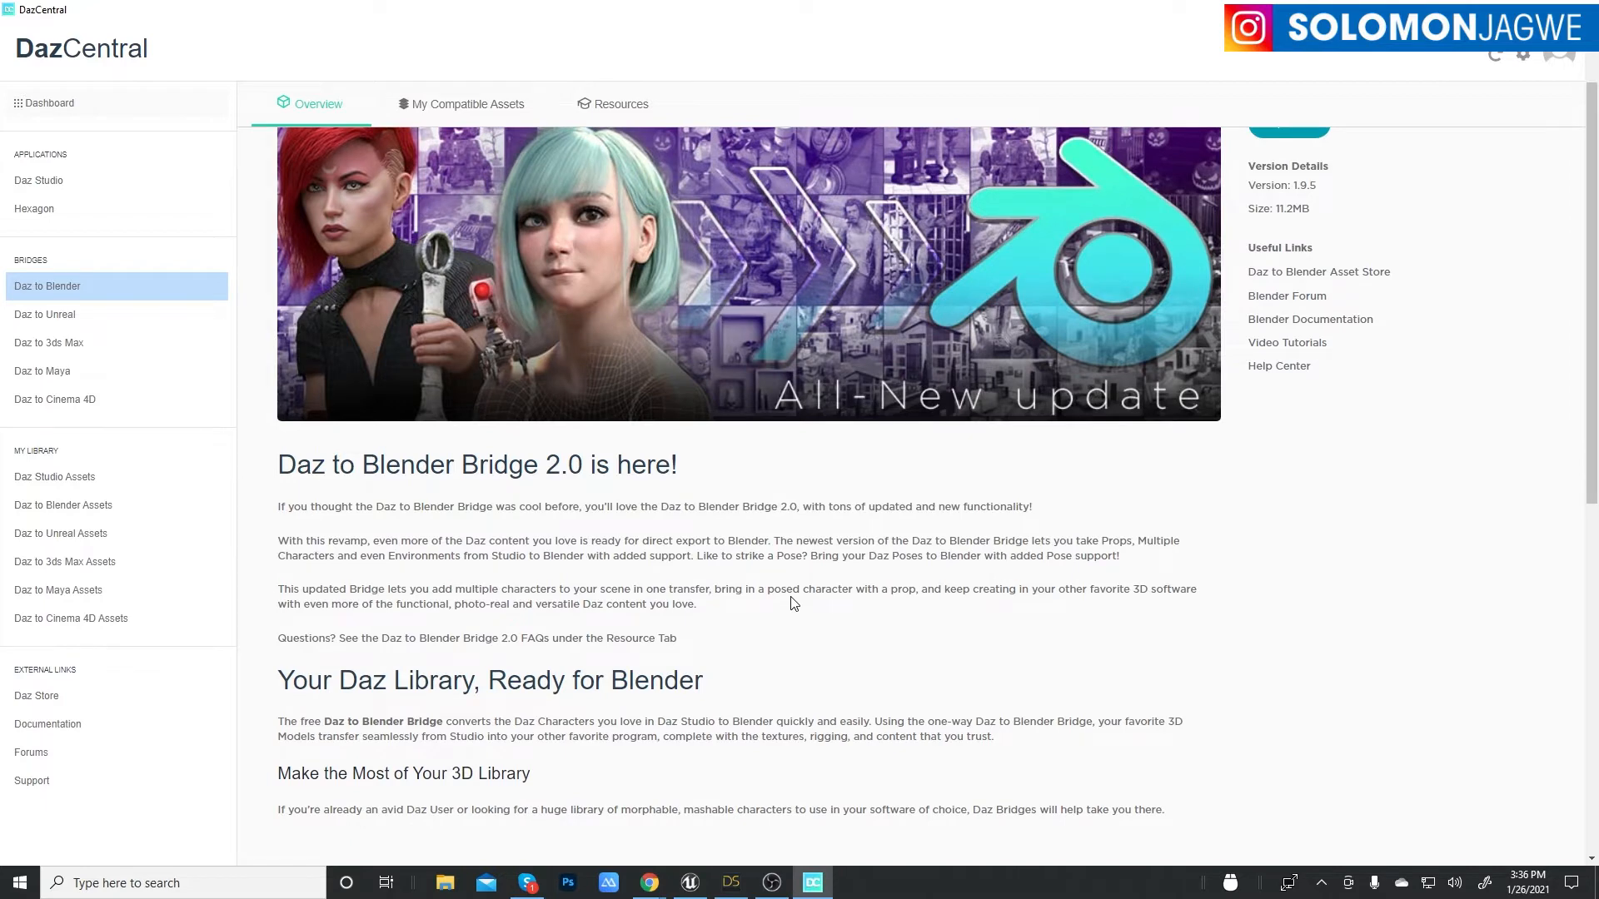
scroll(793, 601, up, 1)
scroll(683, 529, up, 1)
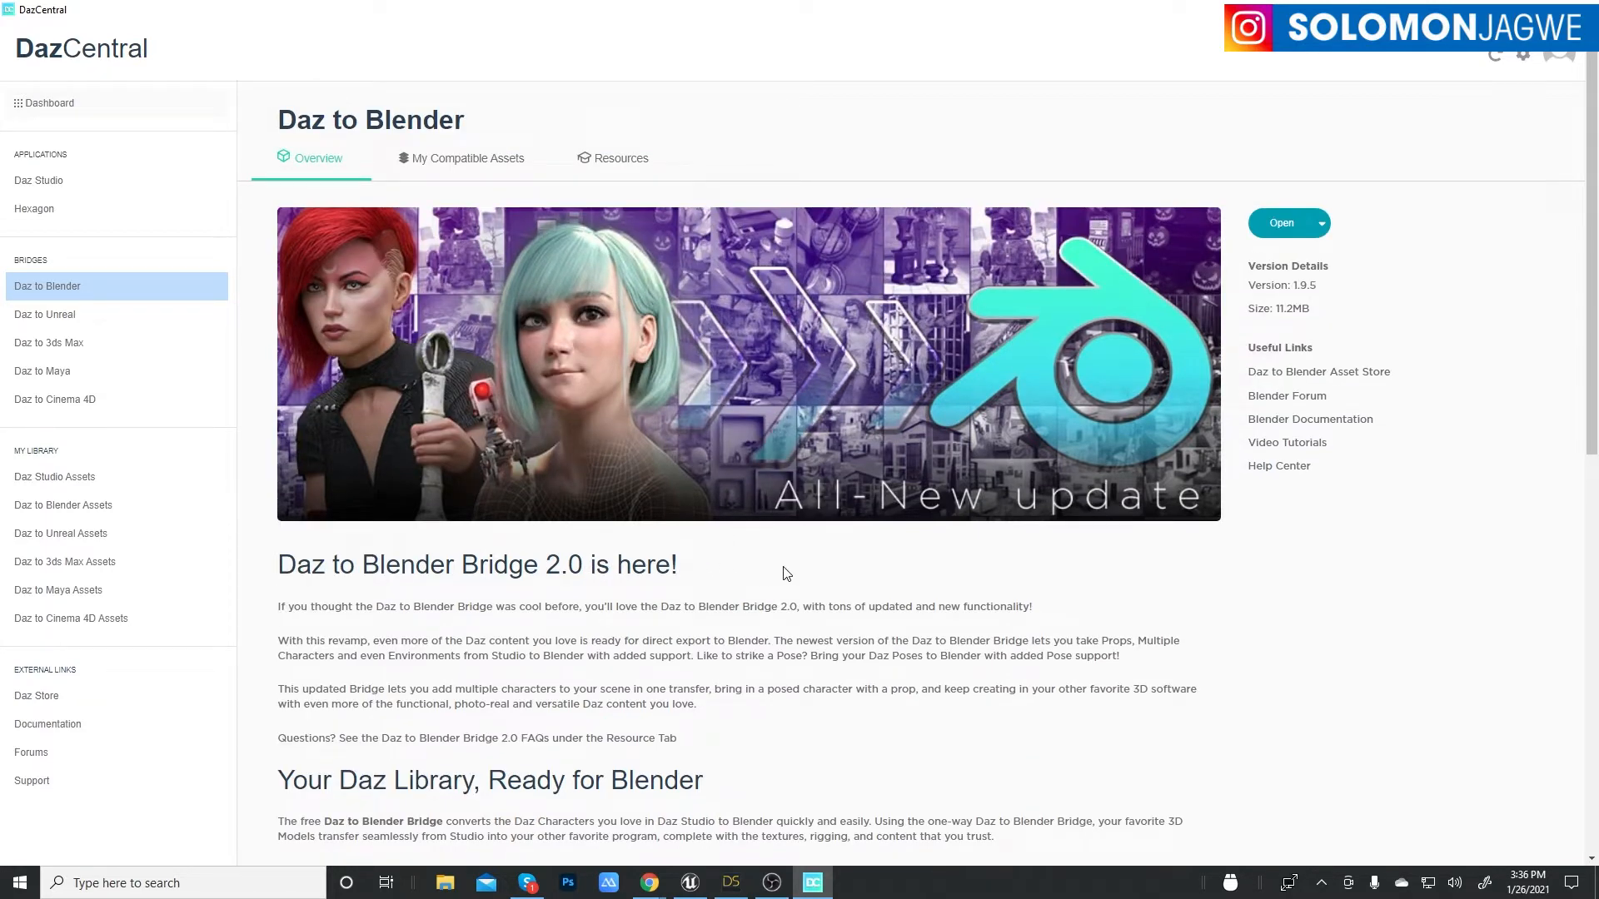
scroll(786, 572, down, 3)
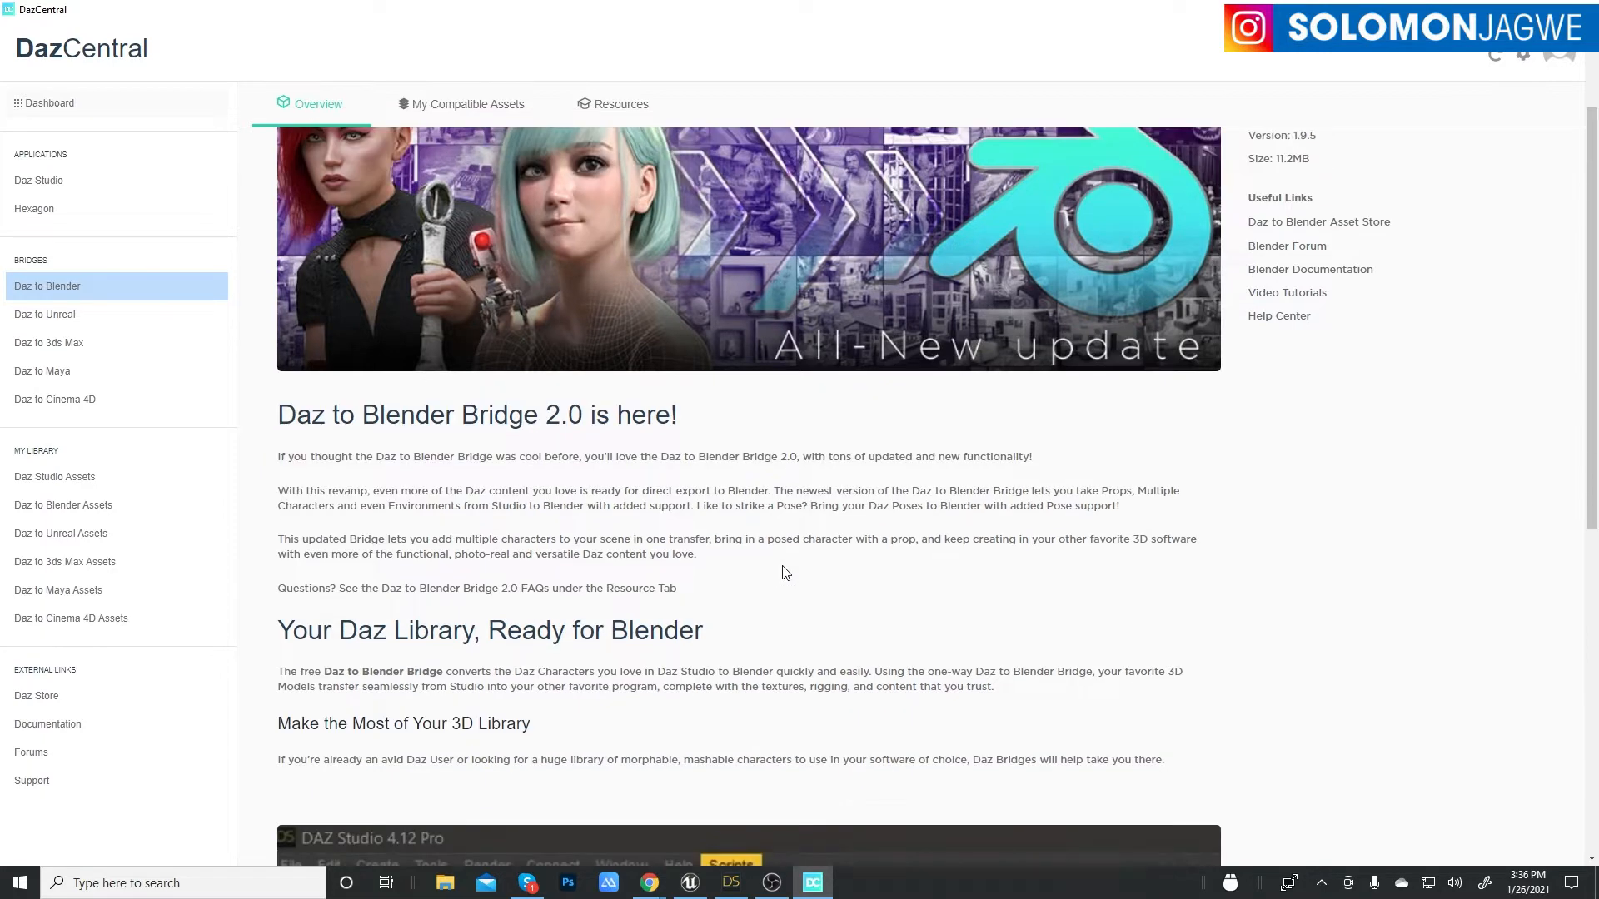
scroll(784, 572, up, 3)
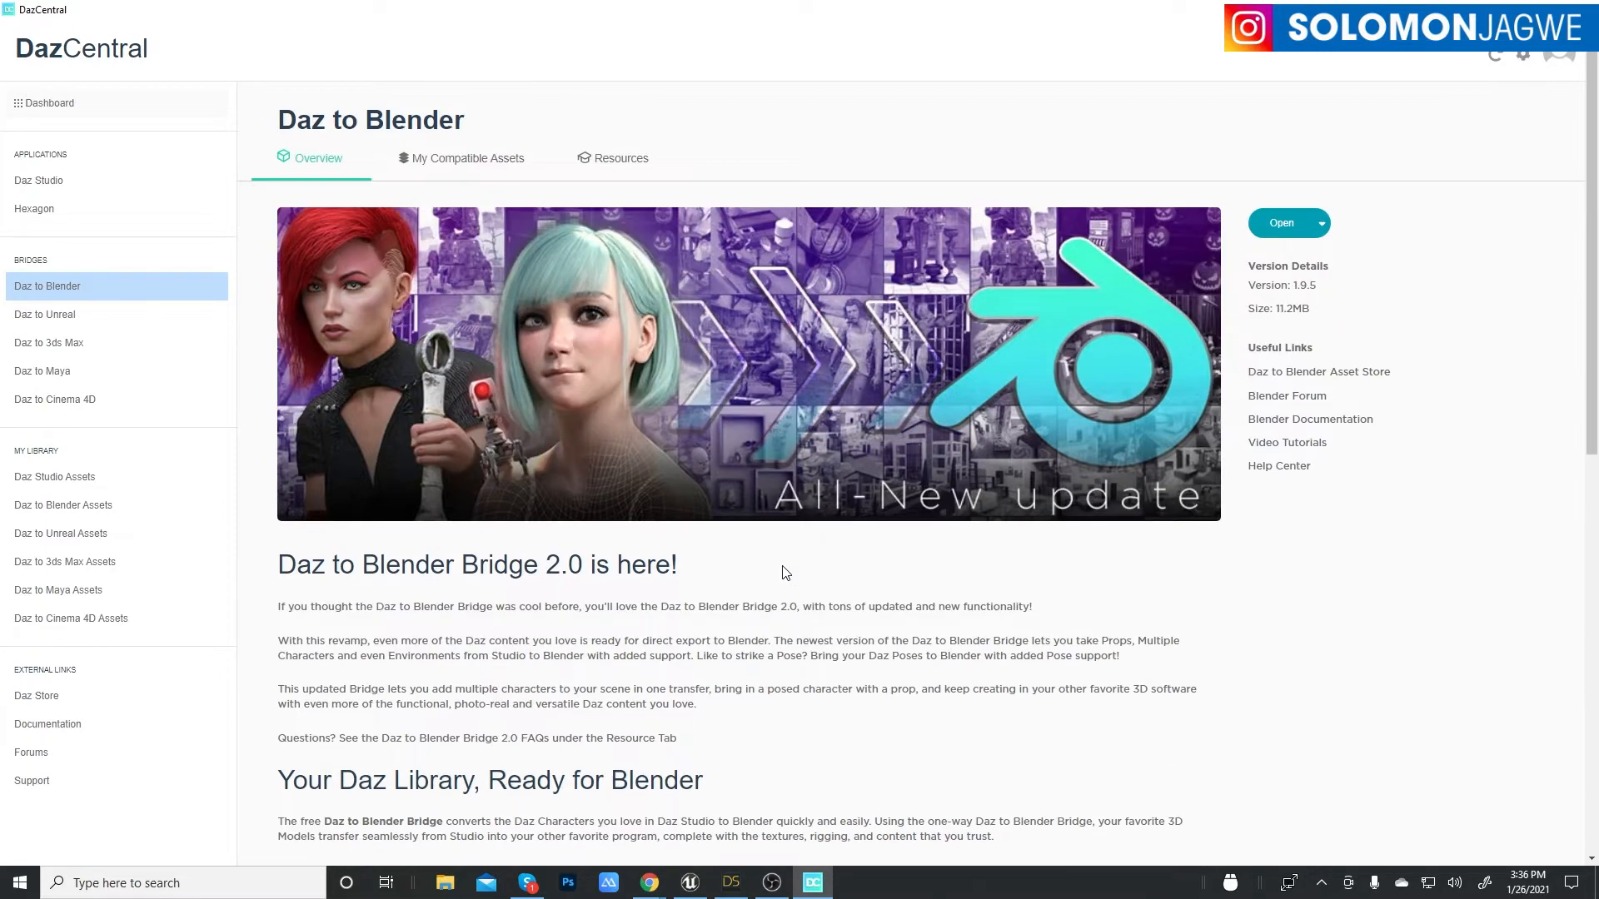
- View the Daz to Maya overview, and switch to Chrome to look over the Daz 3D home page
click(46, 373)
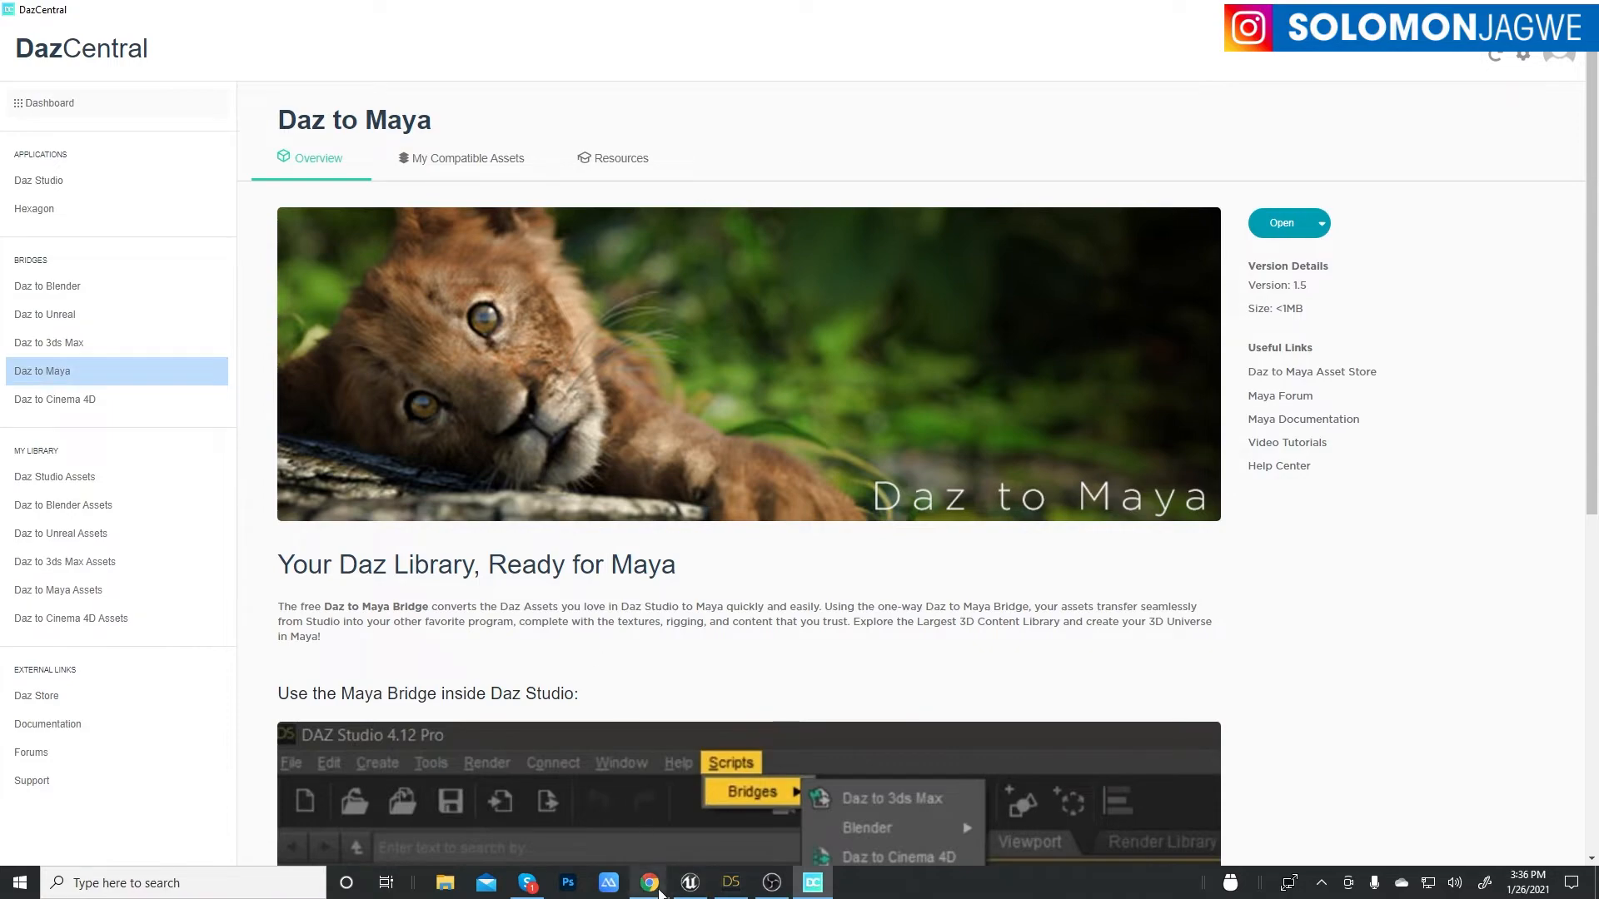
mouse_move(658, 889)
click(683, 754)
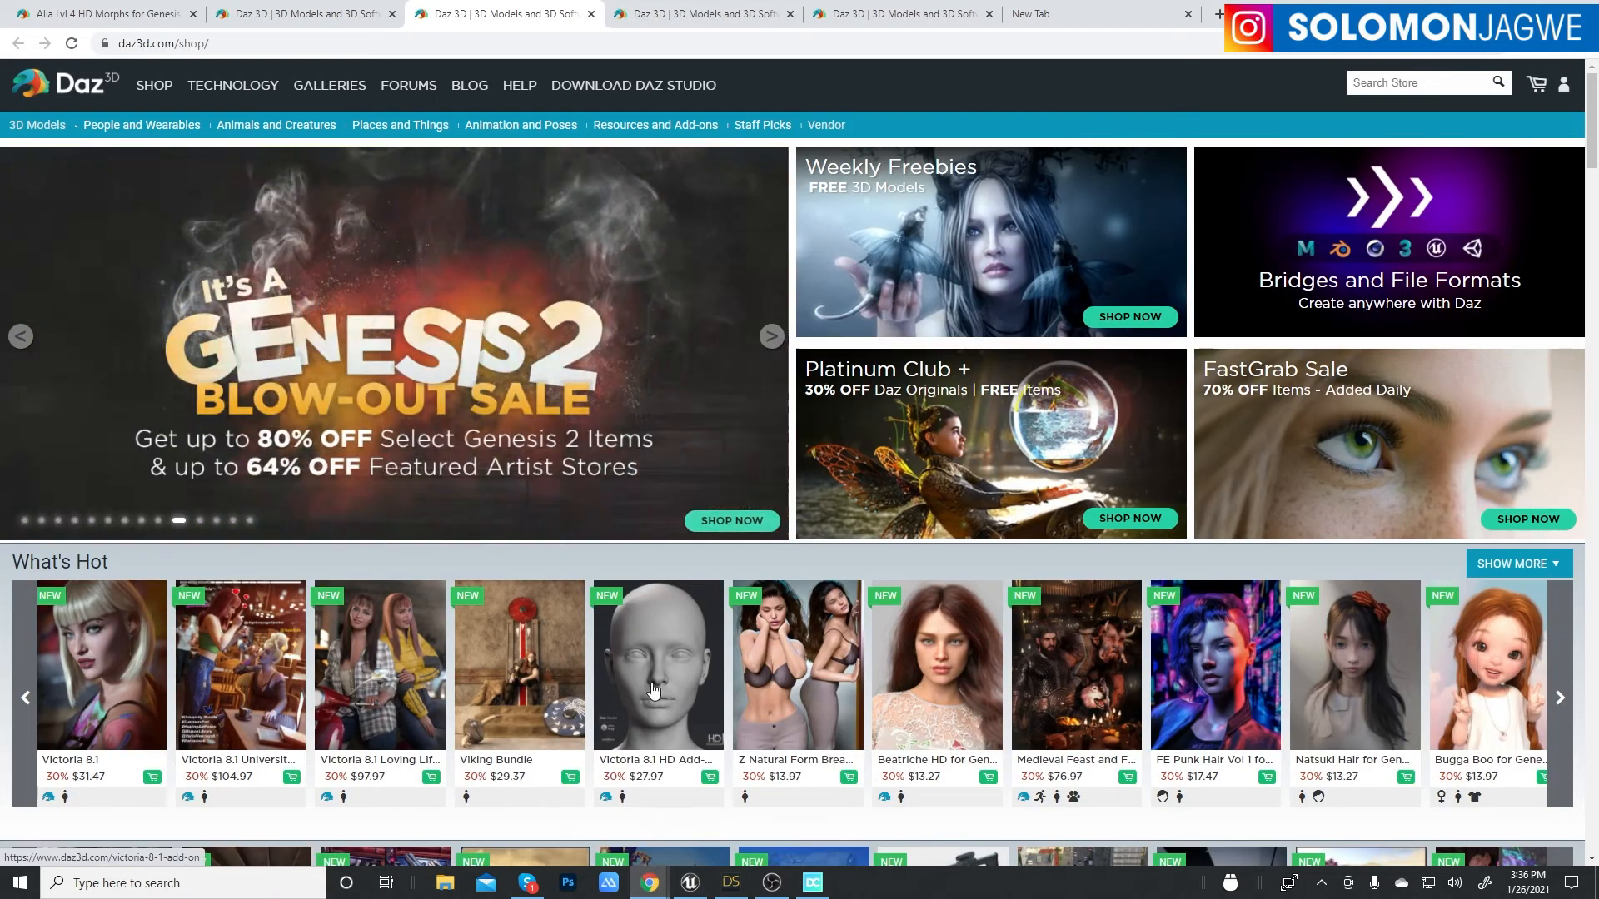
click(283, 14)
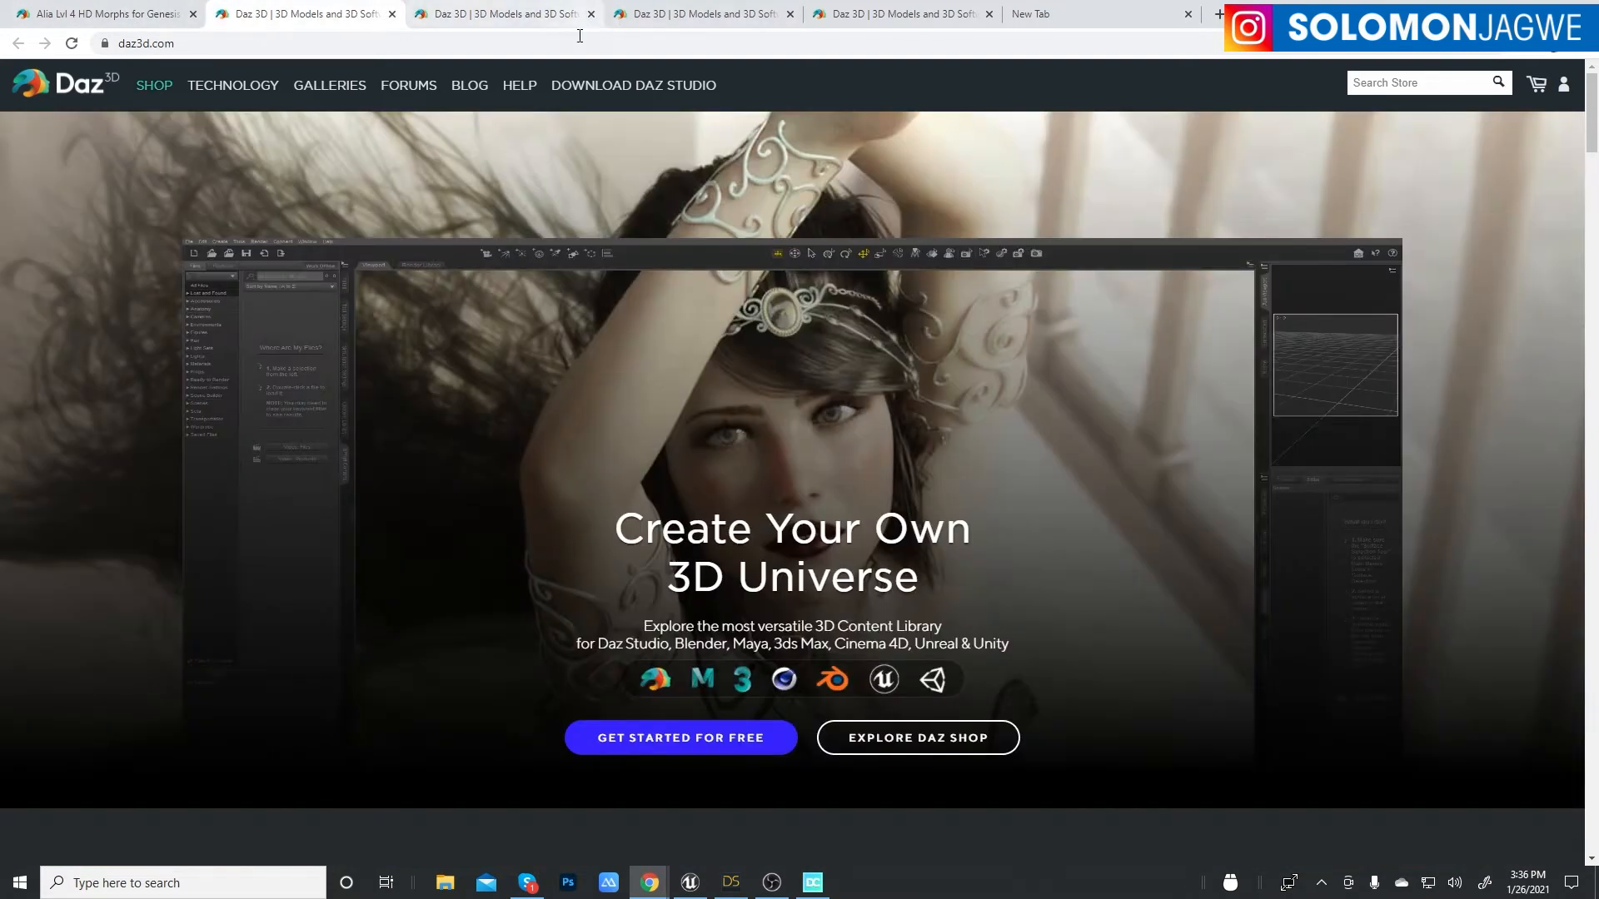
scroll(679, 337, down, 3)
scroll(679, 337, up, 3)
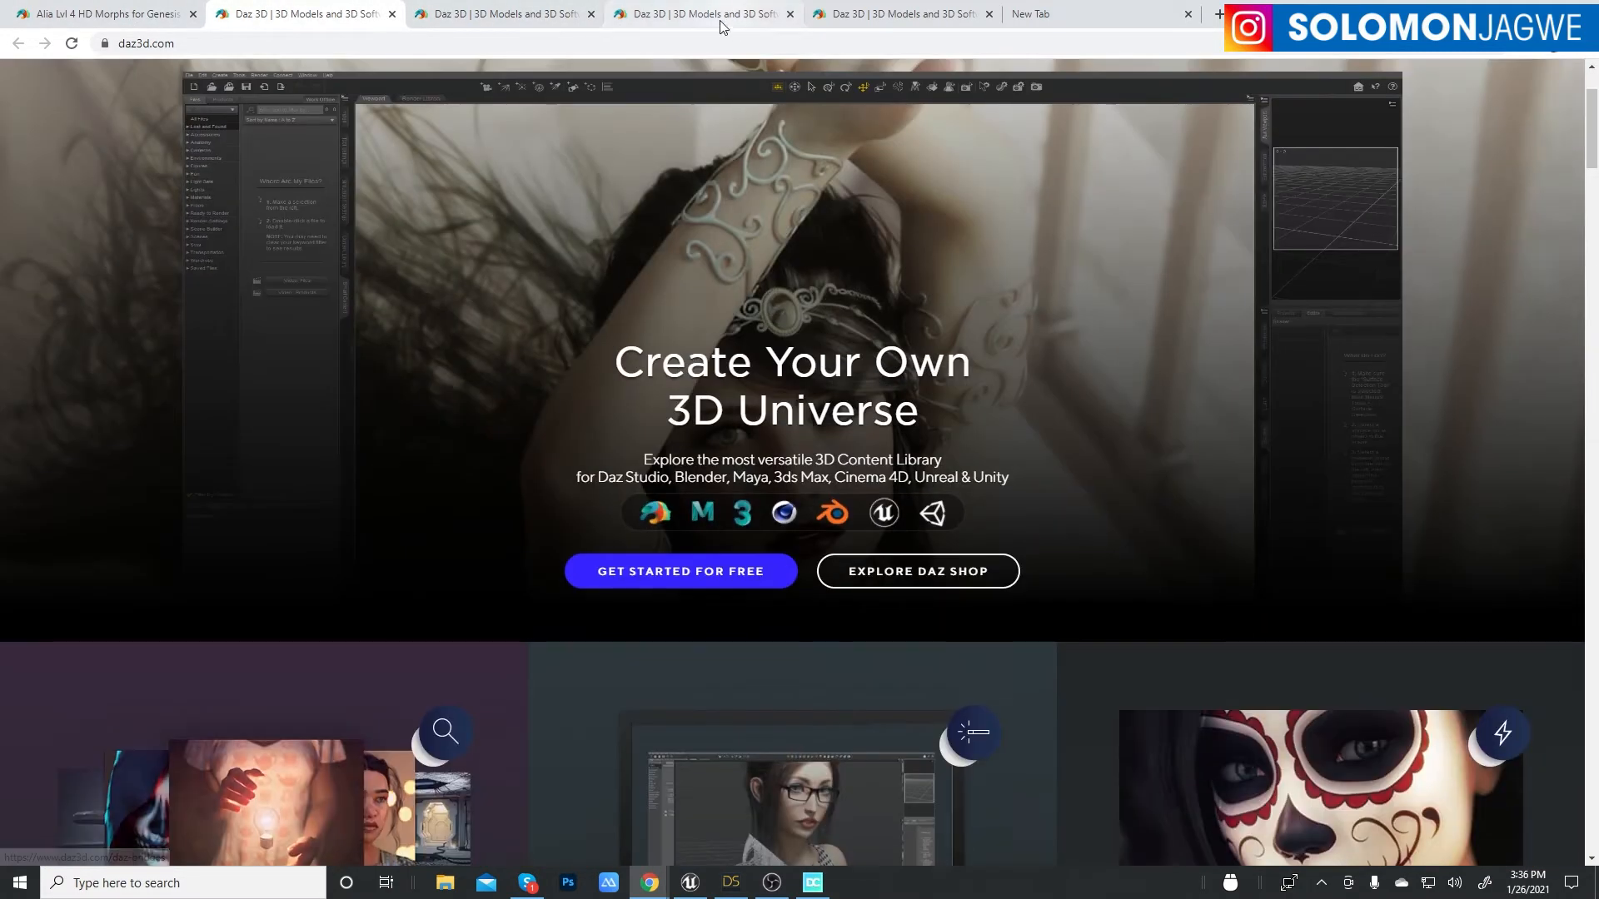
- Go to the Daz bridges web page and look over the bridges offered for each 3D software
click(718, 18)
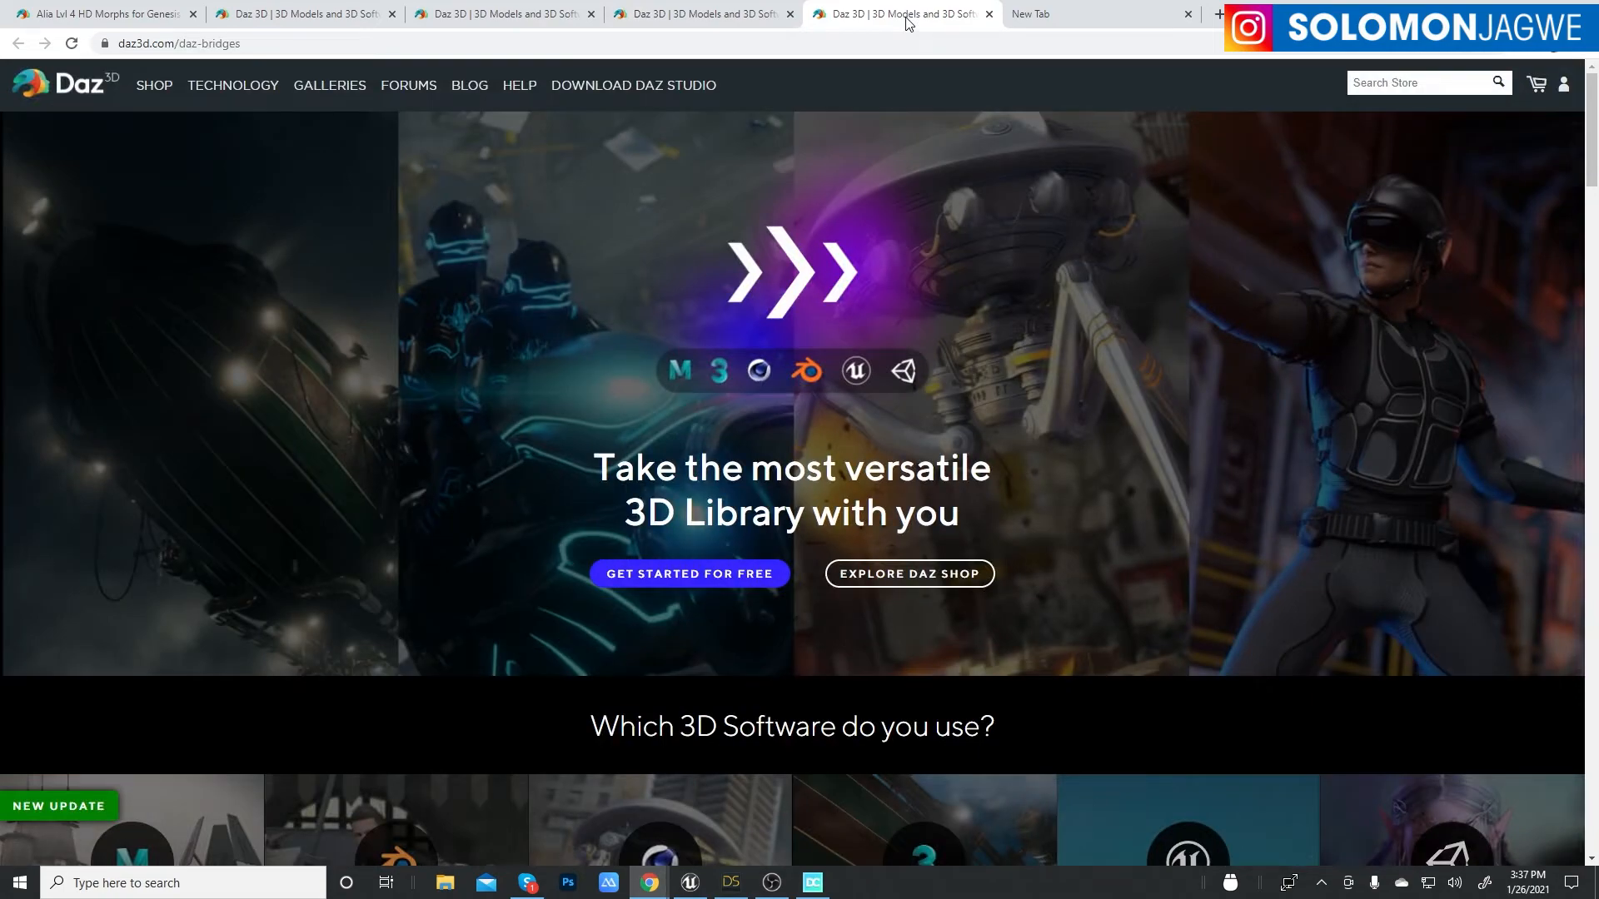
scroll(400, 483, down, 6)
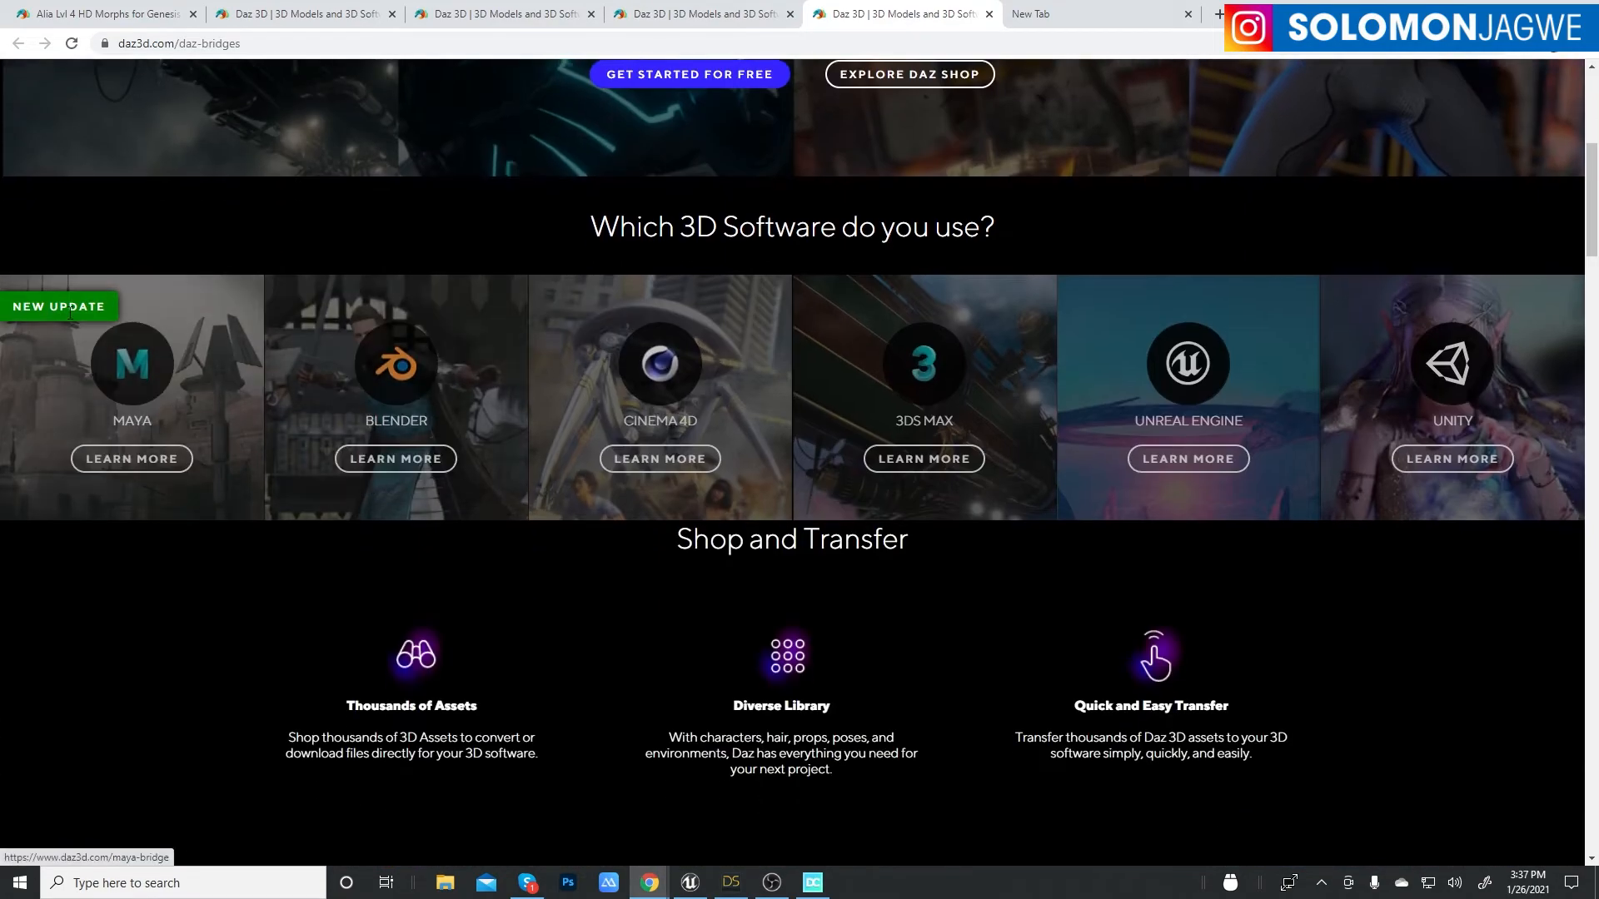
scroll(214, 411, up, 6)
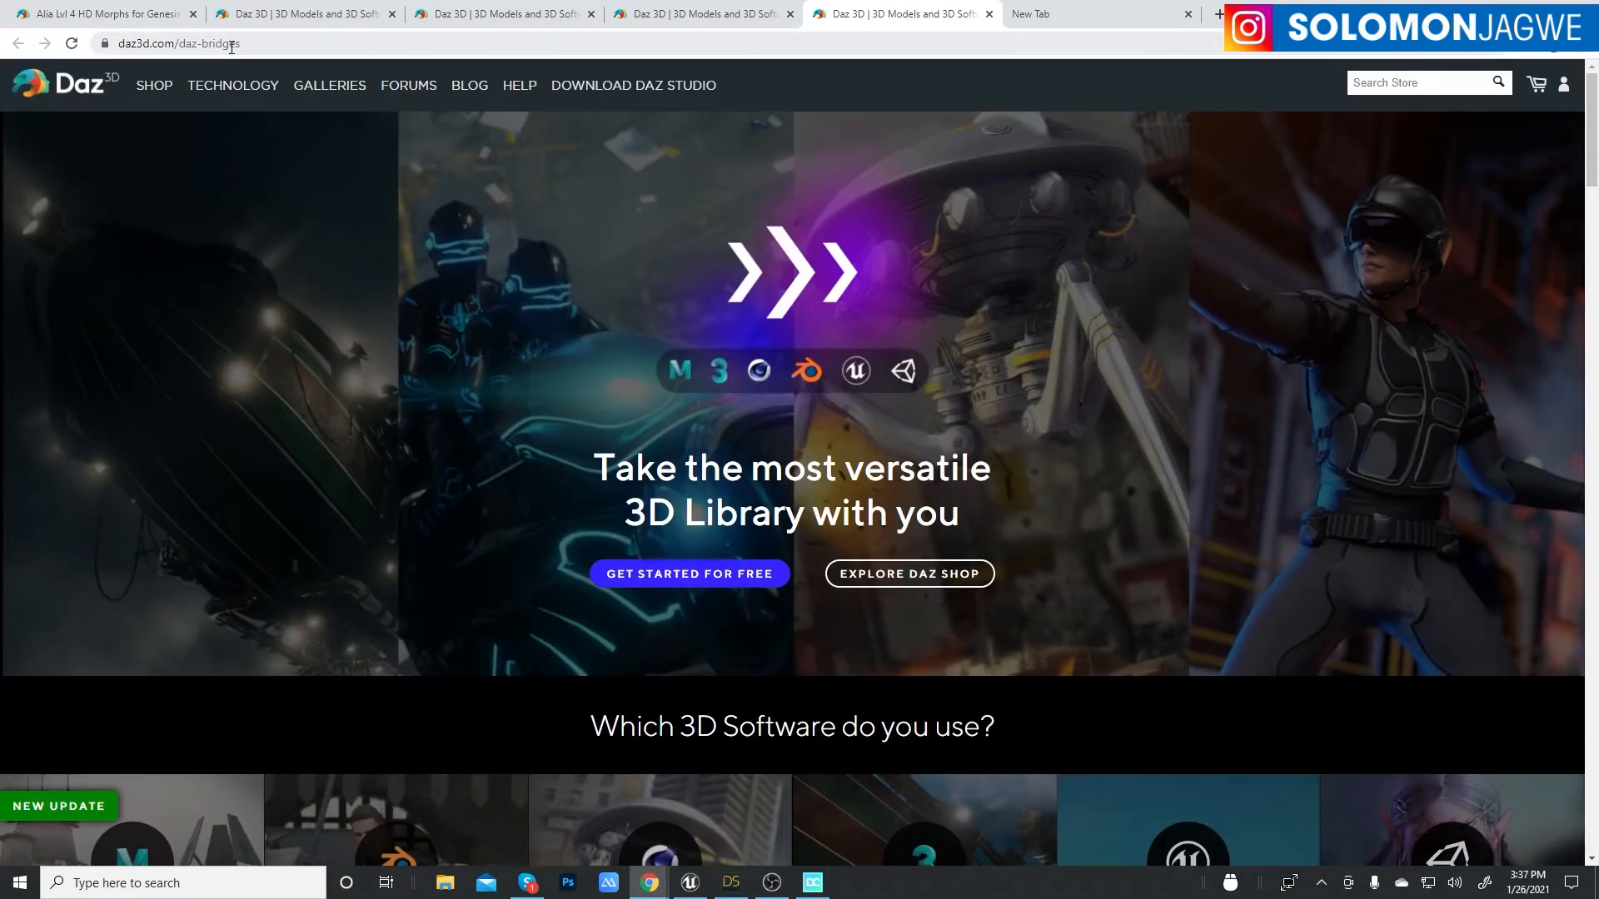
scroll(221, 392, down, 4)
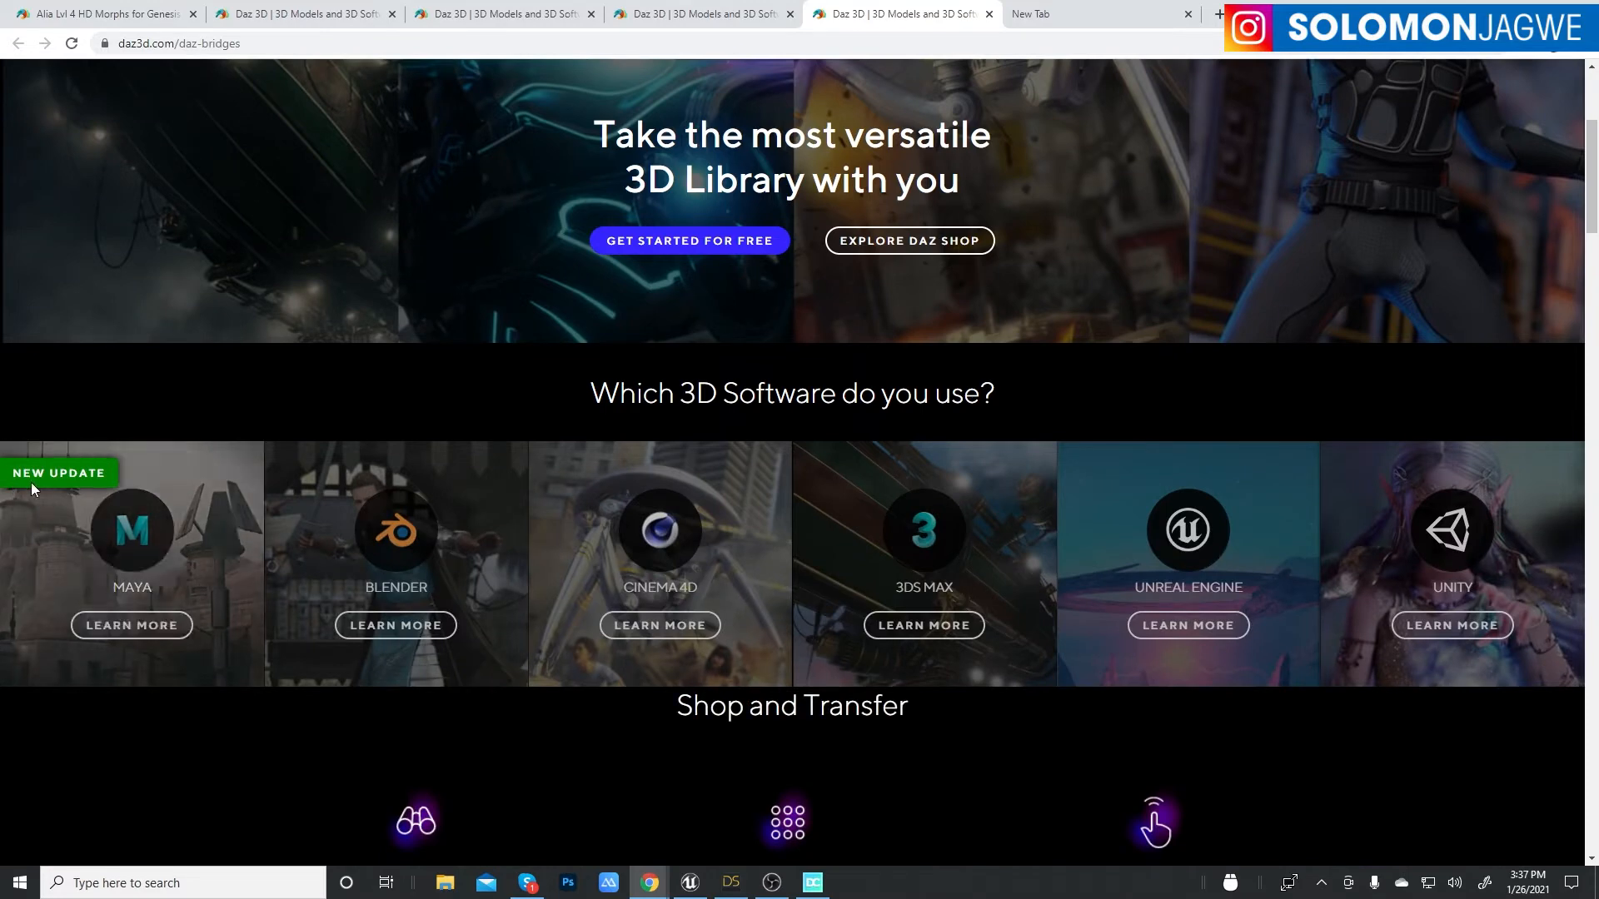
- Open the Daz to Maya bridge page and look through its asset transfer features and Maya products
click(139, 554)
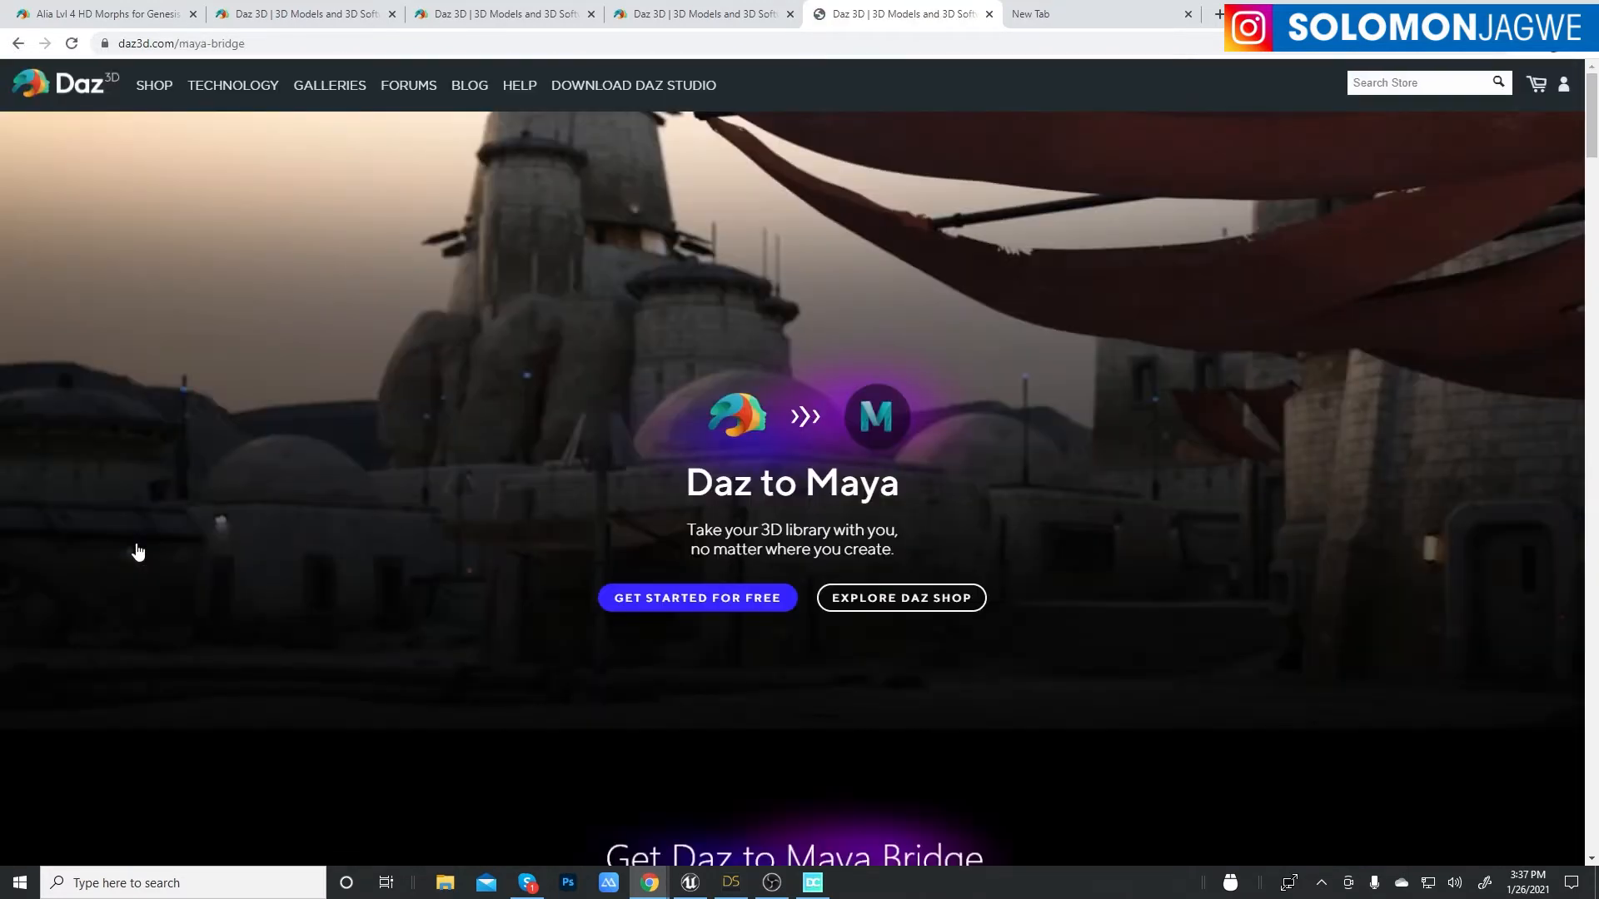
scroll(1054, 423, down, 7)
scroll(1216, 401, down, 15)
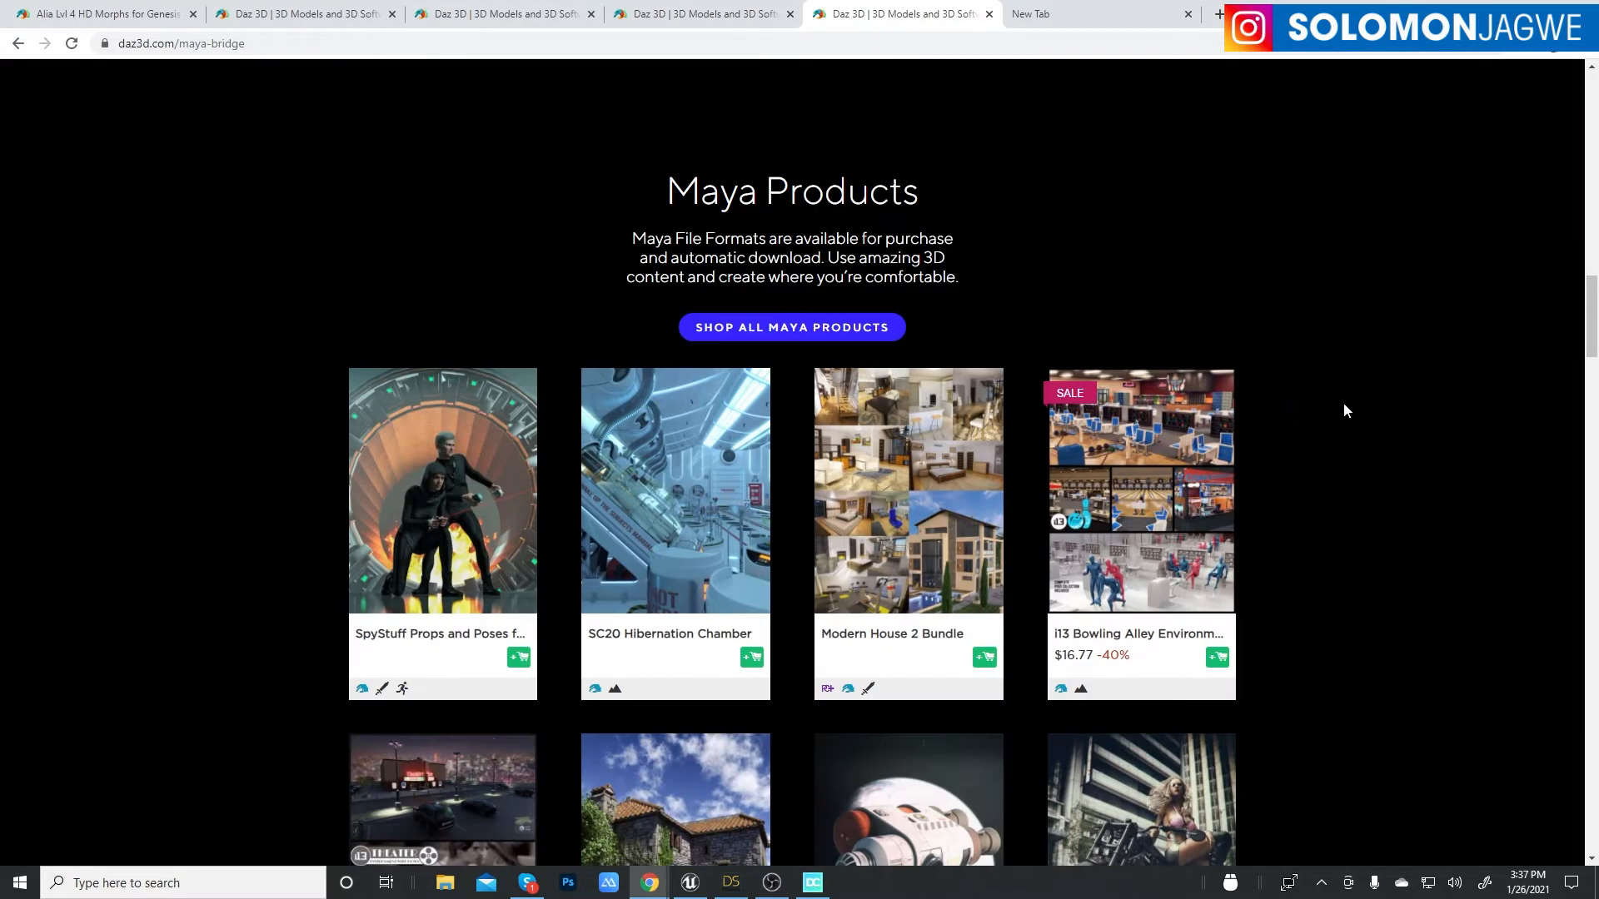
scroll(1316, 406, up, 13)
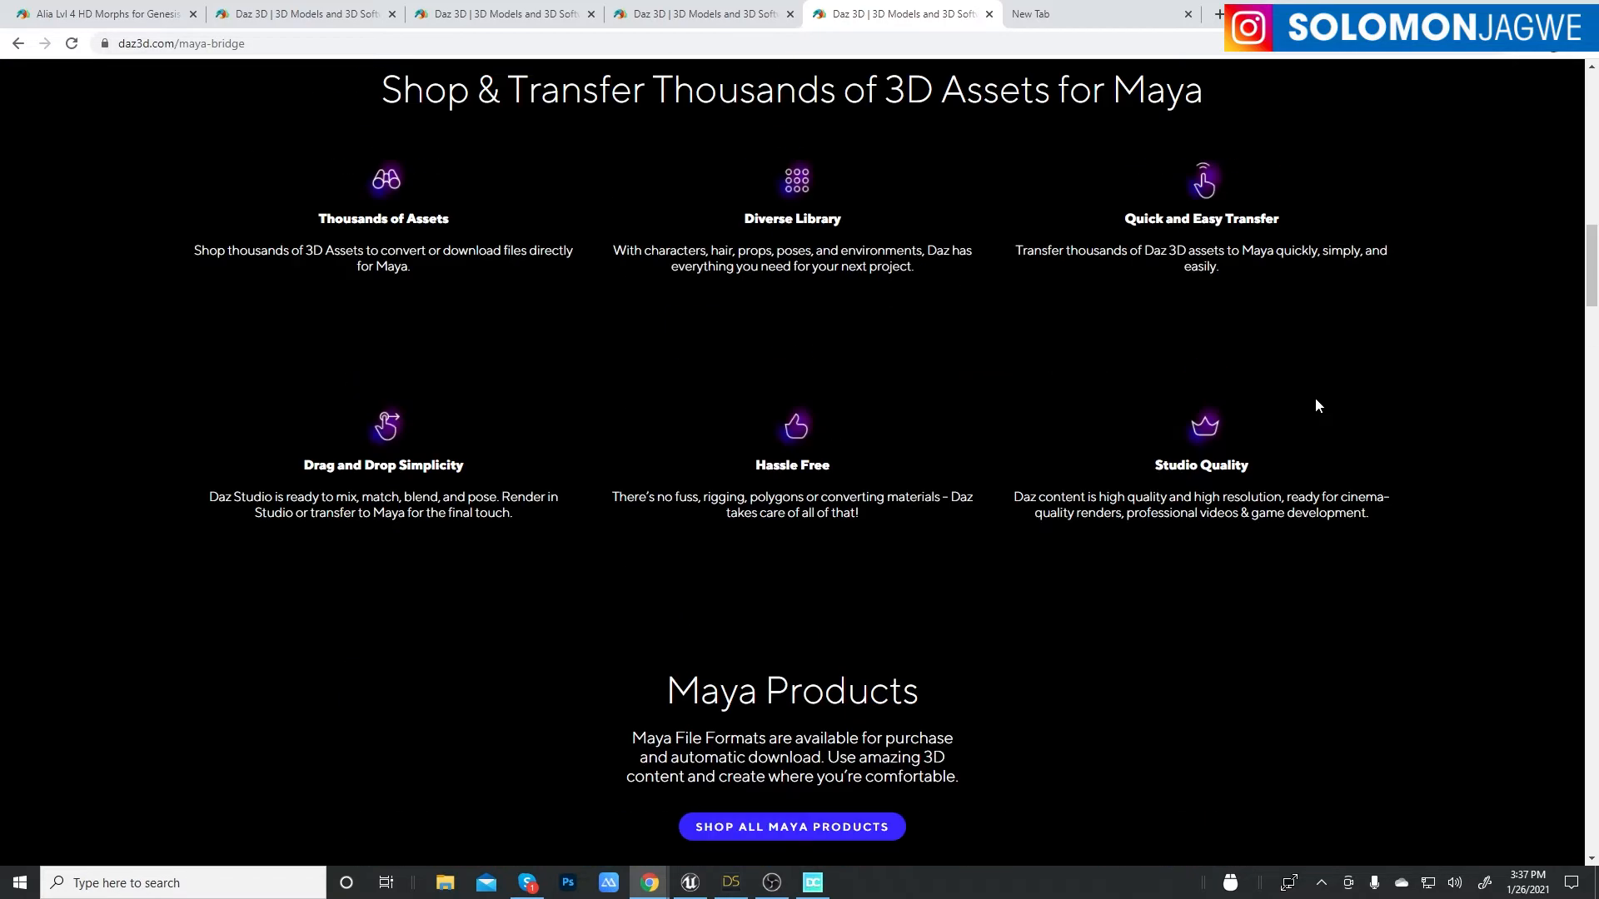
scroll(1434, 397, up, 8)
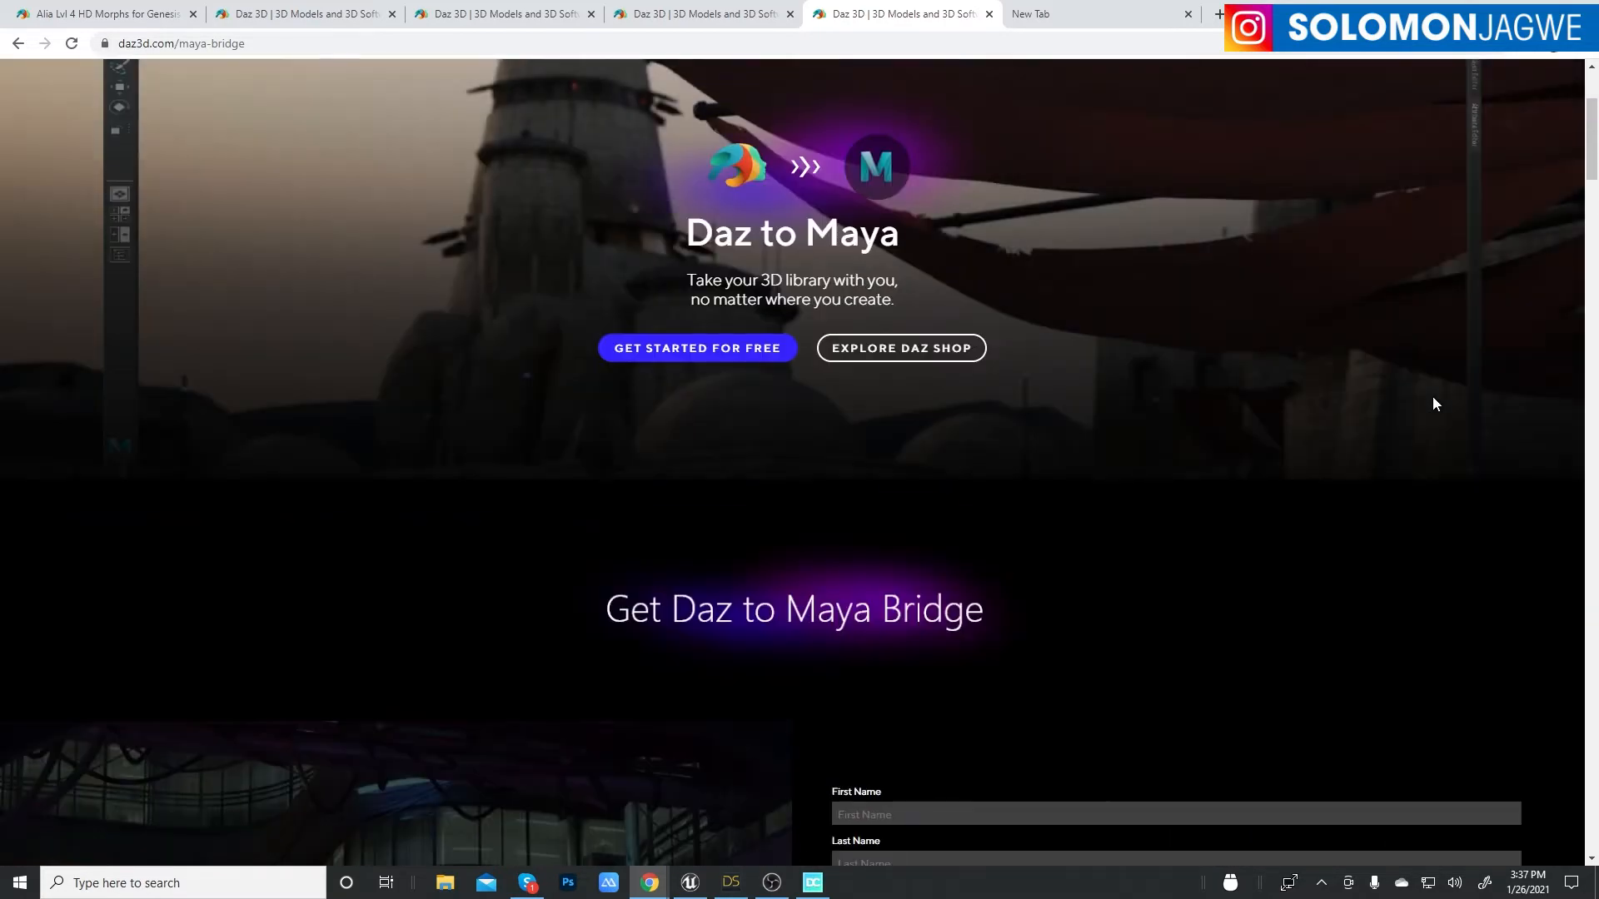
scroll(1380, 389, up, 1)
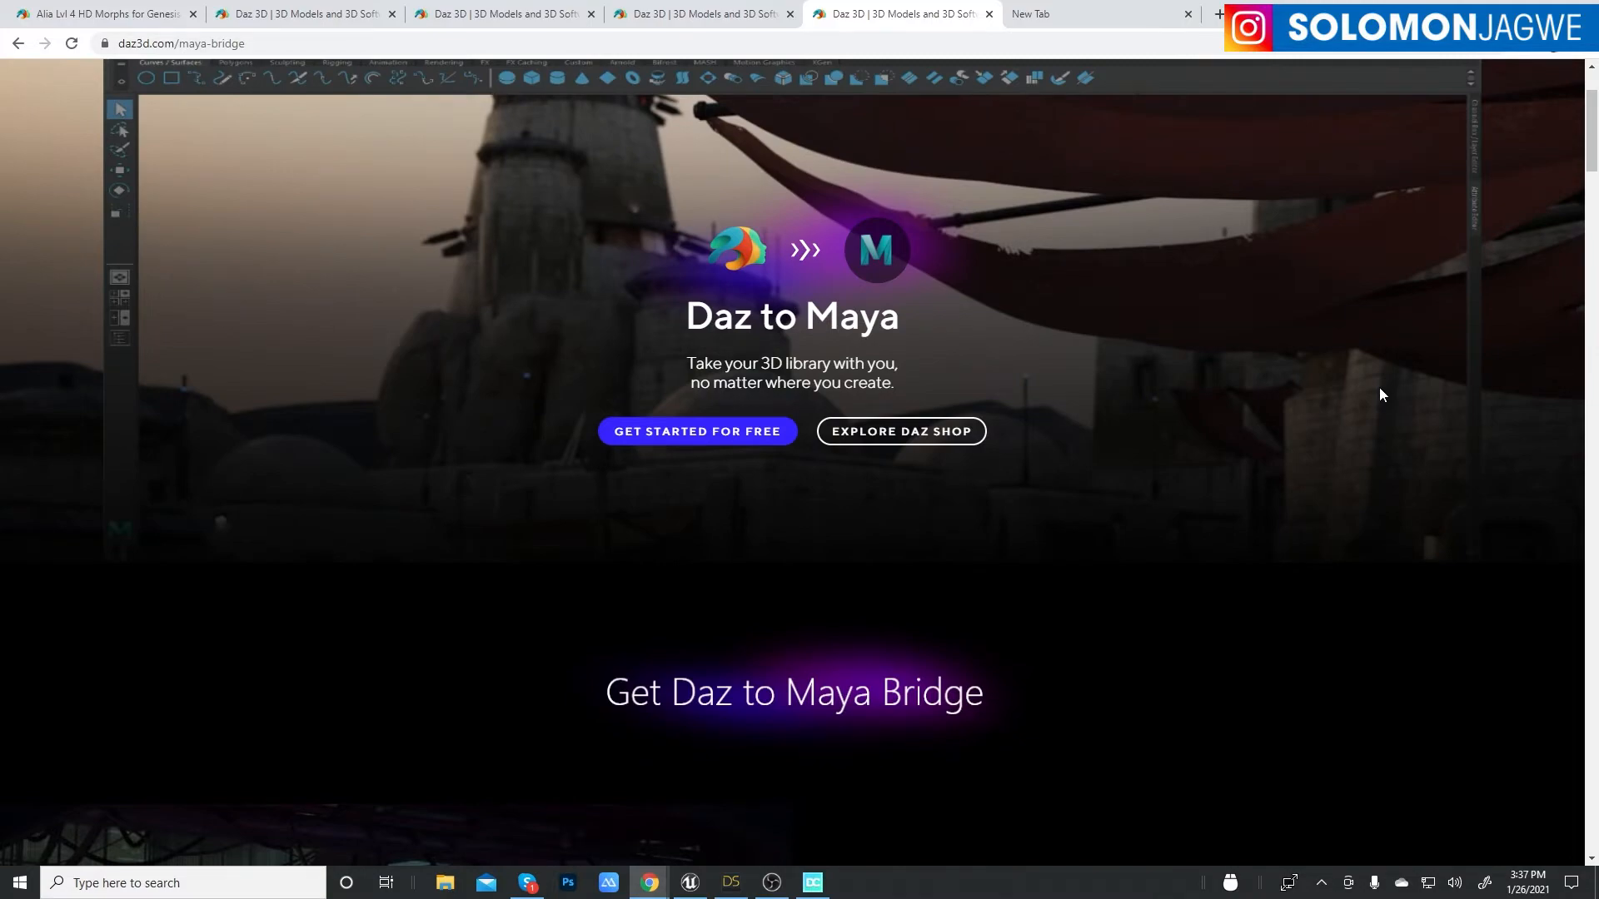
scroll(1379, 387, down, 16)
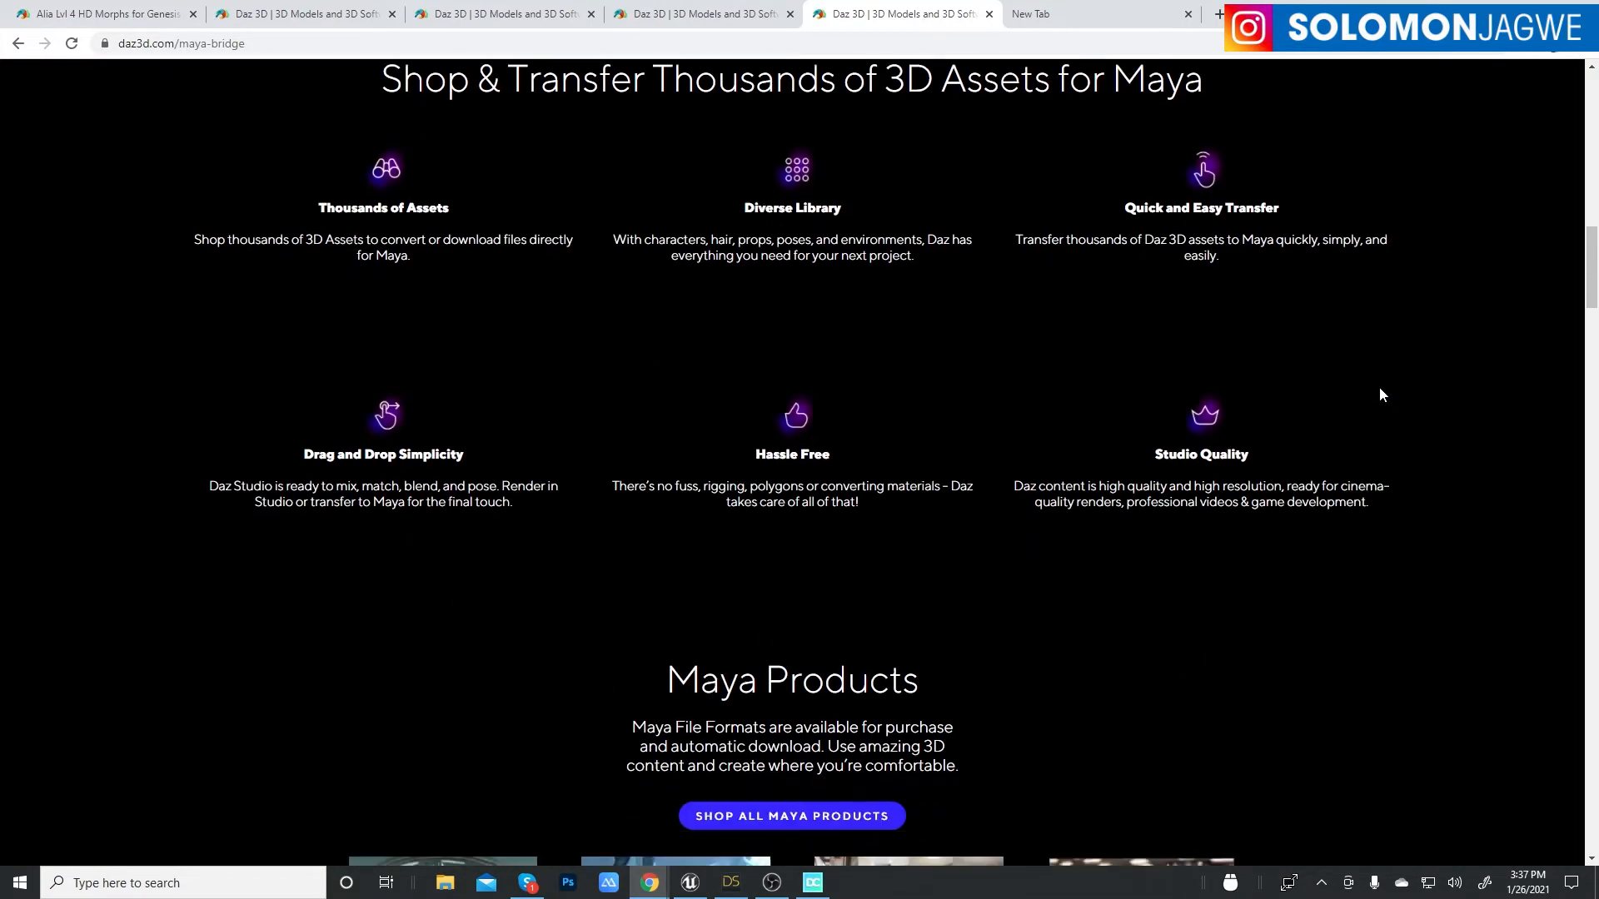
scroll(1379, 386, down, 3)
scroll(1379, 386, down, 3)
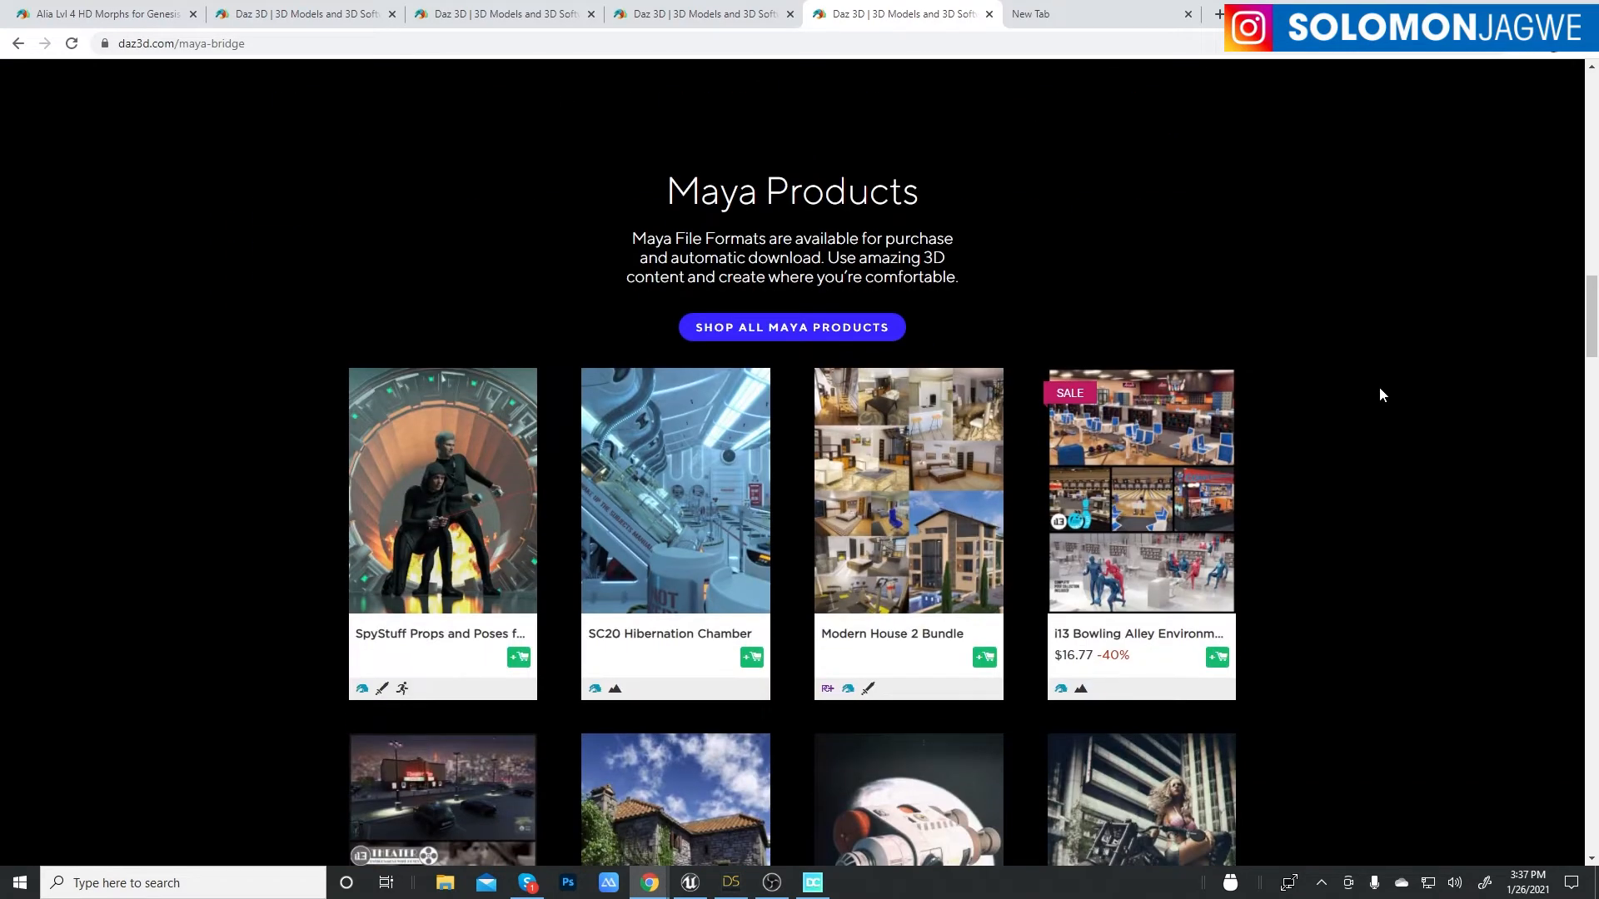
scroll(1379, 386, down, 3)
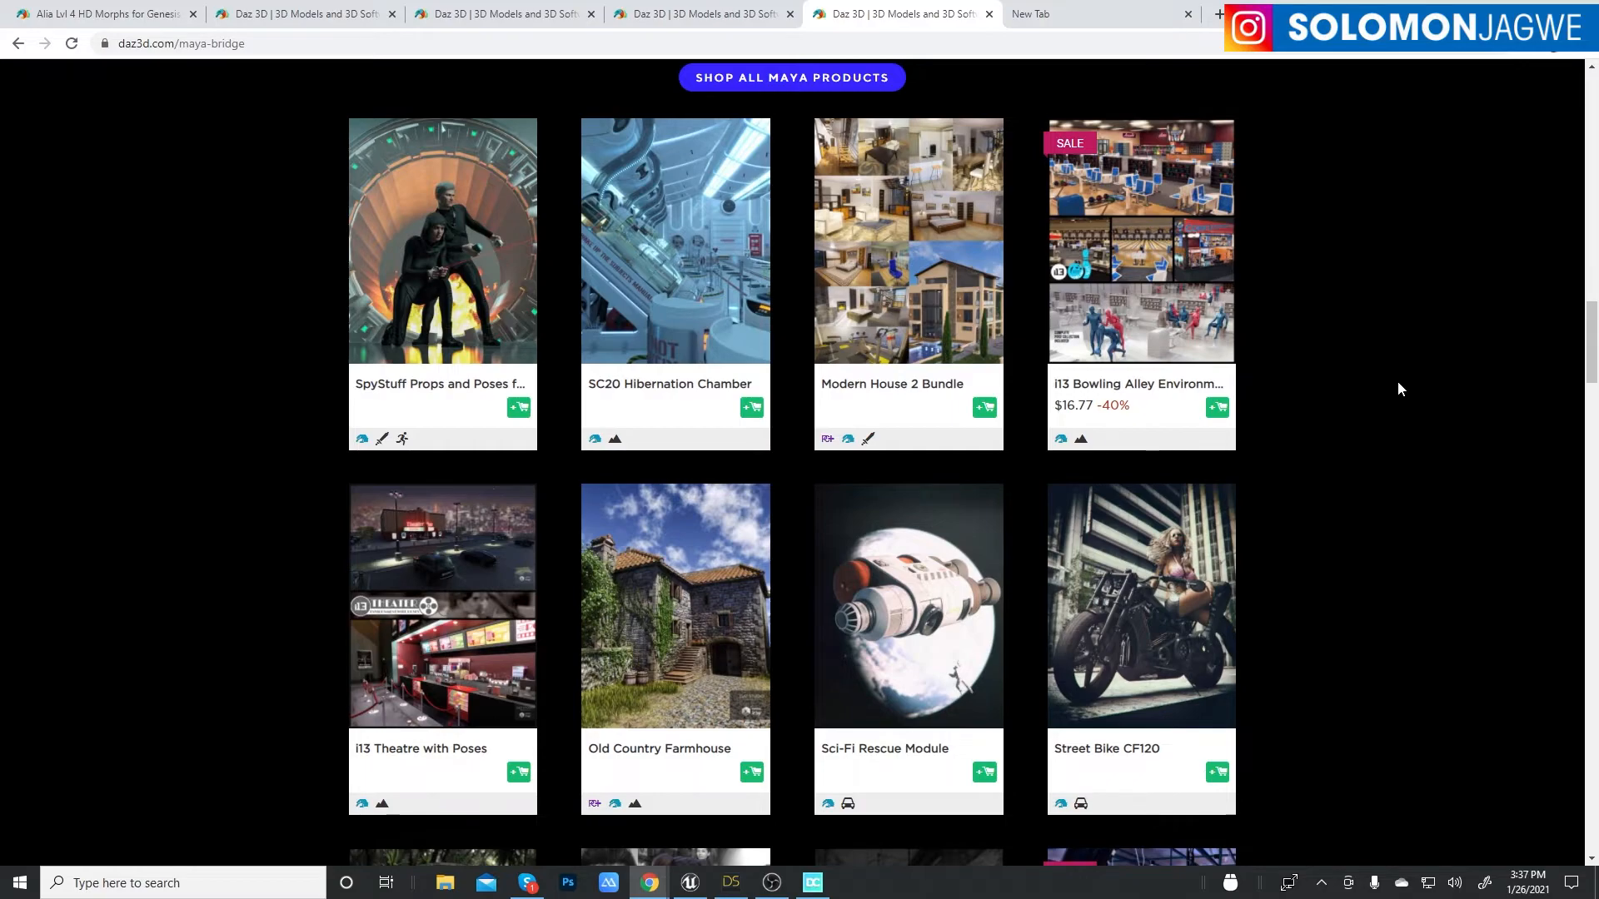
scroll(1391, 390, up, 3)
scroll(1389, 394, up, 20)
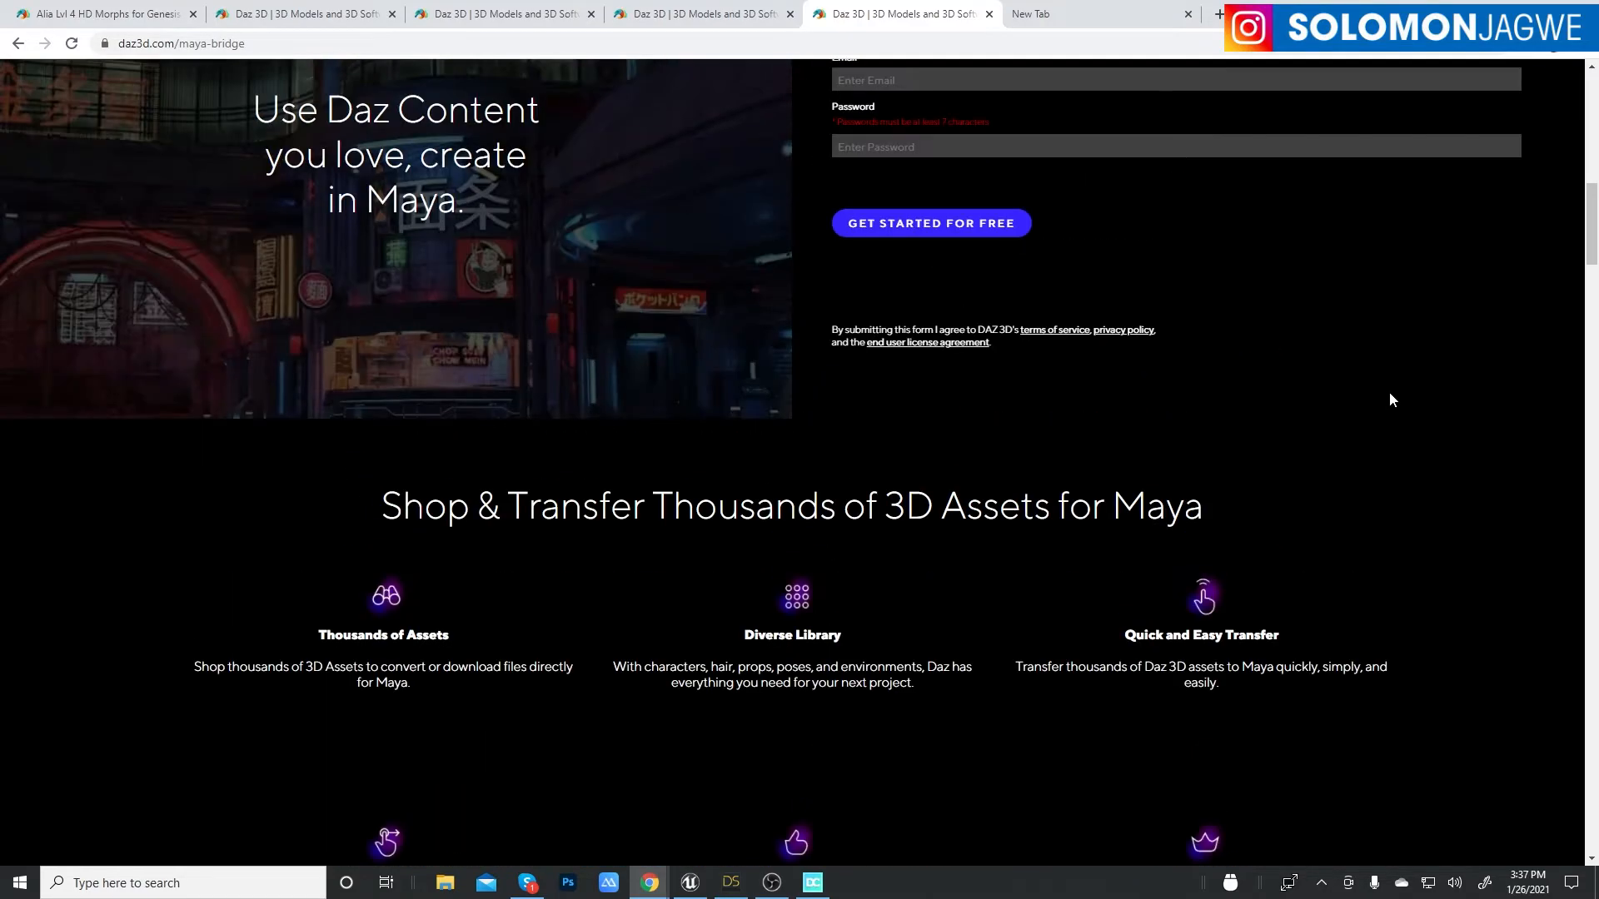
scroll(1389, 393, up, 4)
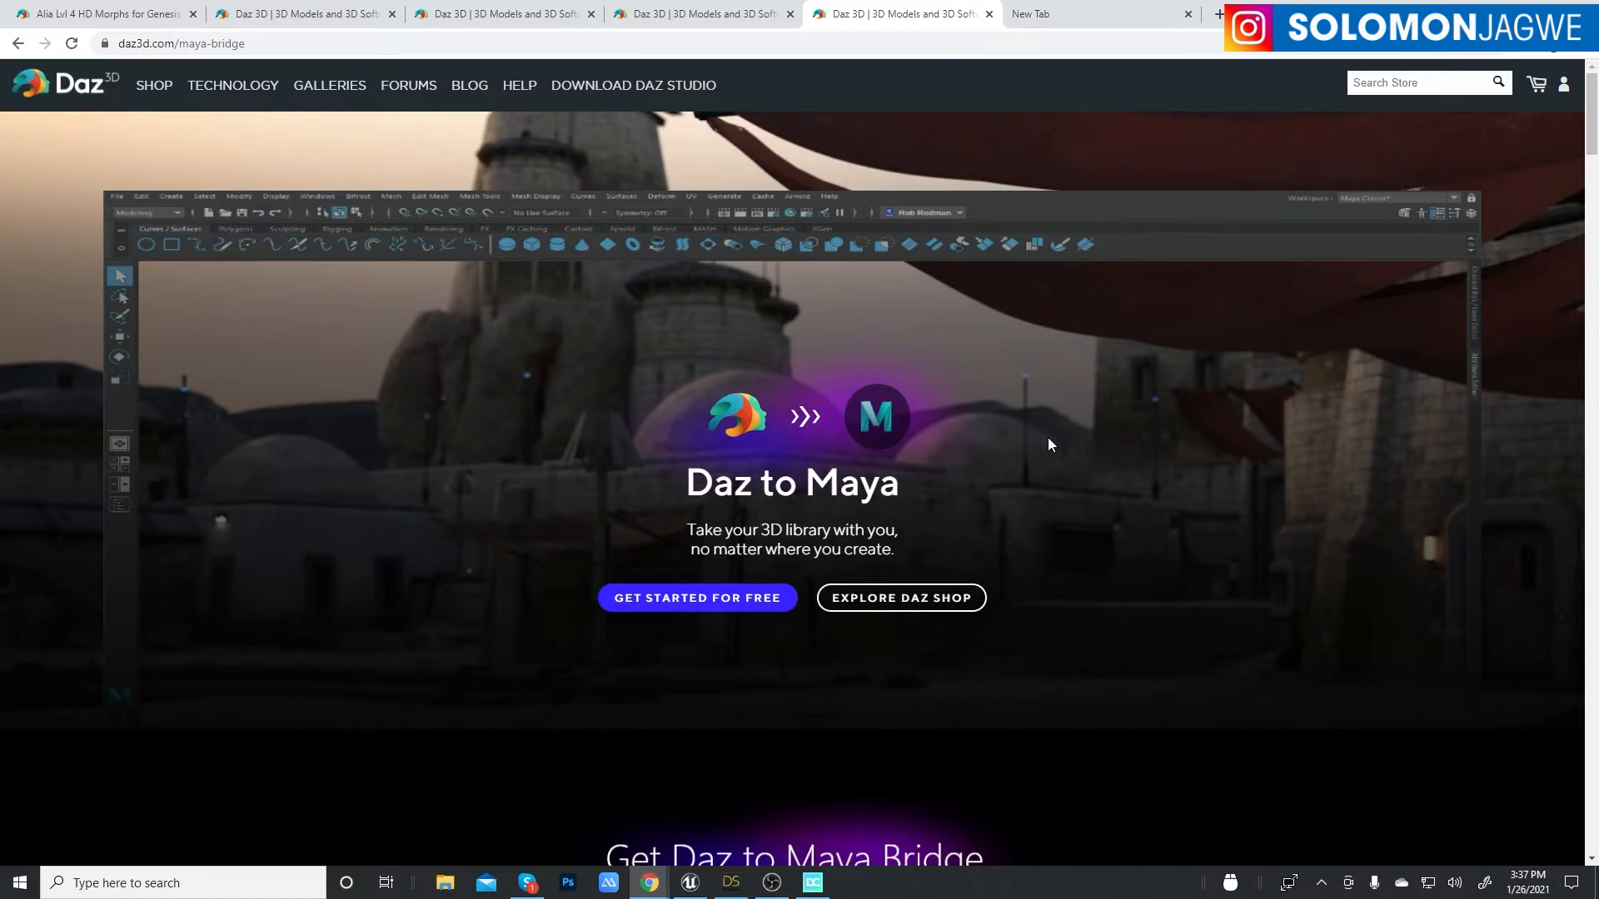
- Go back through the open Victoria 8.1 and Daz shop pages to the Daz 3D home page
click(678, 15)
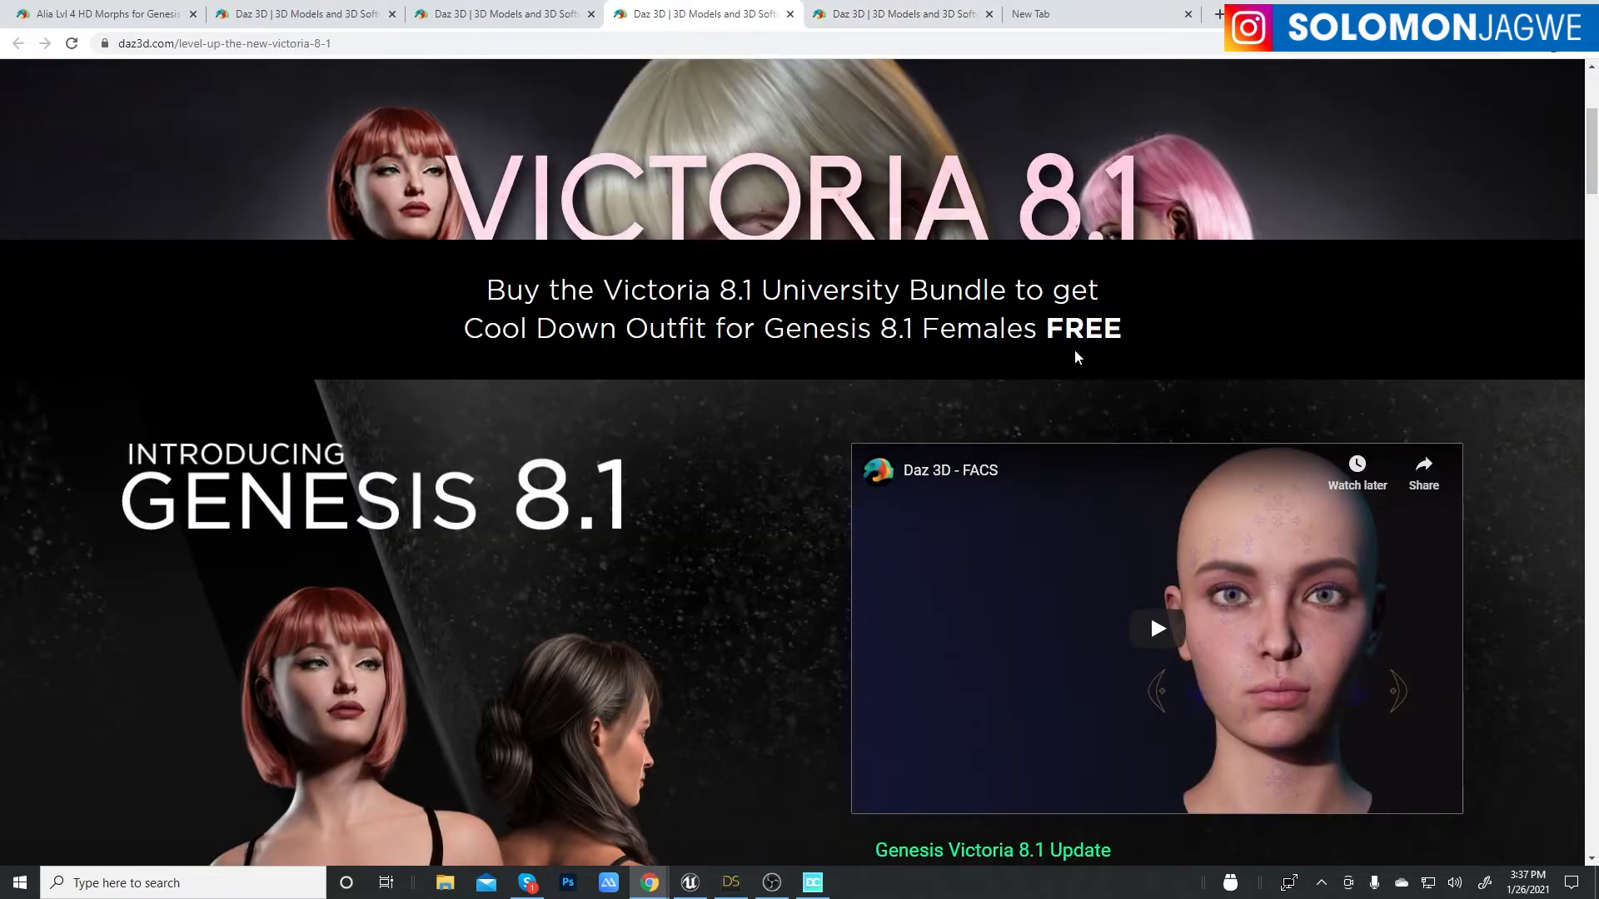
click(508, 14)
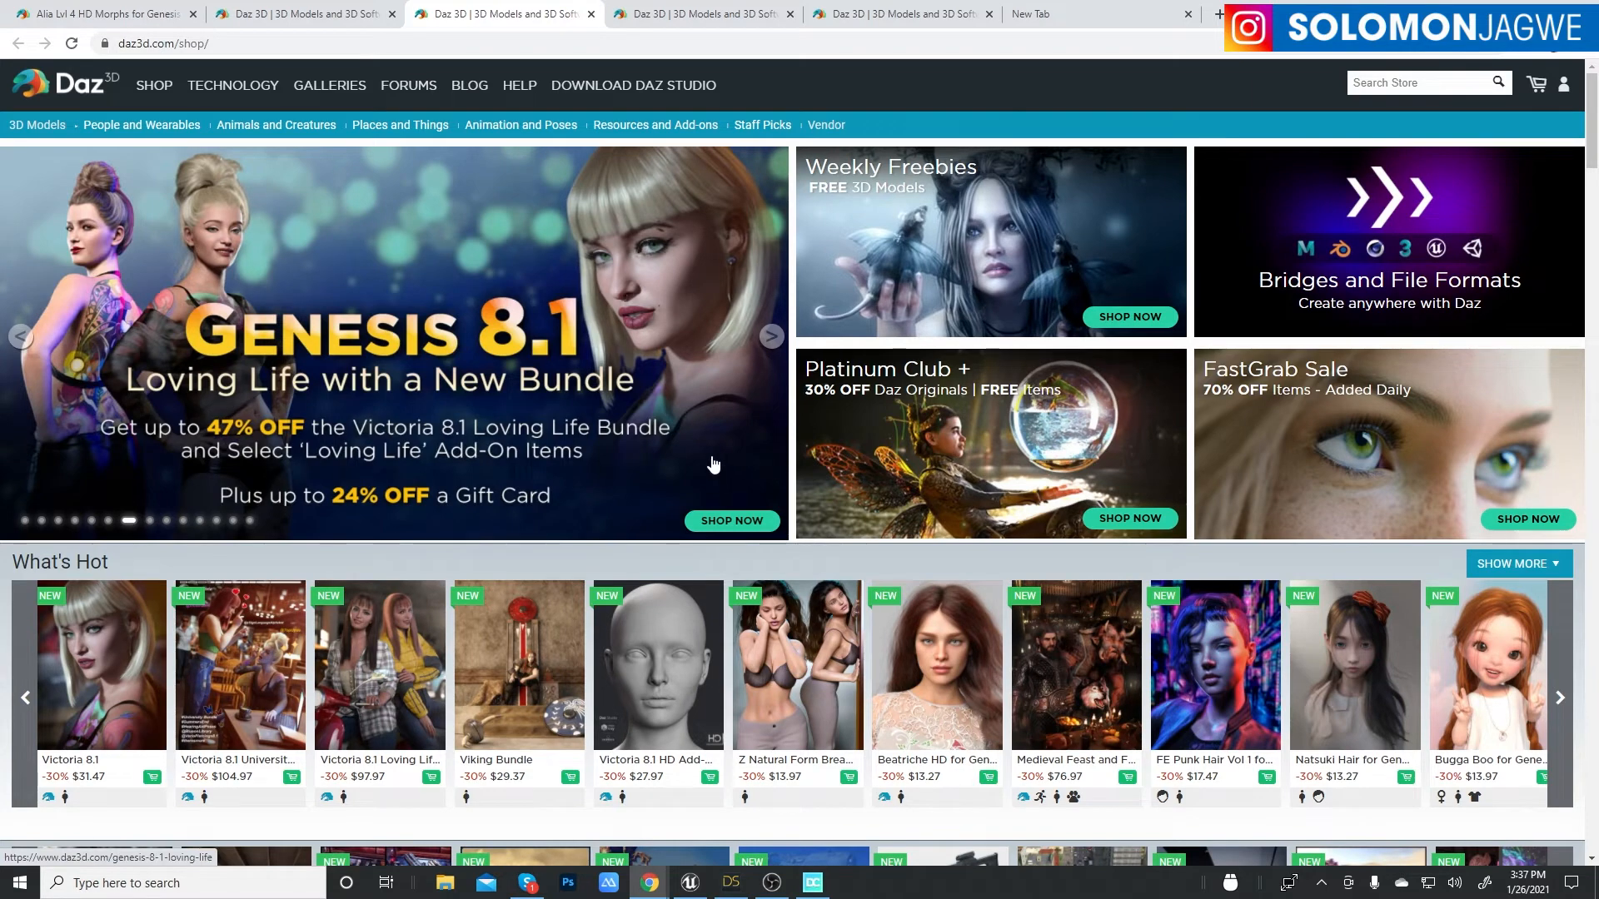
click(325, 14)
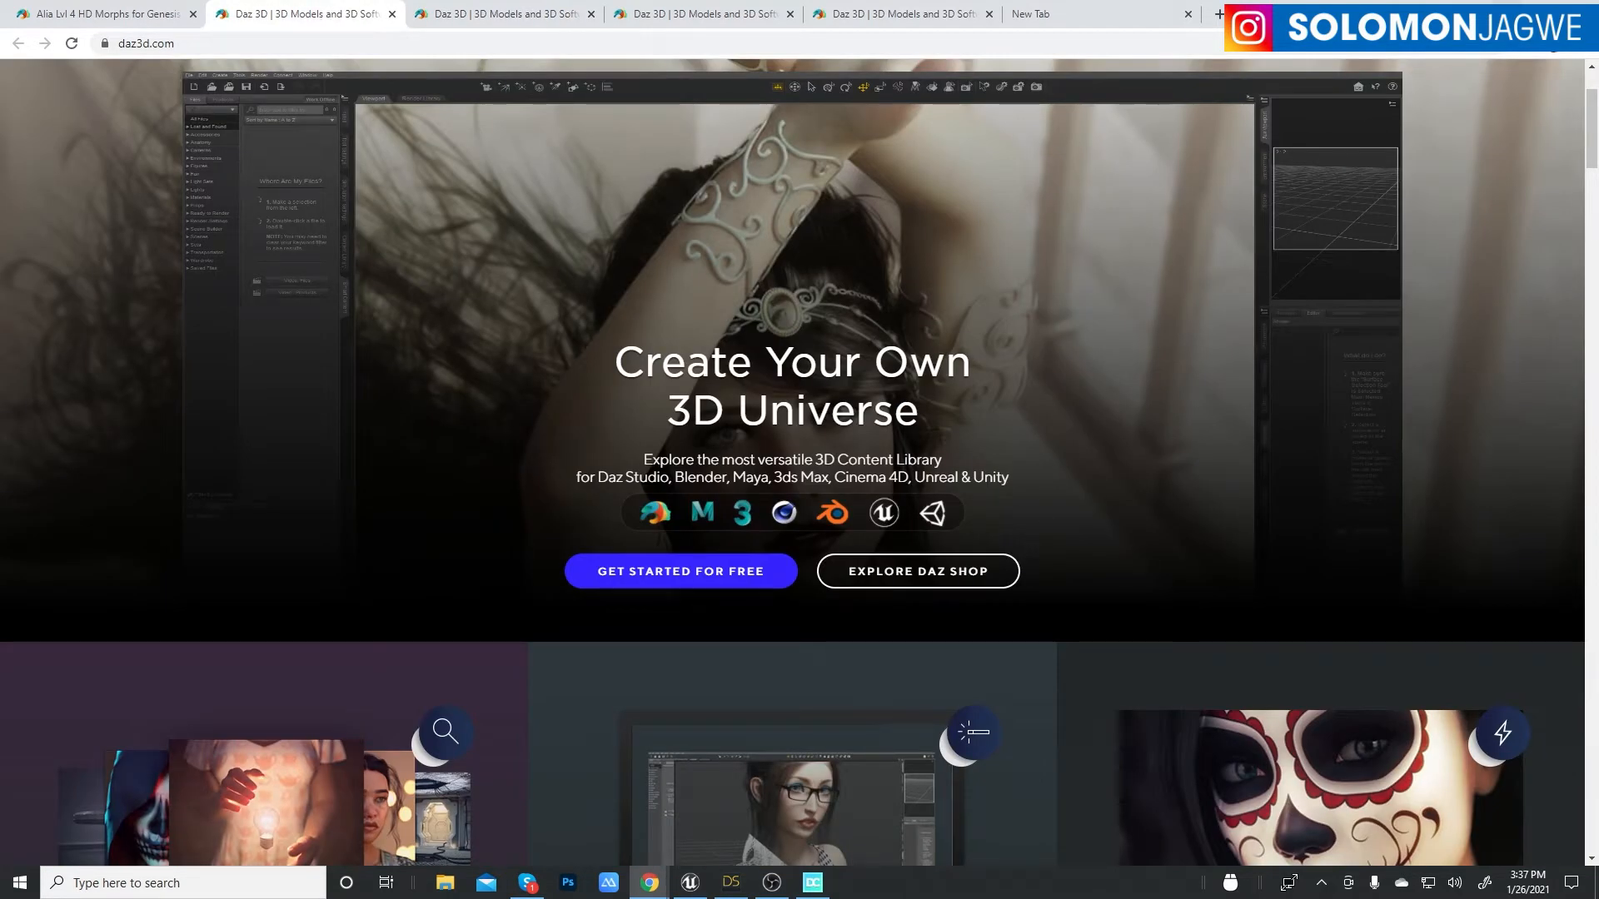
- Switch to DazCentral and check the version details of the Daz to Blender and Daz to Unreal bridges
click(813, 882)
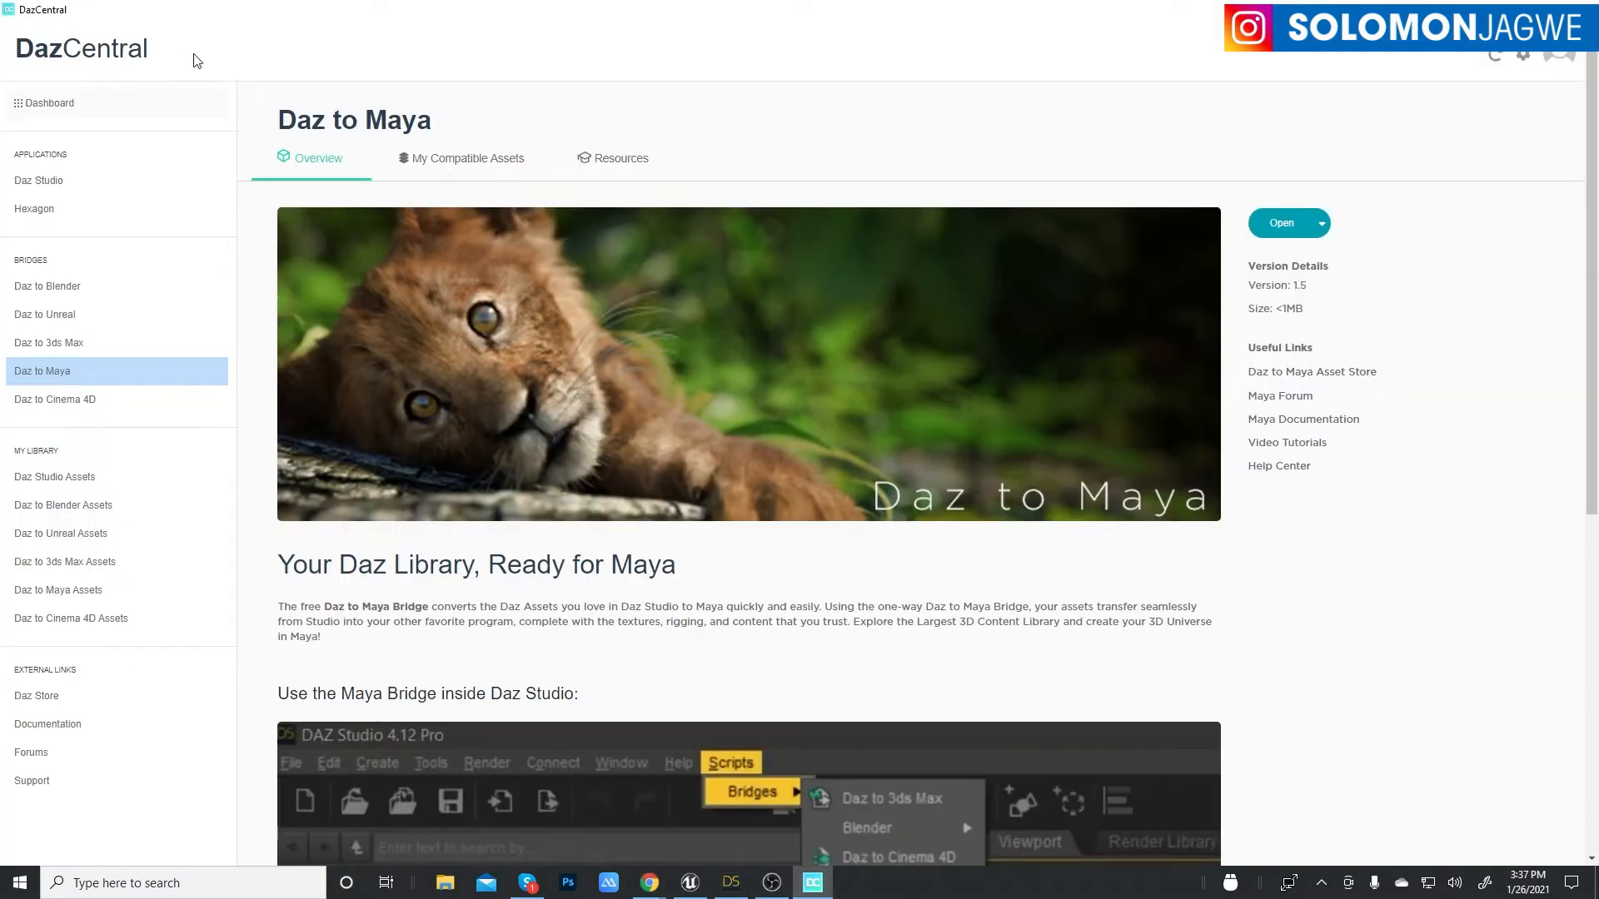
click(56, 289)
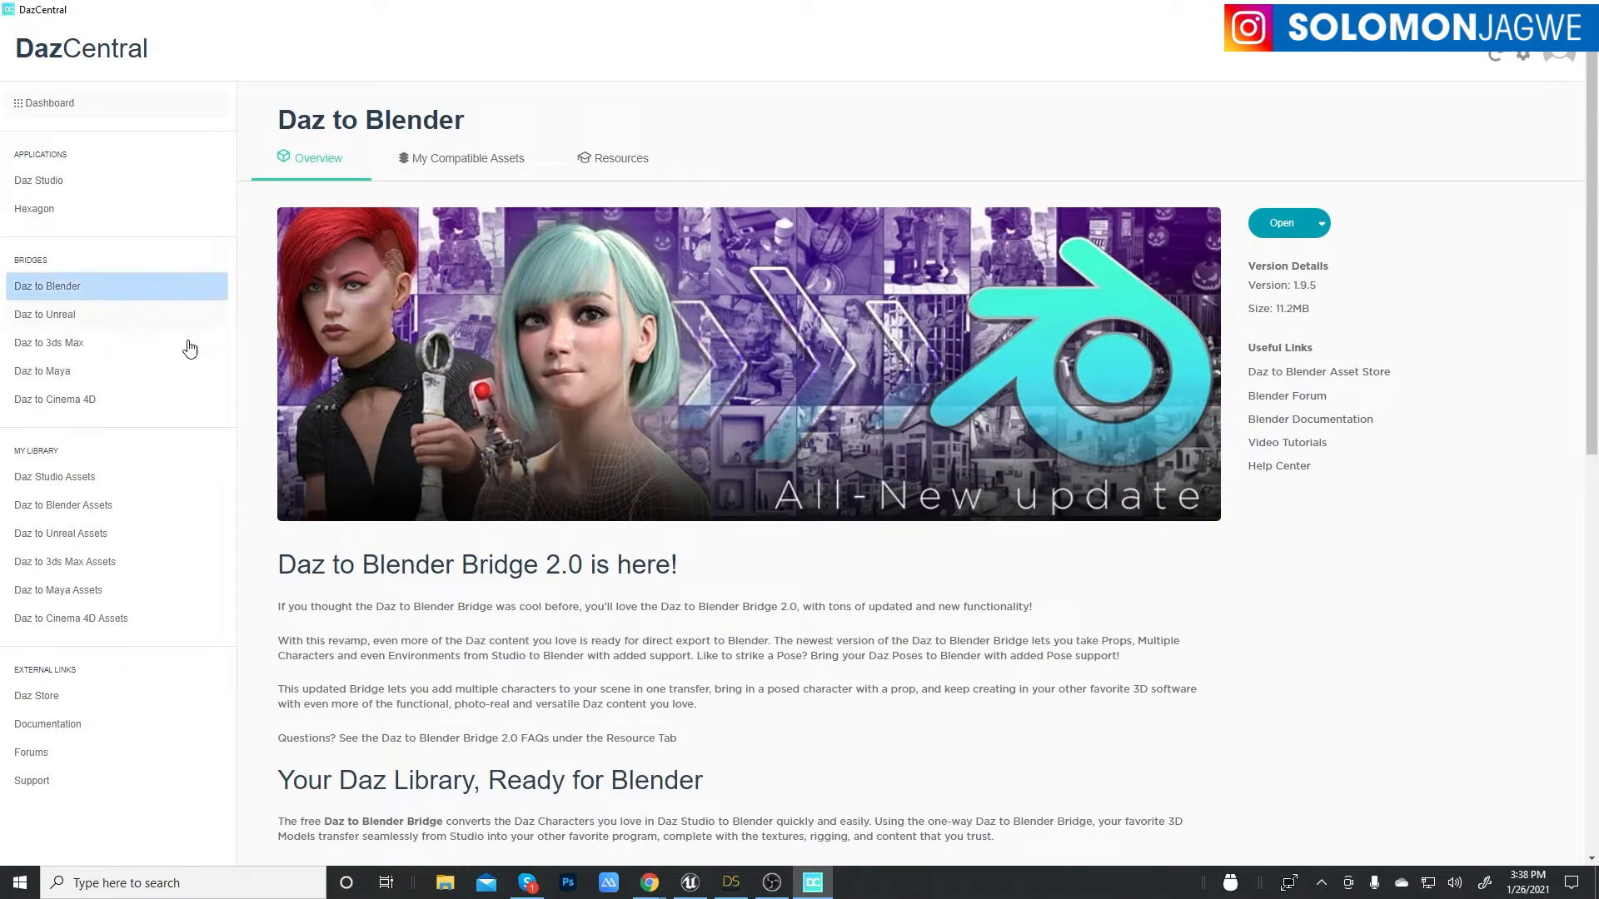
drag(1314, 285, 1249, 298)
click(1273, 288)
click(51, 315)
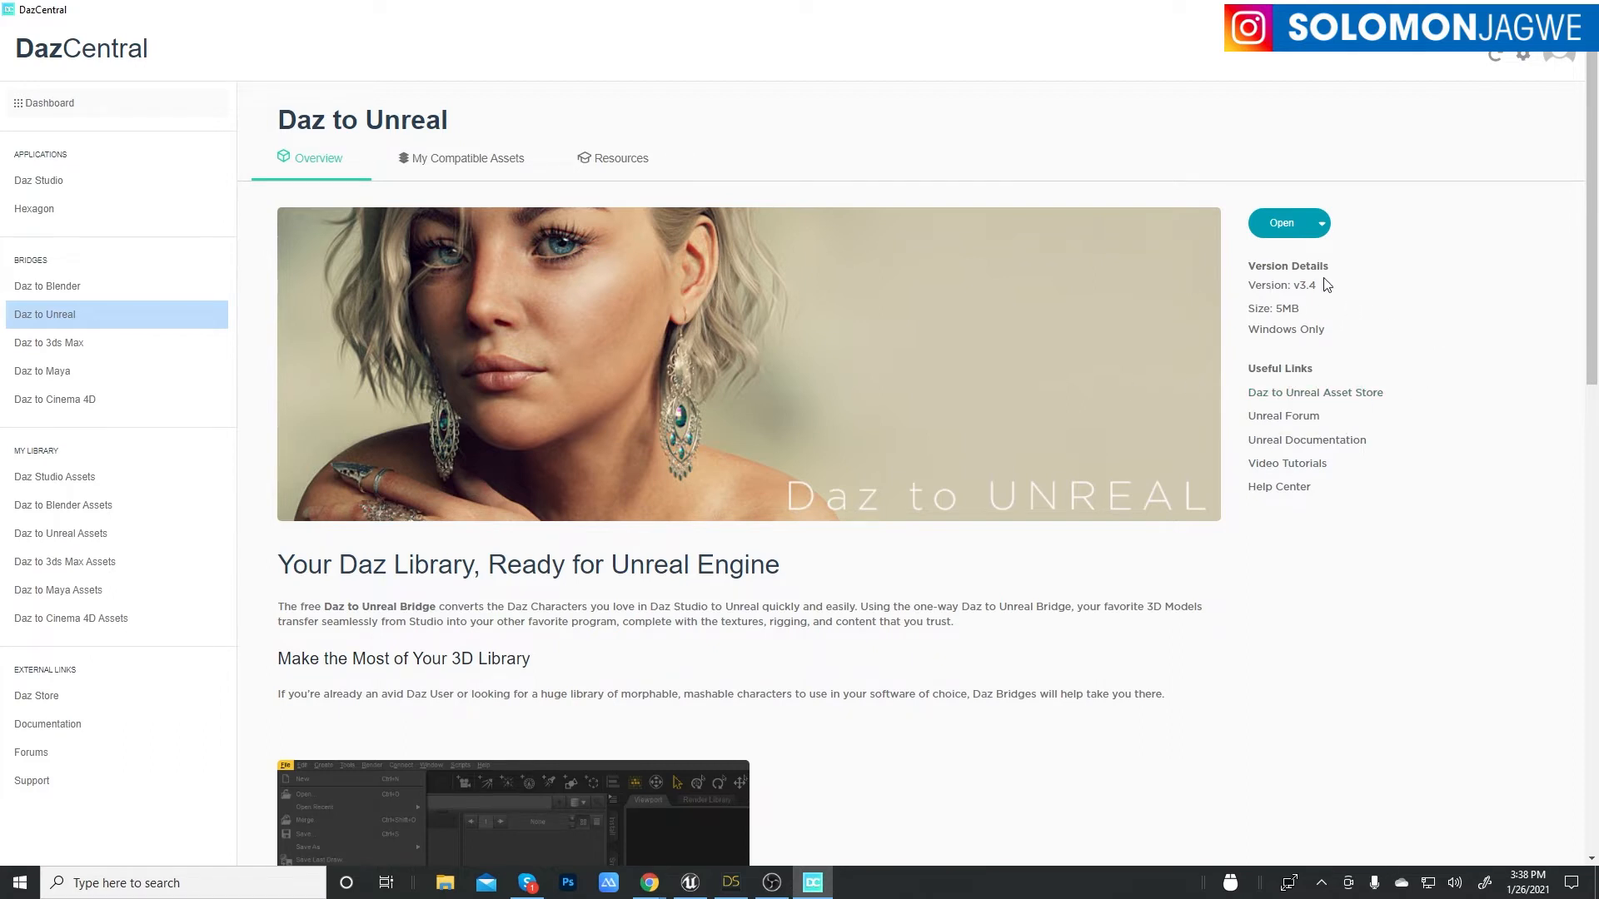
- Examine the Unreal Engine install location in the DazCentral settings, browse its folder chooser and cancel without changing the path
click(1524, 55)
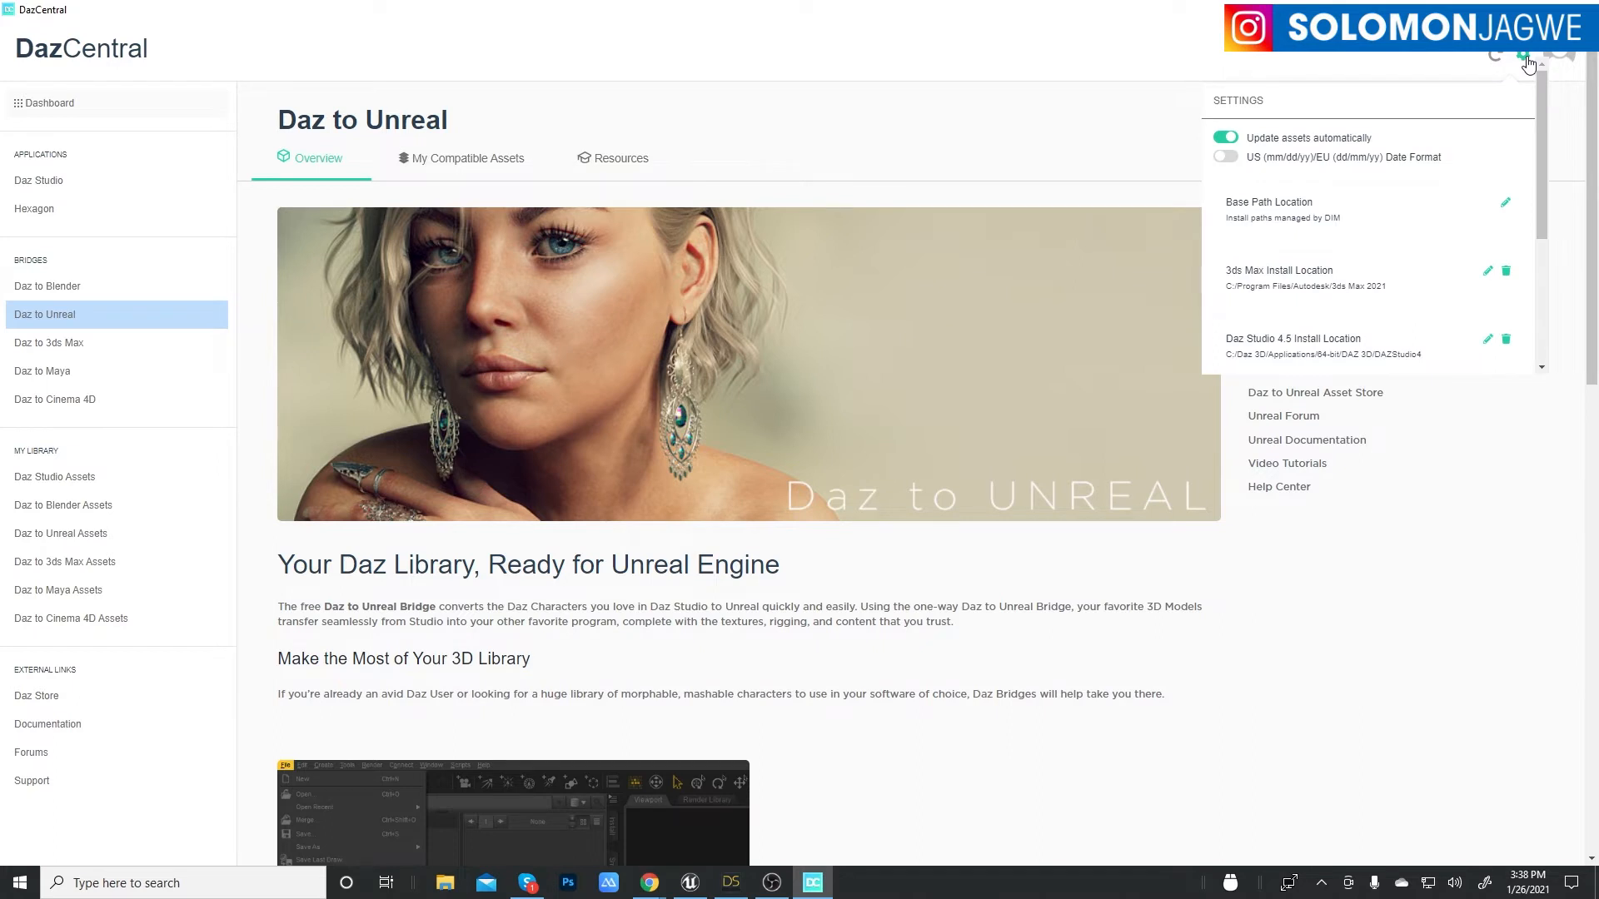
drag(1541, 122, 1541, 261)
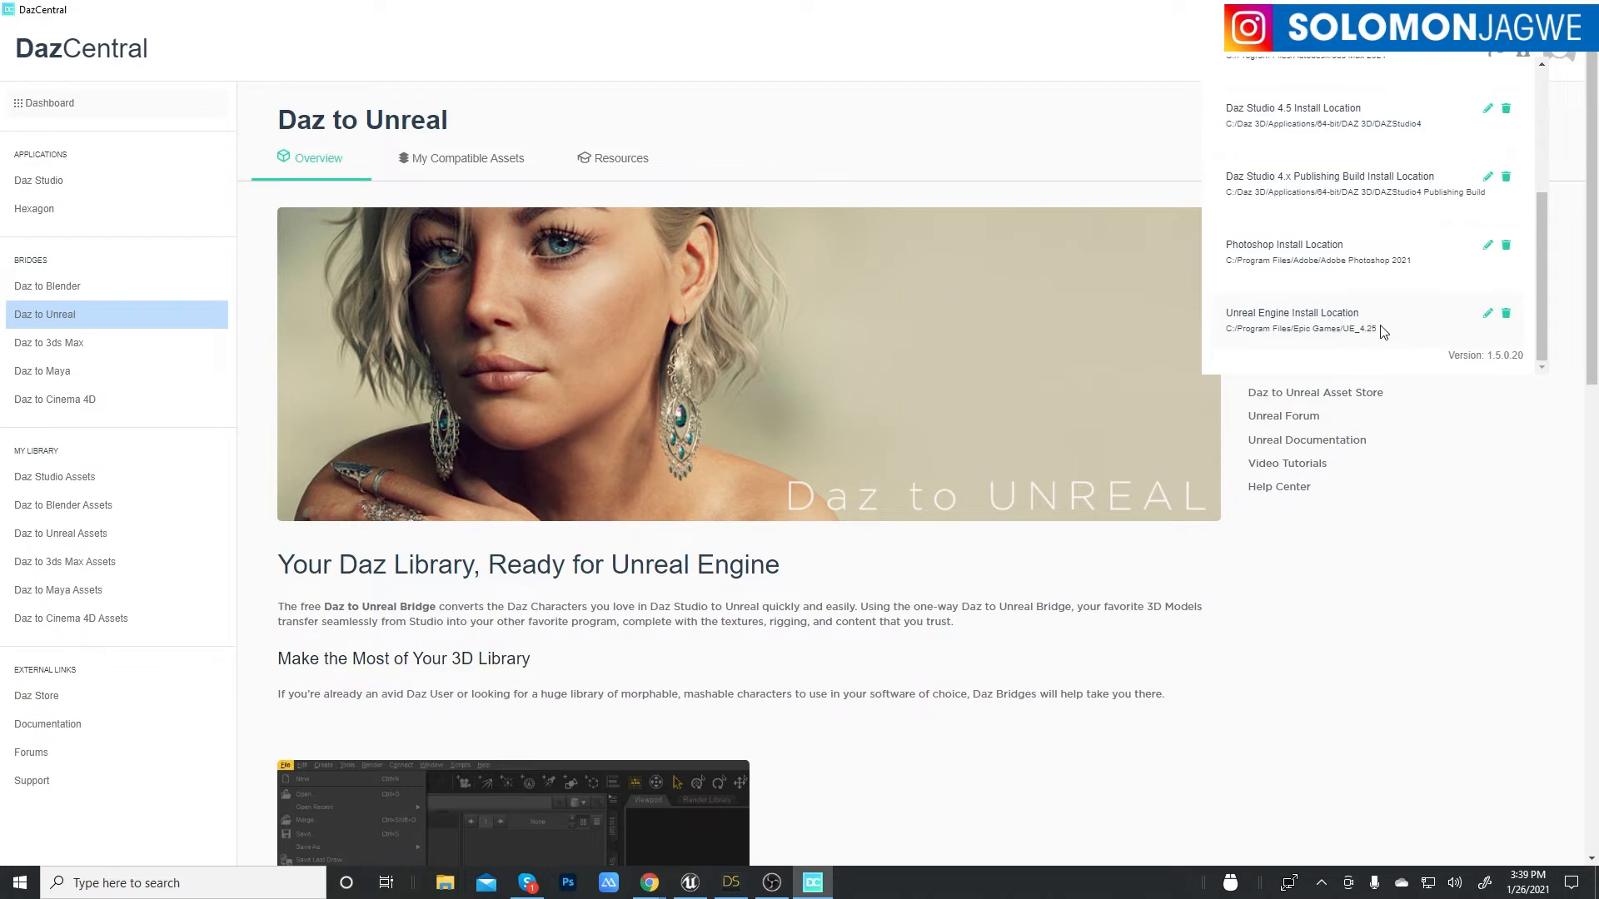
click(1488, 316)
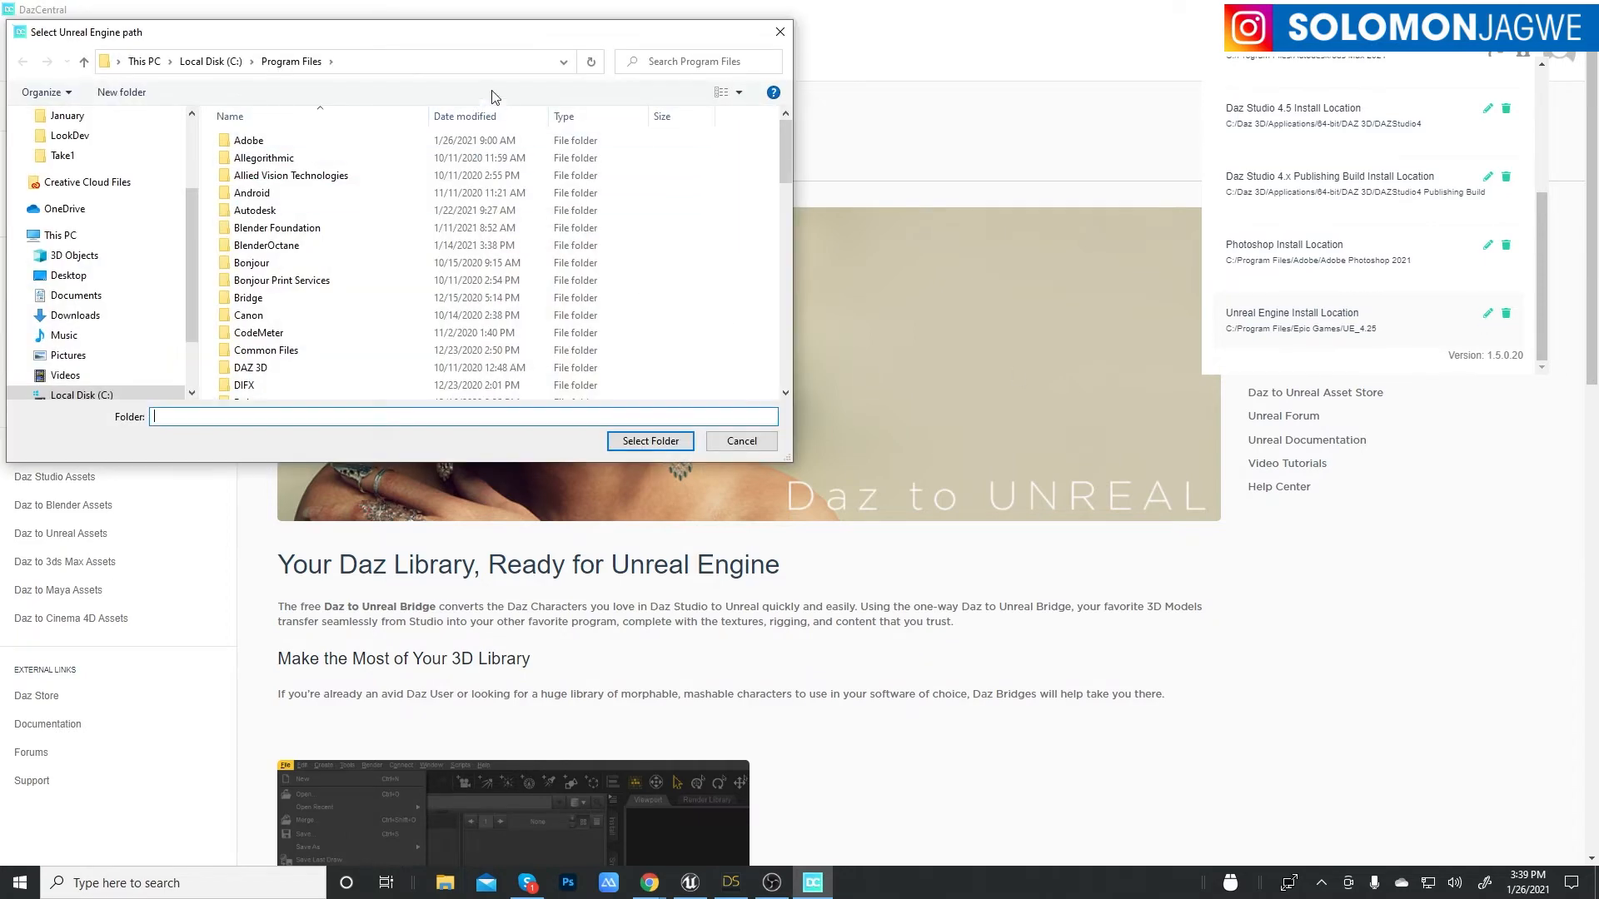
scroll(430, 262, down, 4)
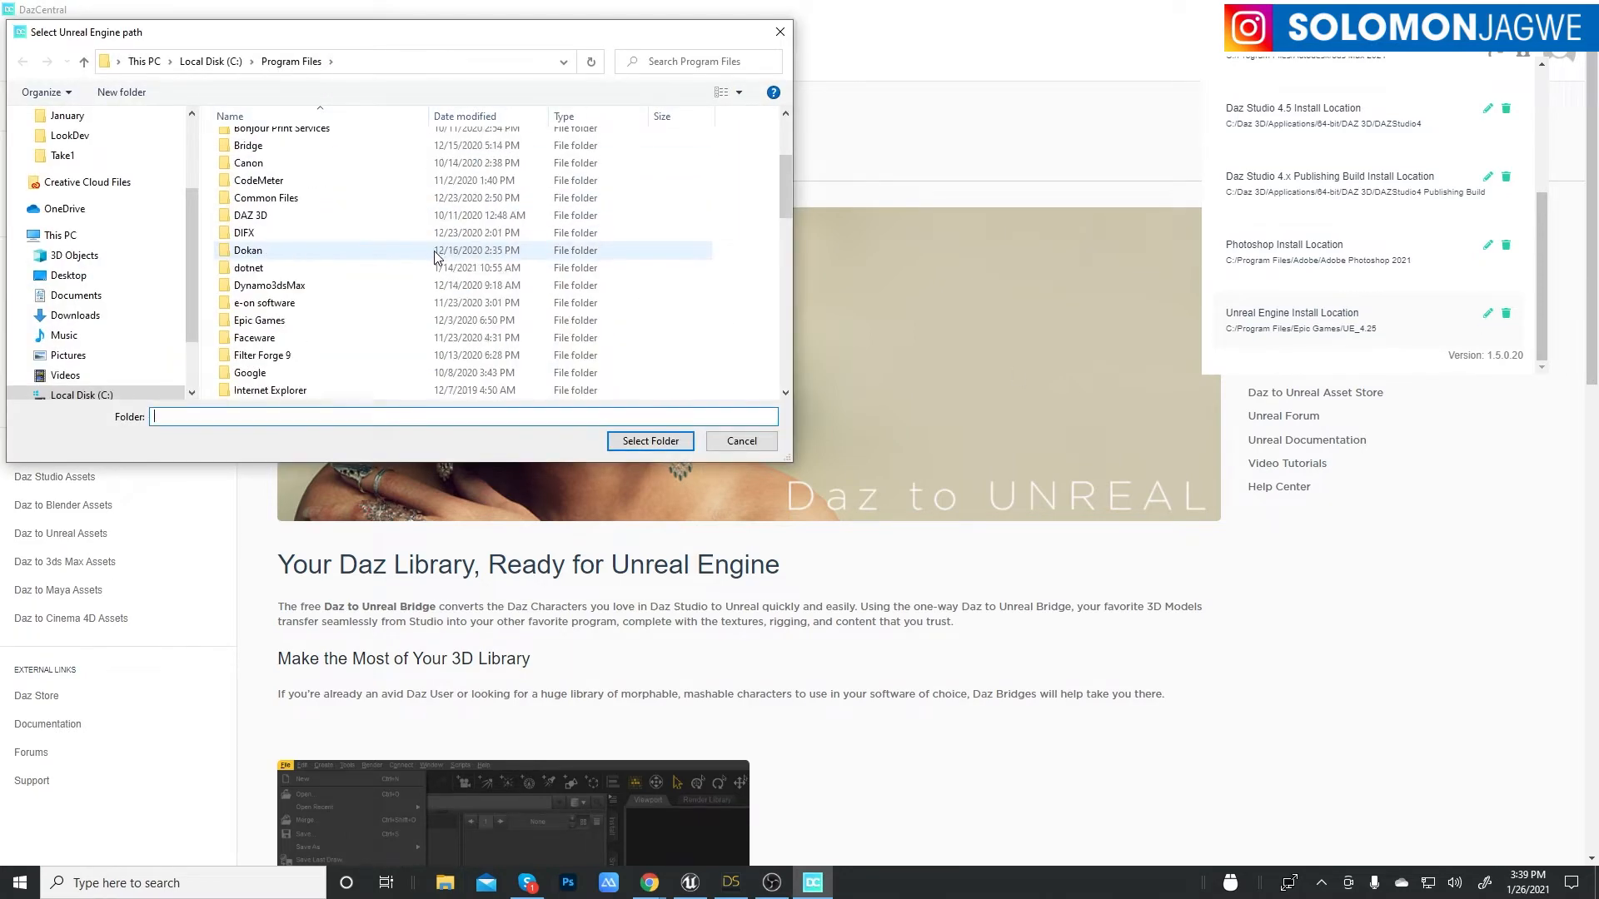
click(742, 442)
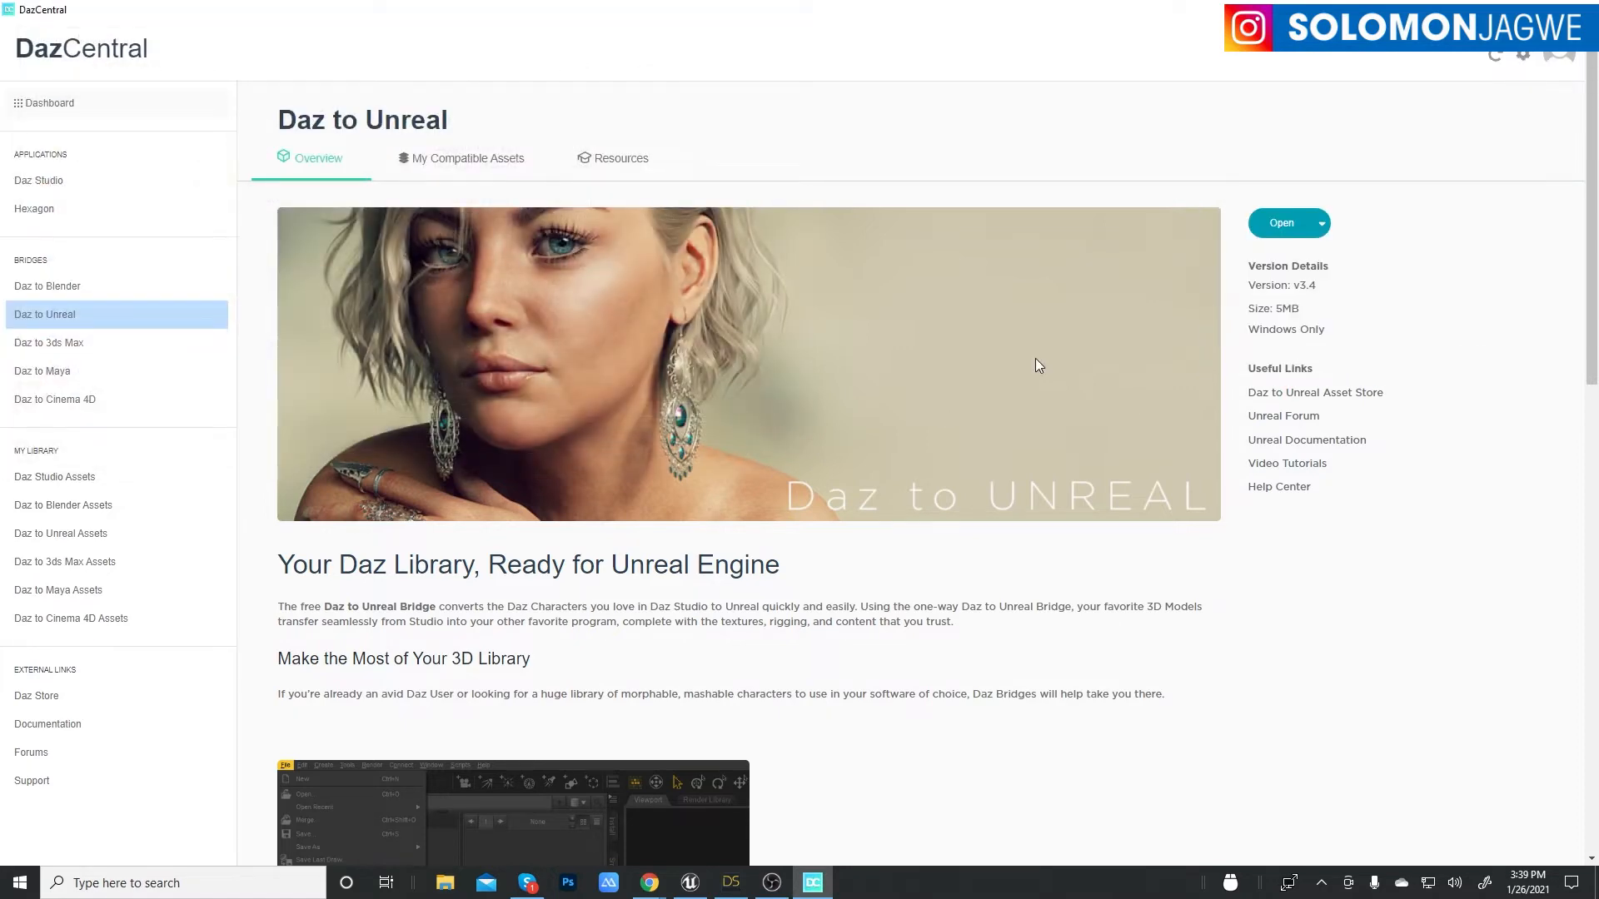
- View the Daz to 3ds Max overview and check the 3ds Max install location in the settings
click(58, 348)
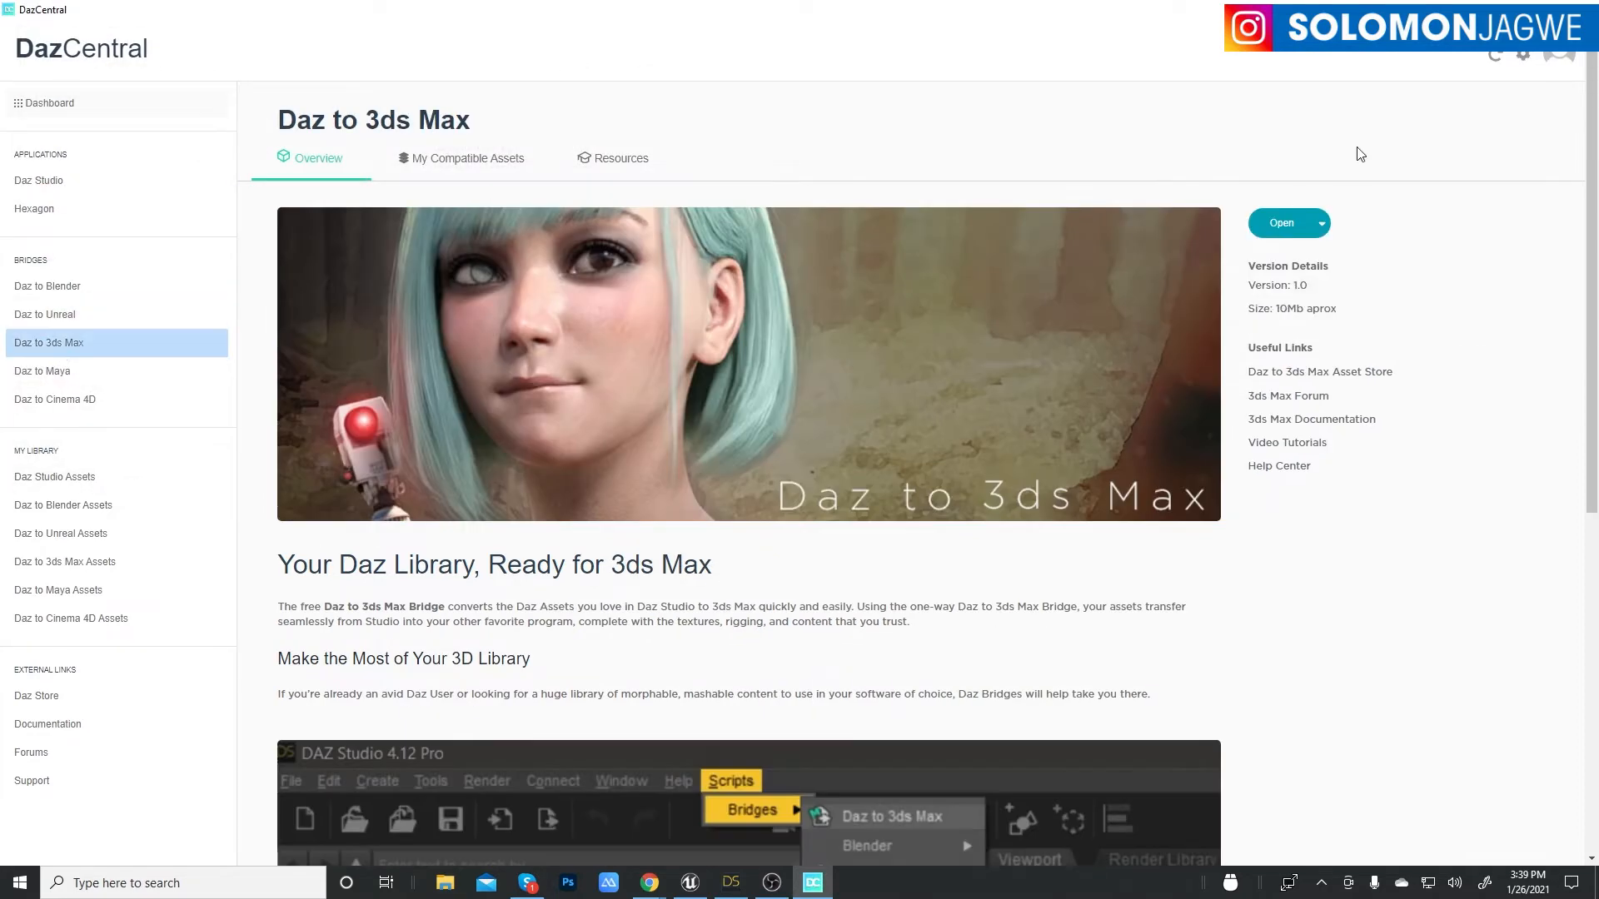
click(1523, 57)
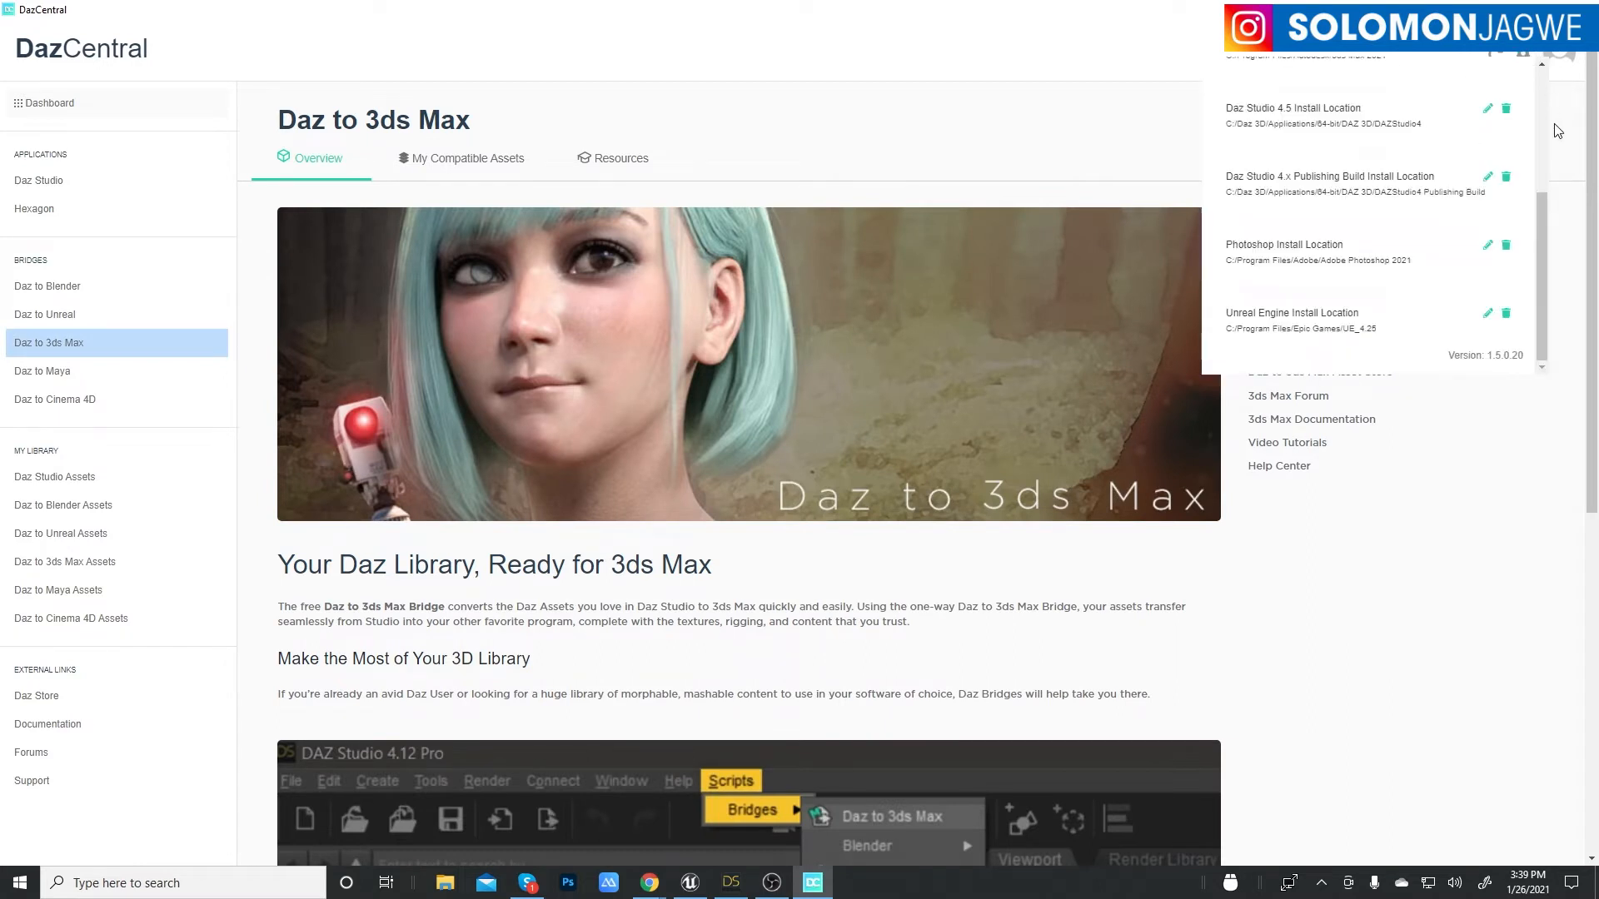
drag(1543, 209, 1542, 105)
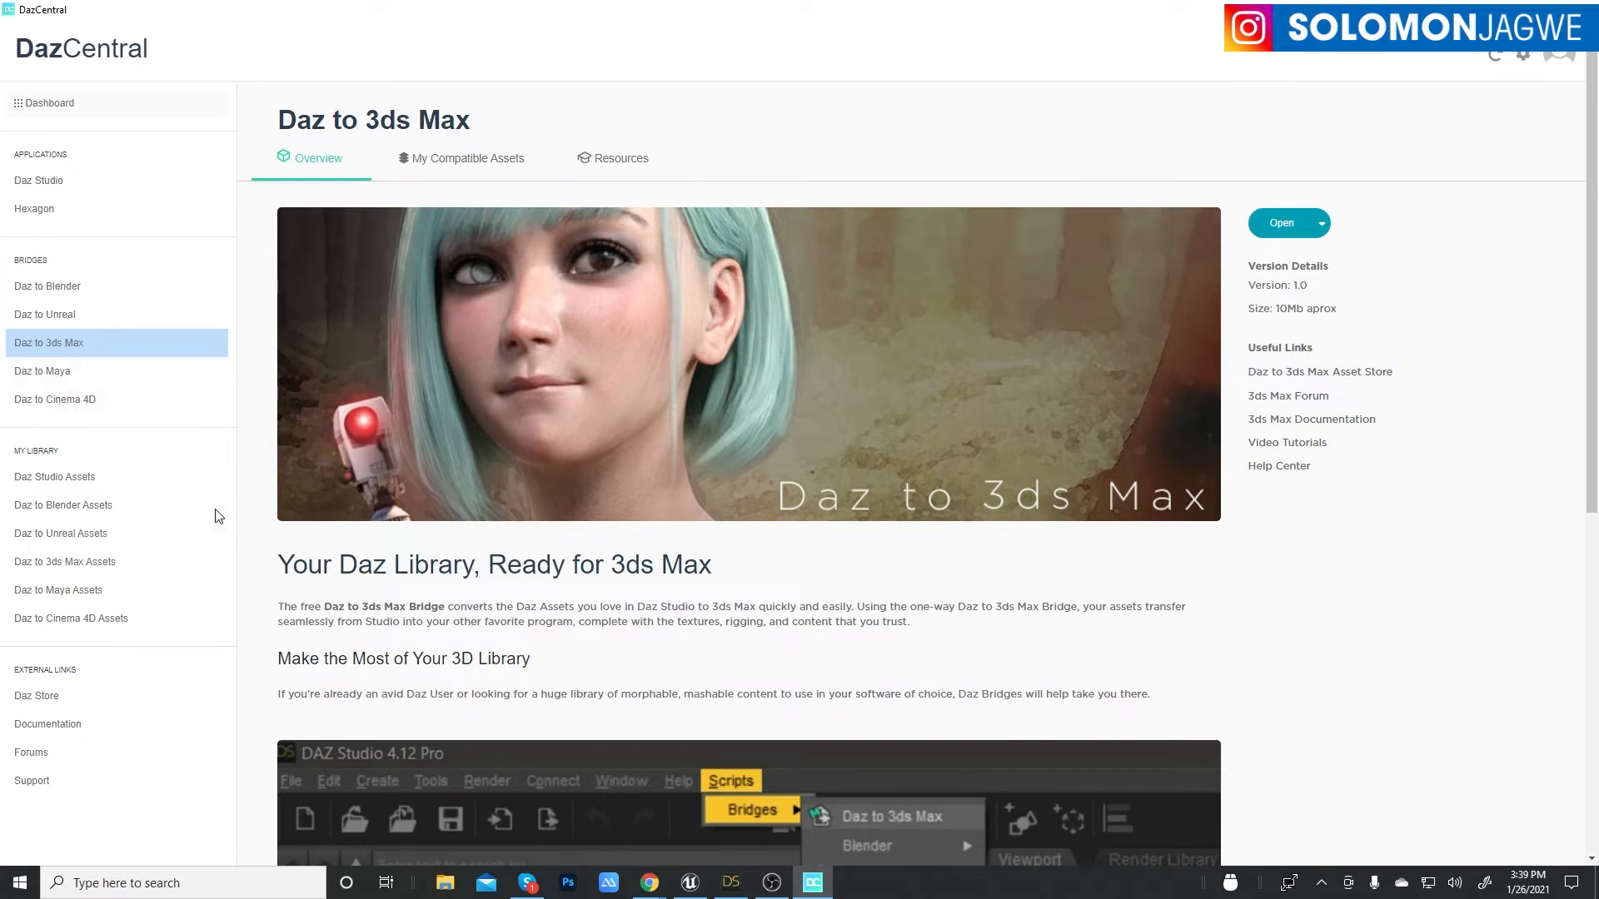
- Show the Daz Studio assets, and minimize DazCentral to select the DAZ Install Manager shortcut on the desktop
click(53, 478)
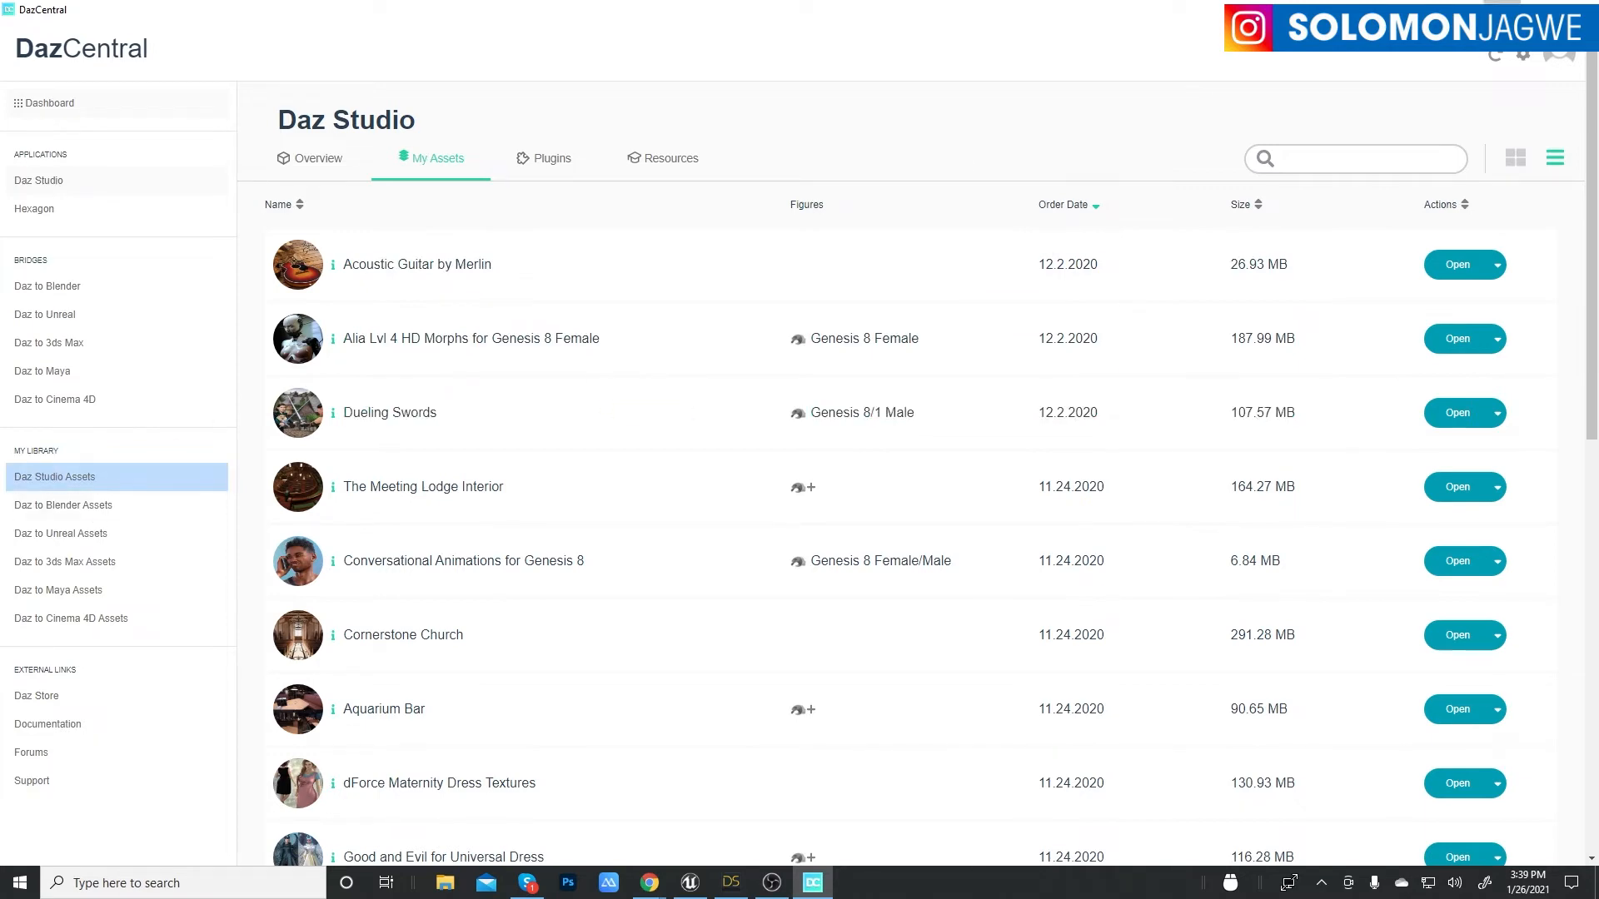
click(1502, 10)
click(1502, 12)
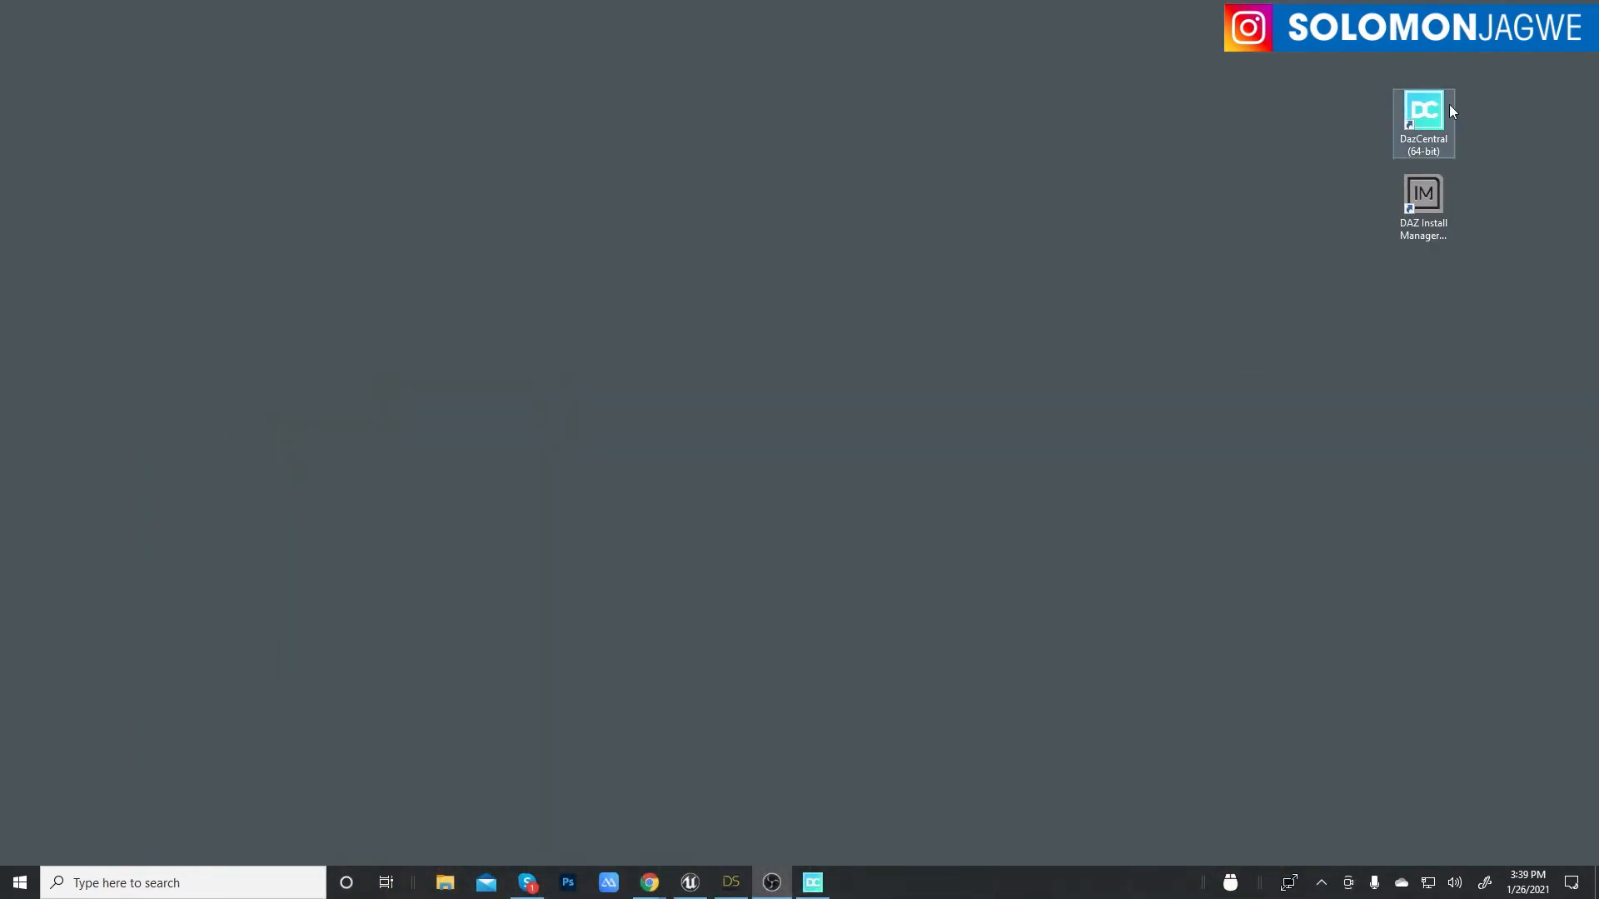
click(1432, 212)
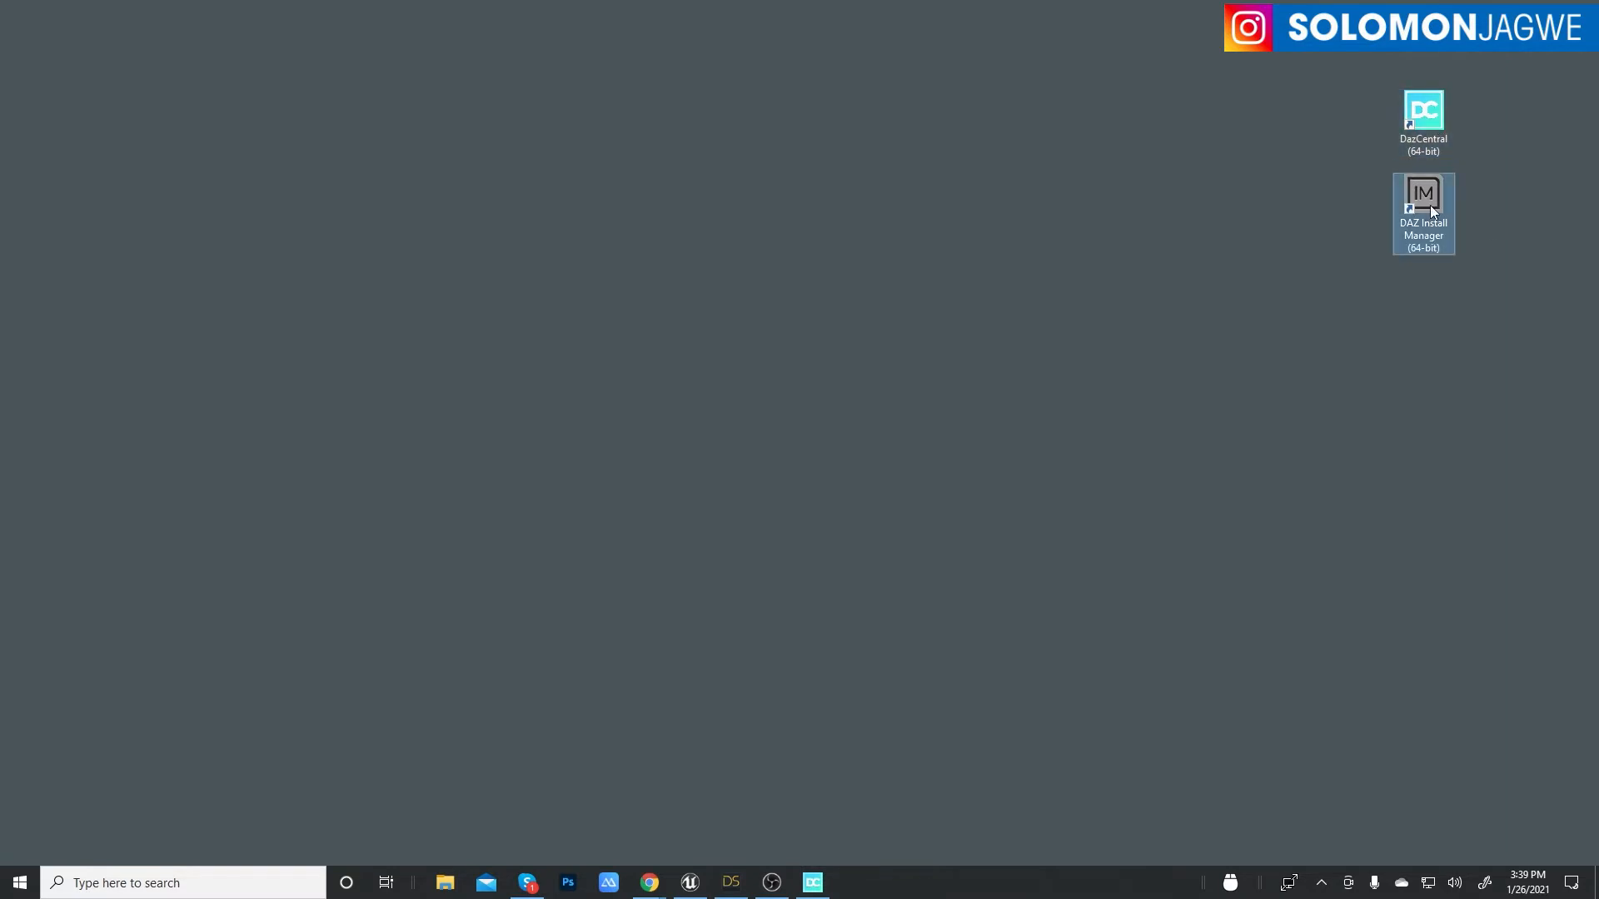
- Show the character scene in DAZ Studio, and switch back to DazCentral
click(1435, 122)
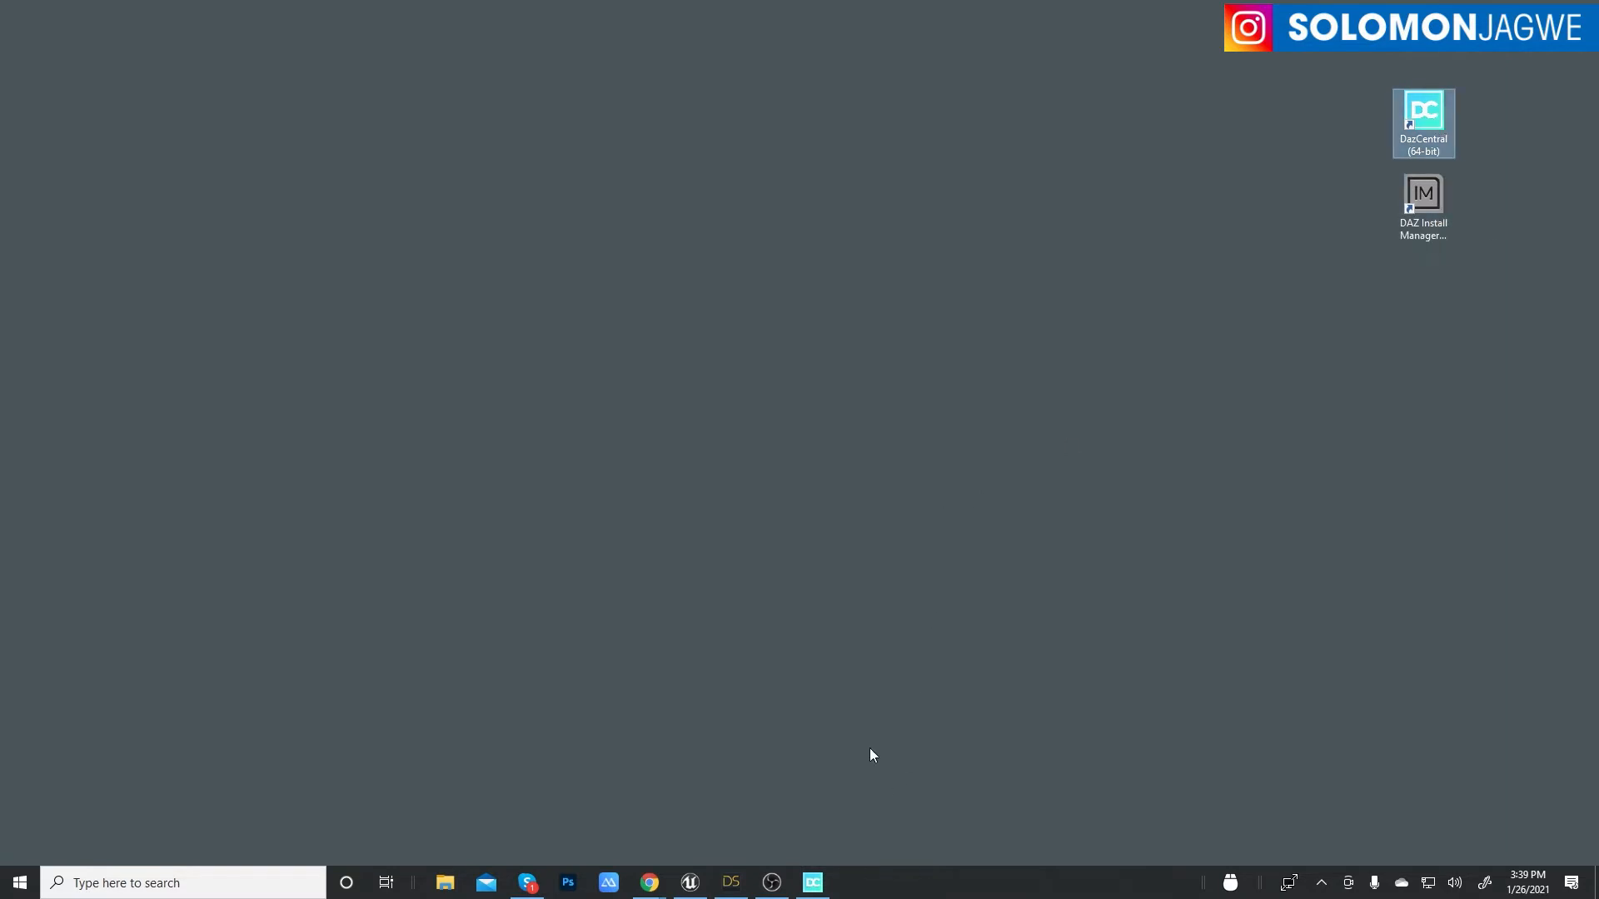
mouse_move(816, 891)
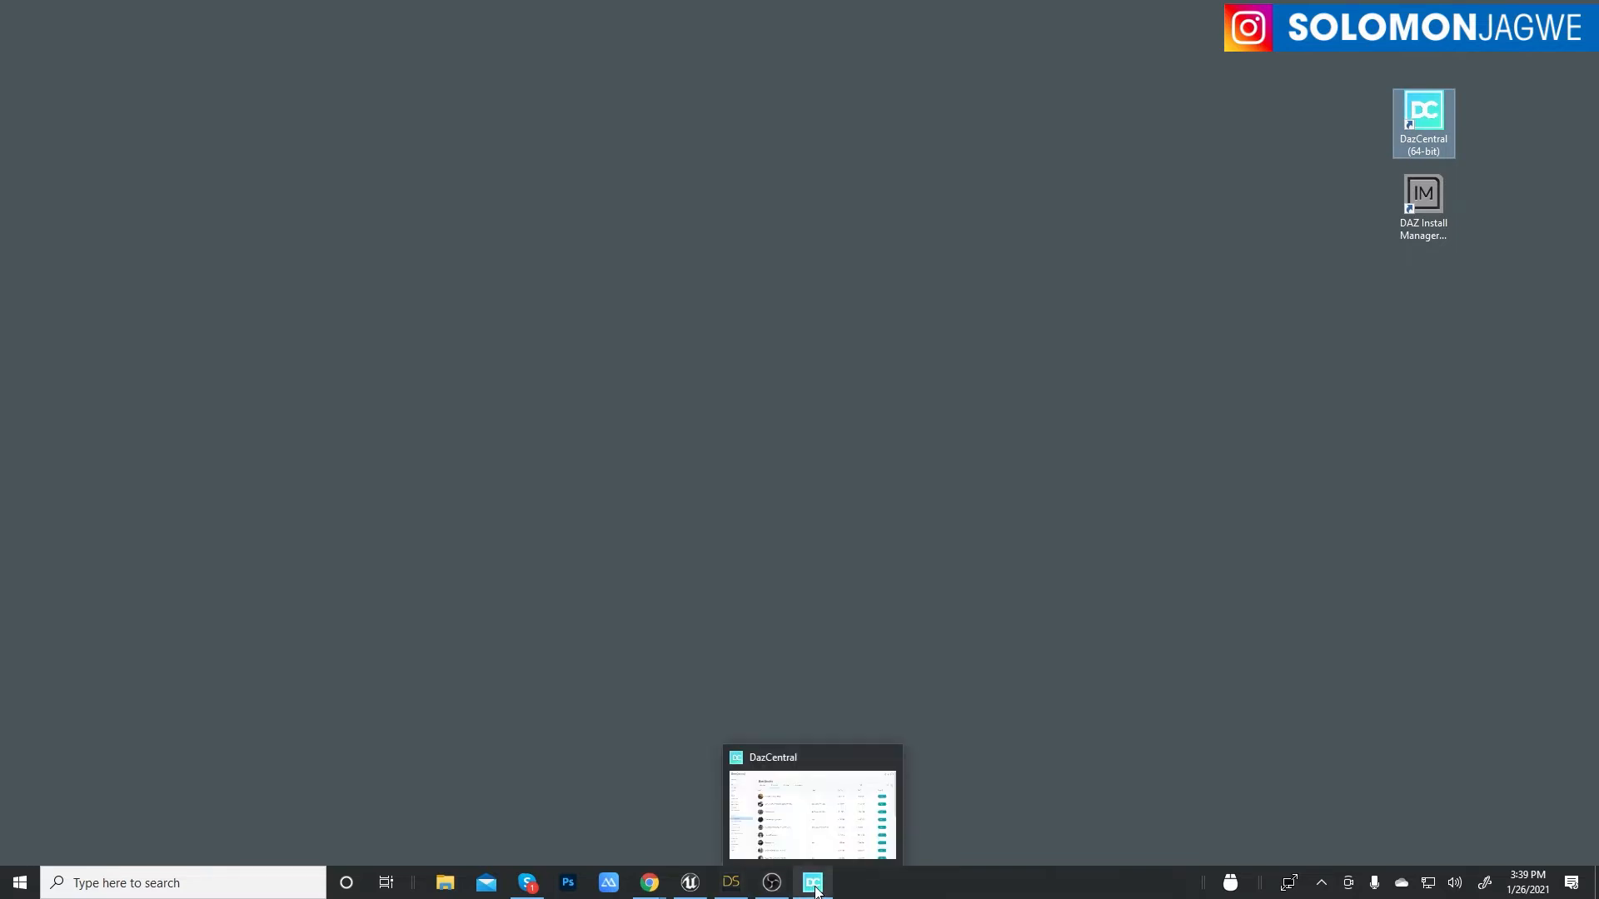
mouse_move(721, 890)
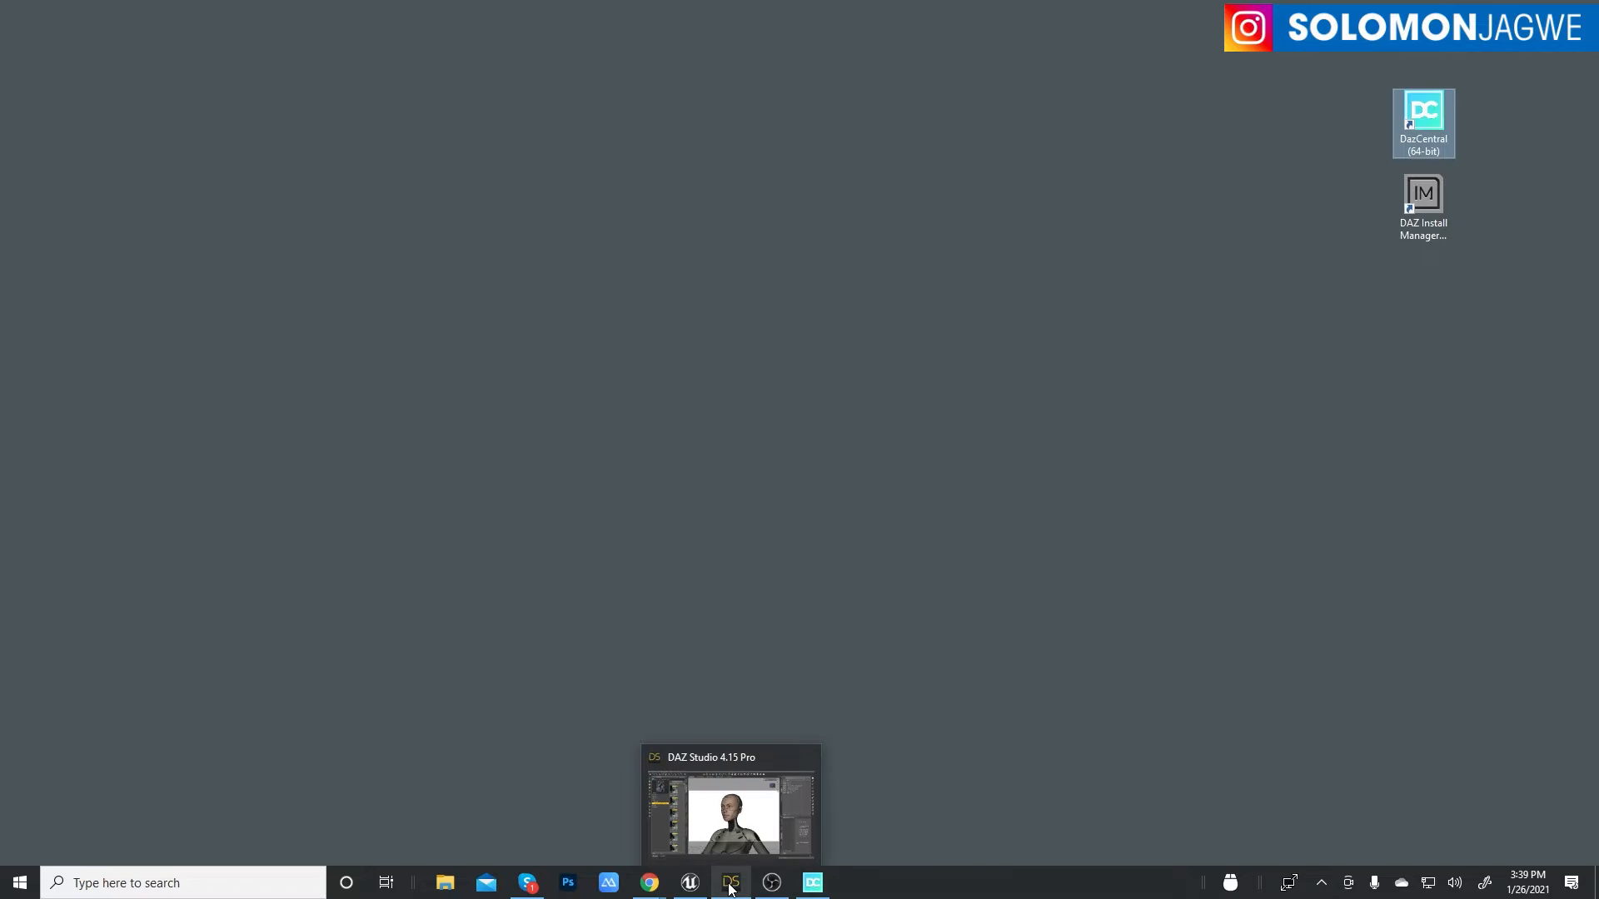
click(730, 887)
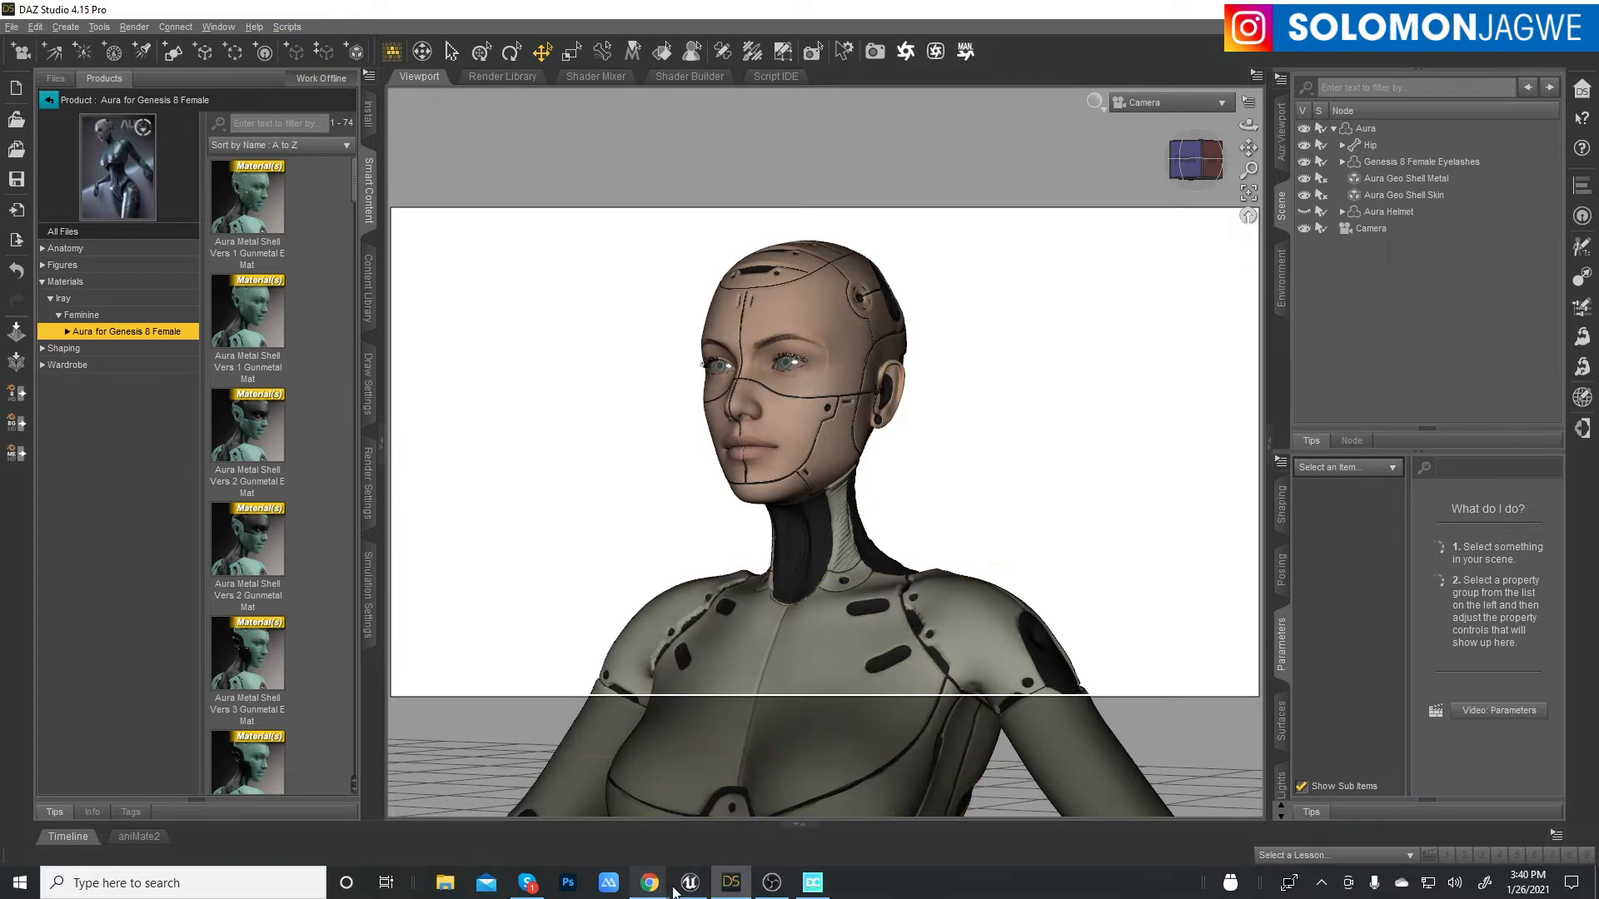
click(812, 885)
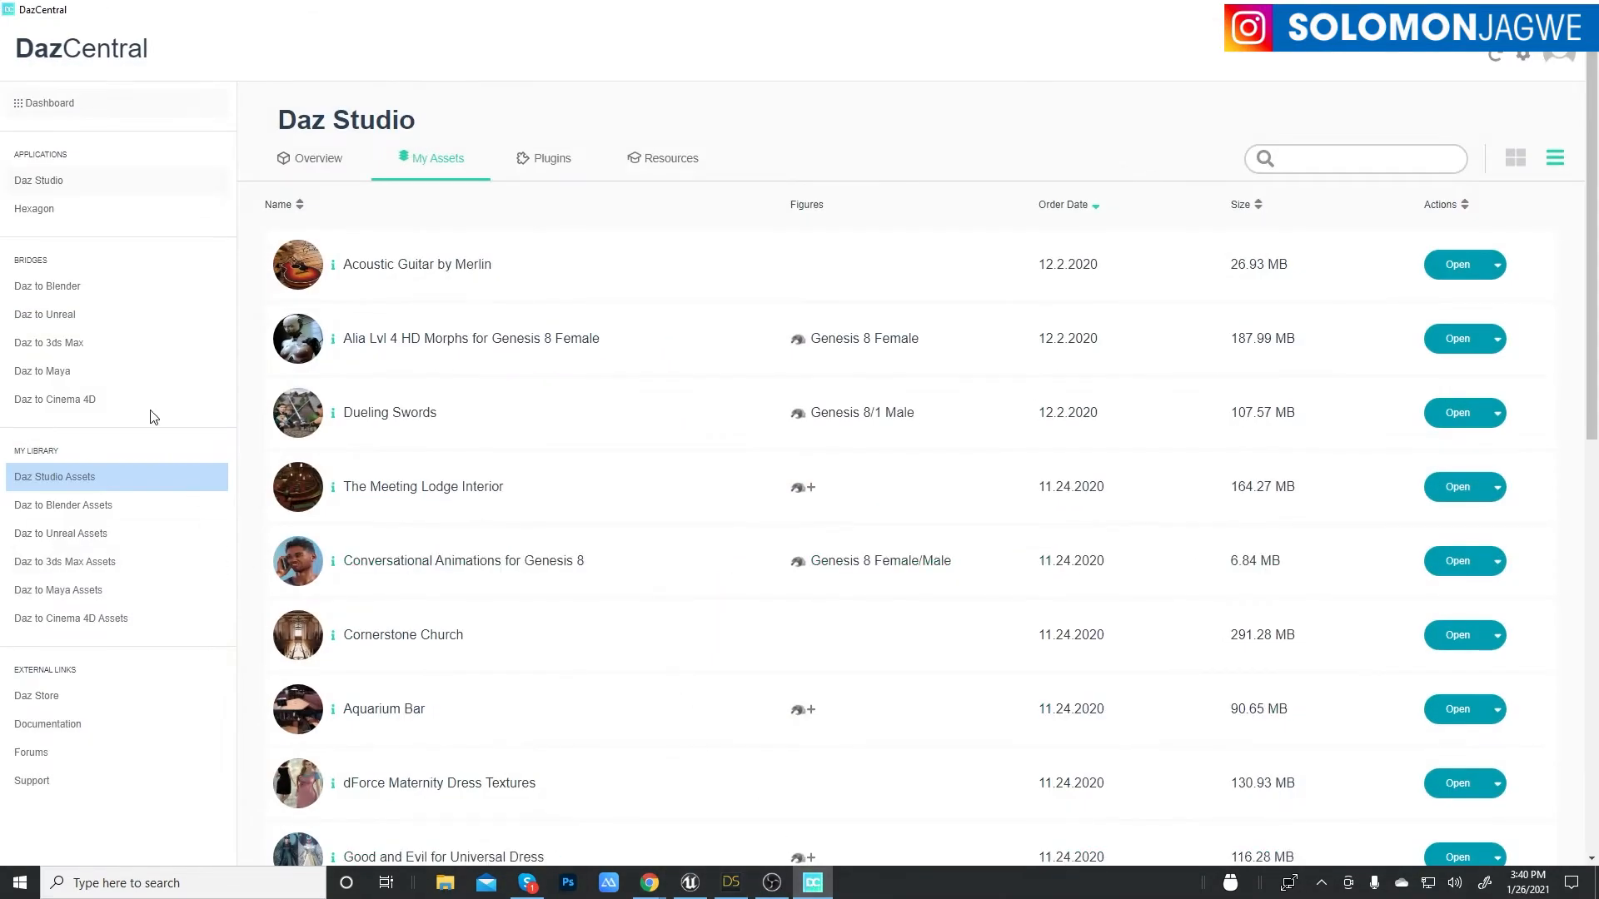
- Examine the compatible assets of the Daz to Blender, Unreal, 3ds Max and Maya bridges
click(50, 291)
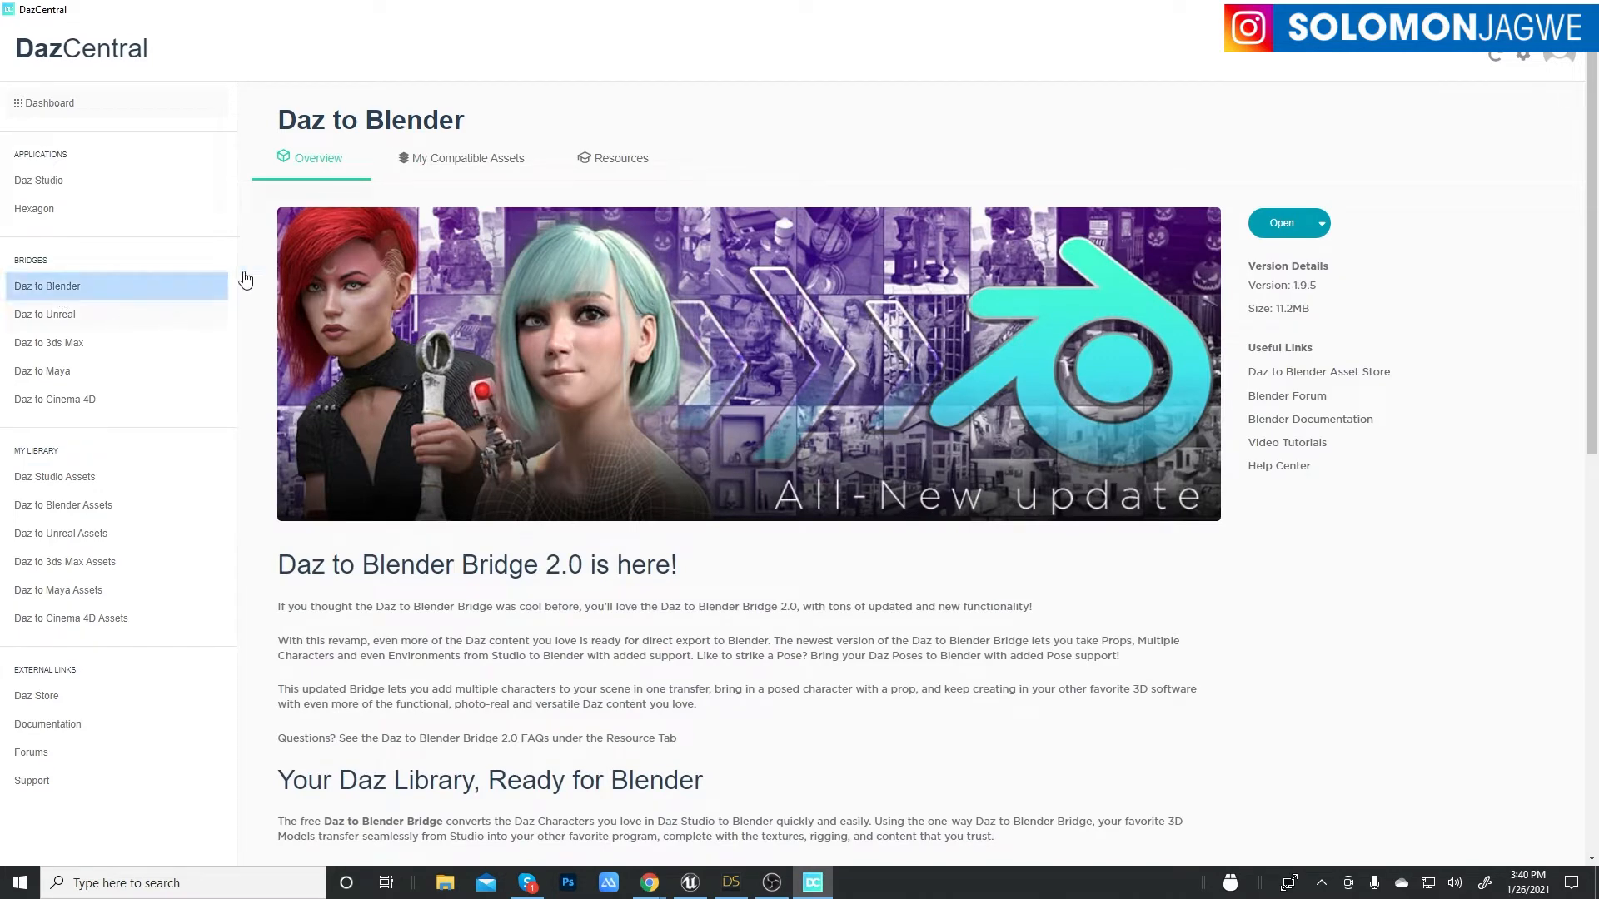
click(466, 159)
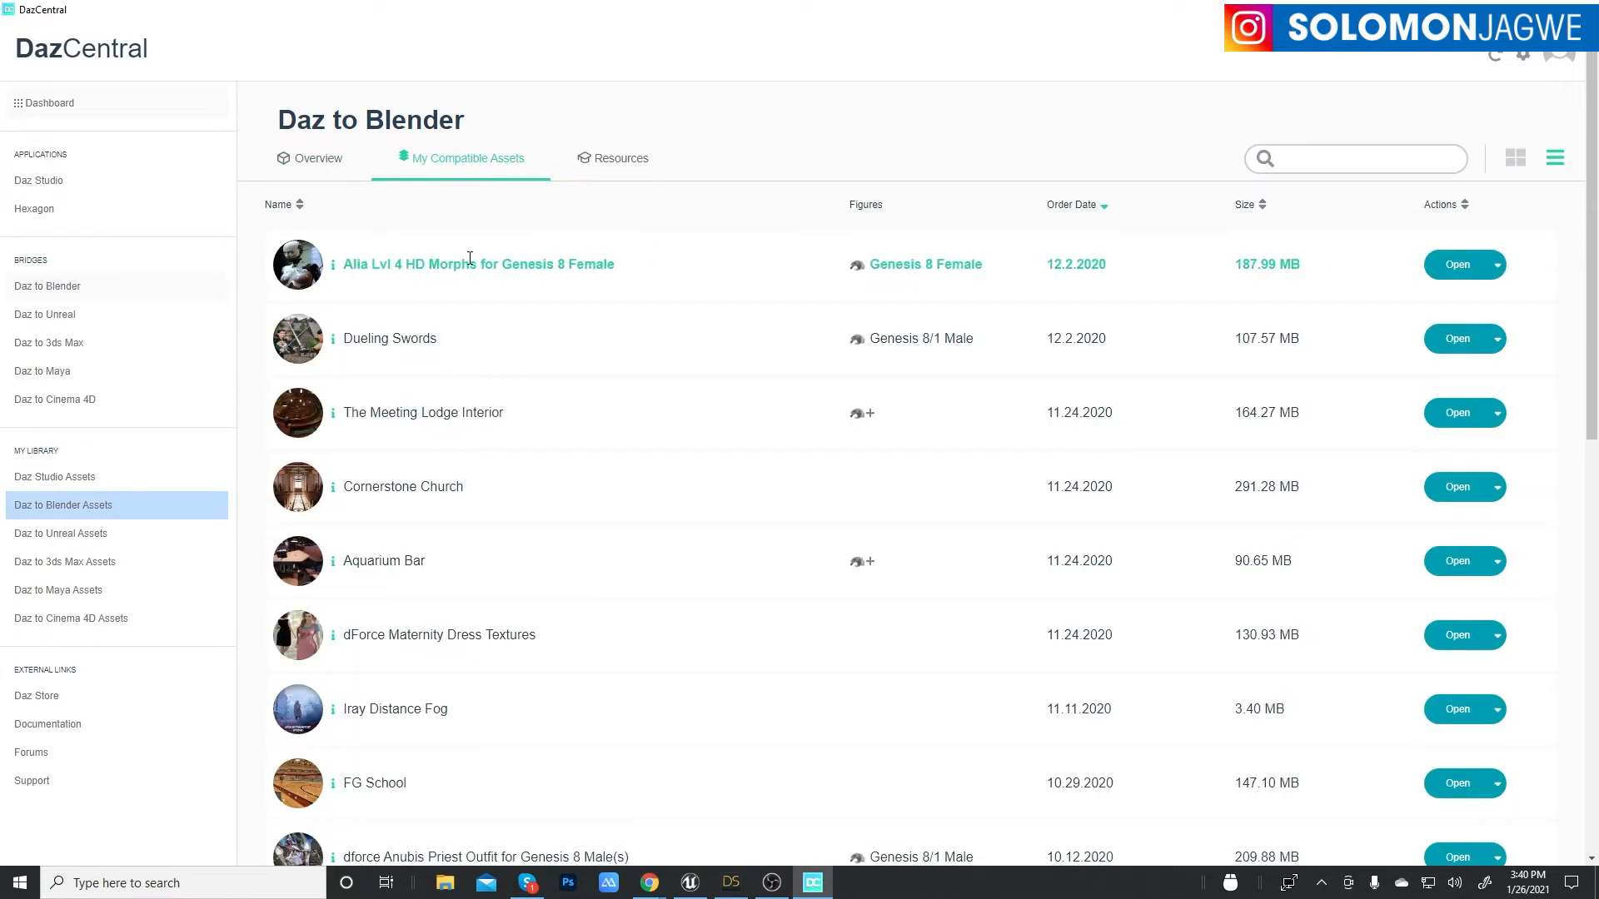
click(51, 324)
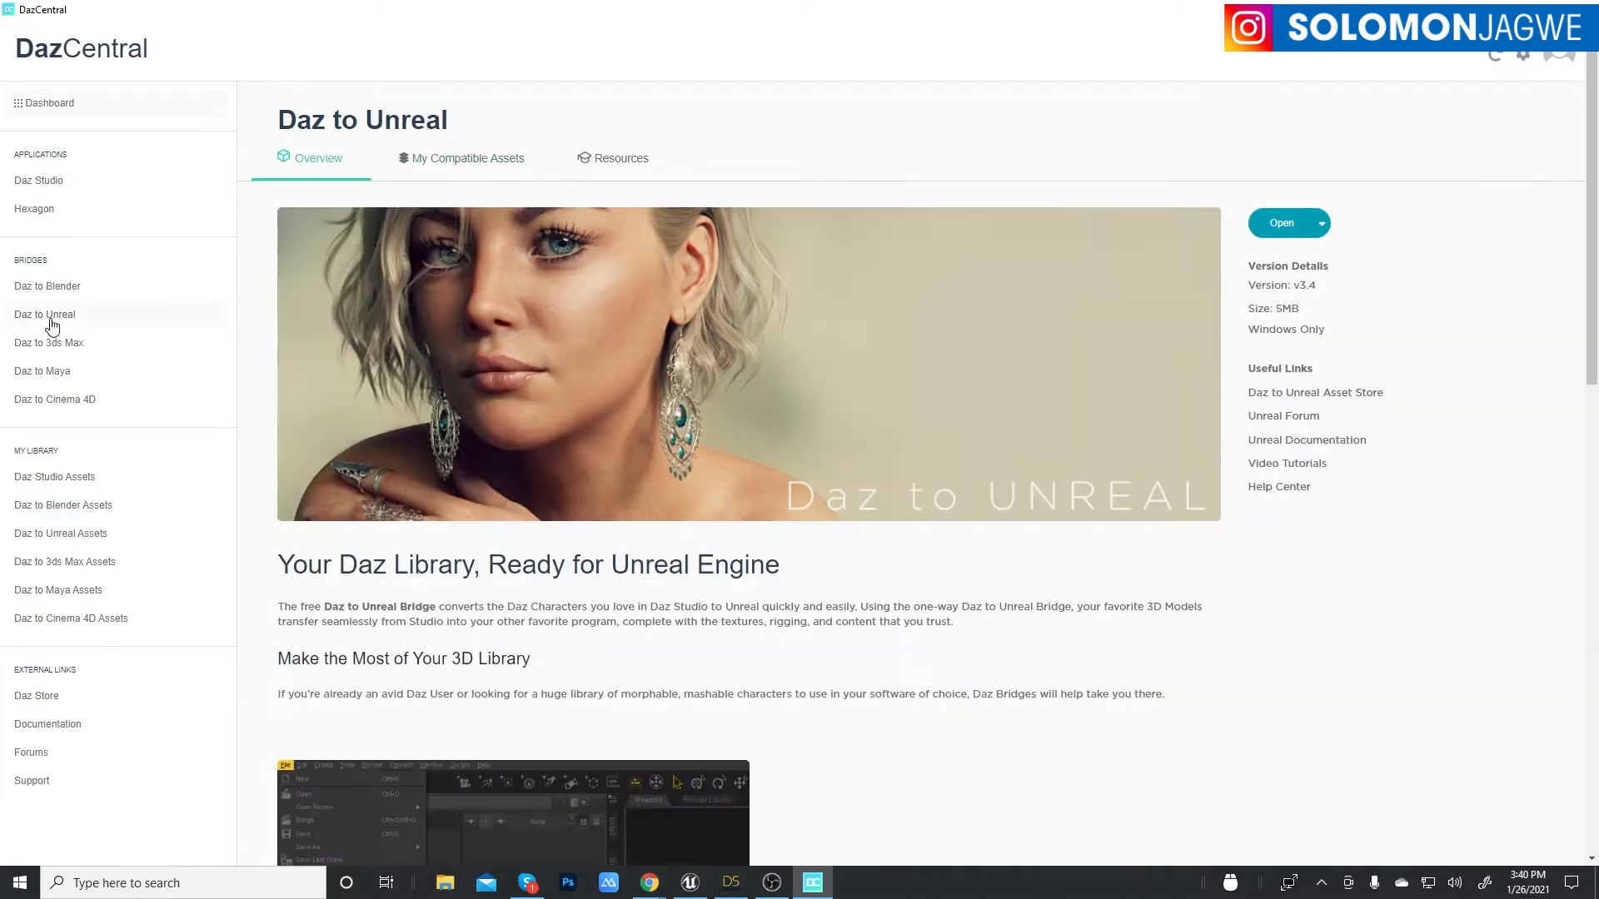
click(462, 158)
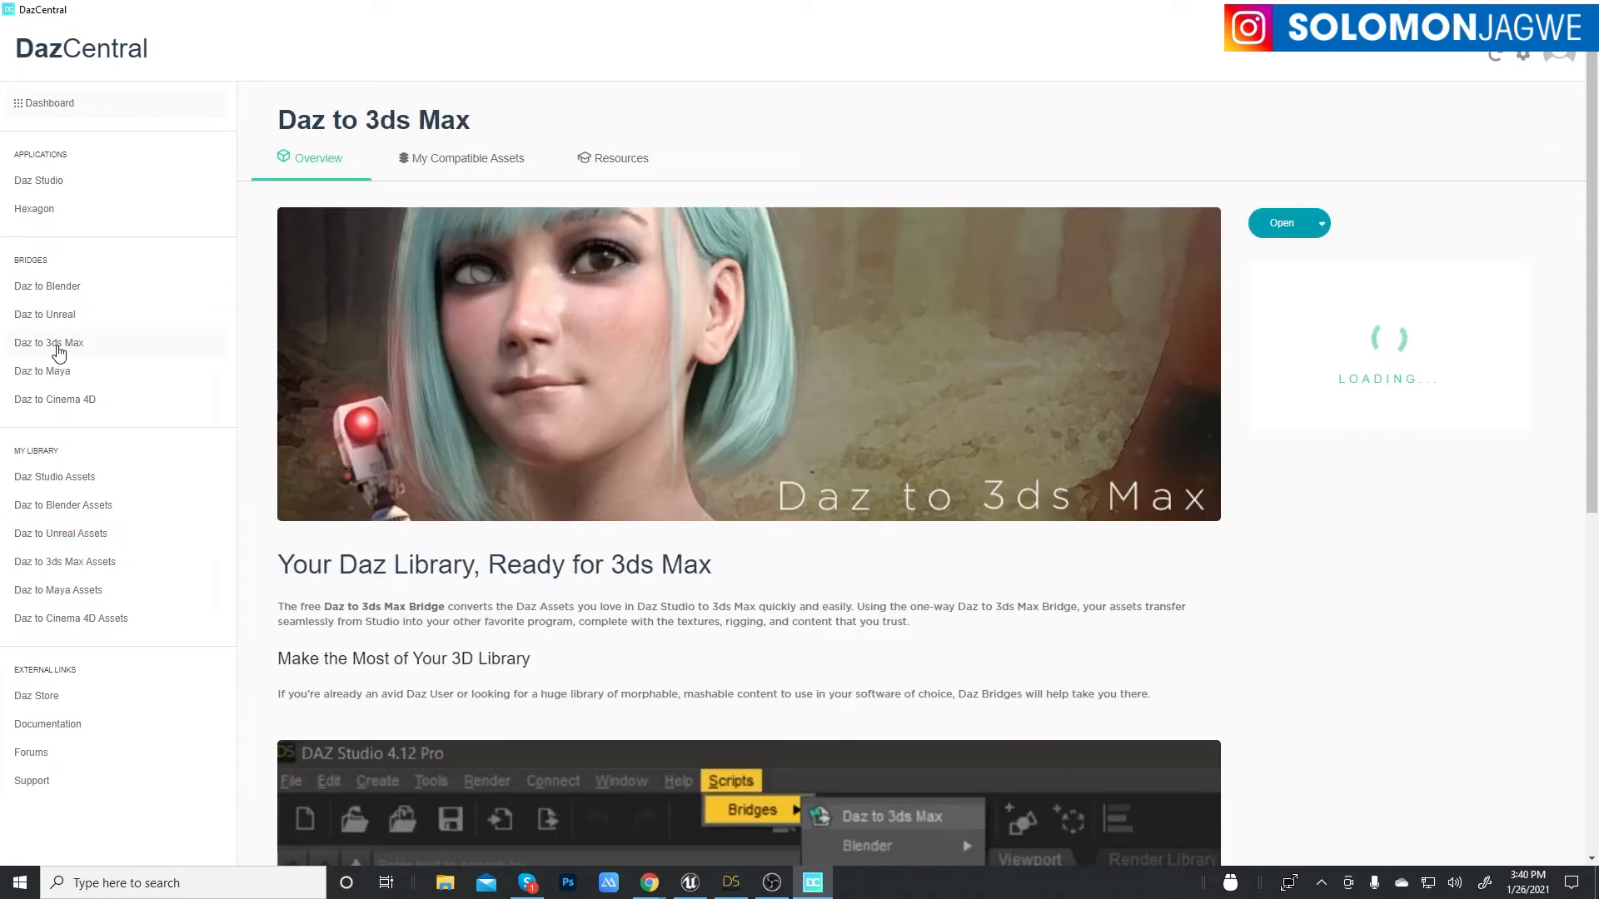
click(458, 156)
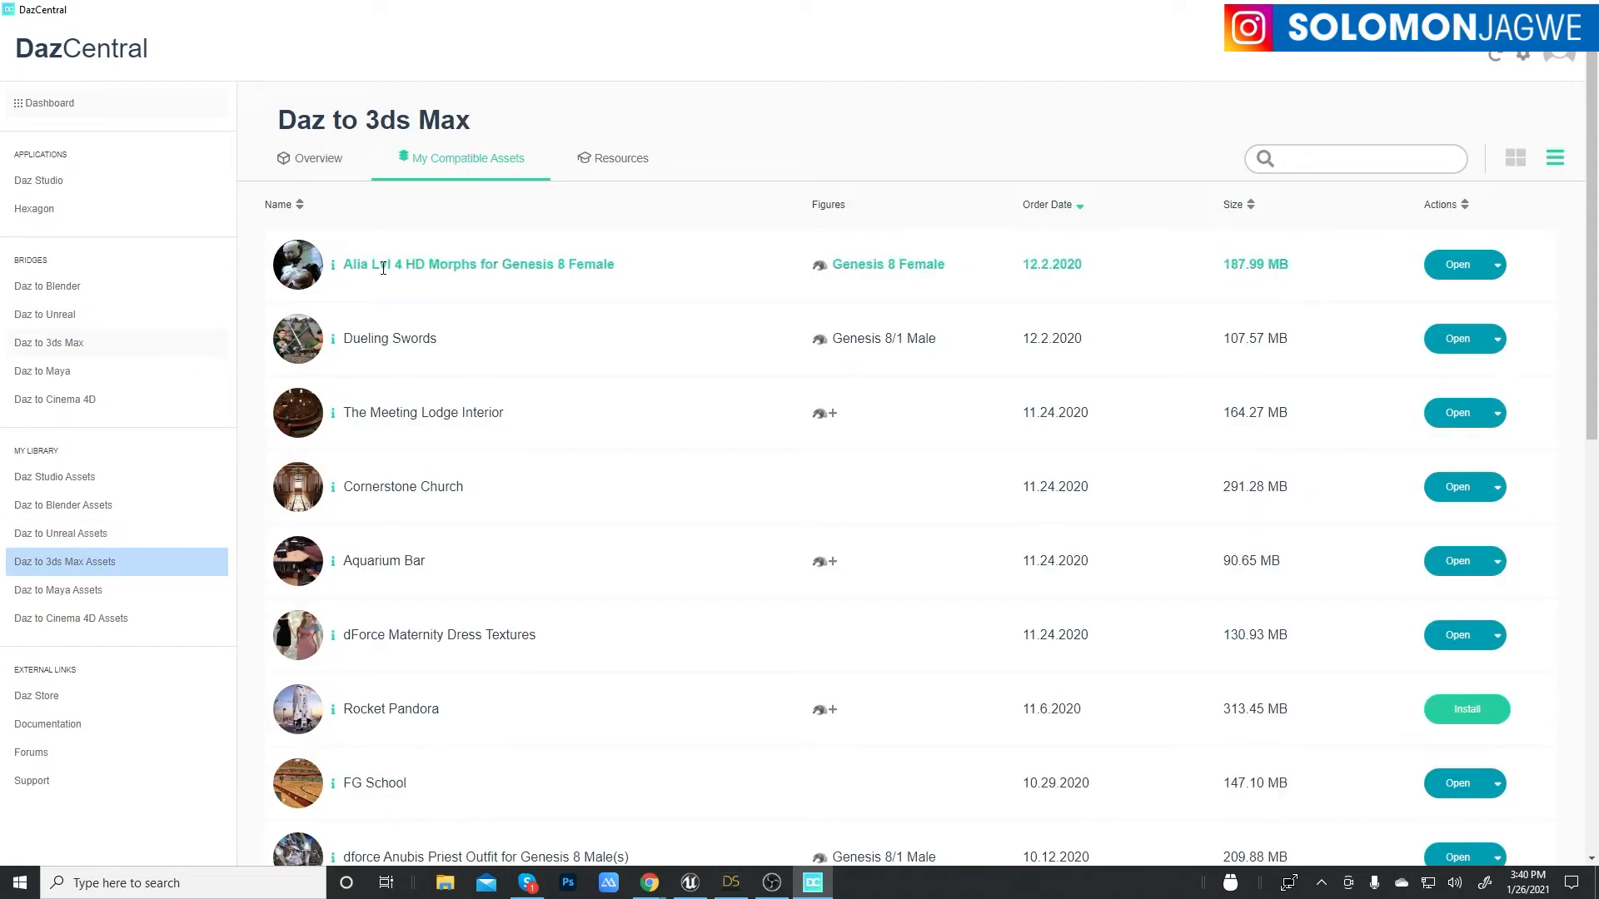
click(119, 377)
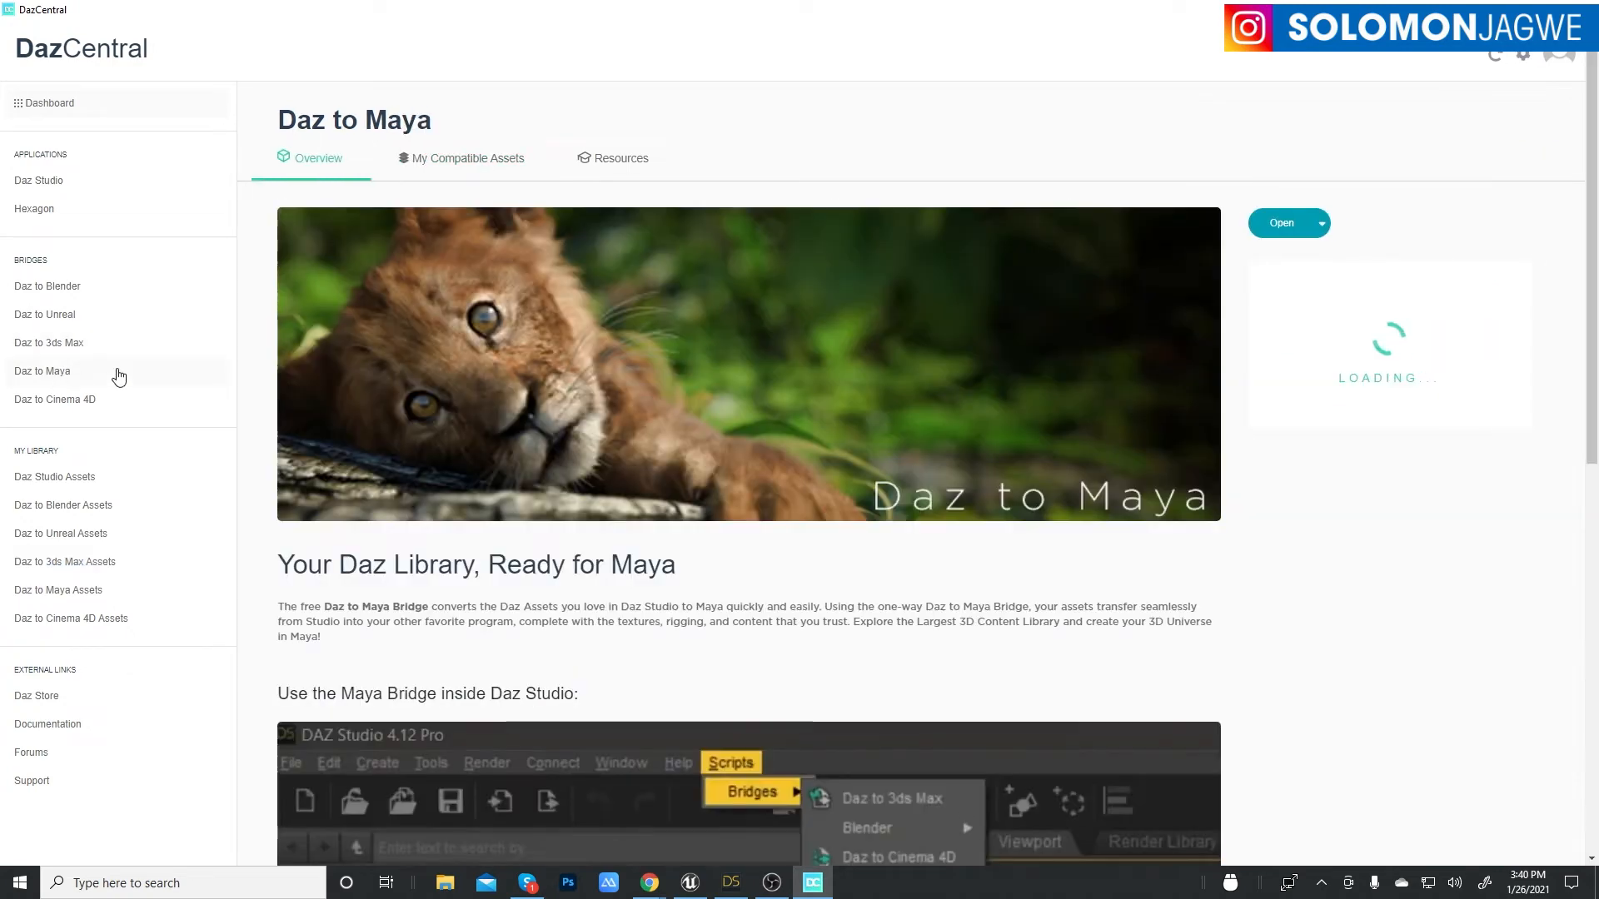
click(463, 158)
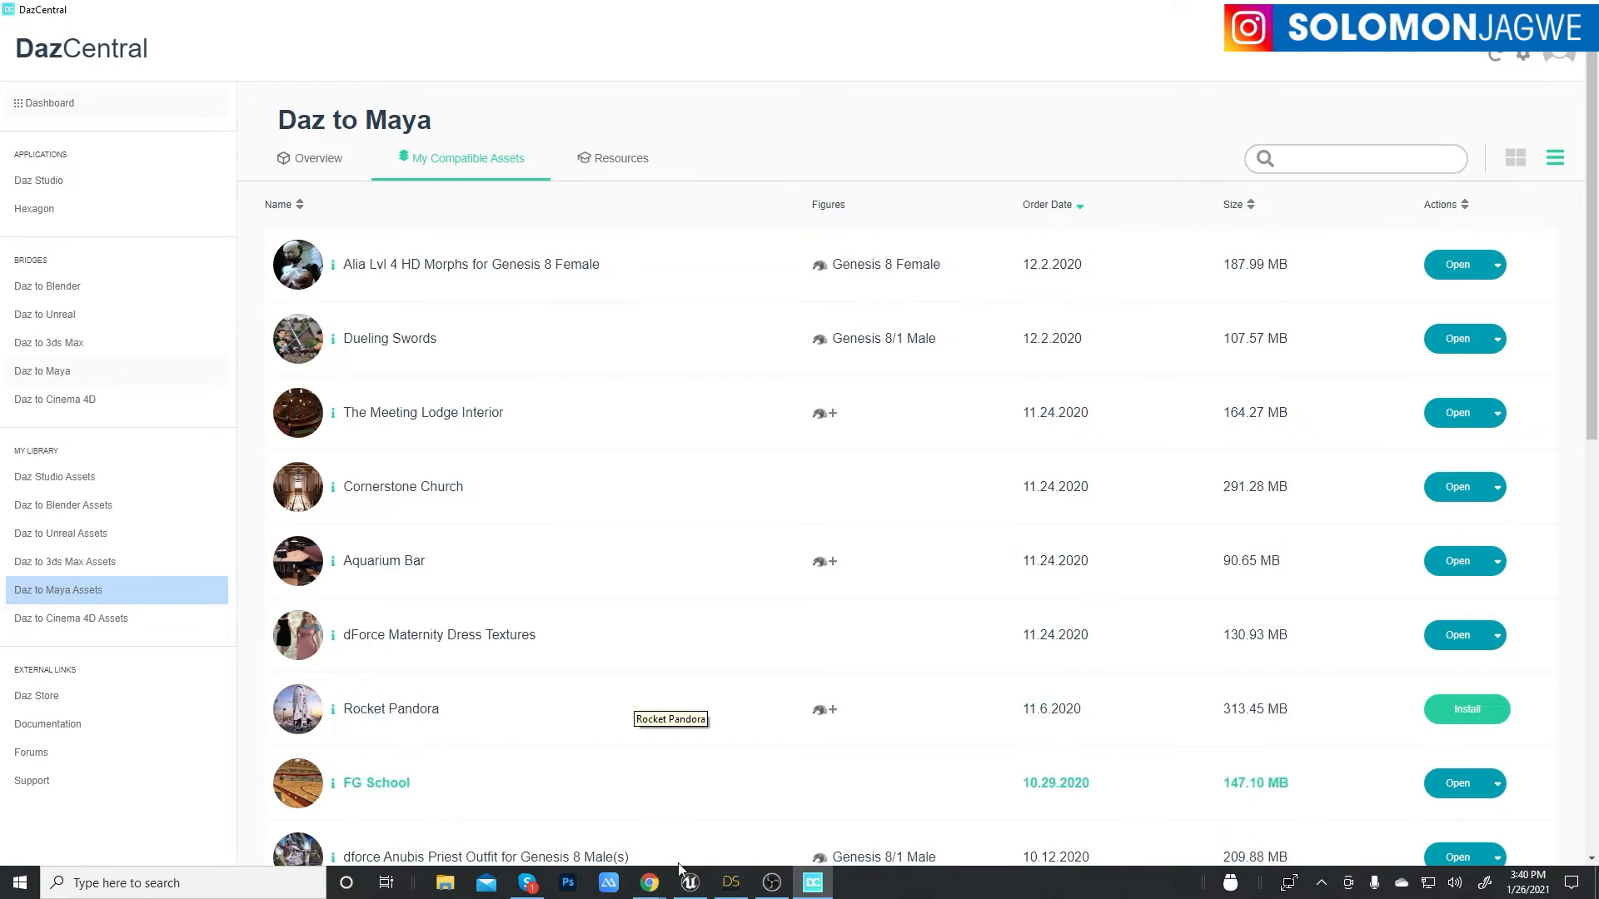
- Switch to Chrome to look through the open daz3d.com pages, including Victoria 8.1 and the shop, and return to DazCentral
mouse_move(658, 890)
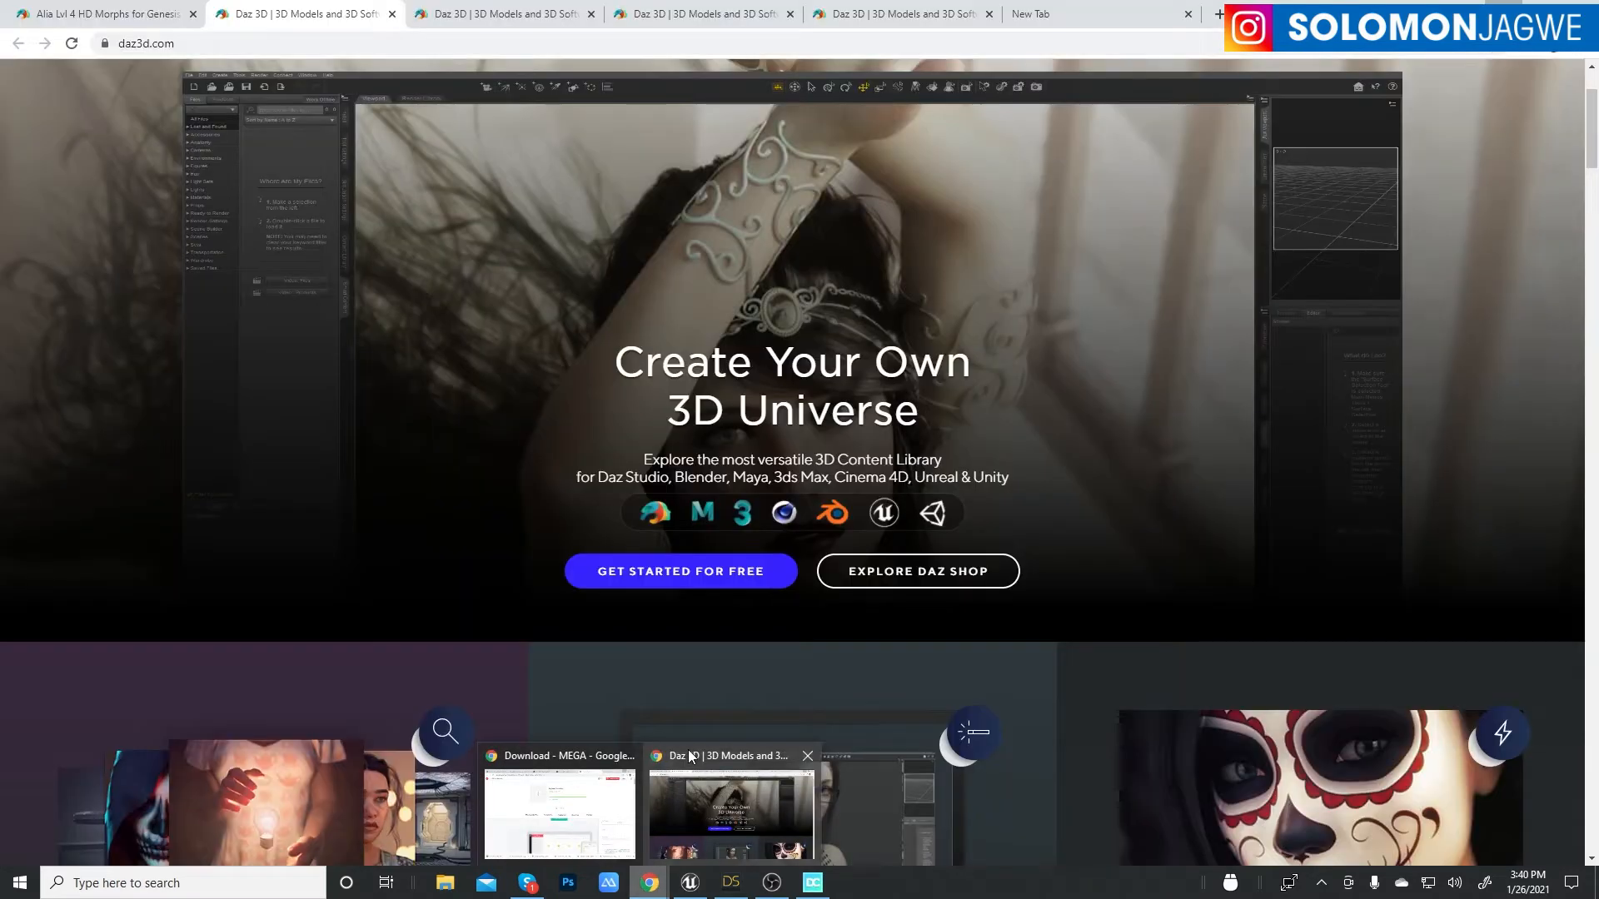
click(688, 750)
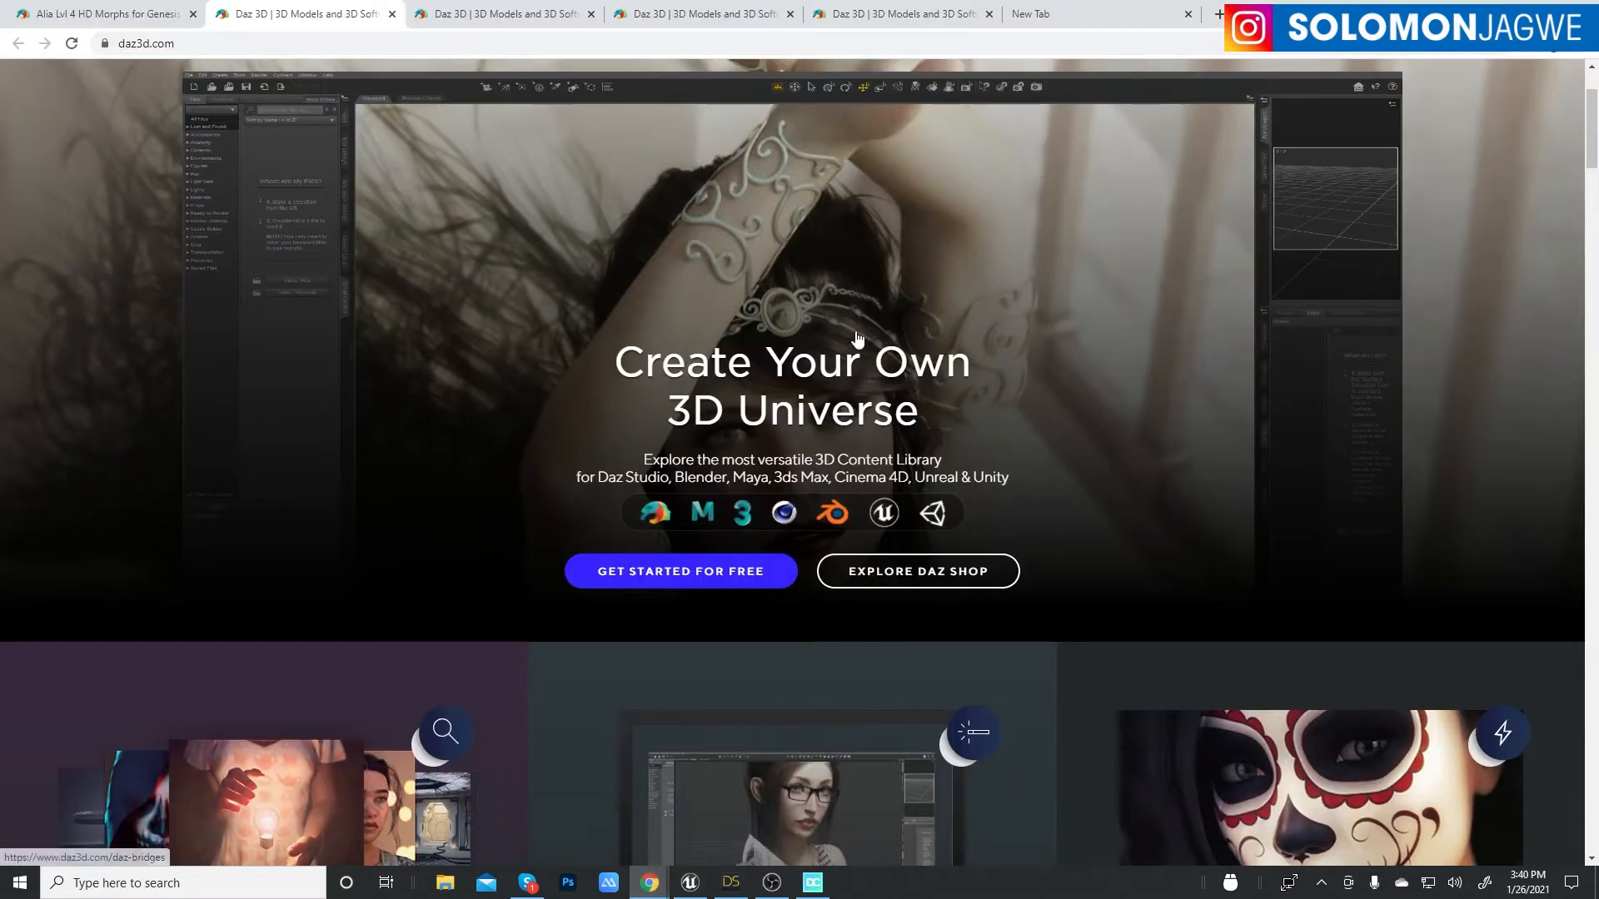
click(870, 15)
click(671, 24)
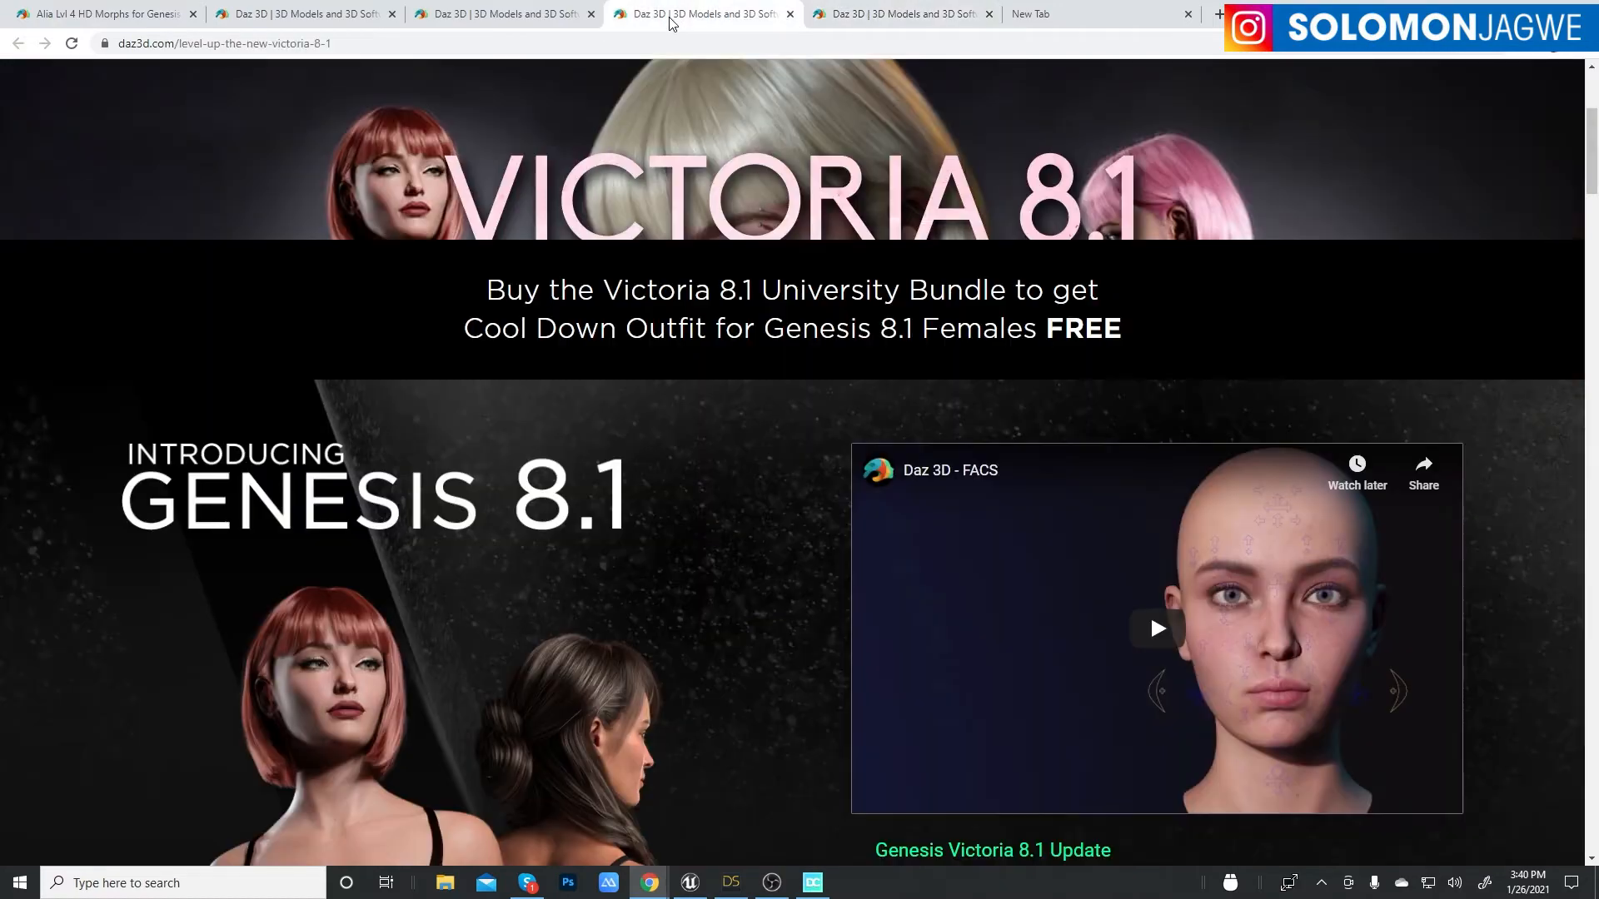
click(500, 14)
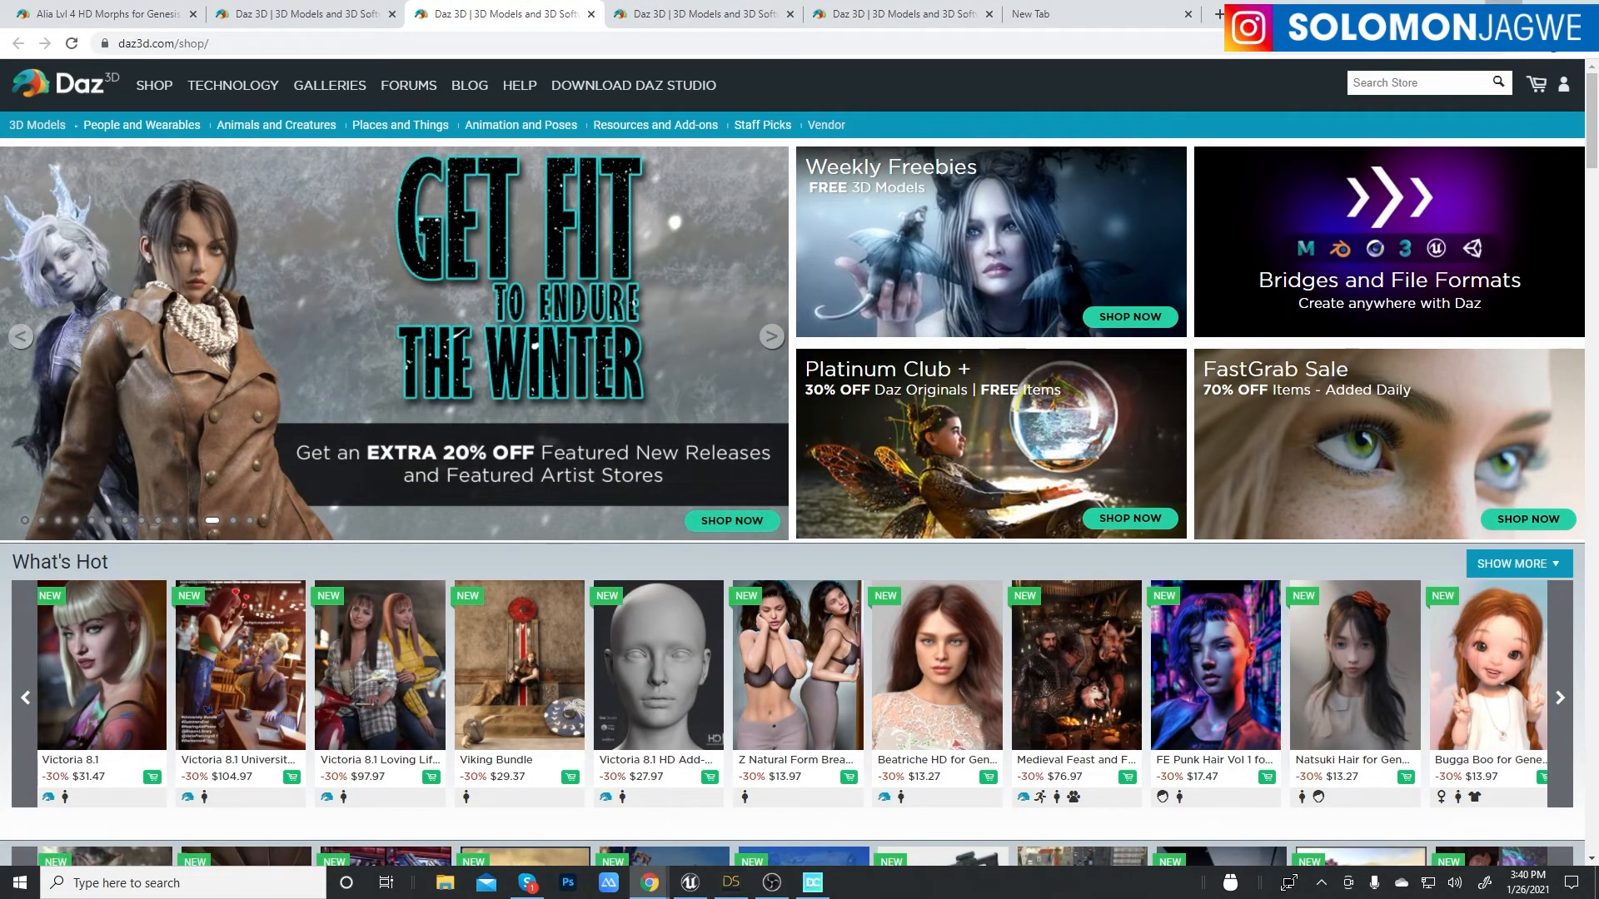
click(1503, 10)
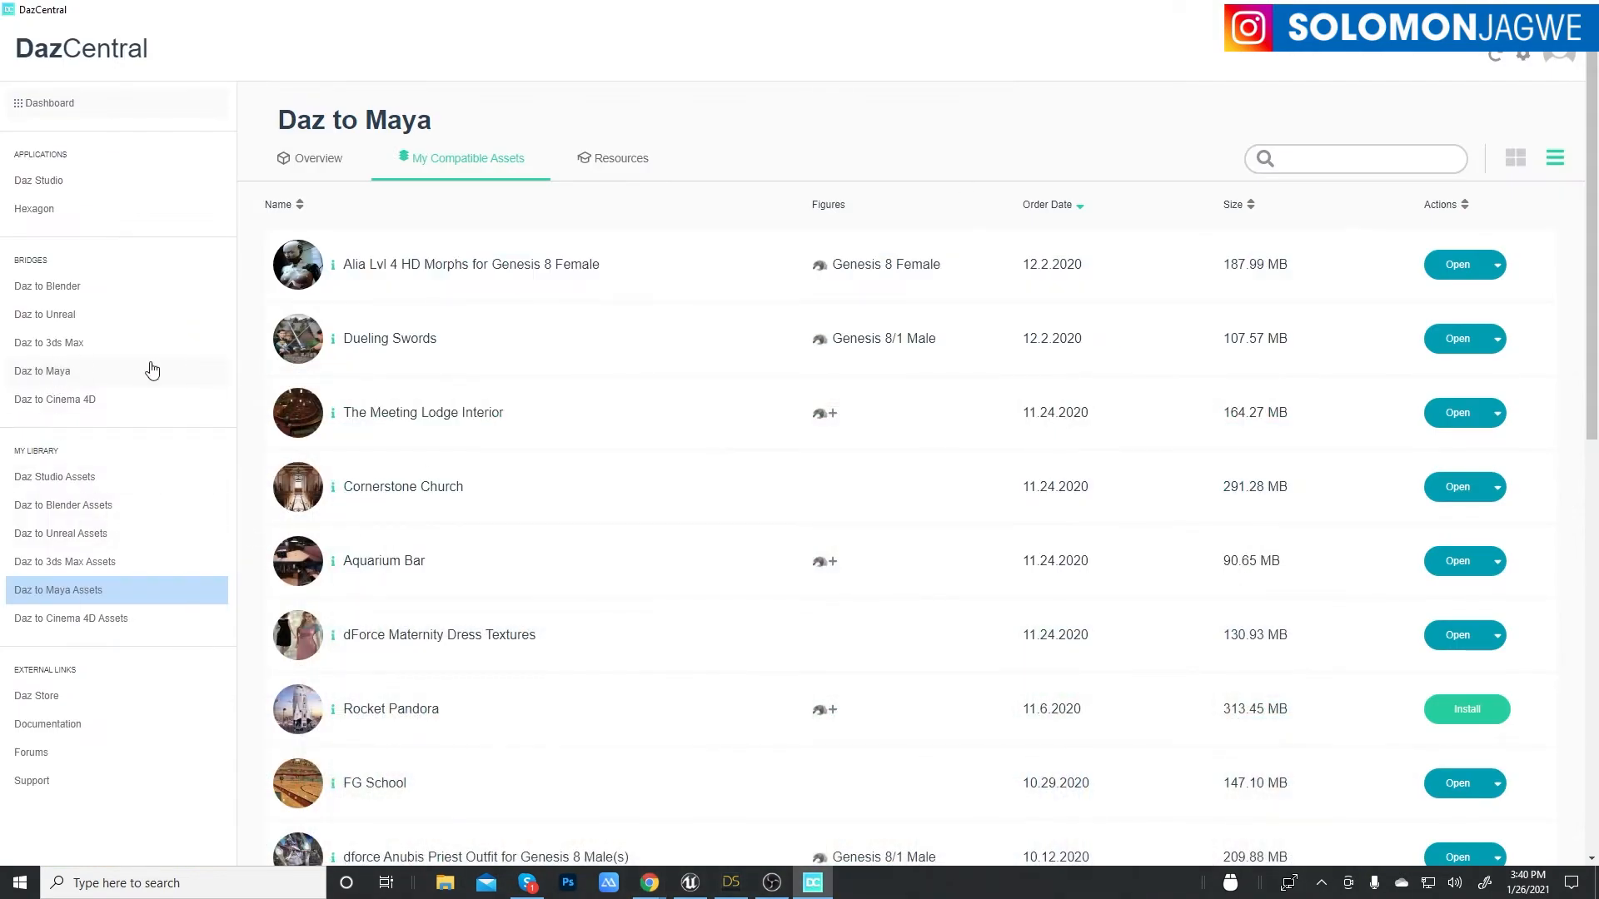
- Review the compatible assets for Daz to Maya, 3ds Max, Unreal and Blender, ending with the Daz Studio assets
click(39, 378)
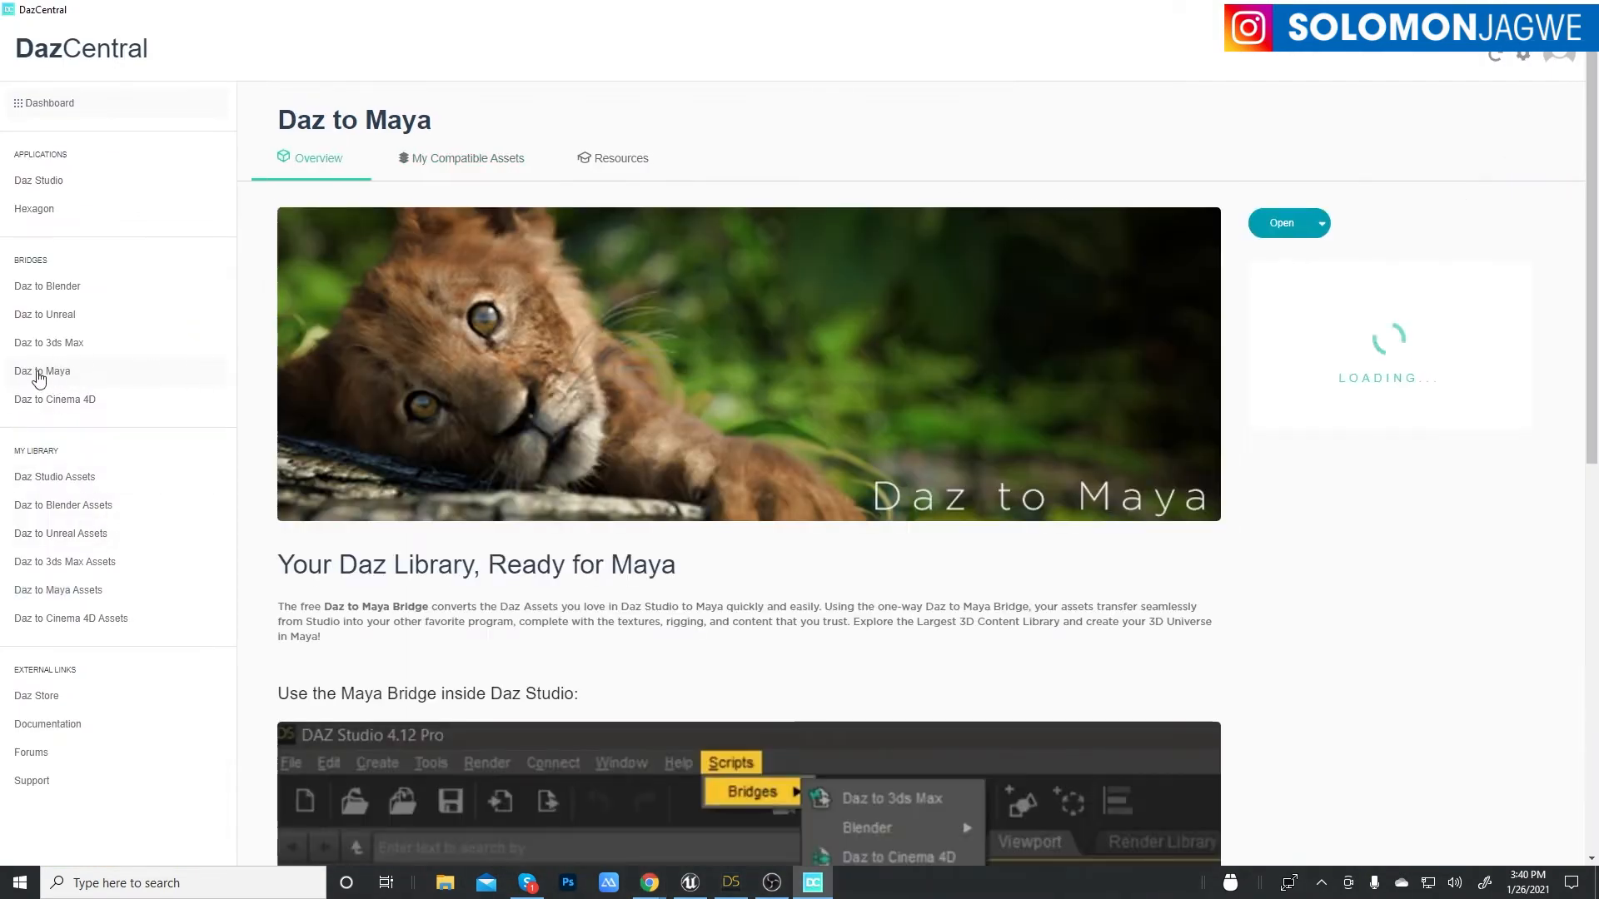
click(465, 173)
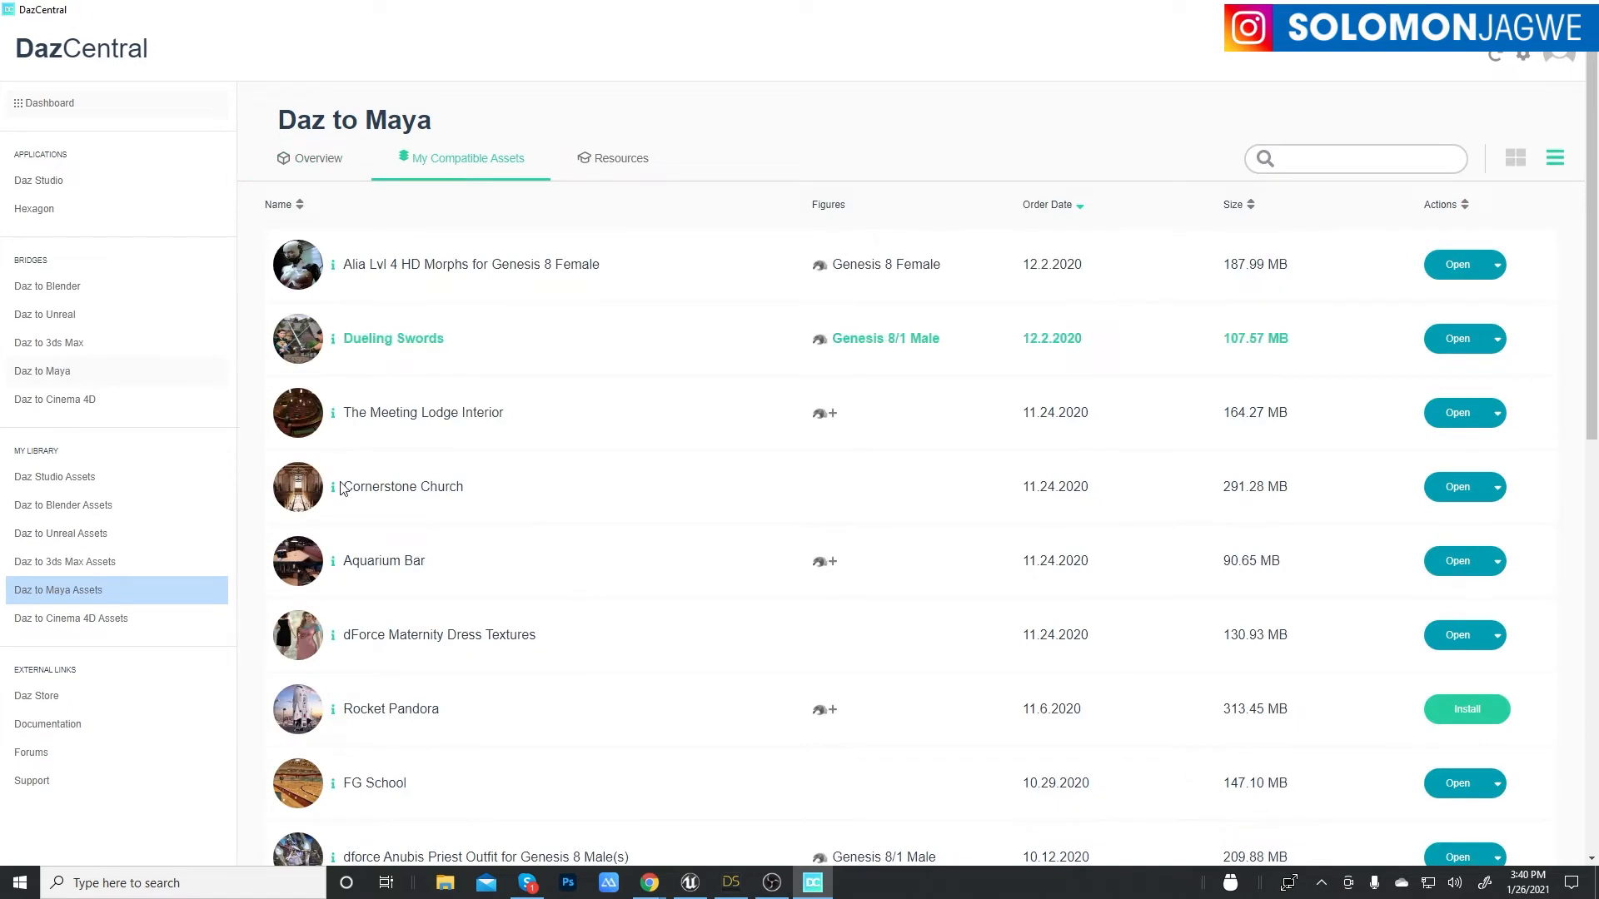
click(93, 561)
click(90, 540)
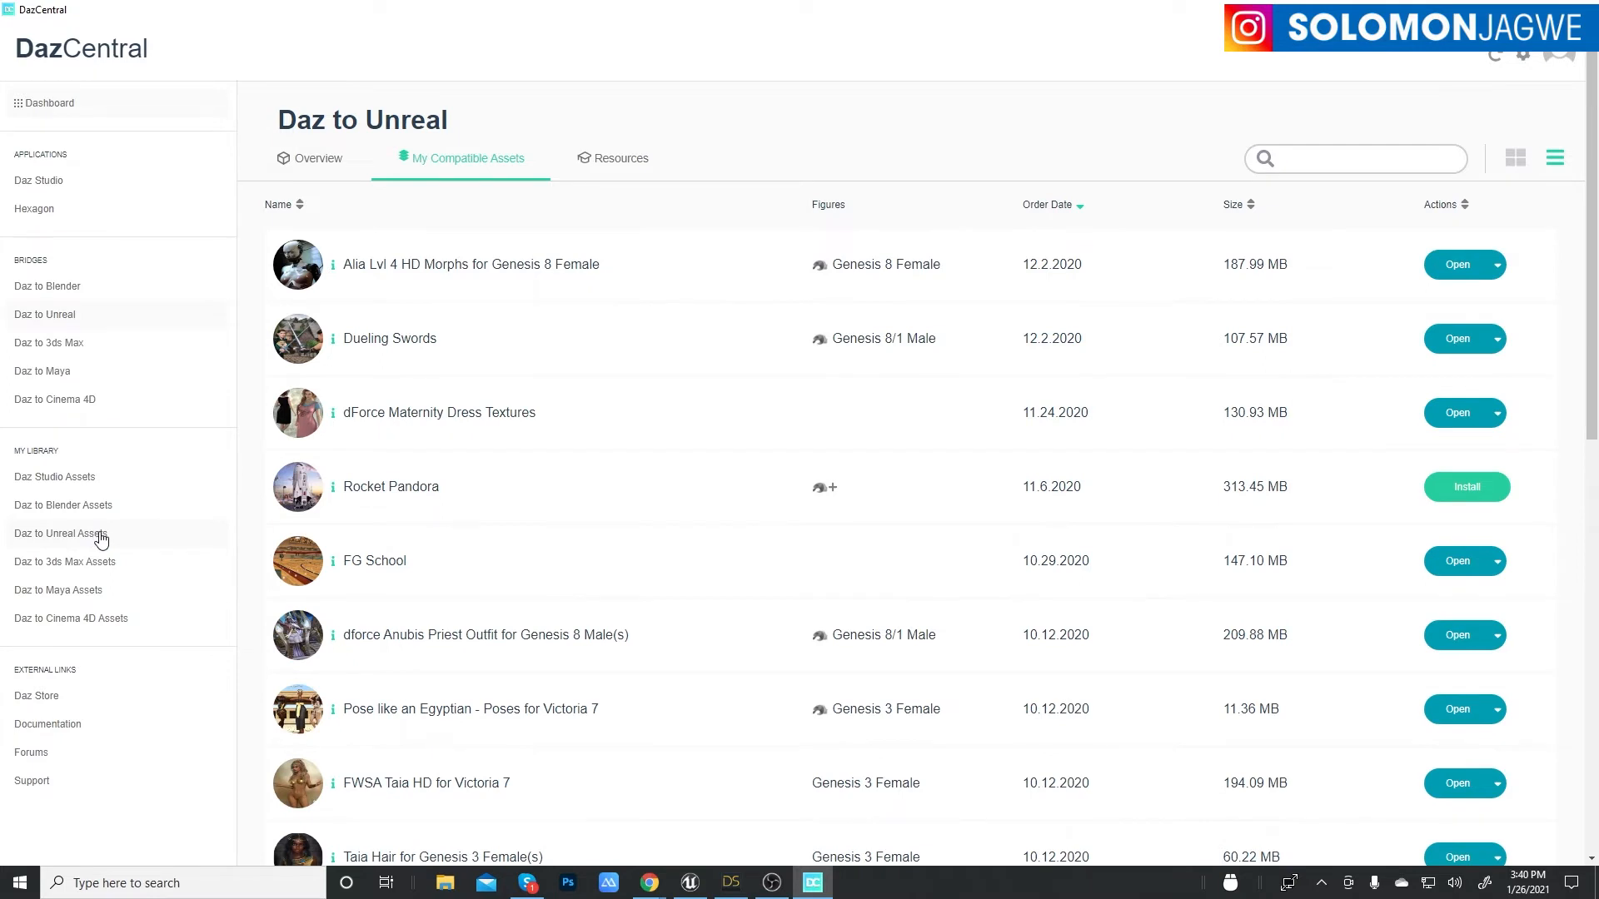
click(84, 509)
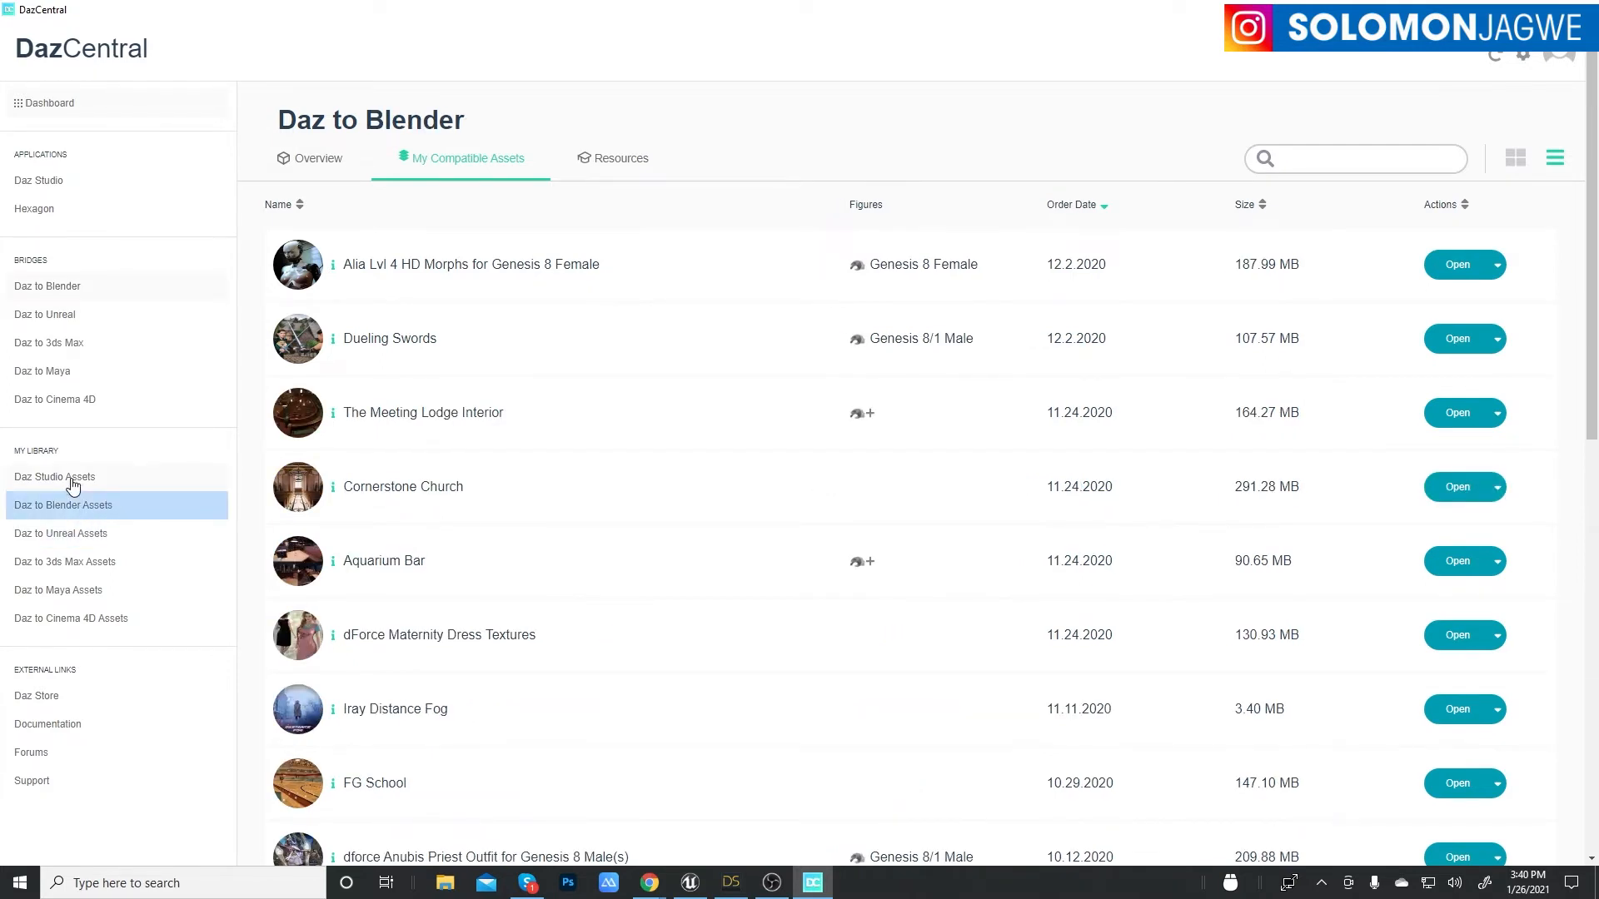
click(73, 483)
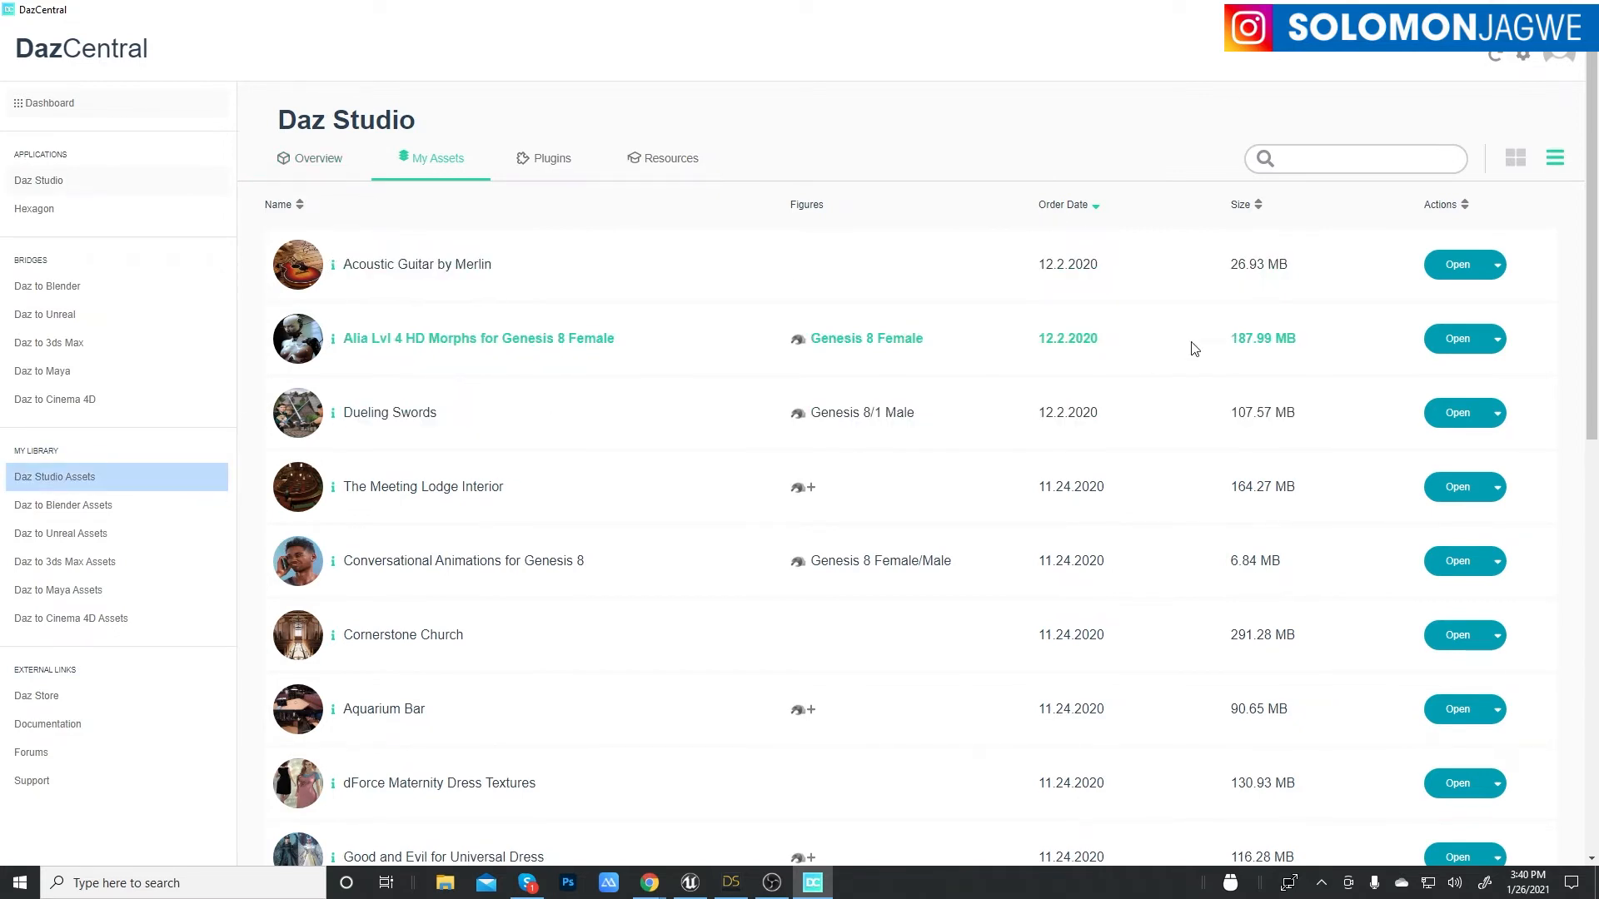
- Compare the library's asset lists for the Blender, Unreal, 3ds Max, Maya and Cinema 4D bridges
click(133, 509)
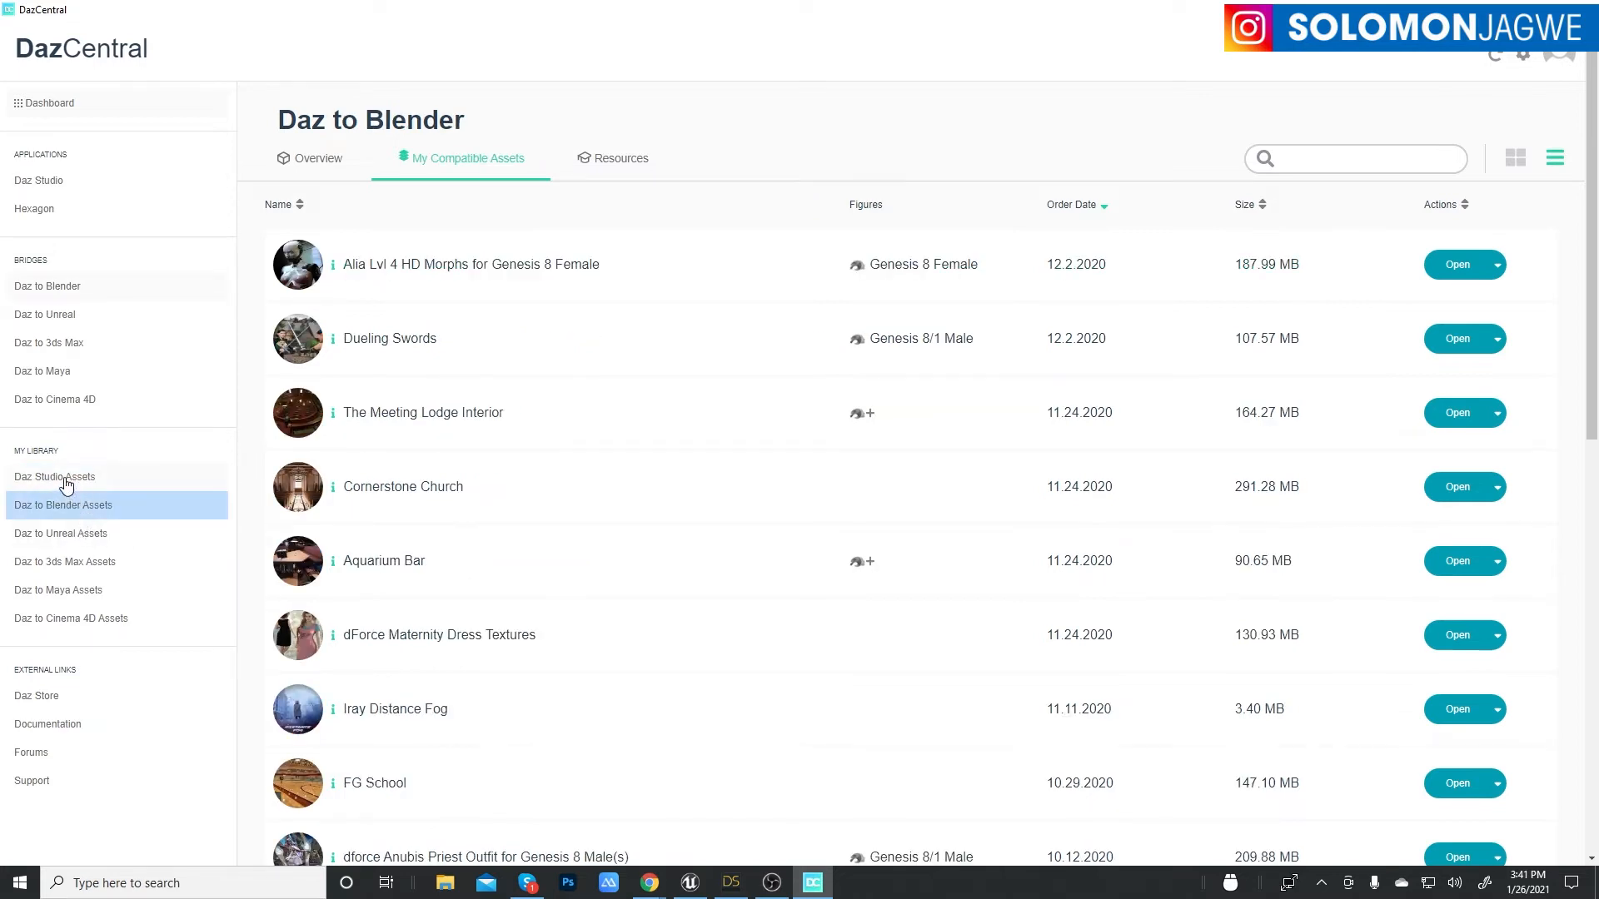
click(68, 543)
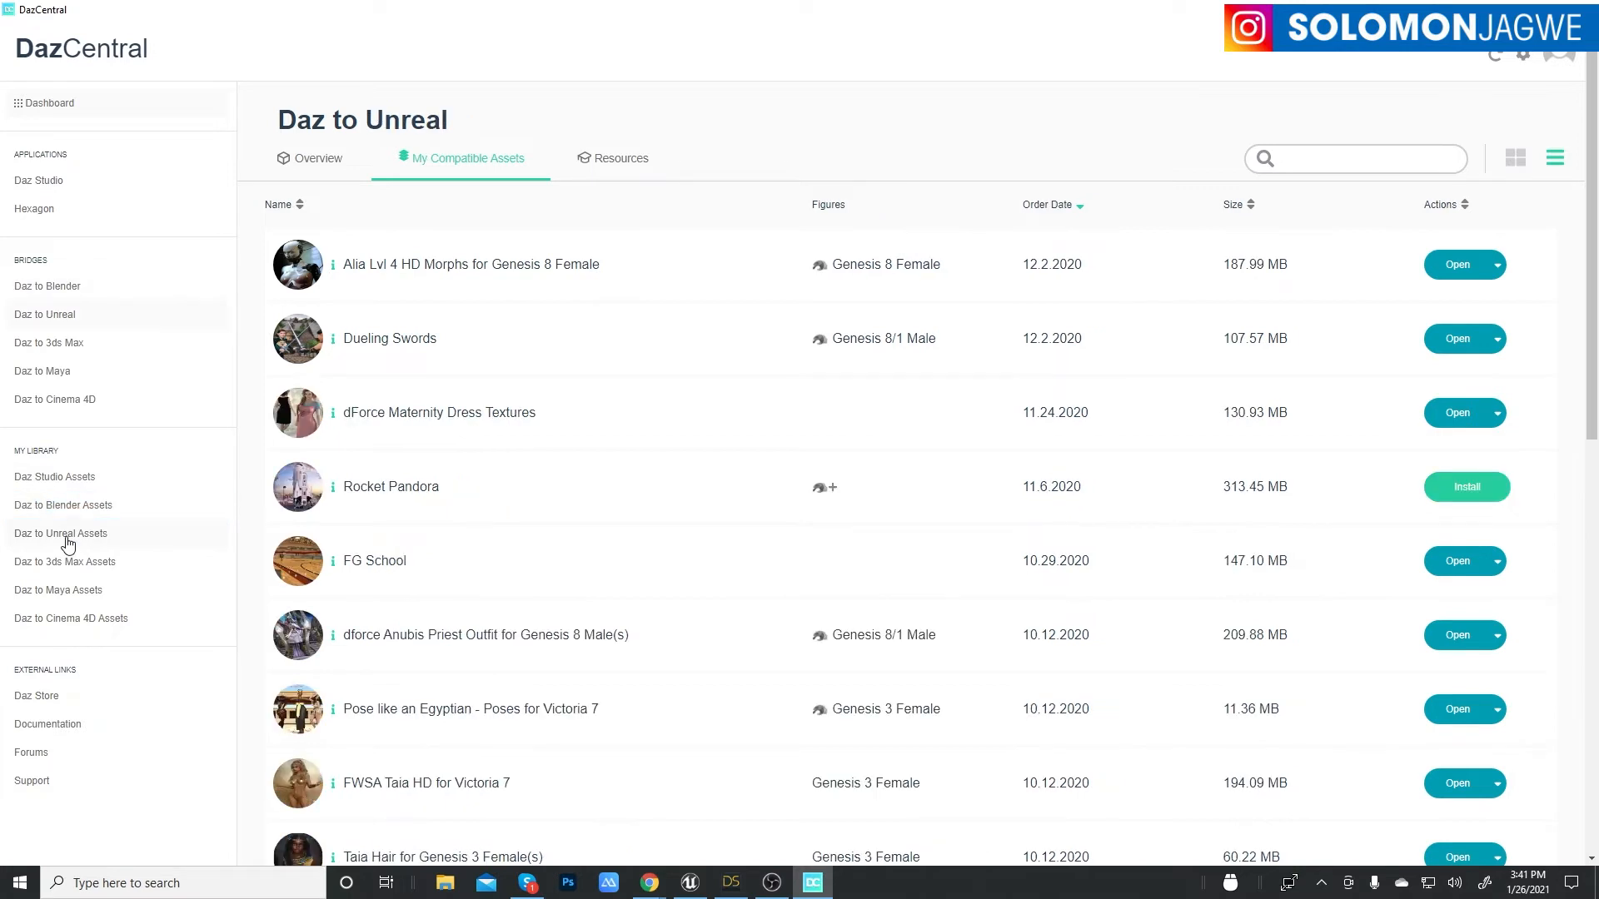
click(65, 566)
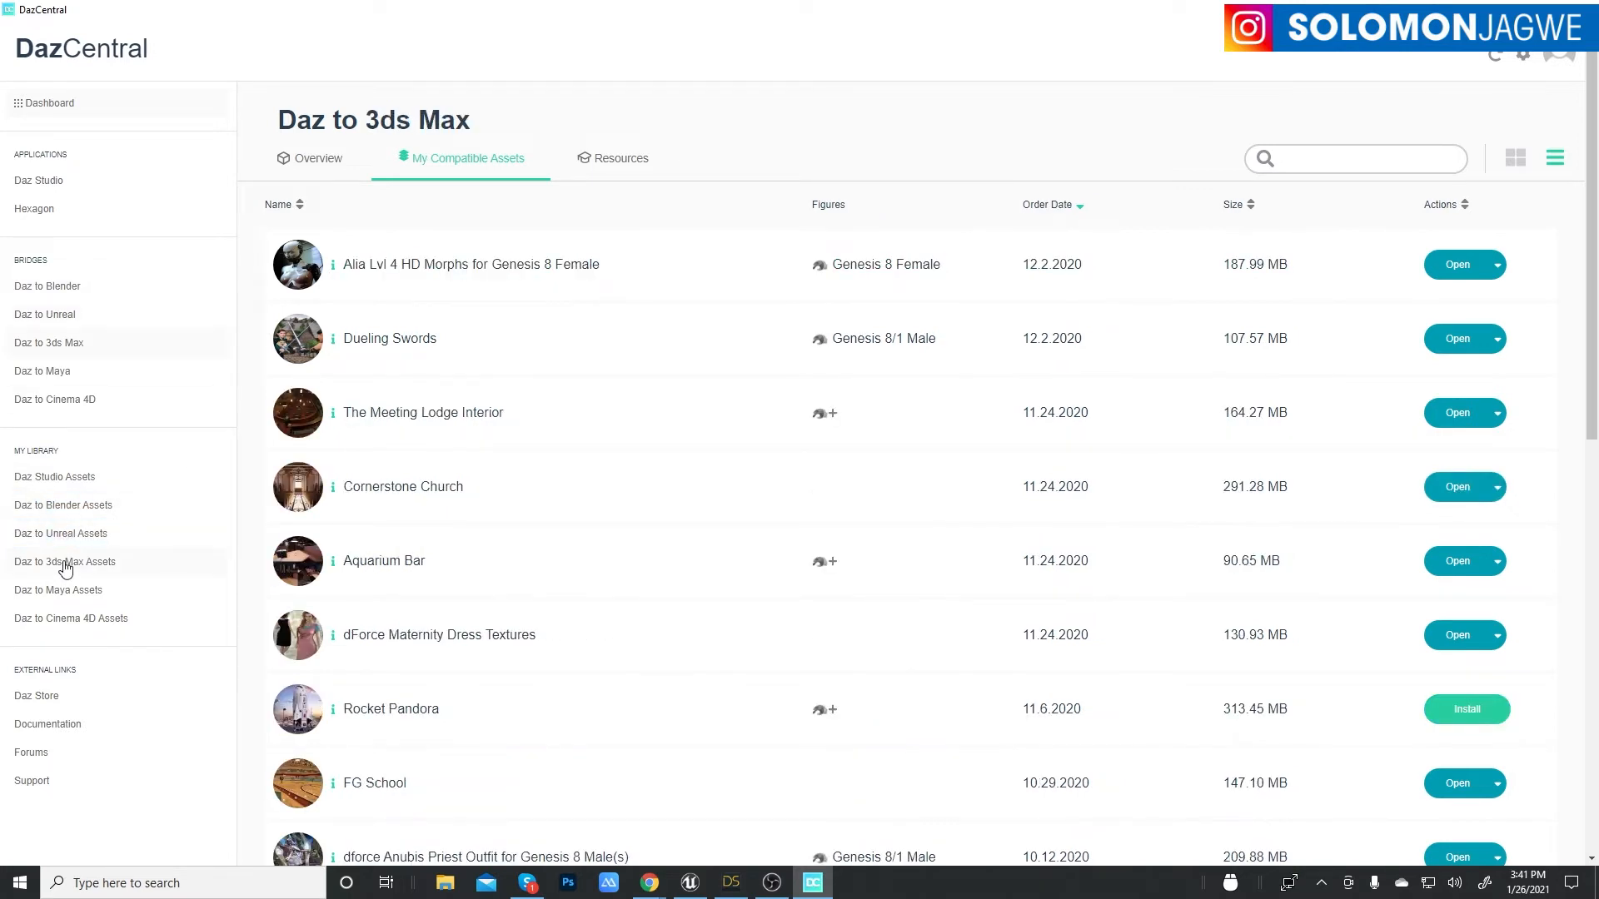
click(73, 593)
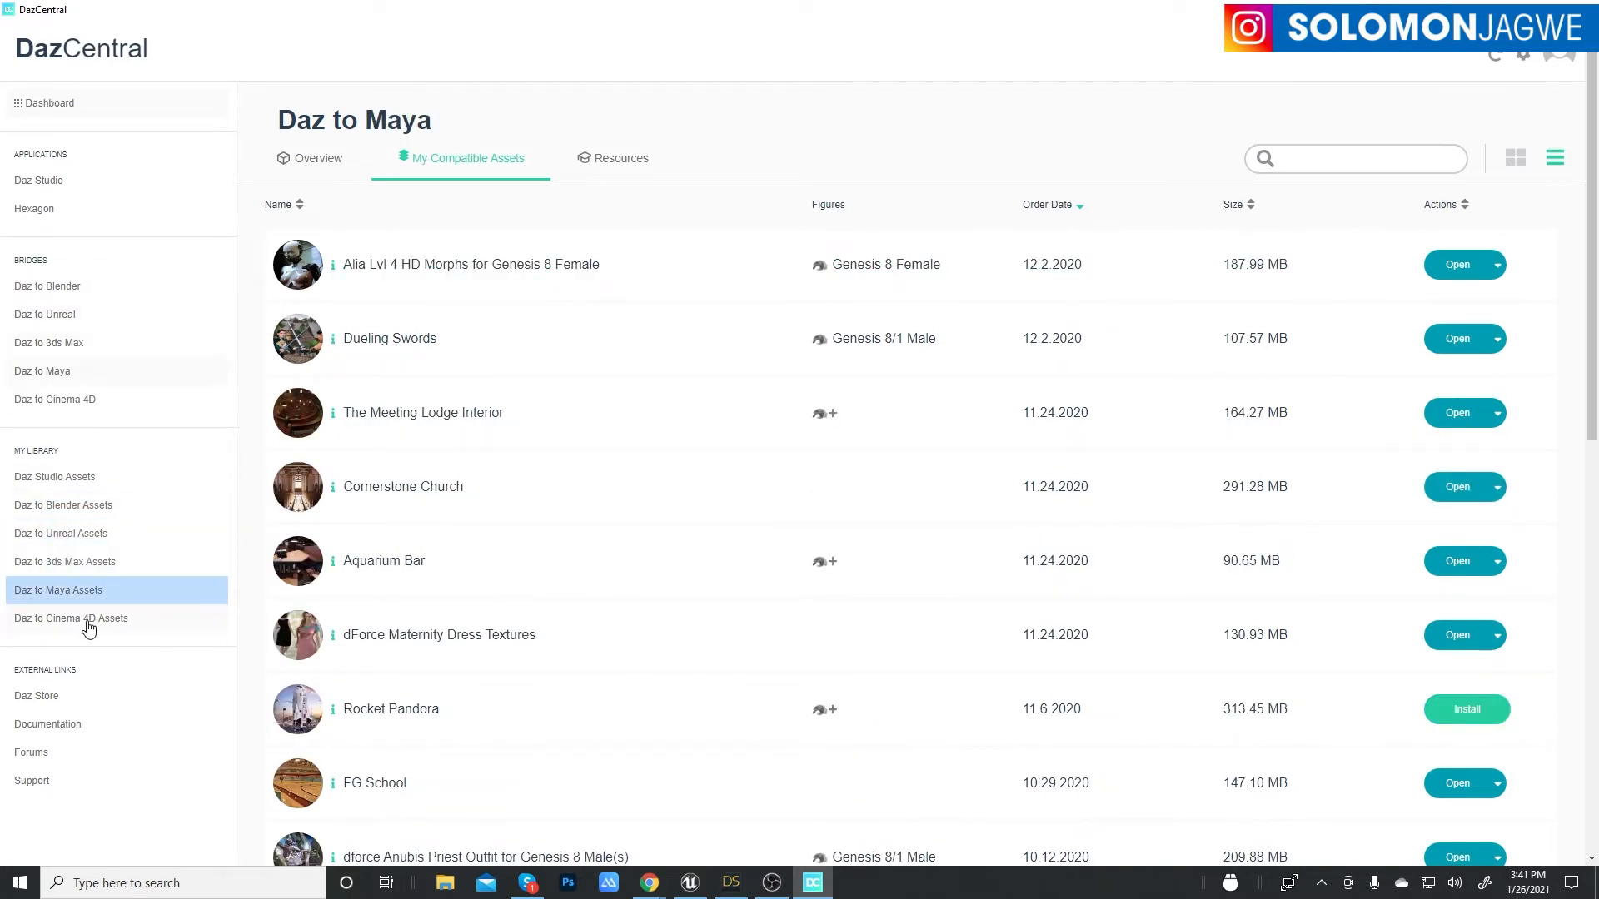
click(84, 620)
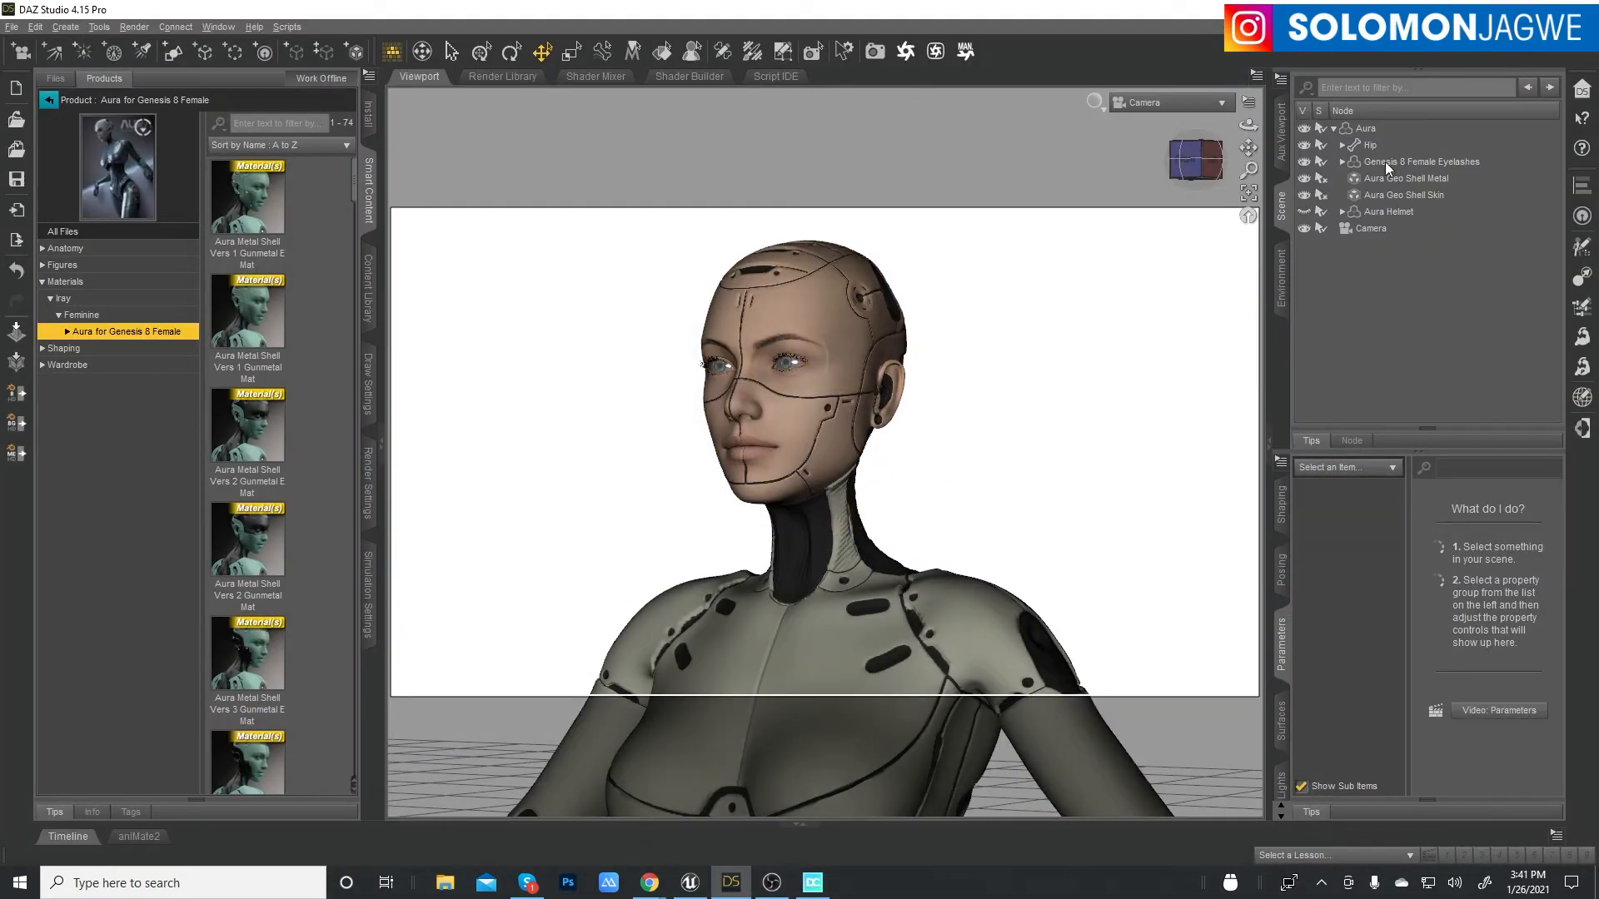
- In DAZ Studio, select the Aura figure in the scene and choose to send it with Daz to Unreal
click(1364, 129)
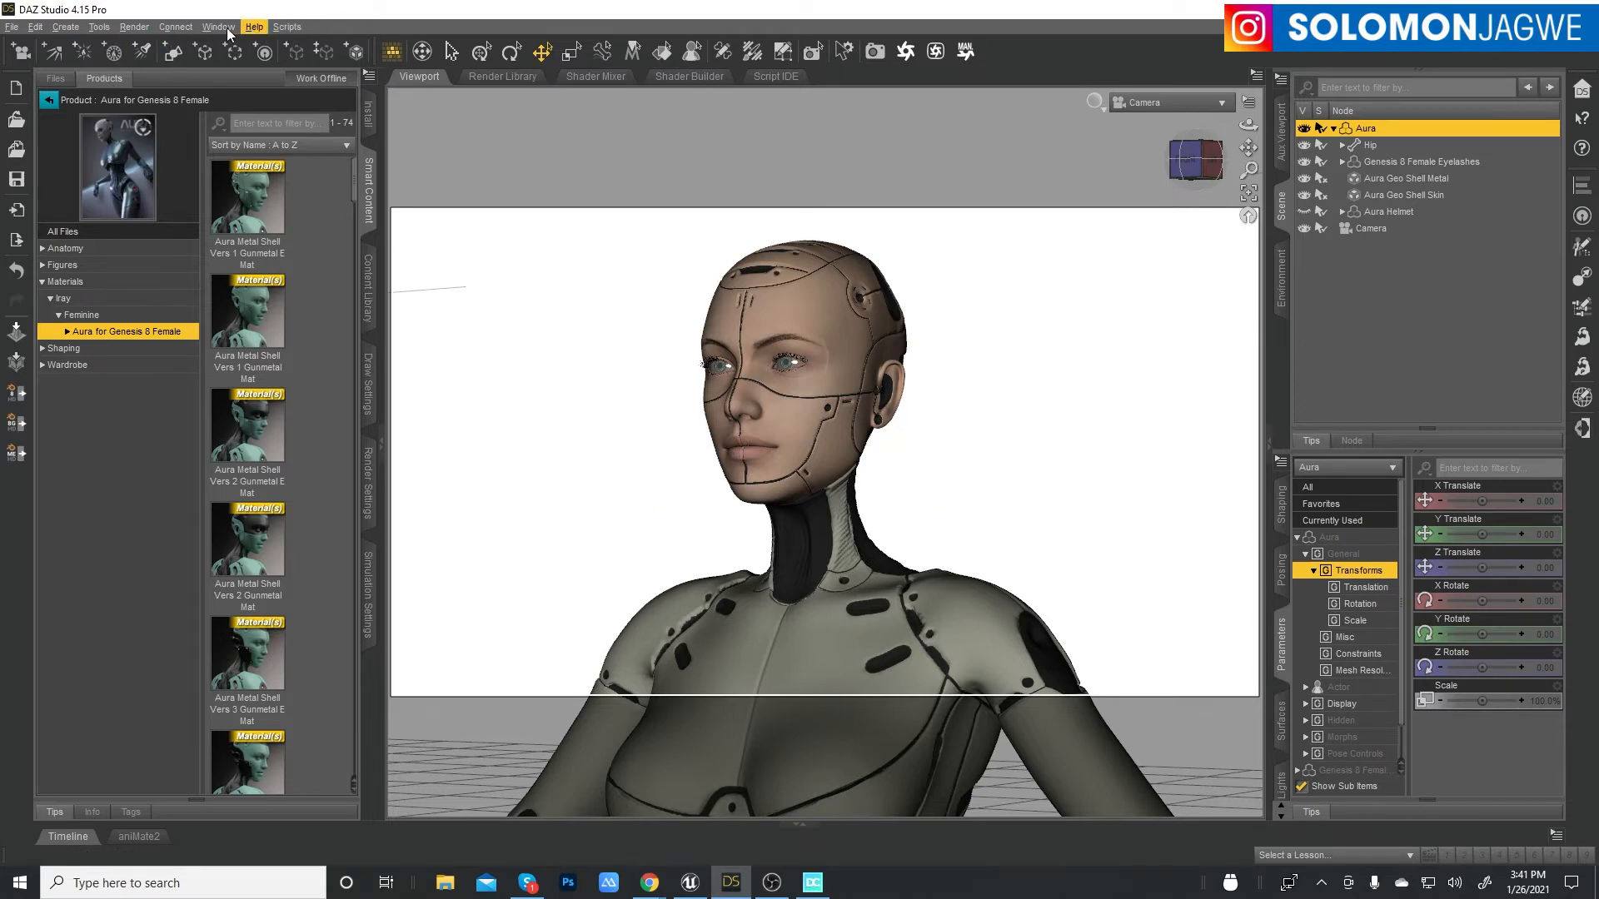
click(12, 28)
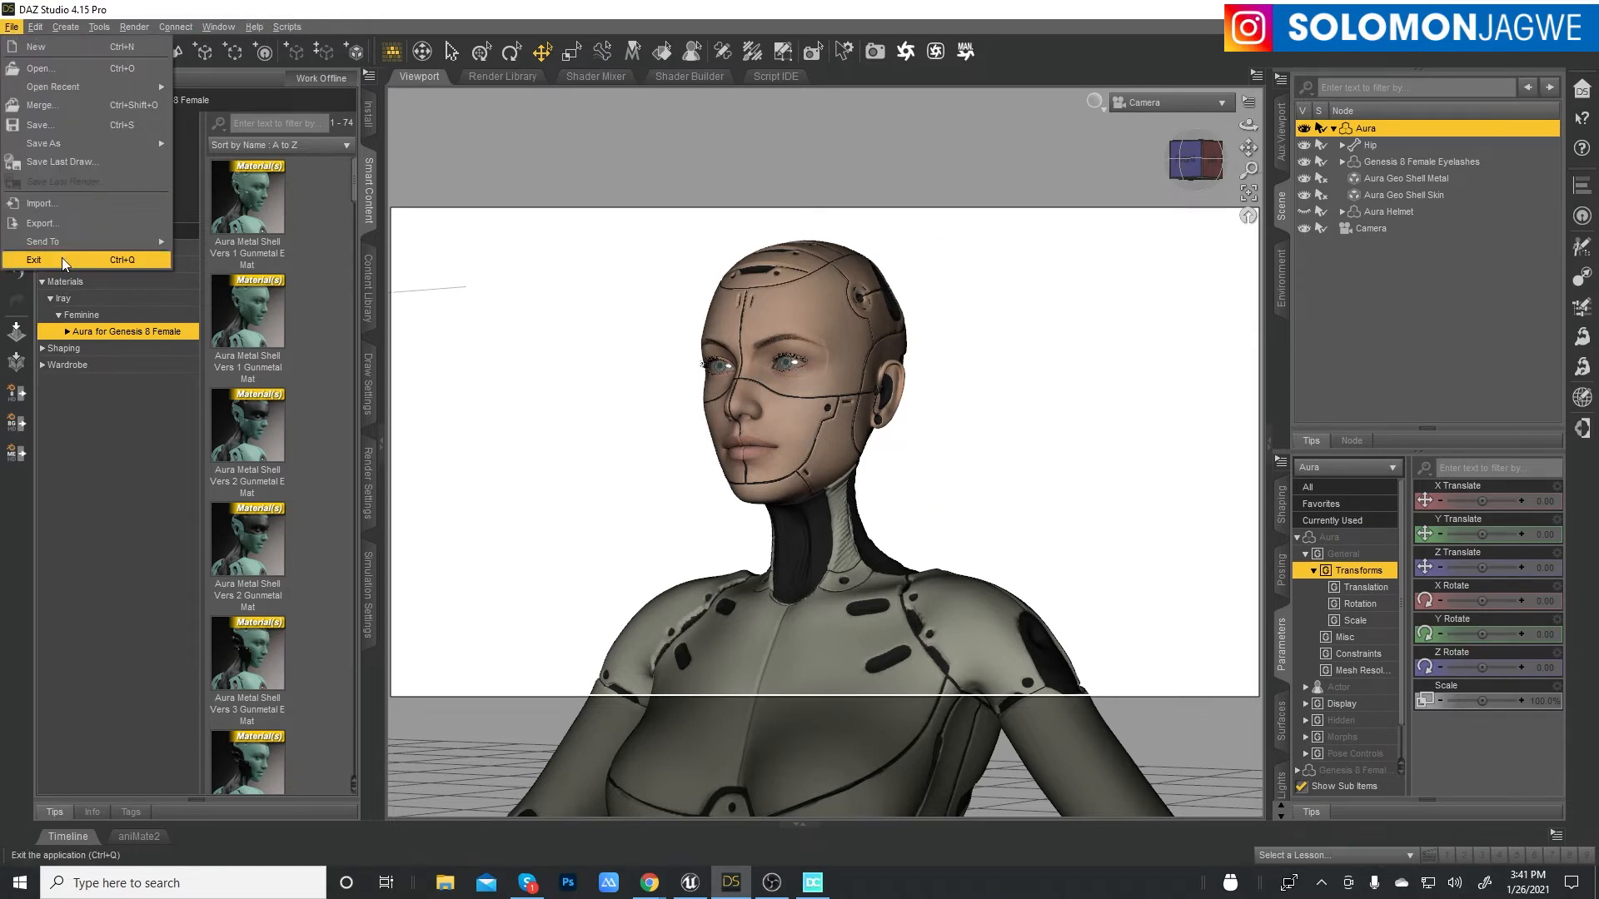
mouse_move(61, 243)
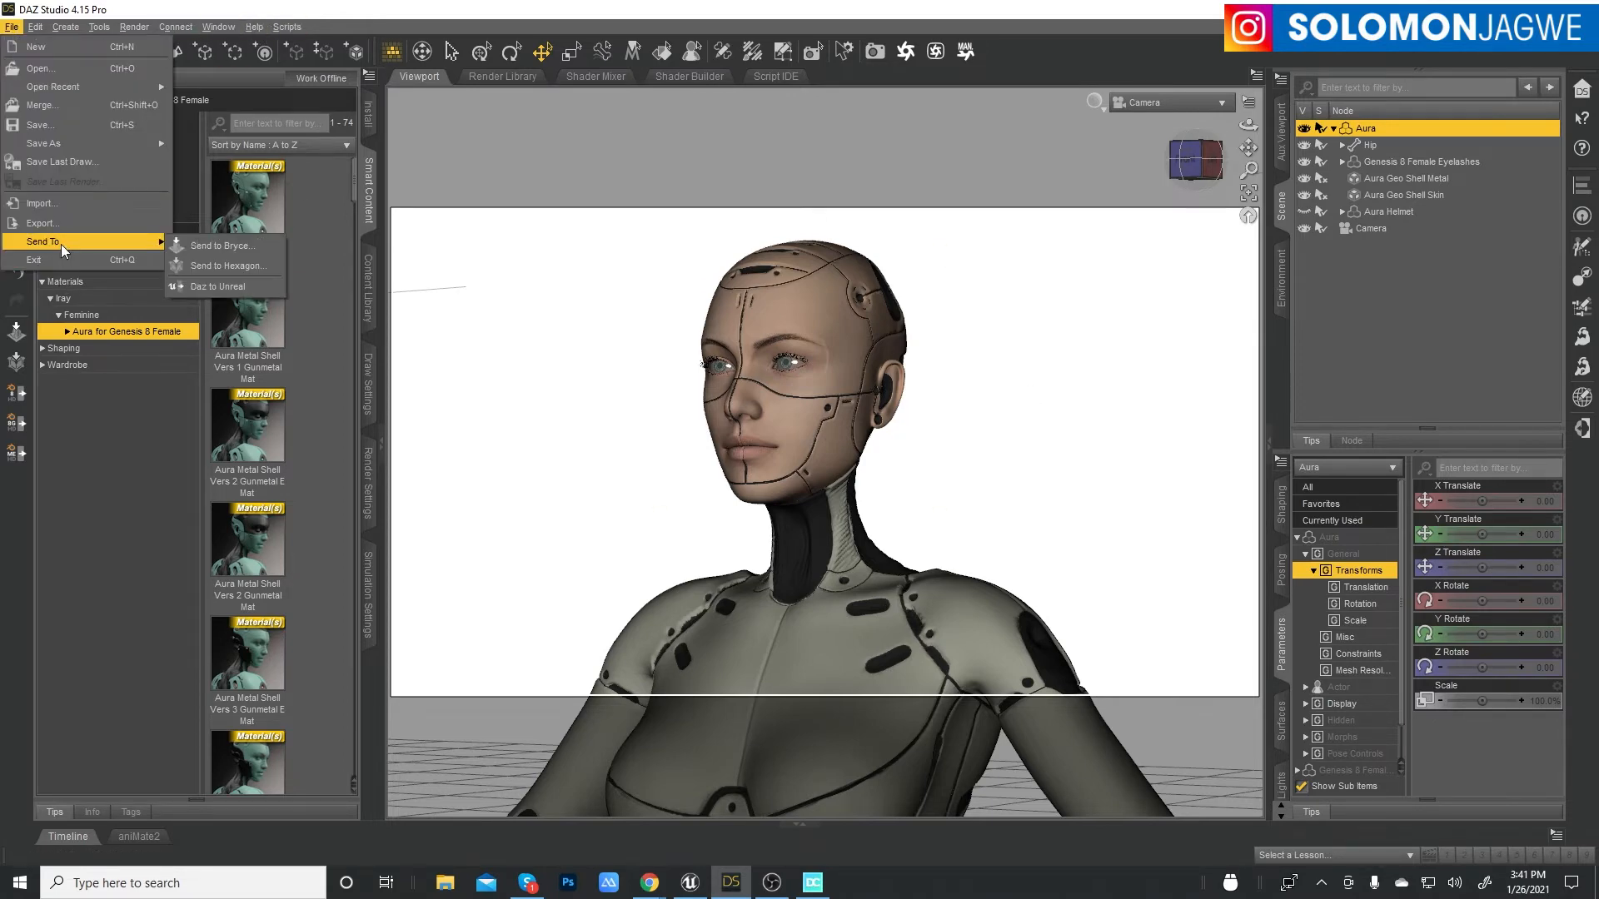
click(232, 289)
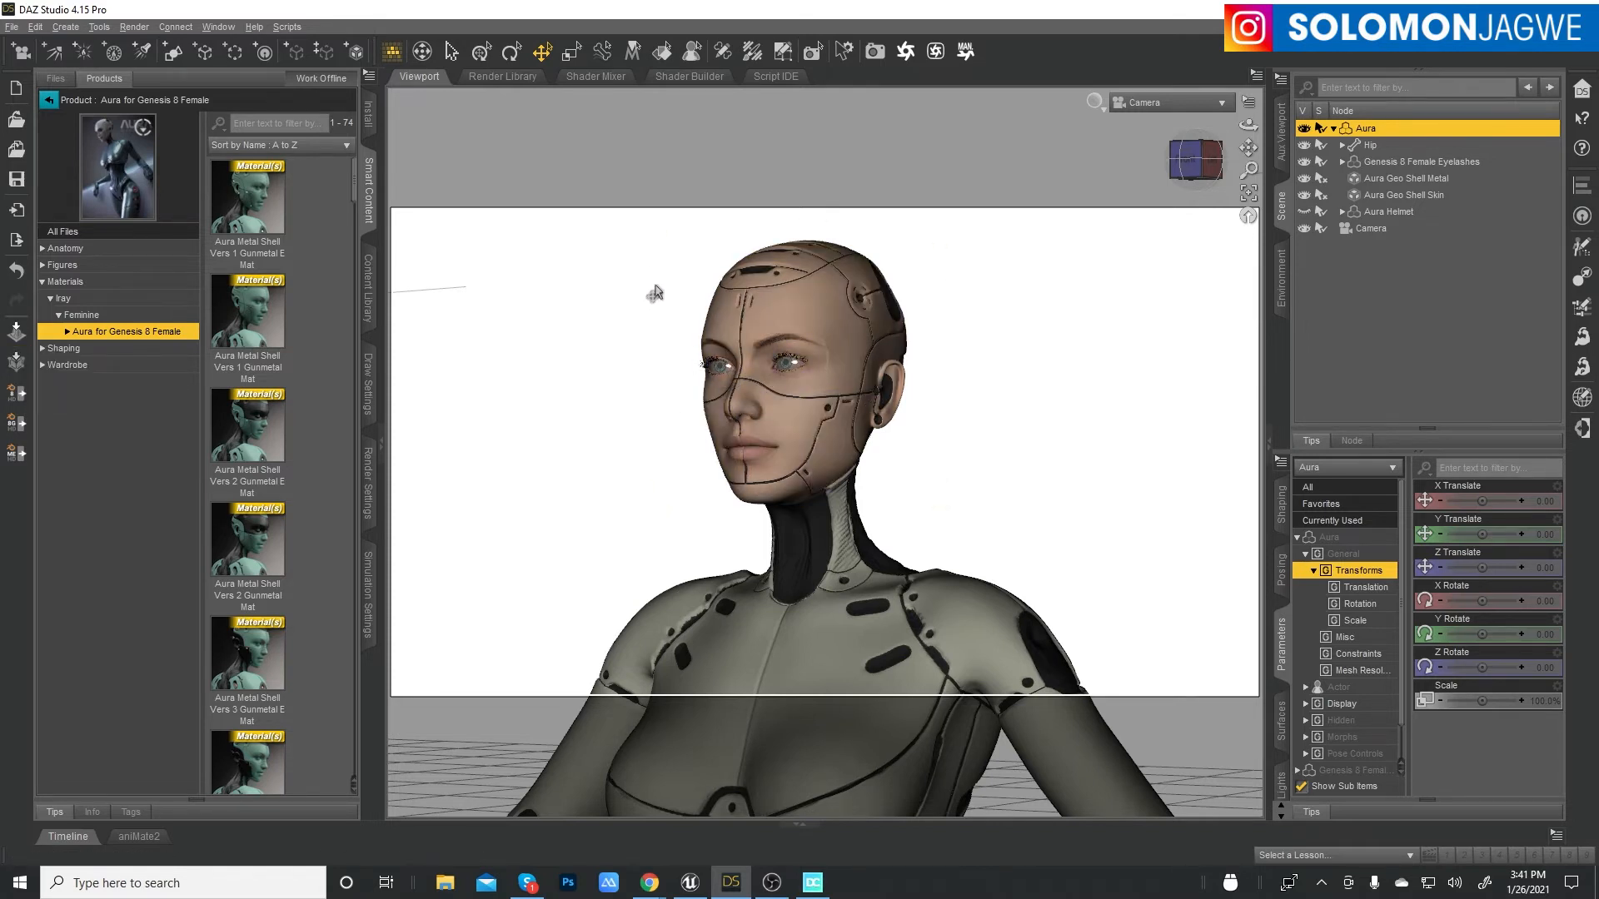
- Check the available scripts, and open the Daz to Unreal export settings for the selected Aura figure
click(278, 33)
mouse_move(292, 52)
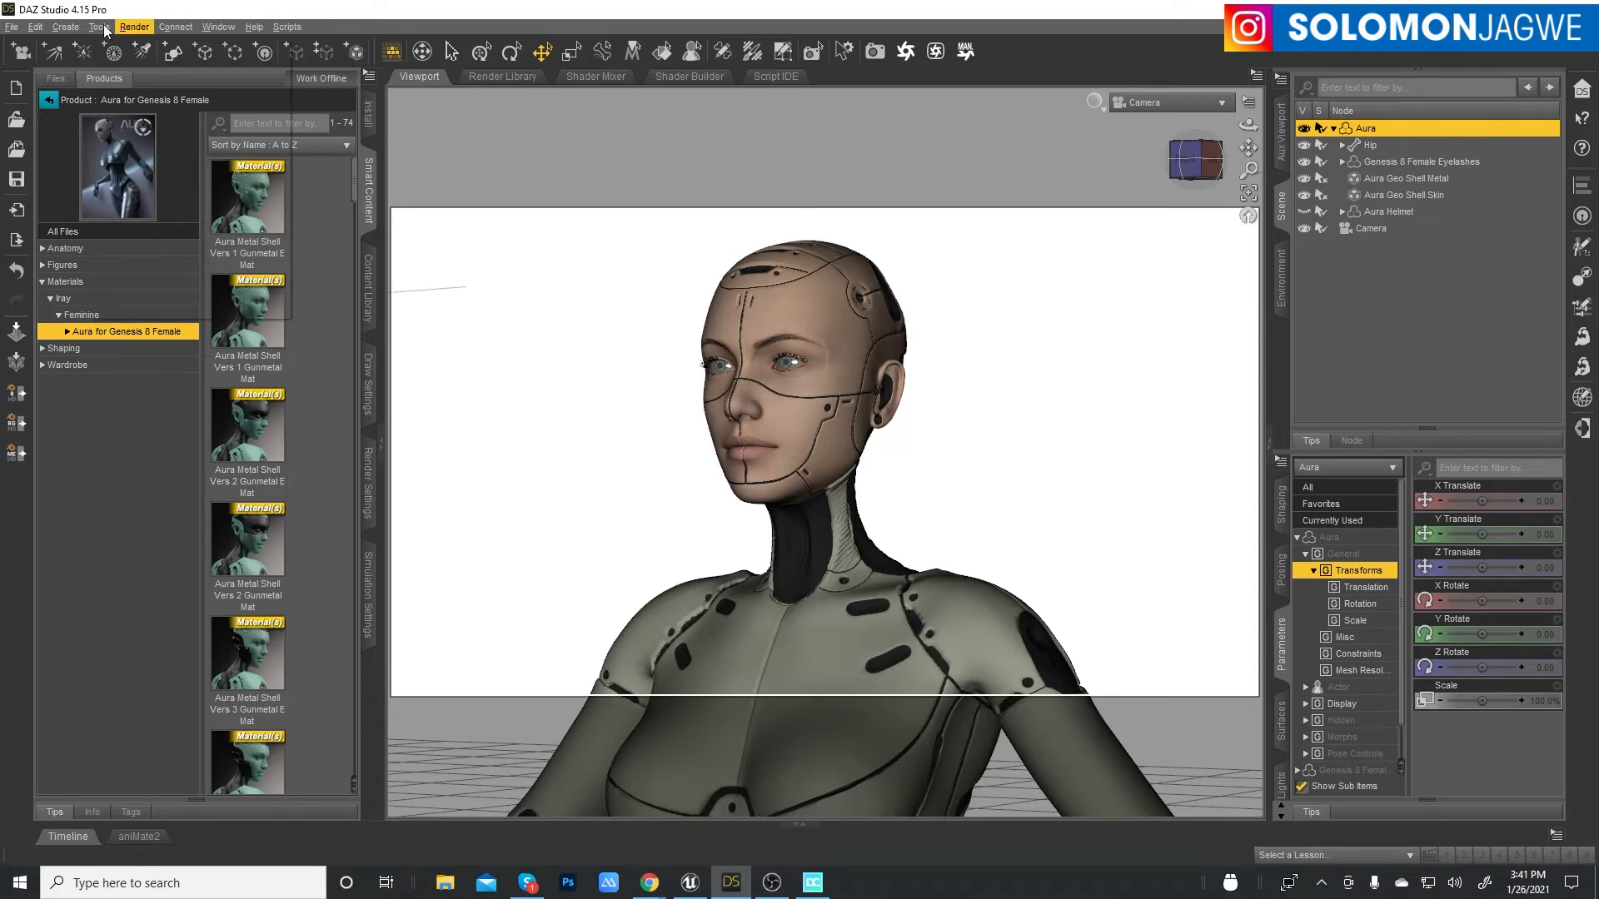
click(7, 27)
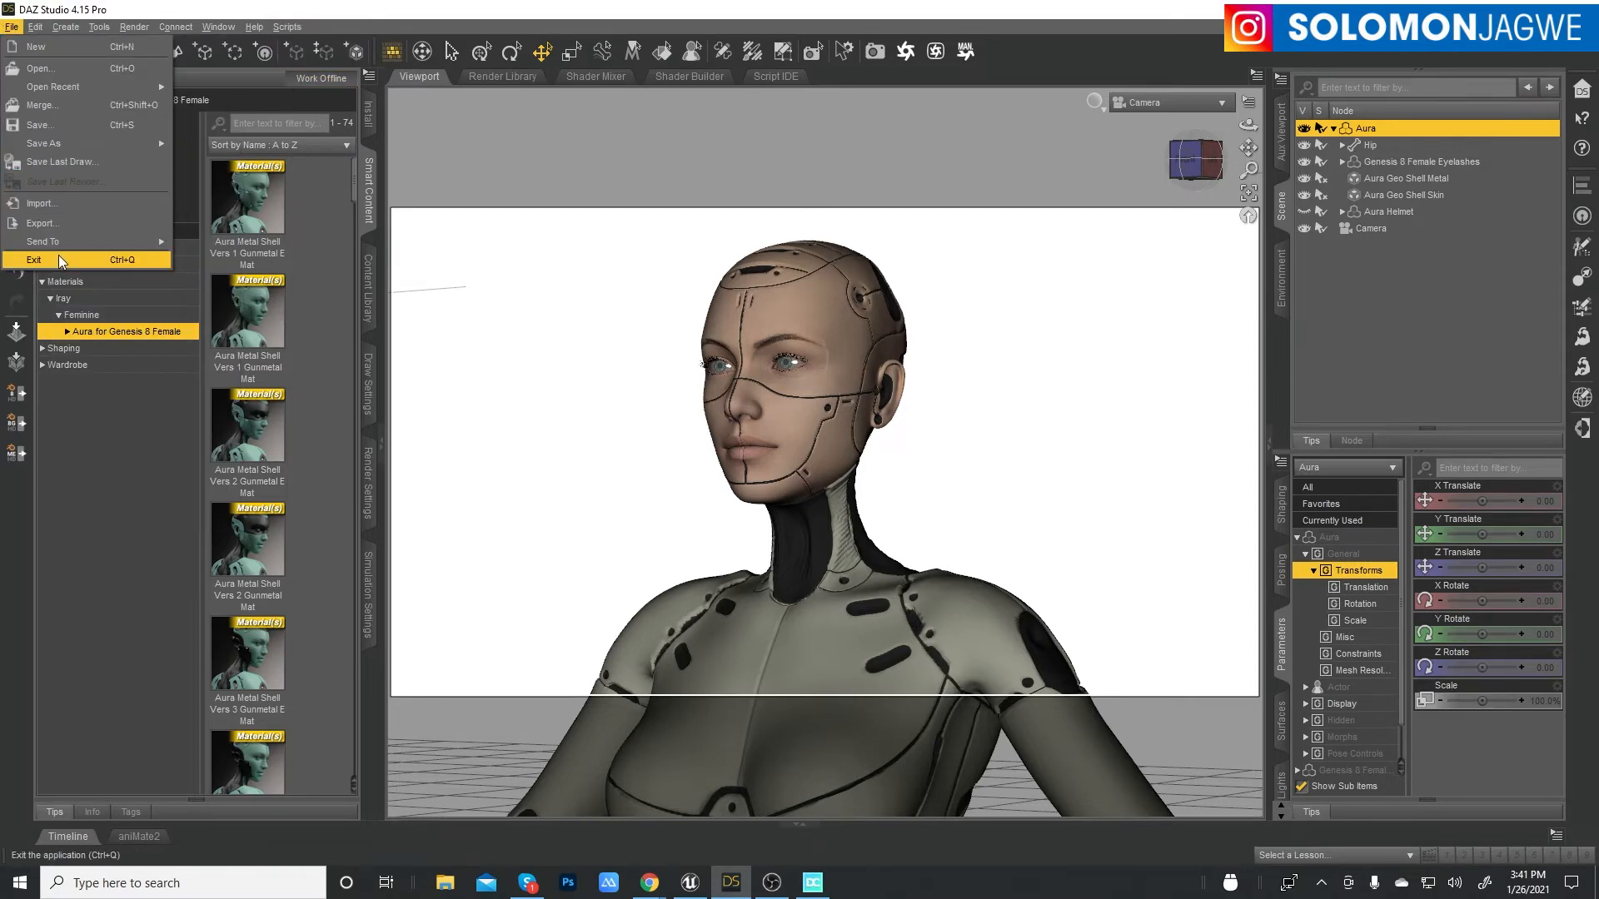
mouse_move(60, 247)
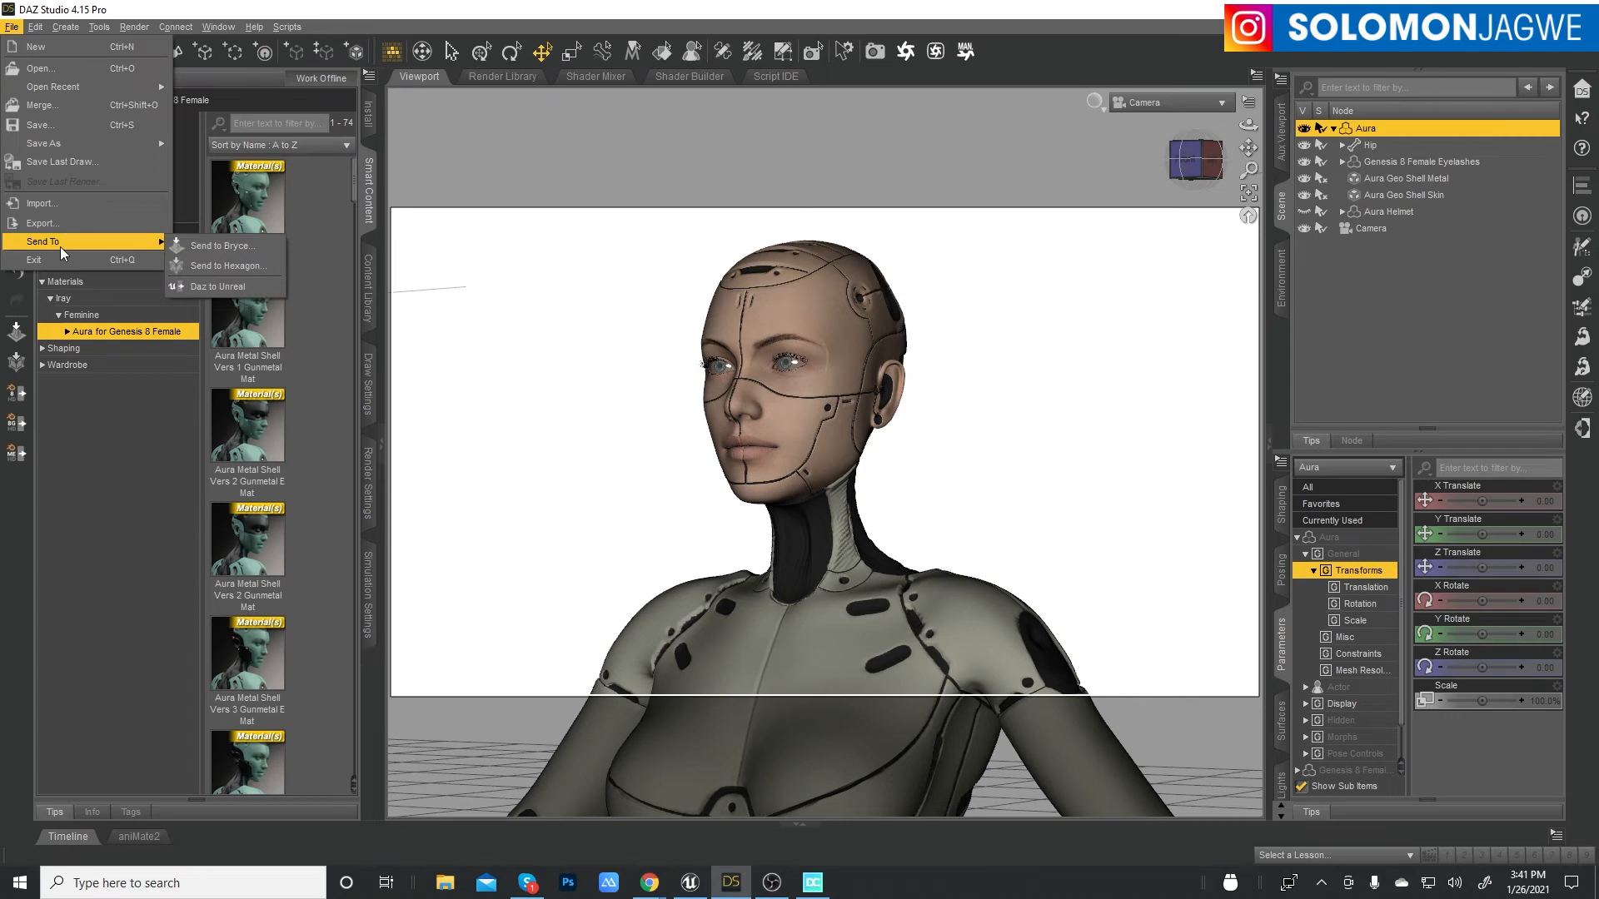
click(213, 286)
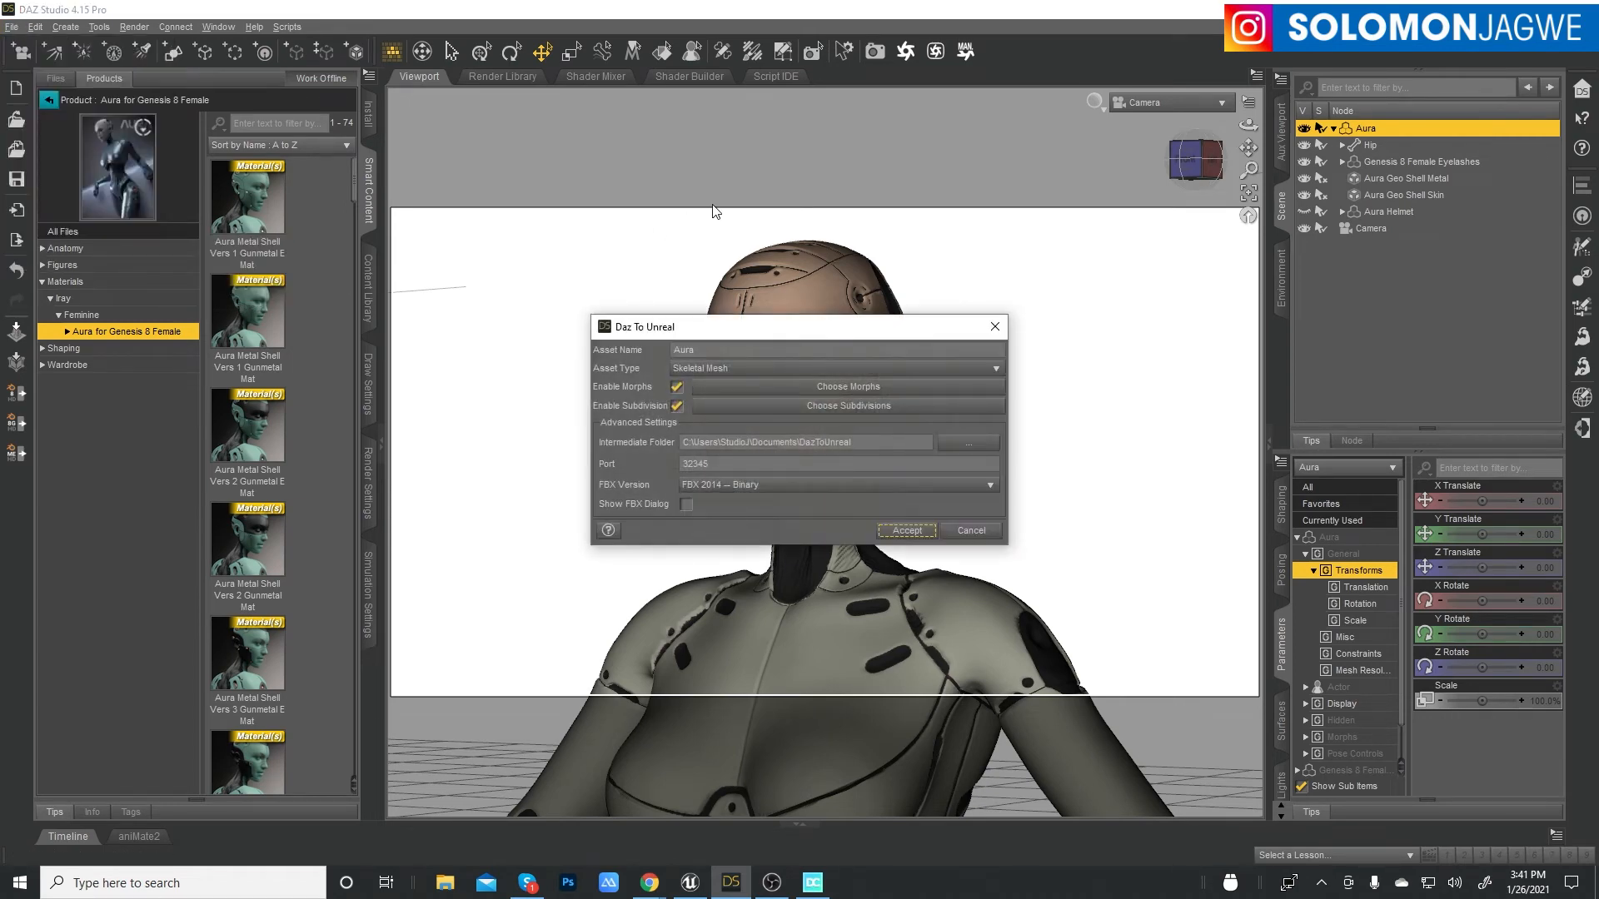
- Check the asset type options, keep Skeletal Mesh, and send Aura to Unreal with the current export settings
click(735, 371)
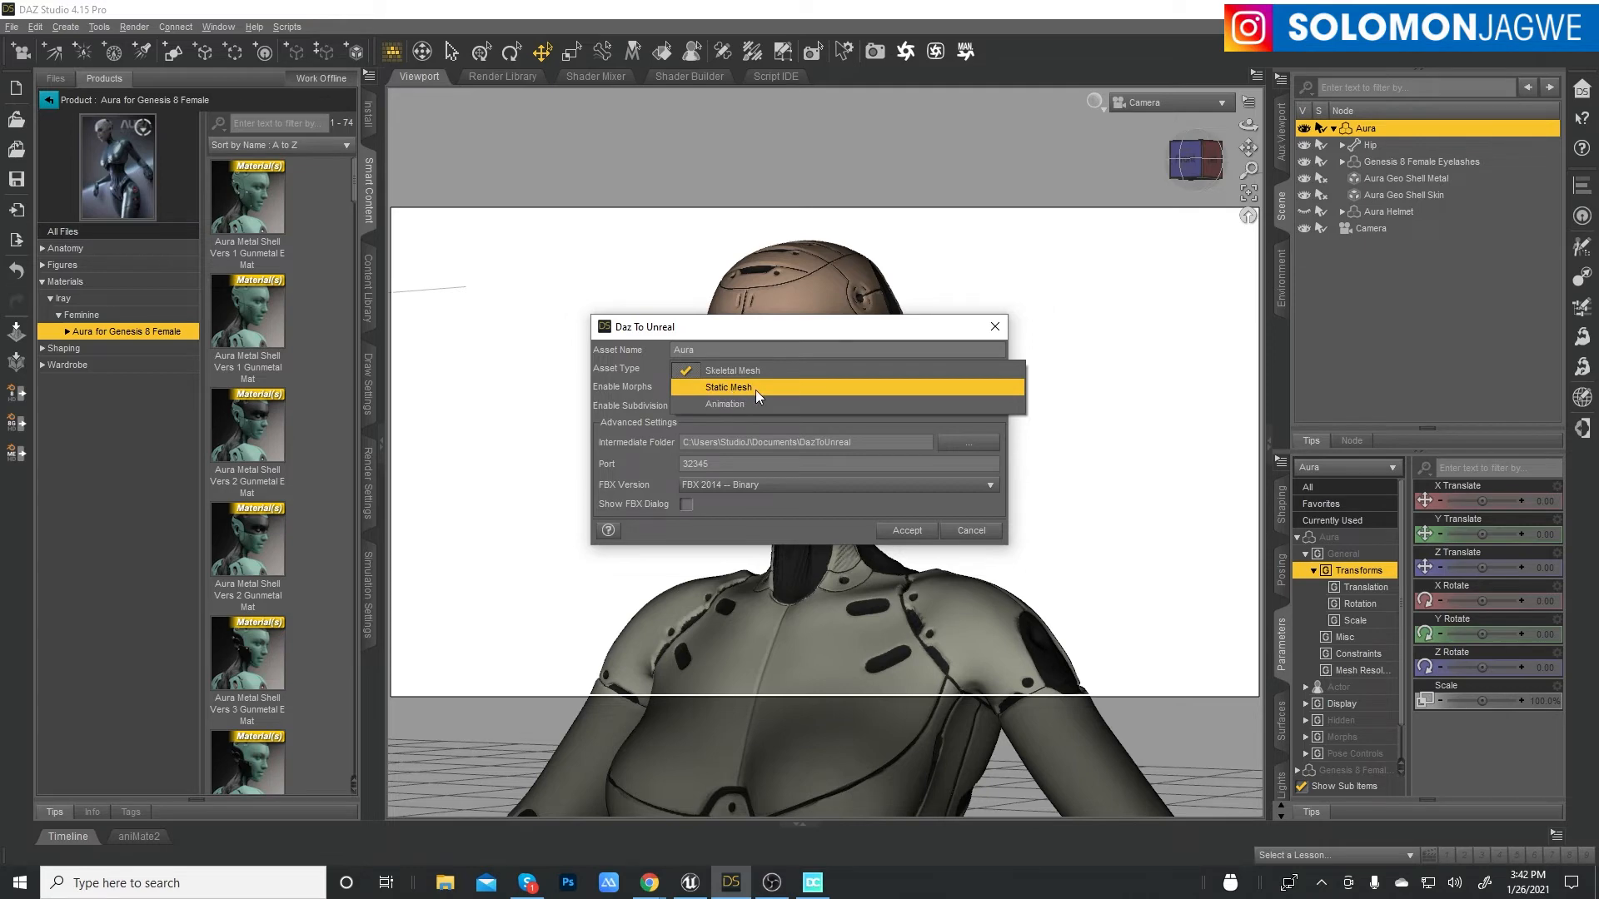
click(741, 327)
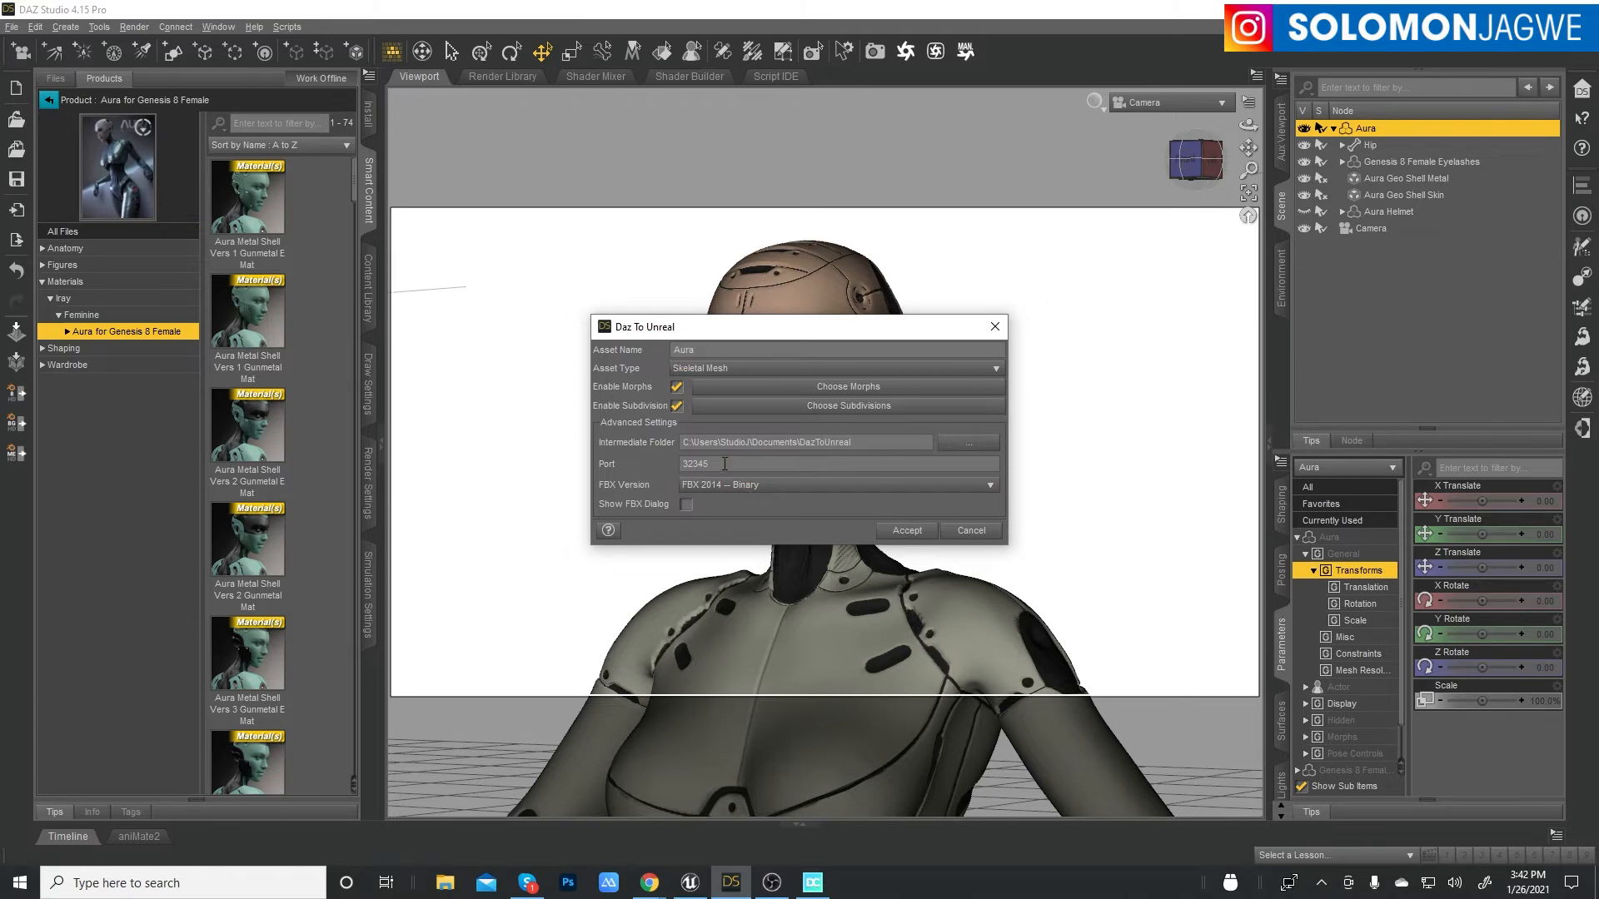
click(906, 531)
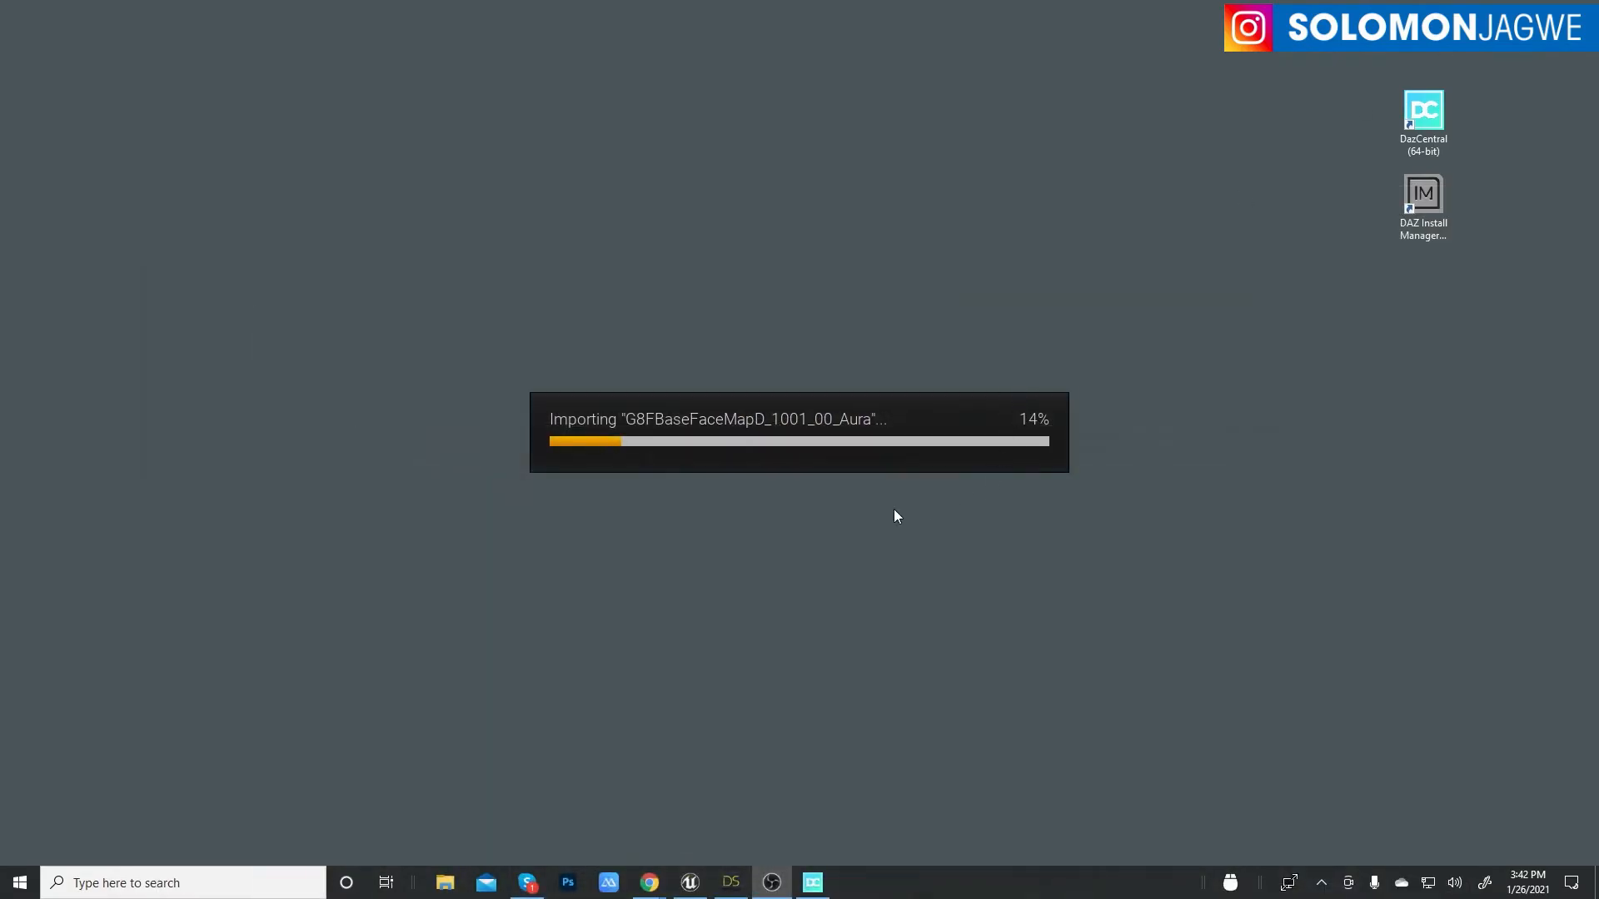
- Switch to Unreal Editor and dismiss the message log from the Aura import
mouse_move(773, 891)
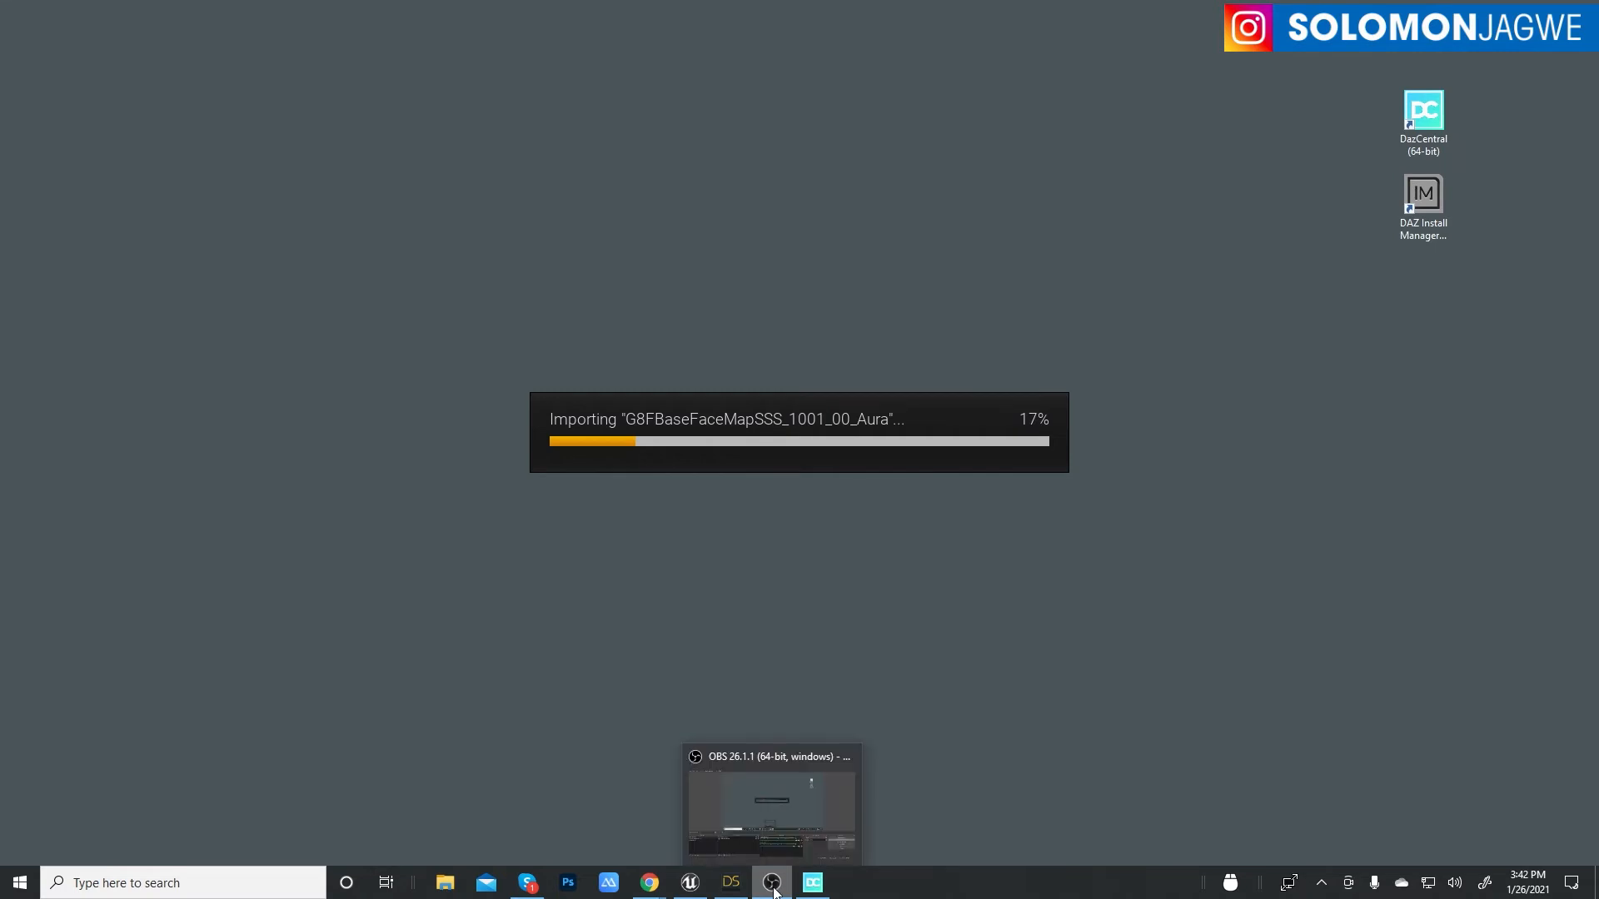
click(691, 889)
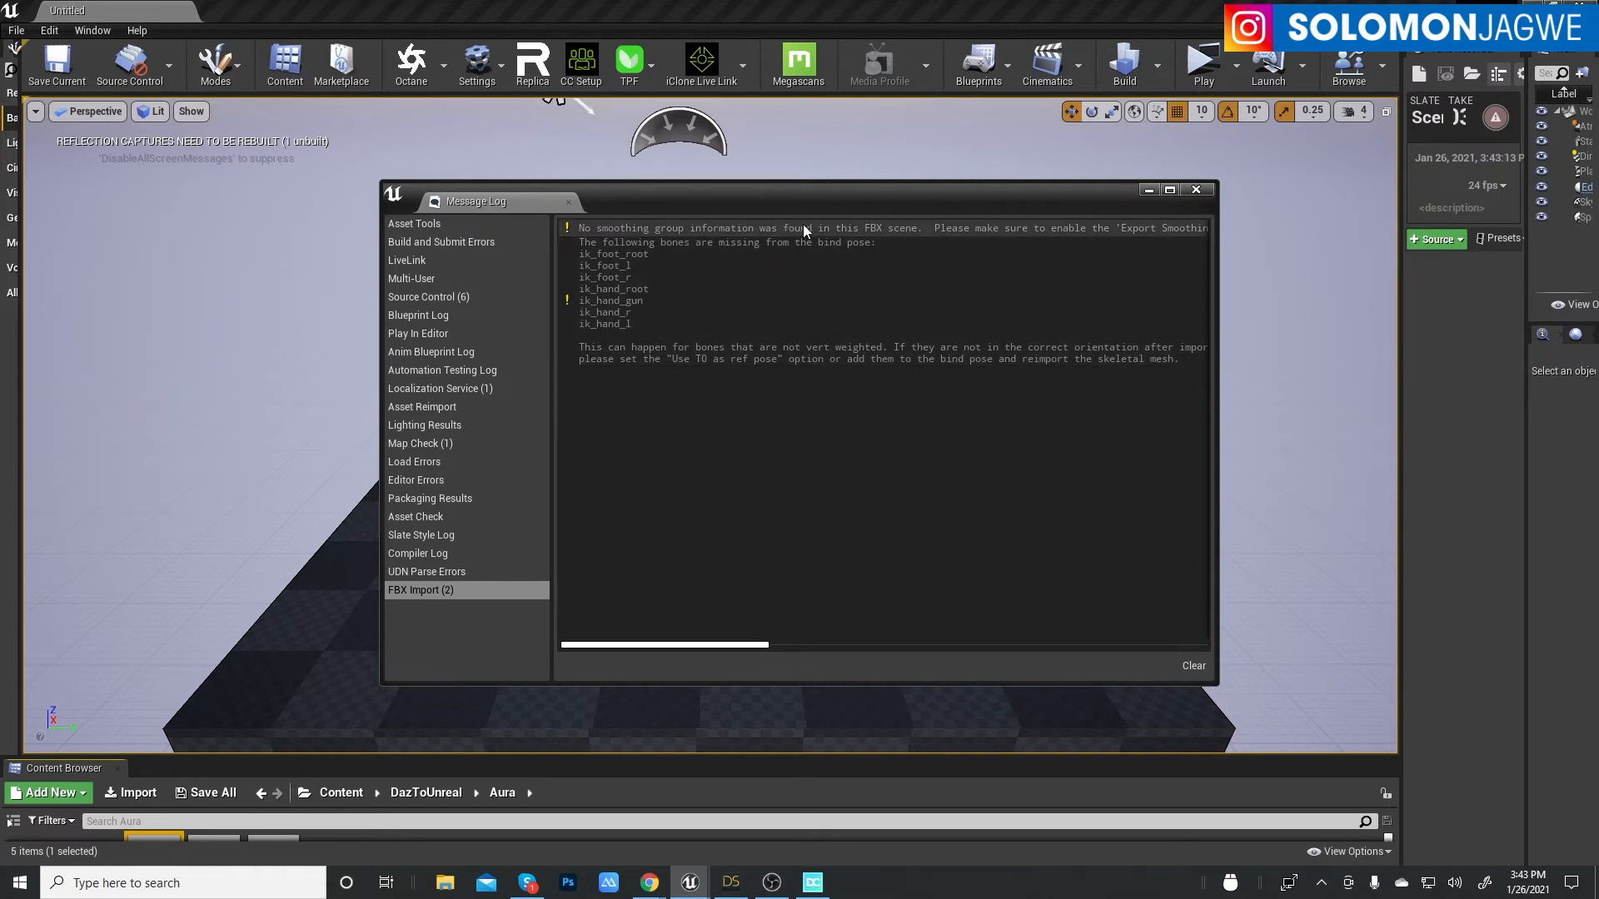
click(1197, 190)
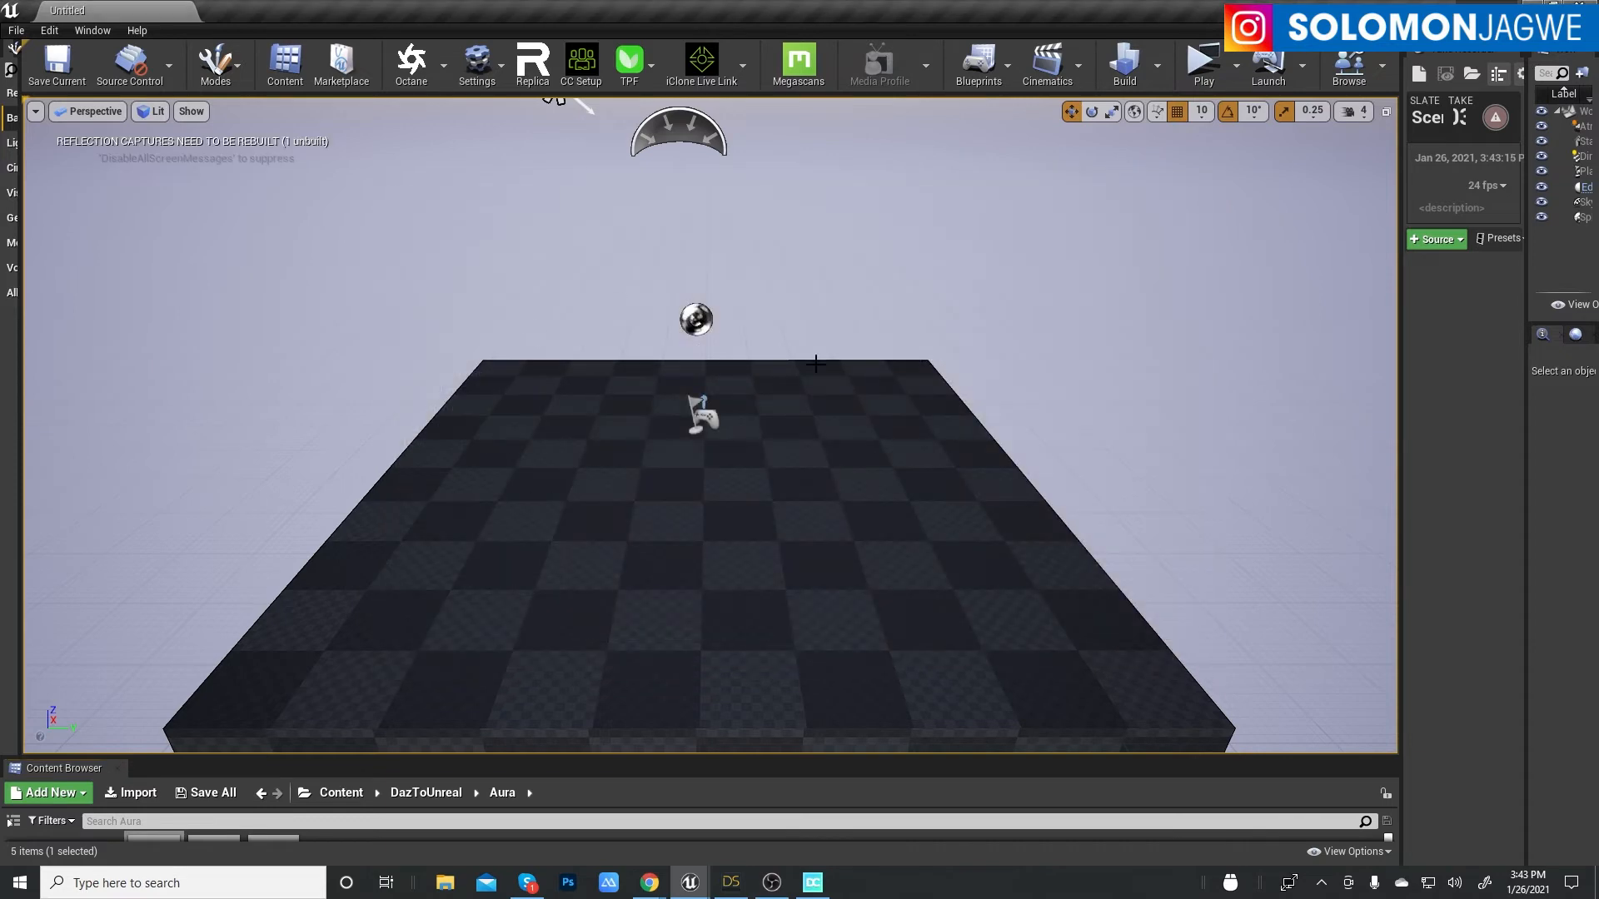
- Enlarge the Content Browser, then place the Aura skeletal mesh on the level's floor and rotate it about 90° around Z
scroll(791, 424, up, 3)
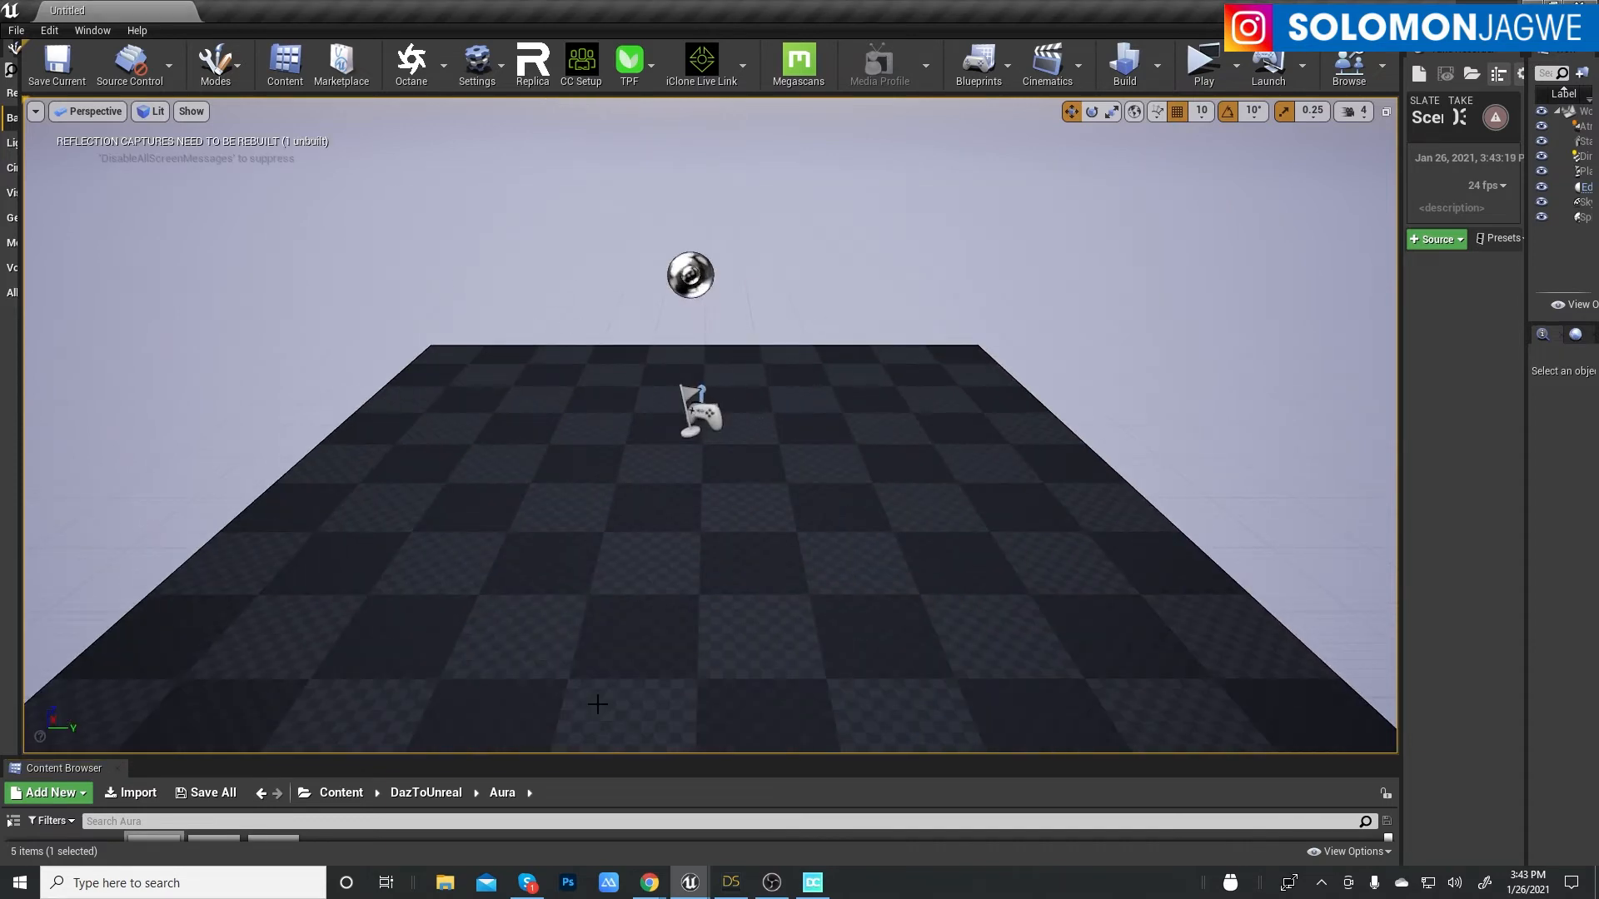
drag(583, 757, 580, 493)
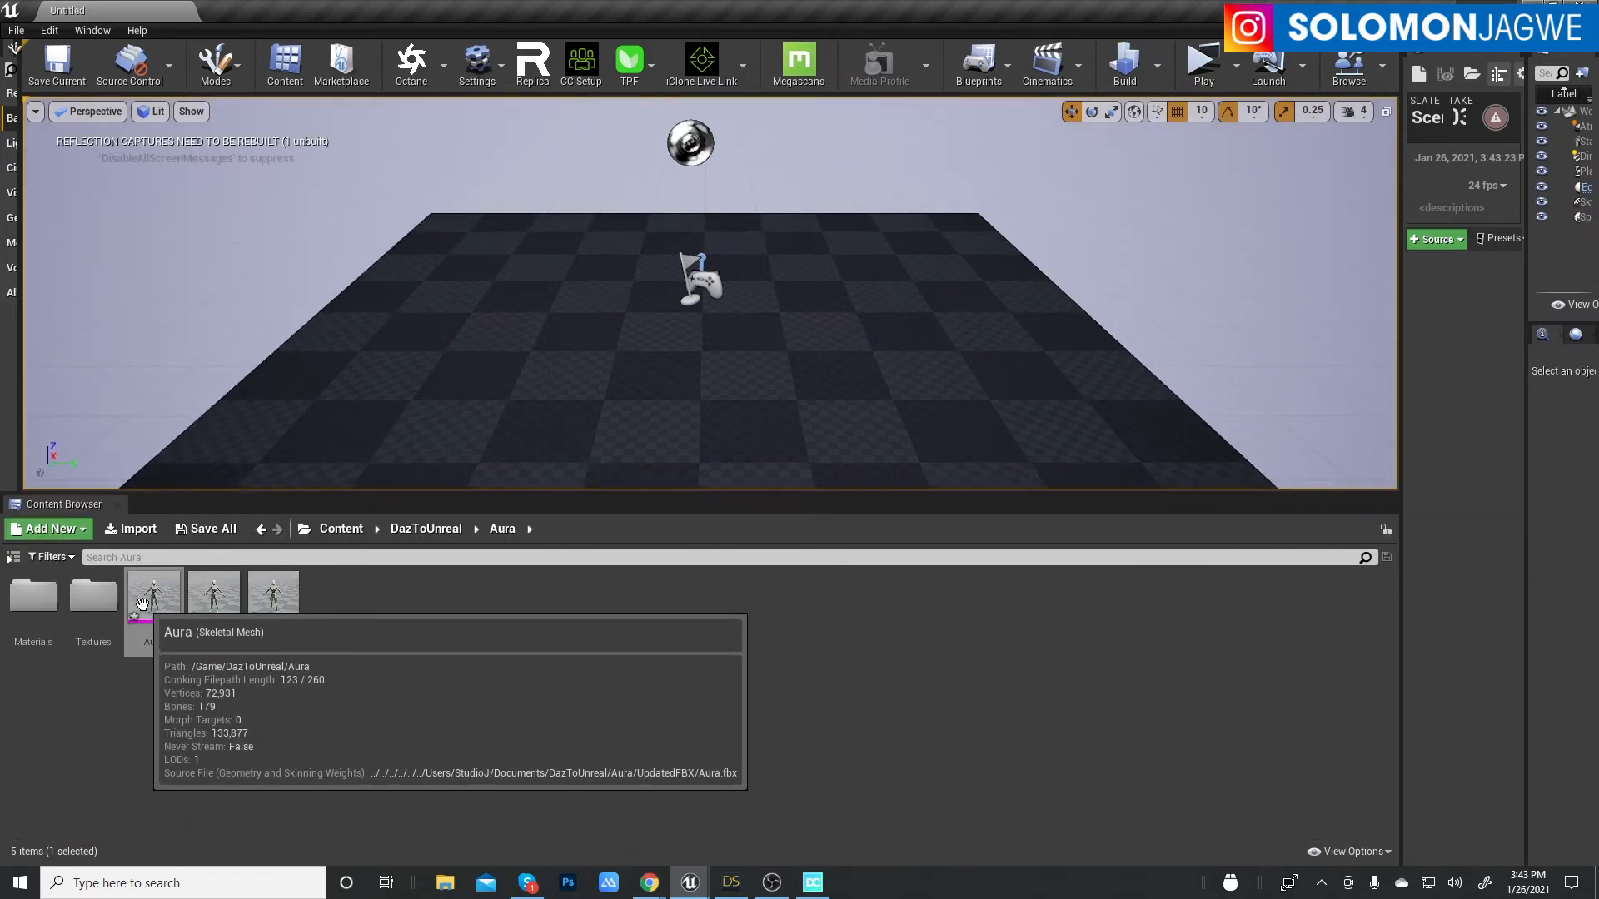
drag(142, 603, 757, 367)
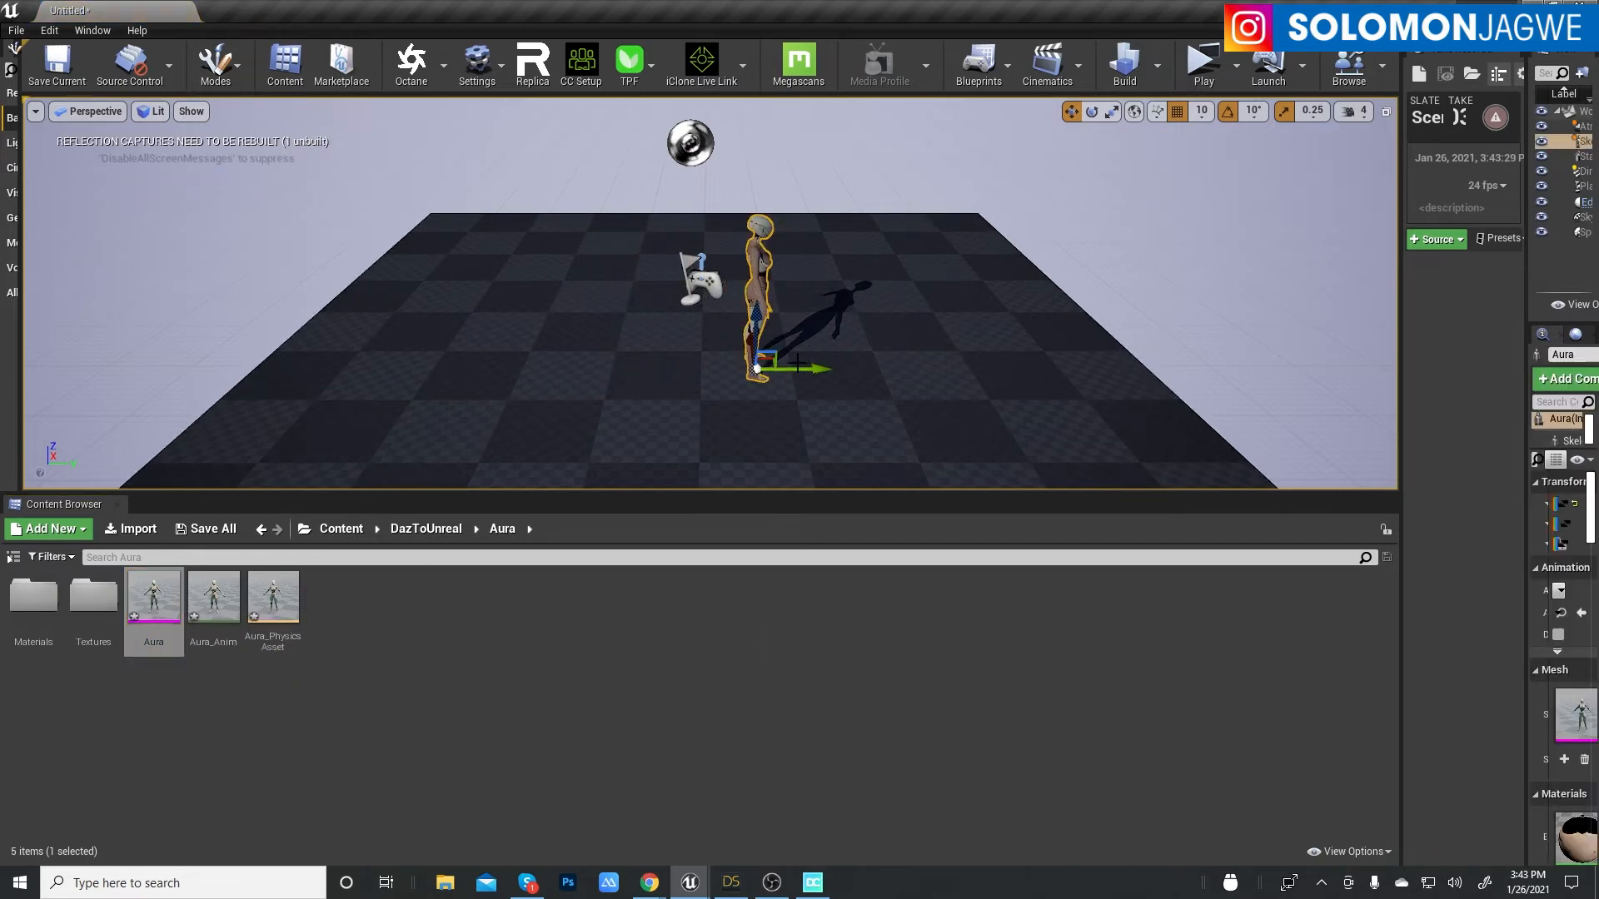
key(e)
drag(710, 413, 834, 421)
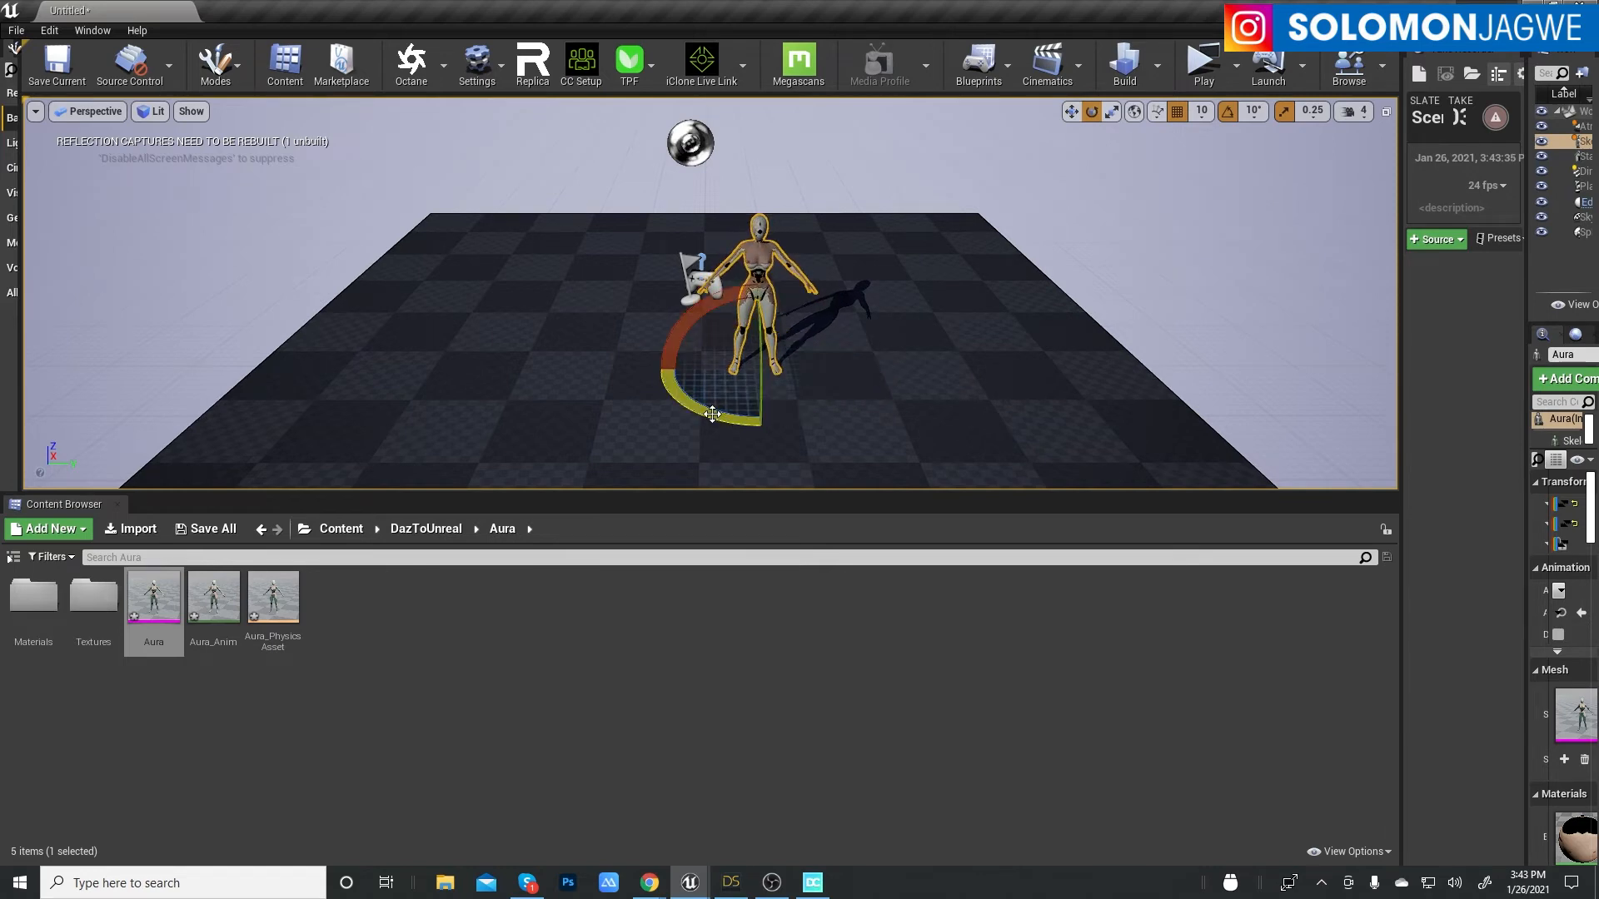
- Examine the imported Aura figure's head, torso and arms up close for how its materials and shells transferred
scroll(781, 294, up, 5)
scroll(781, 294, up, 4)
scroll(832, 291, down, 3)
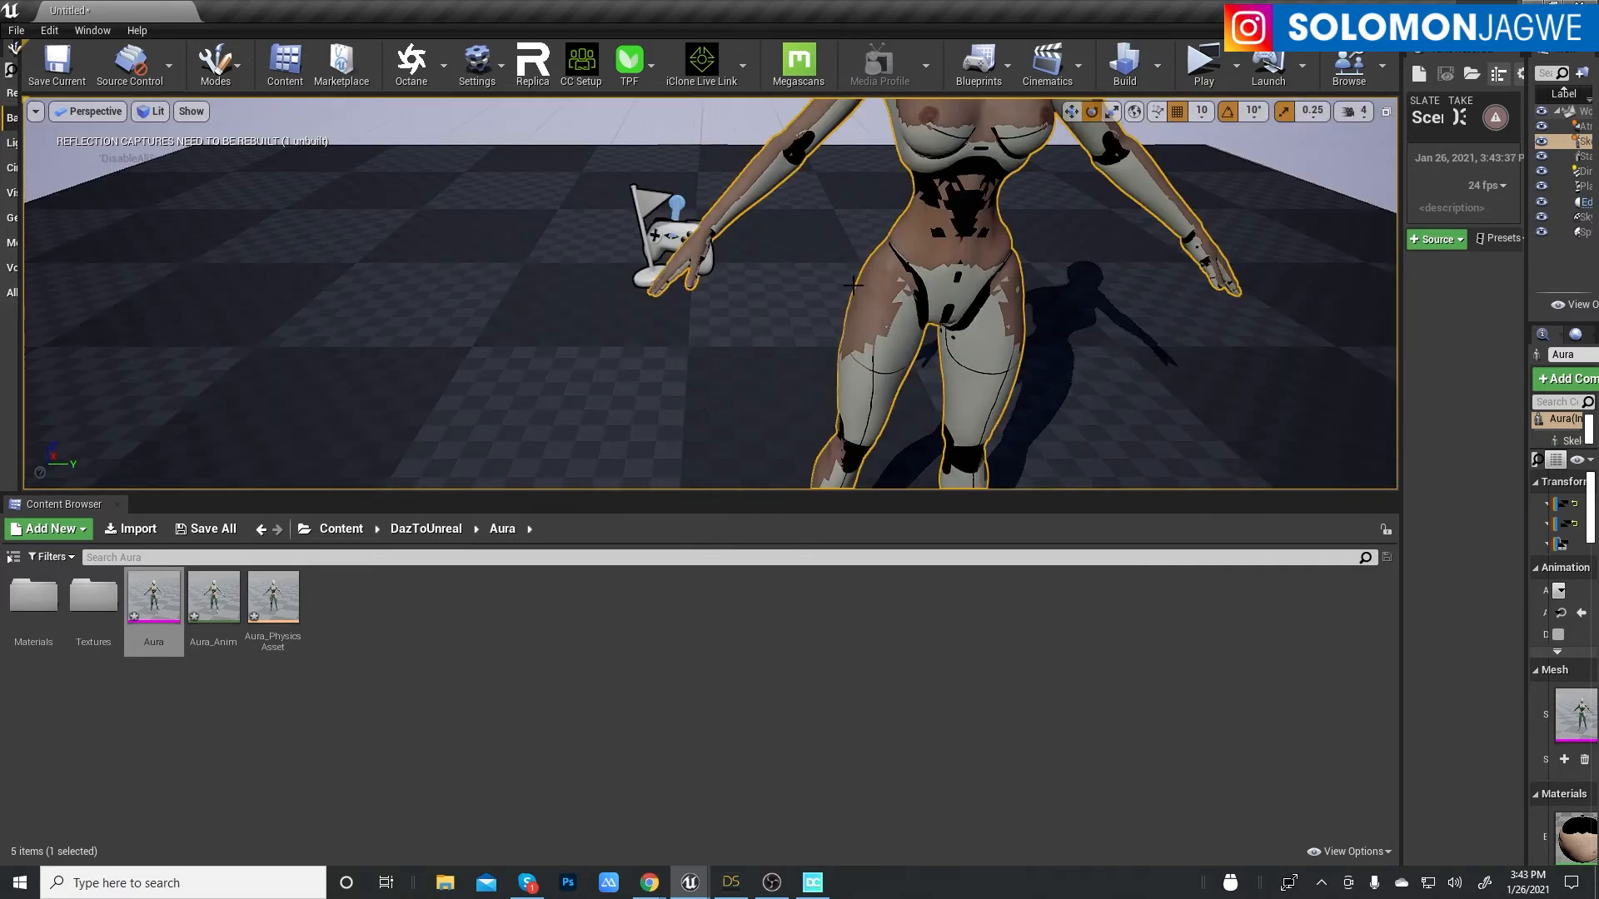
middle_drag(898, 277, 945, 188)
right_drag(898, 277, 890, 196)
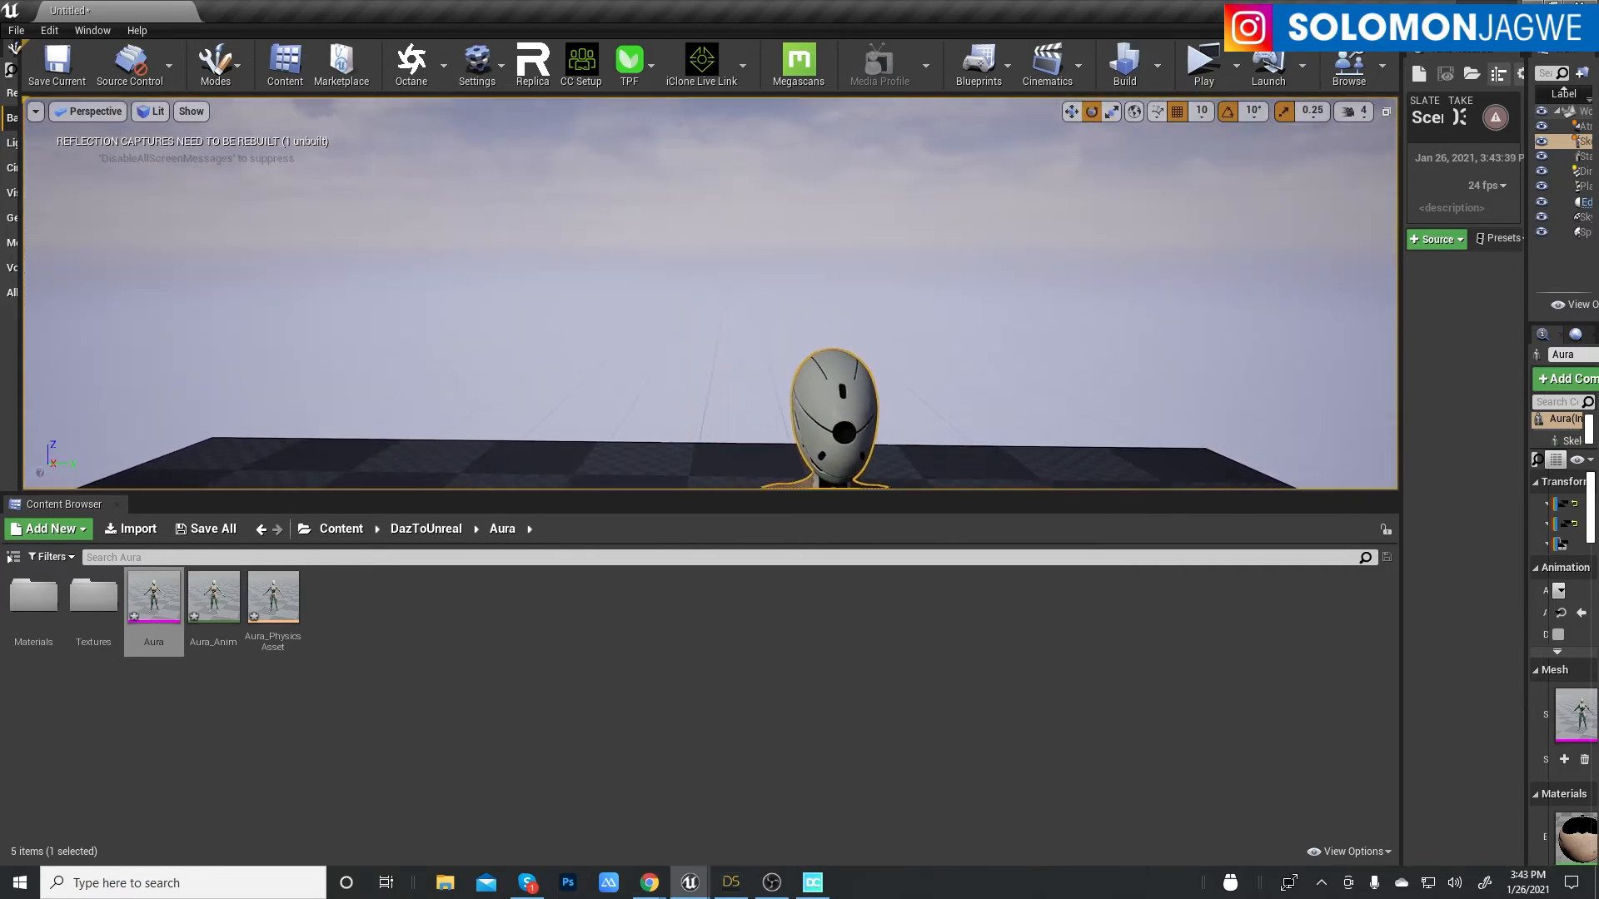
middle_drag(897, 277, 990, 408)
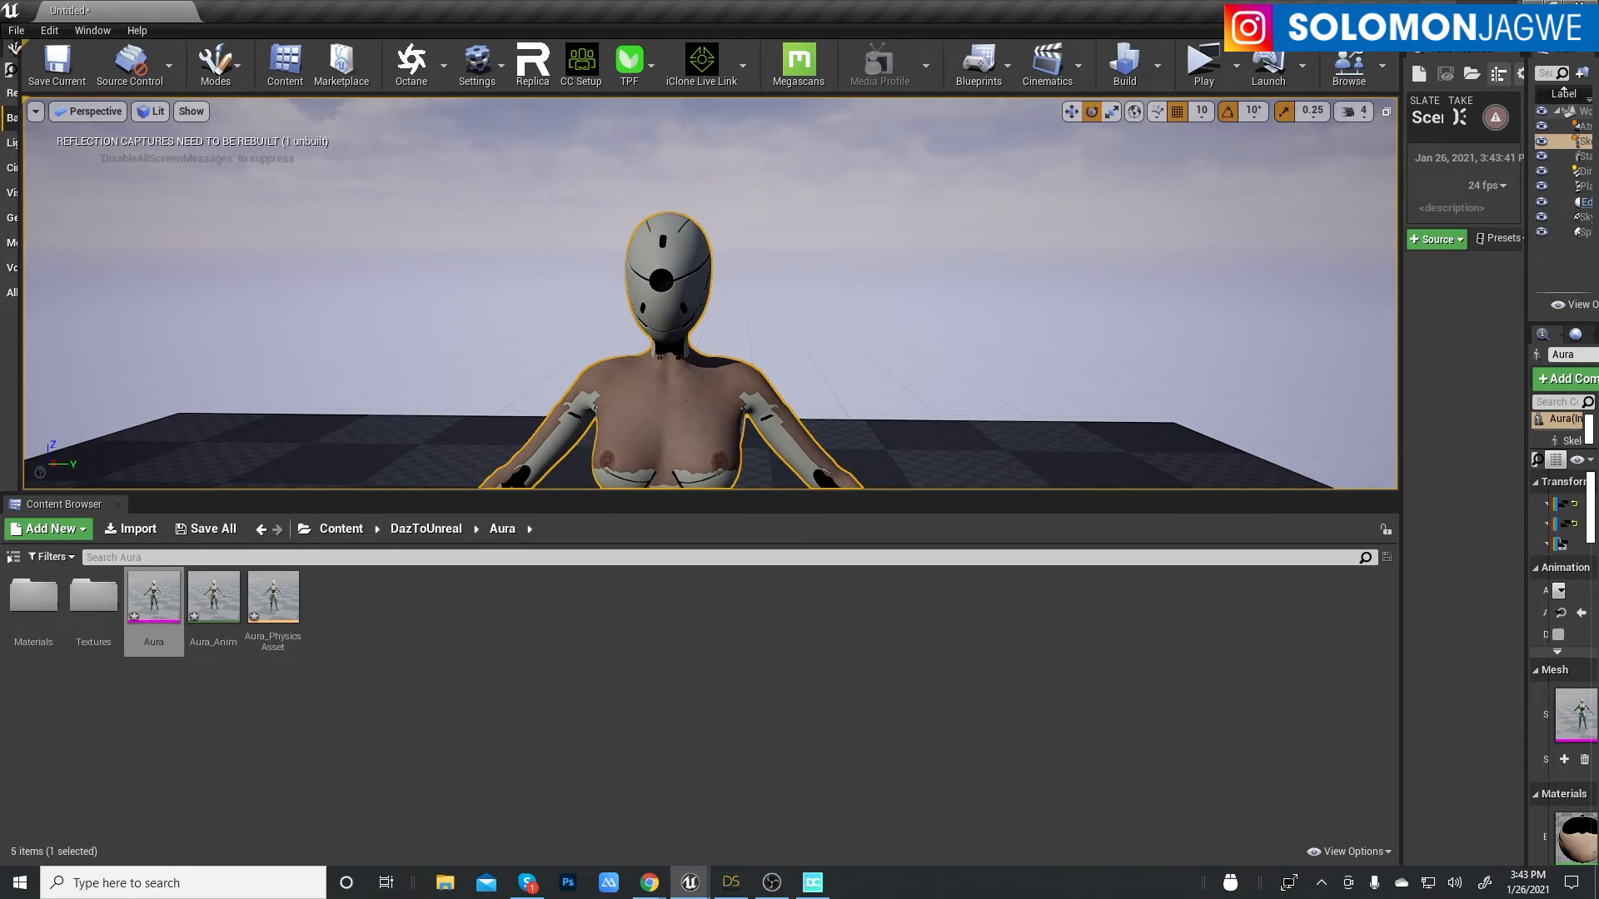
right_drag(710, 293, 844, 329)
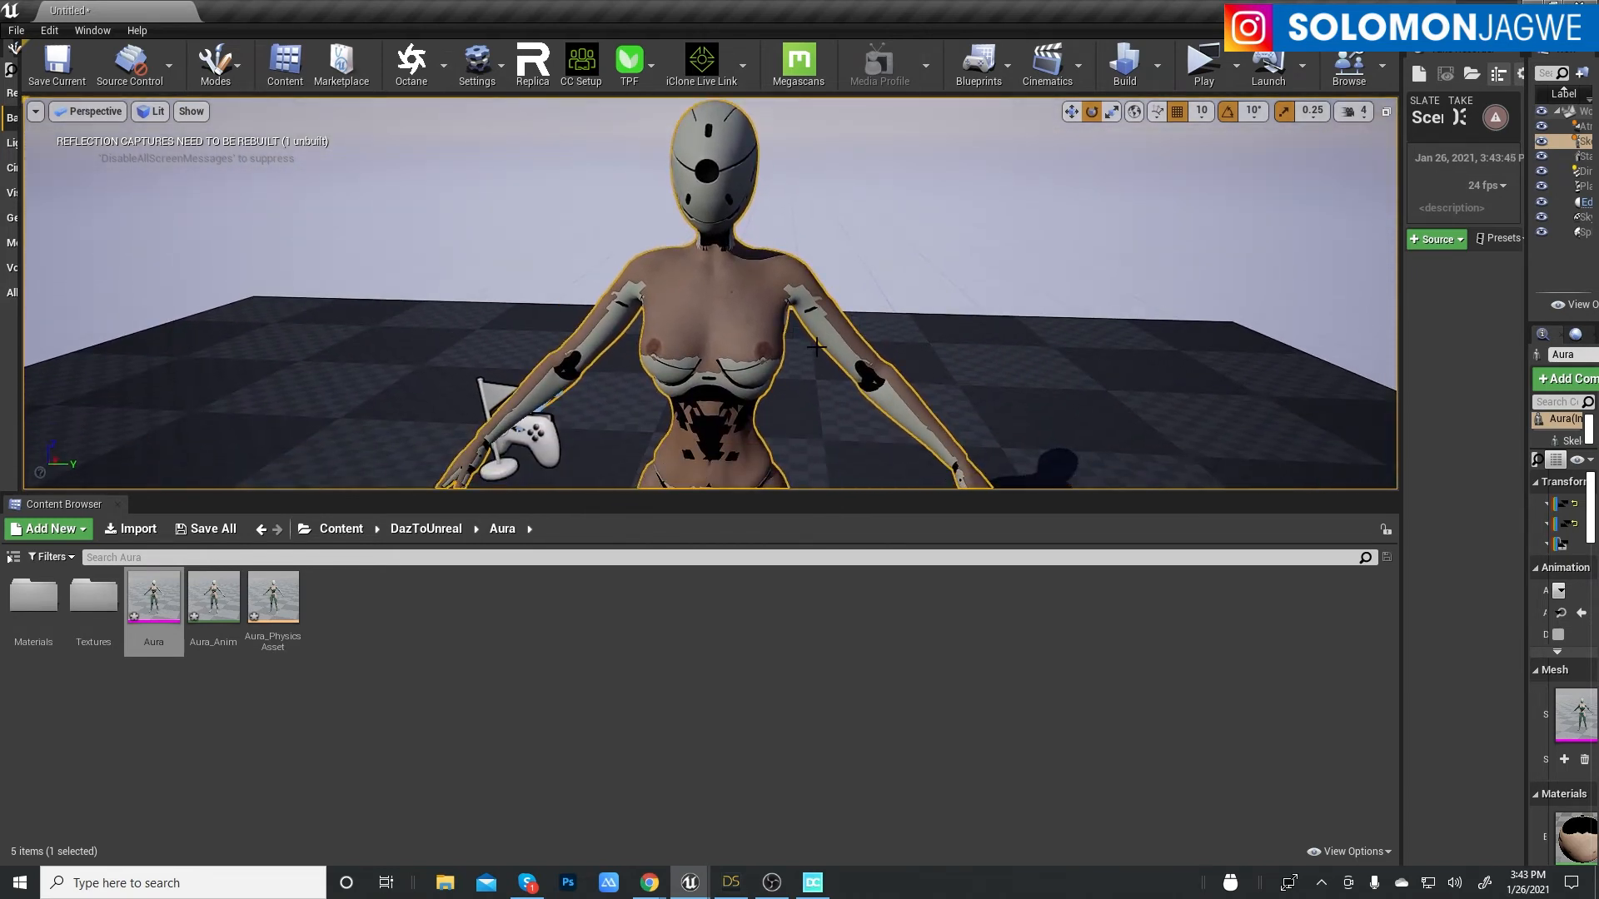
right_drag(775, 294, 946, 310)
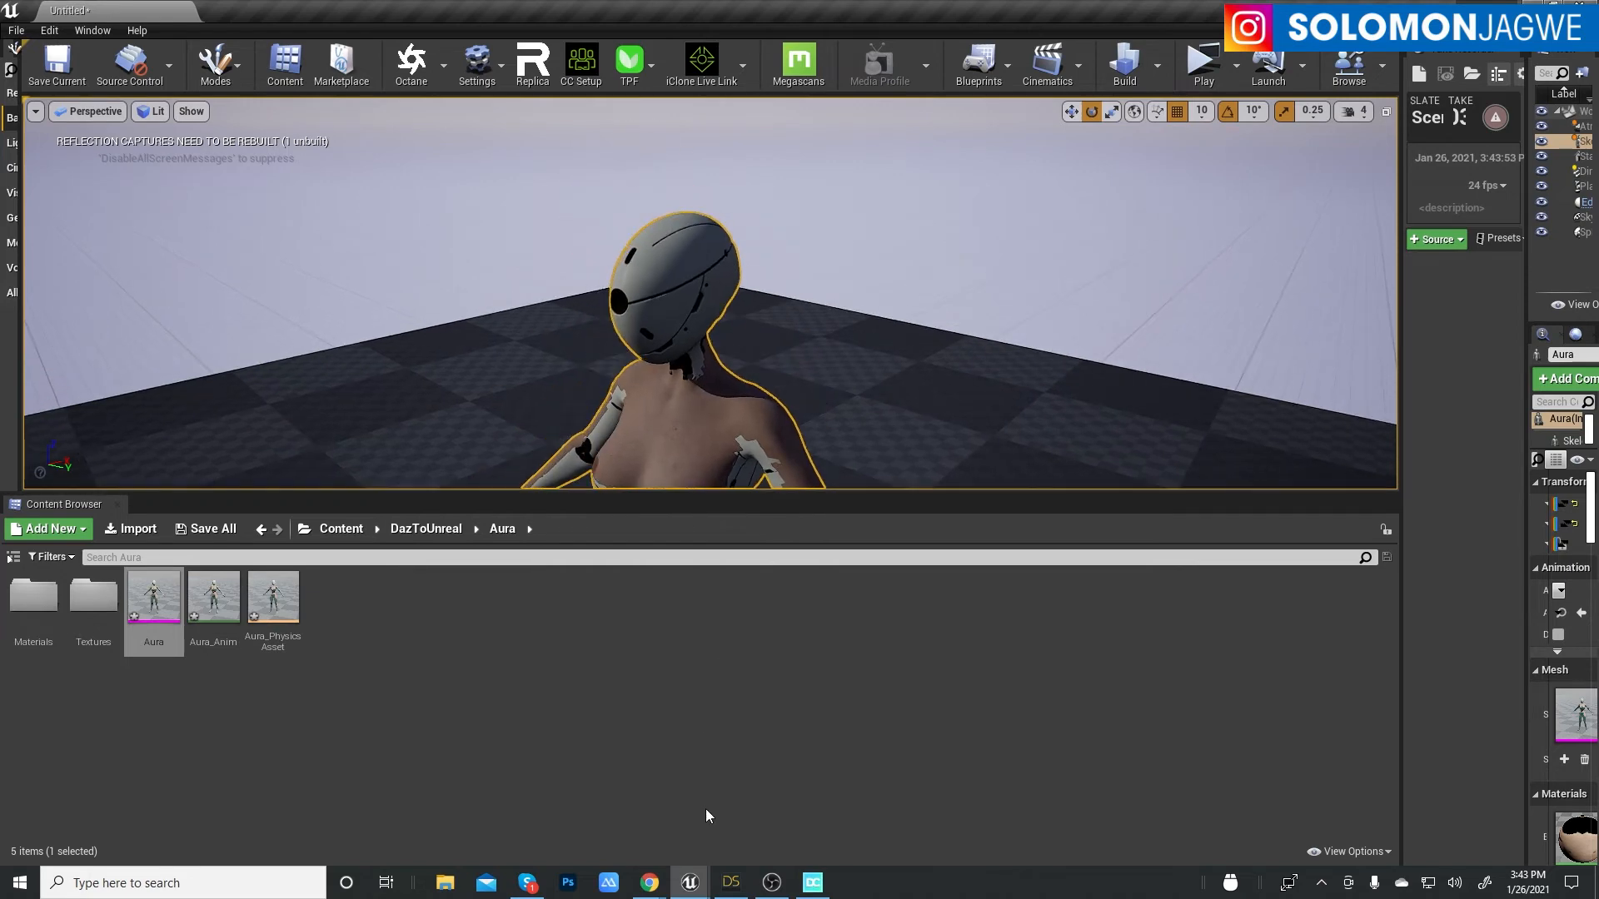
- Compare the original Aura figure in DAZ Studio with the imported one in Unreal Editor
click(730, 882)
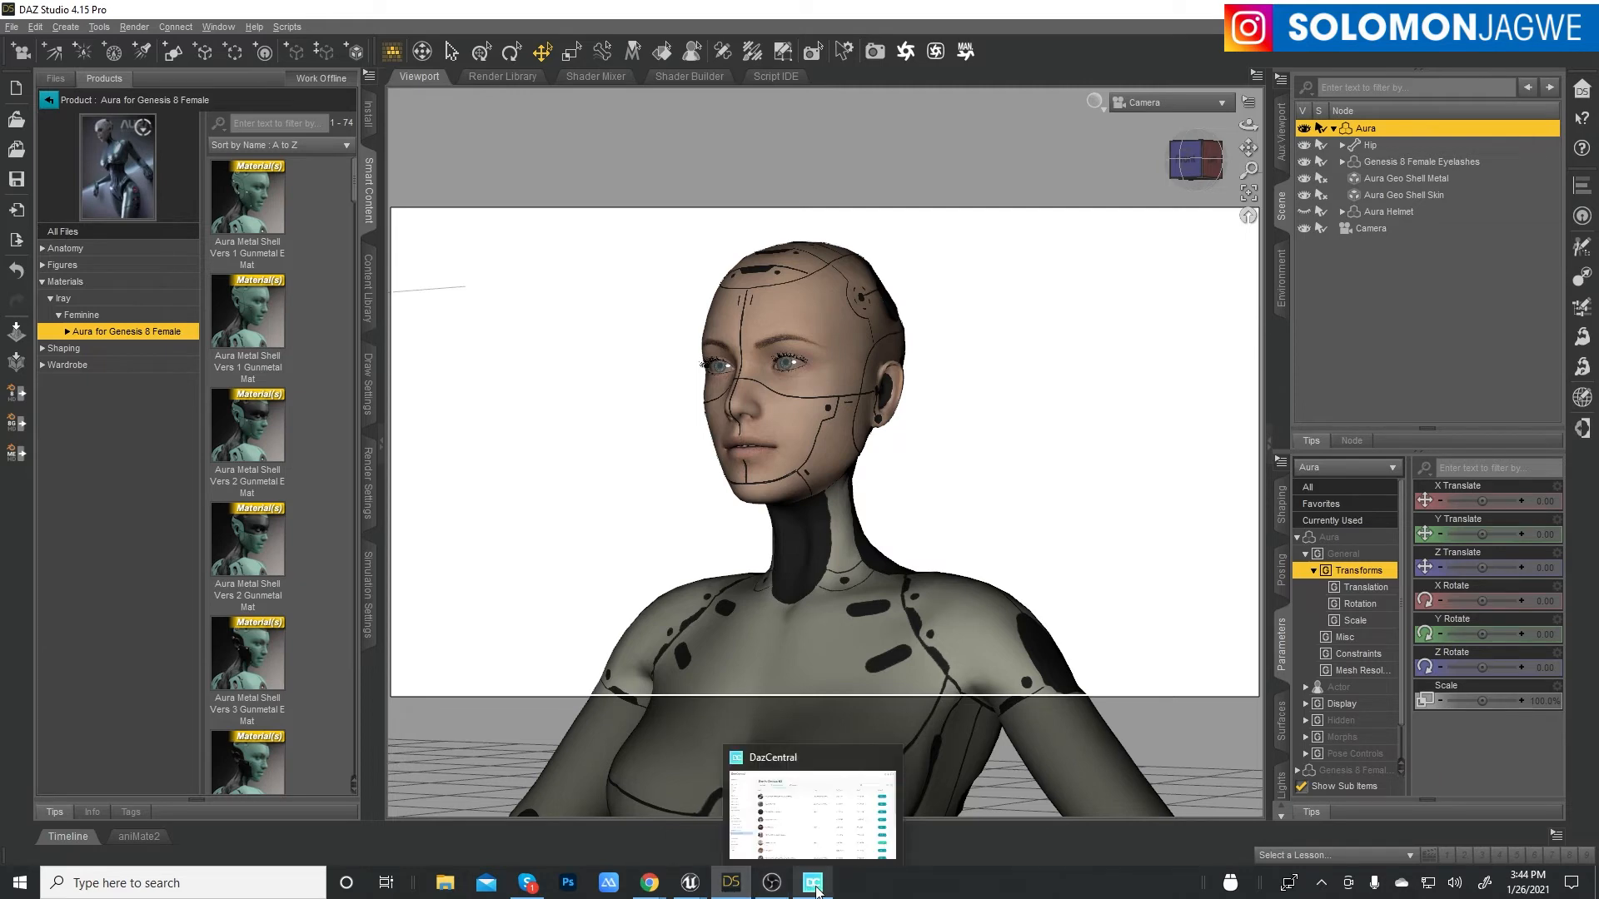
mouse_move(689, 887)
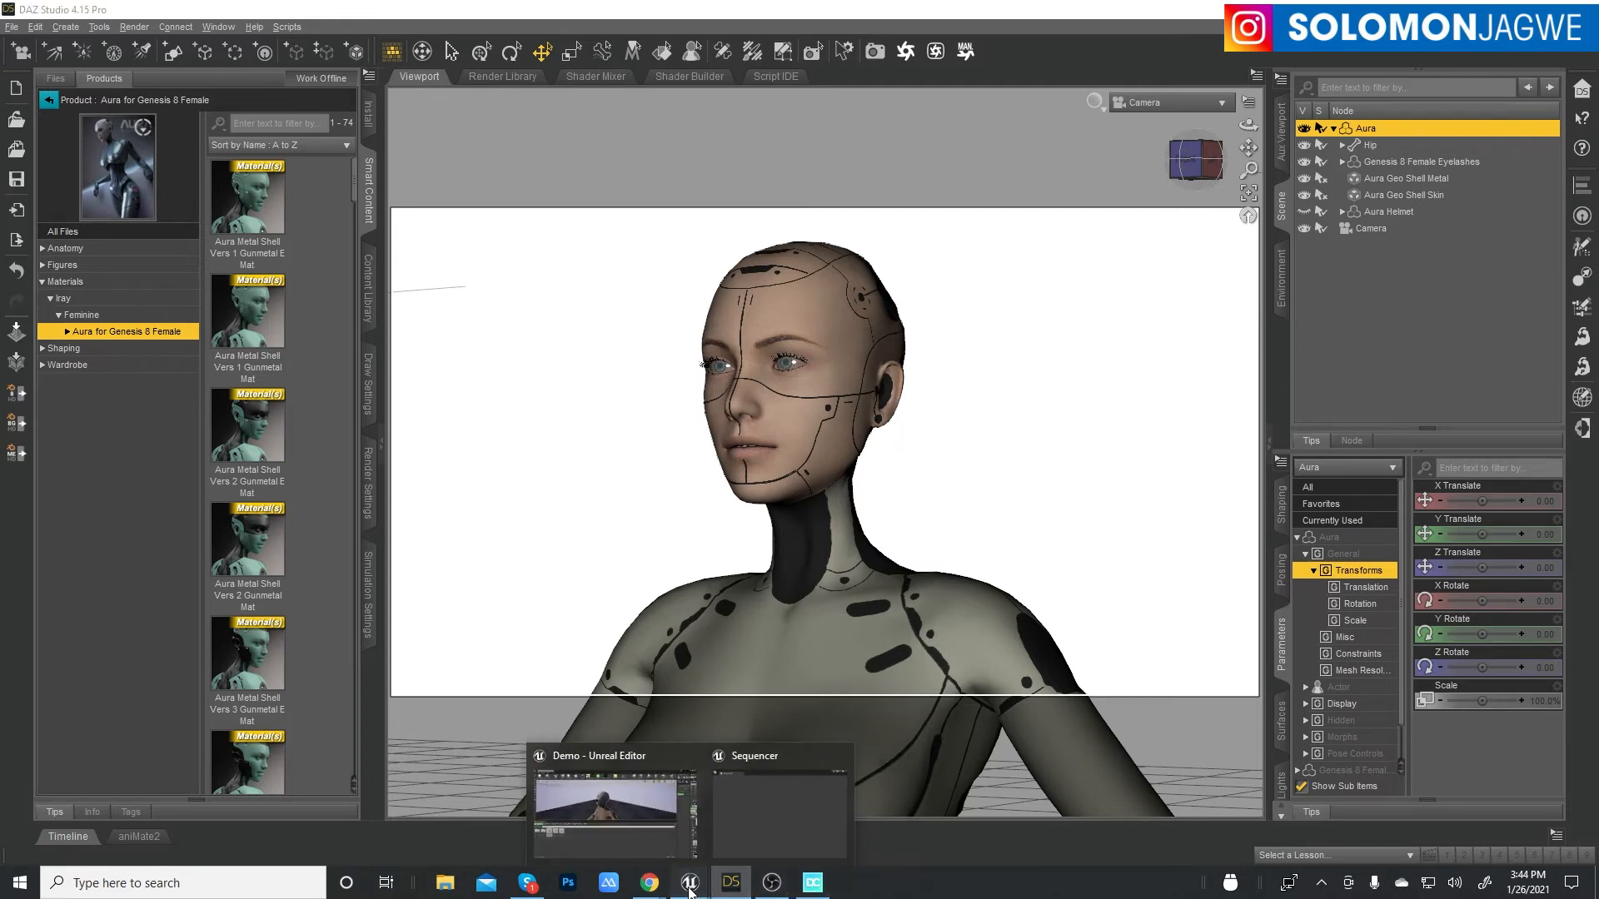
click(612, 771)
middle_drag(831, 397, 893, 317)
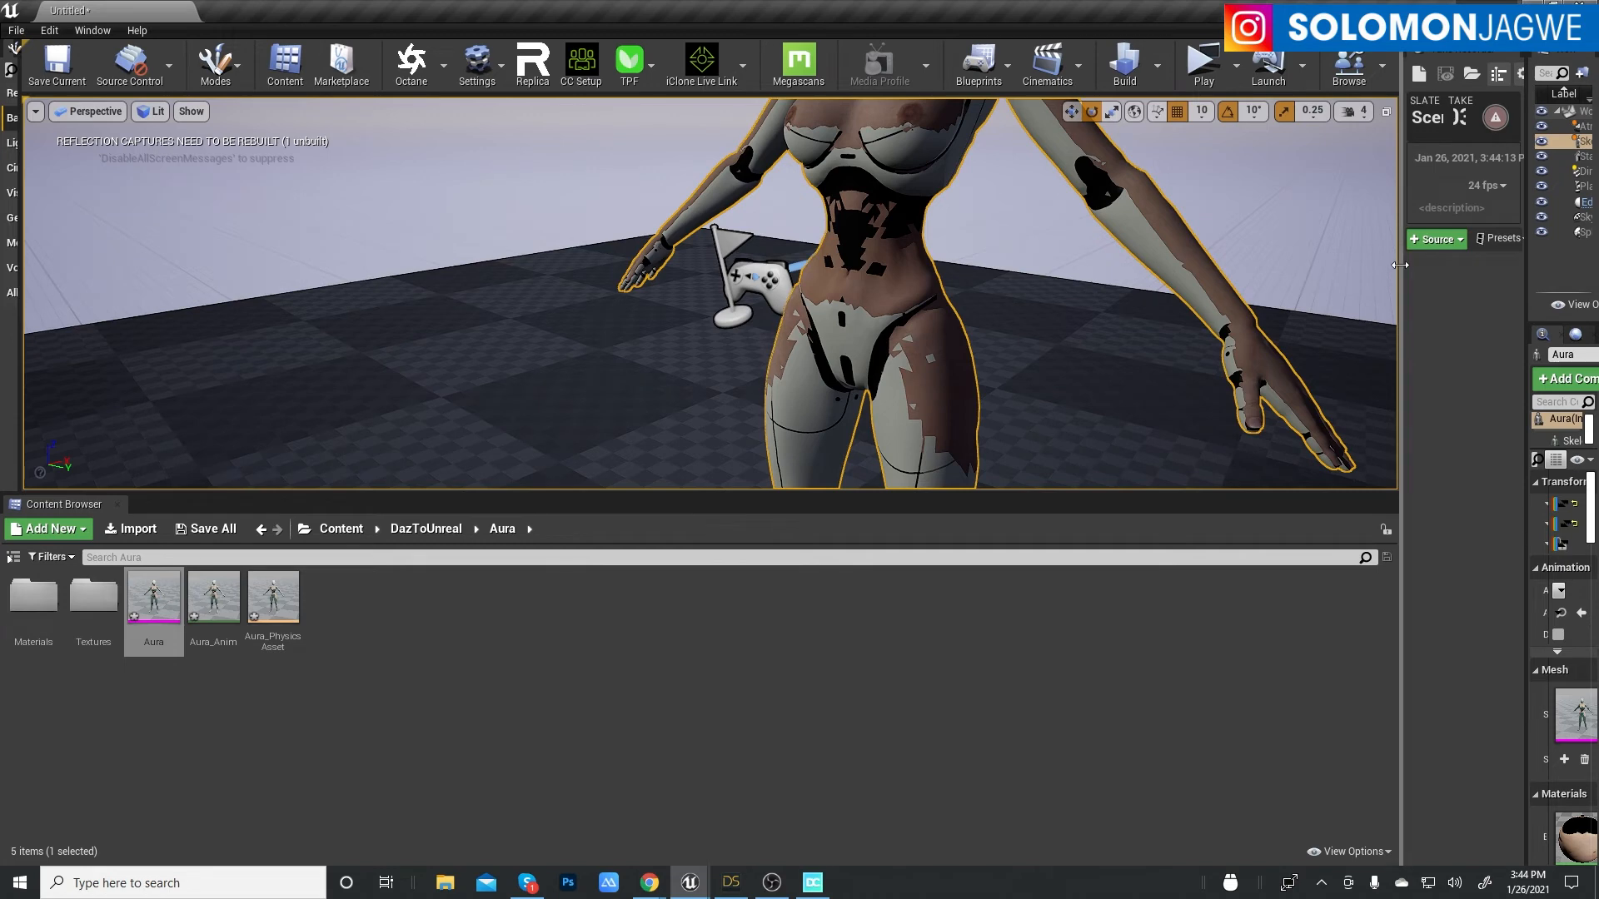
- Widen the World Outliner and Details areas and frame the whole Aura figure in the viewport
drag(1401, 270, 1291, 265)
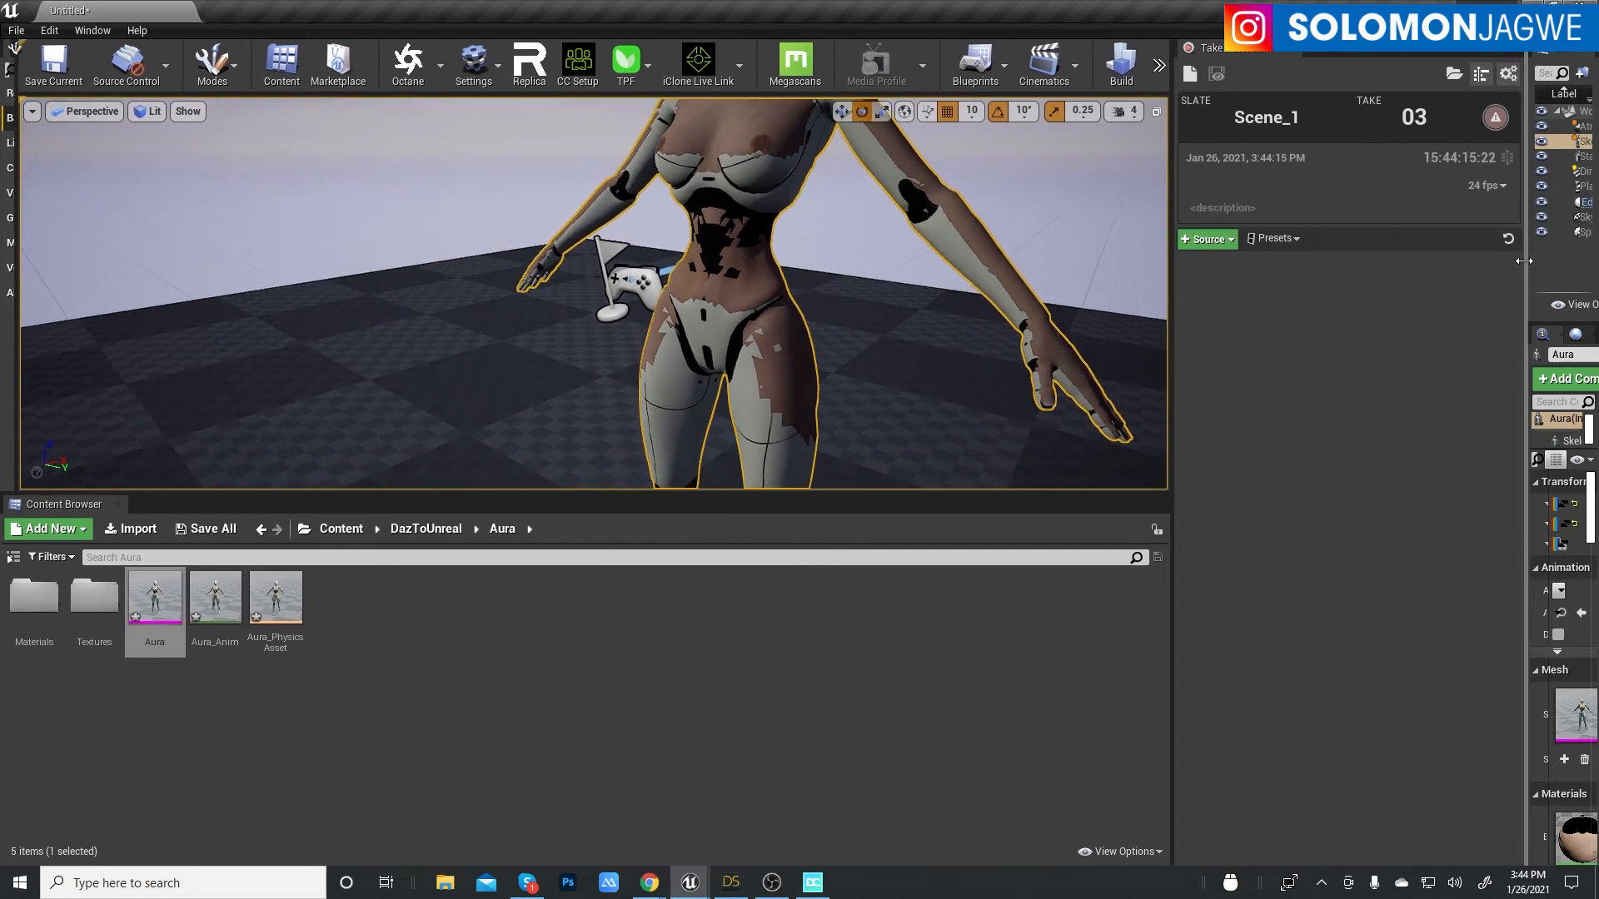
drag(1527, 267, 1196, 273)
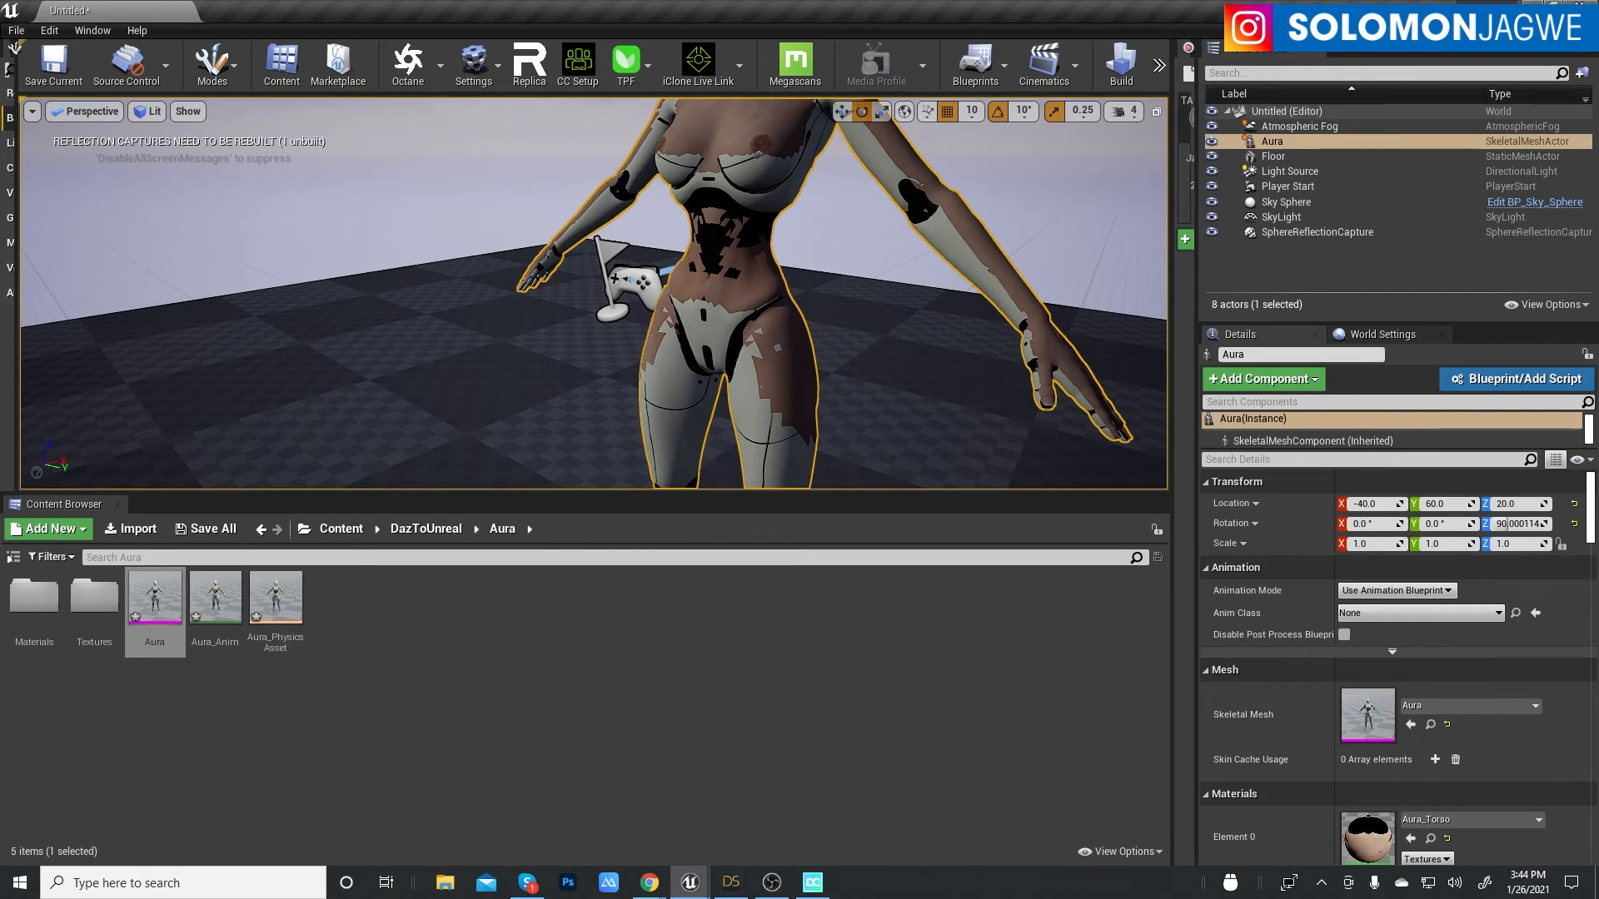
middle_drag(809, 275, 809, 225)
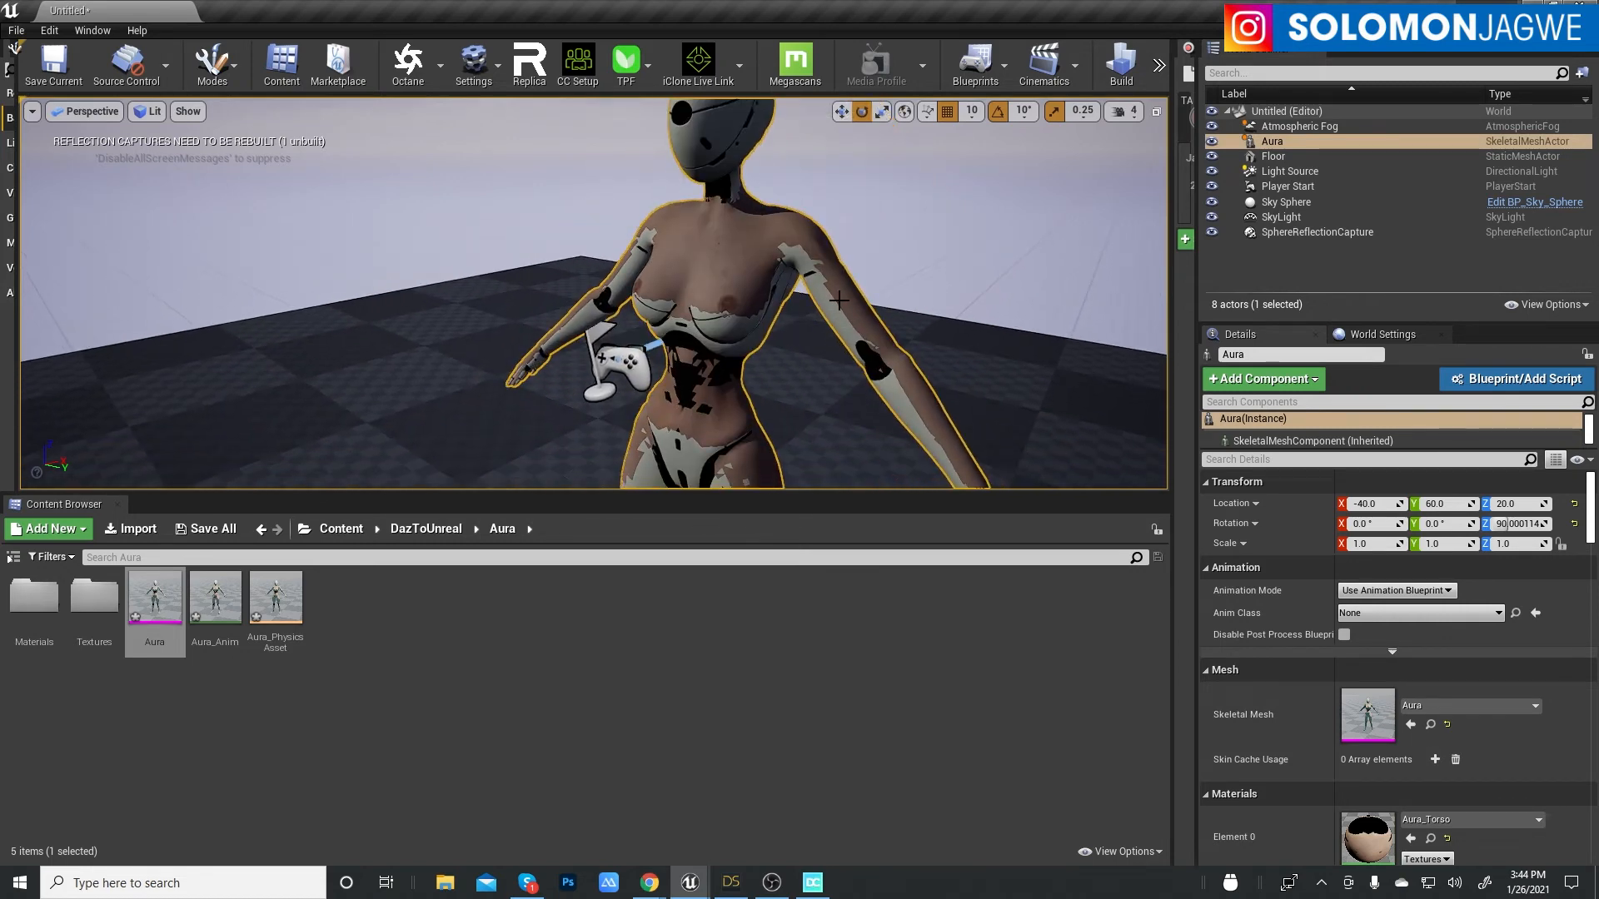
scroll(834, 306, down, 5)
right_drag(819, 330, 860, 351)
middle_drag(819, 330, 566, 355)
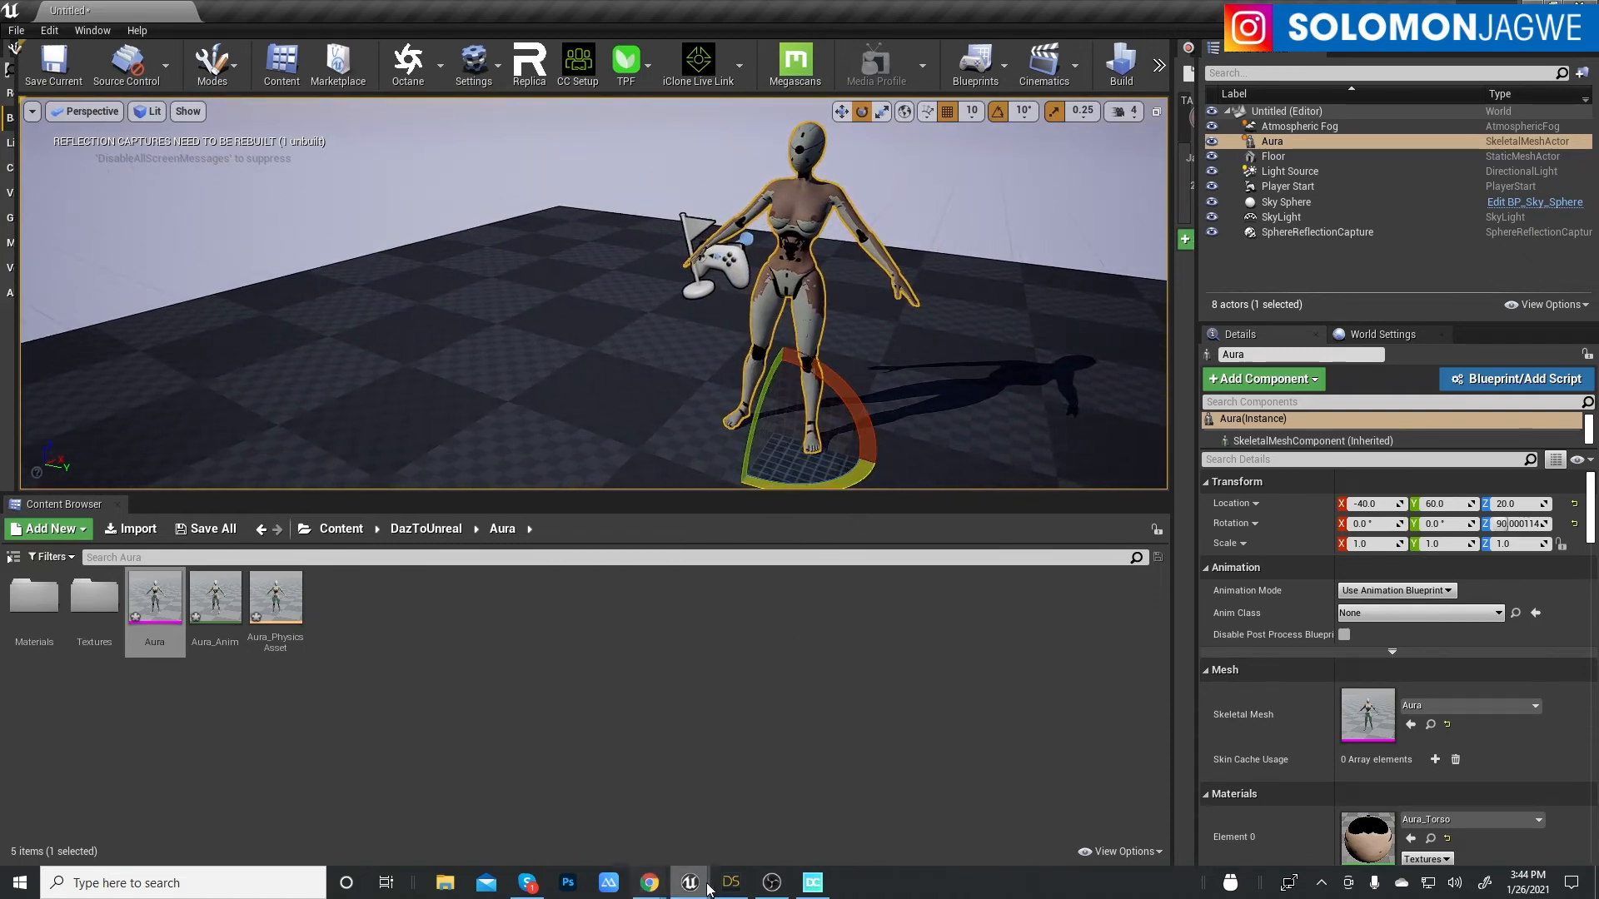
- In DazCentral, compare the compatible asset lists for the Cinema 4D, Maya, 3ds Max and Unreal bridges with the Daz Studio assets
click(813, 883)
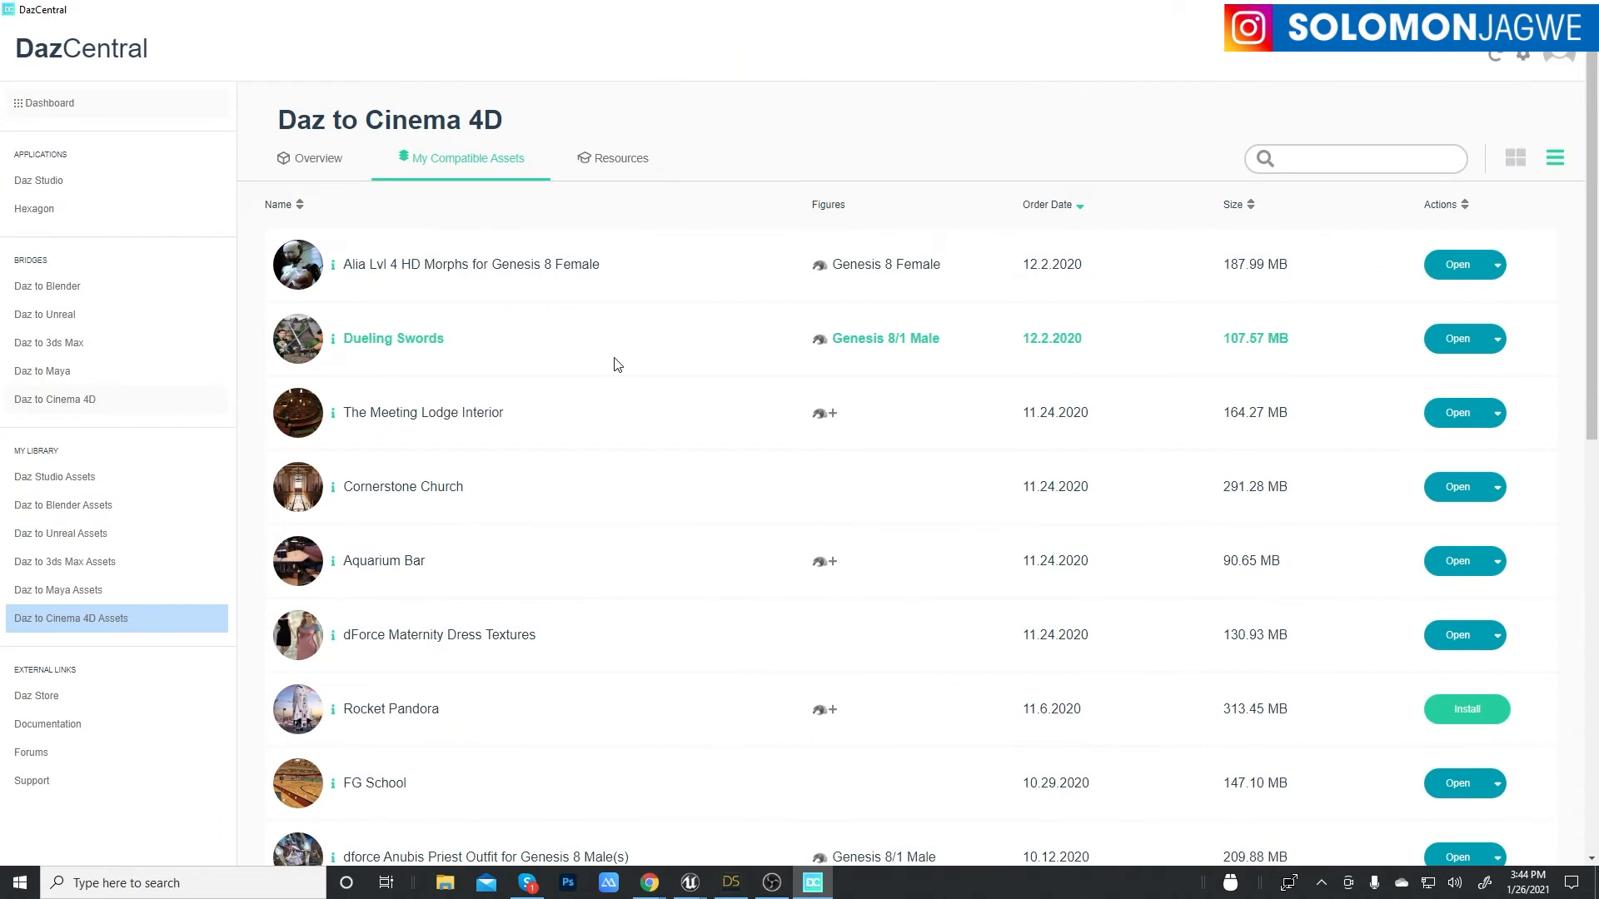
scroll(618, 365, down, 1)
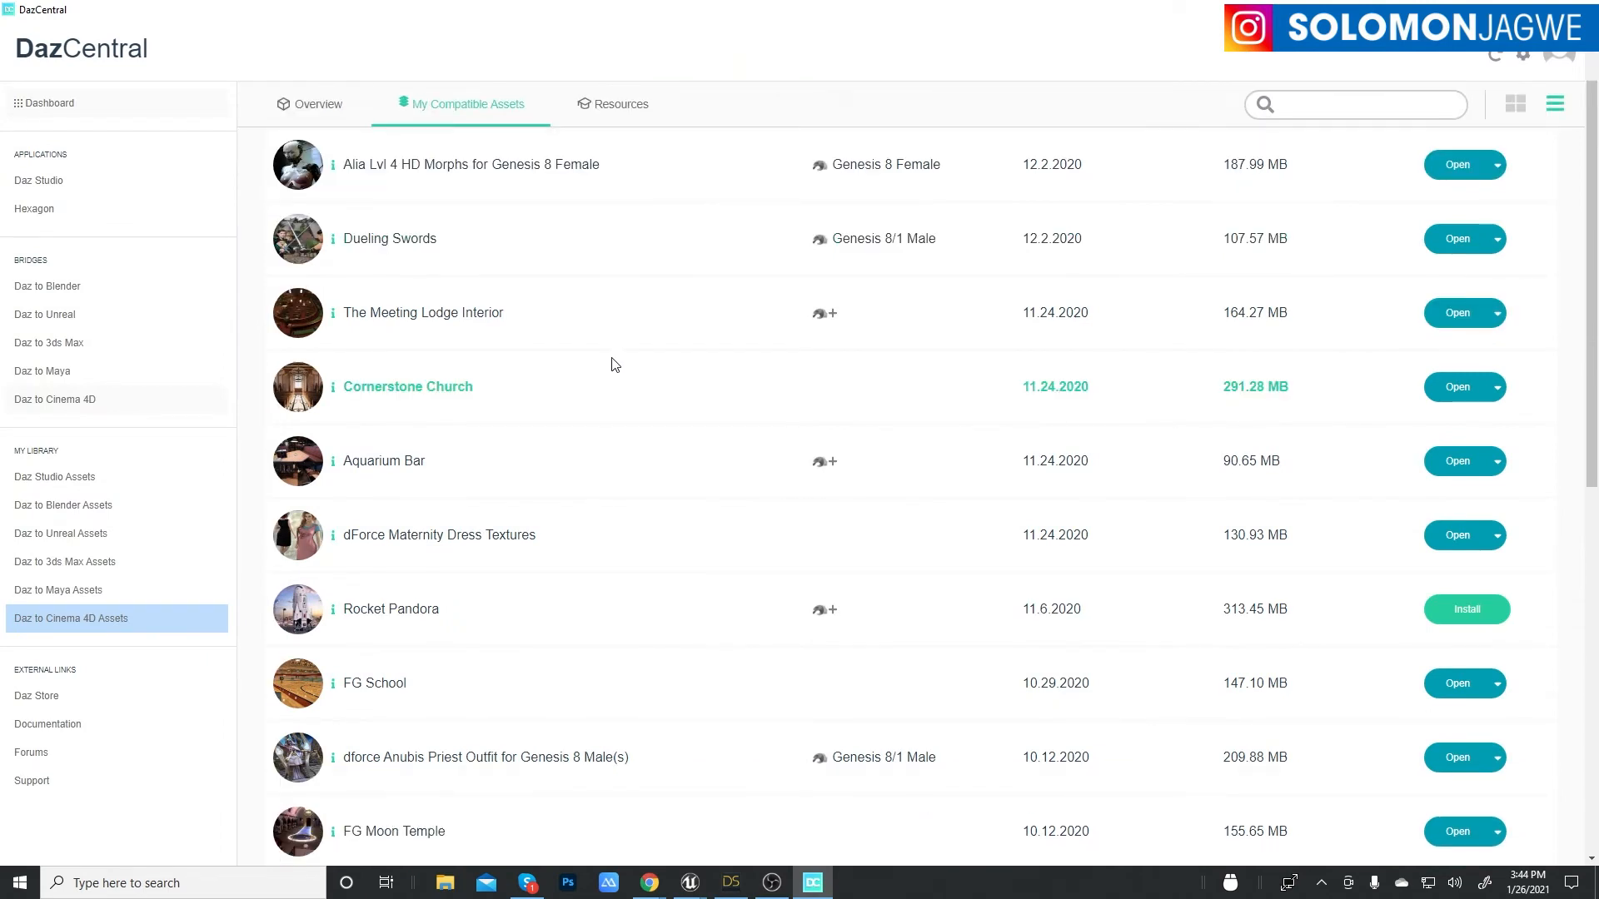
click(87, 592)
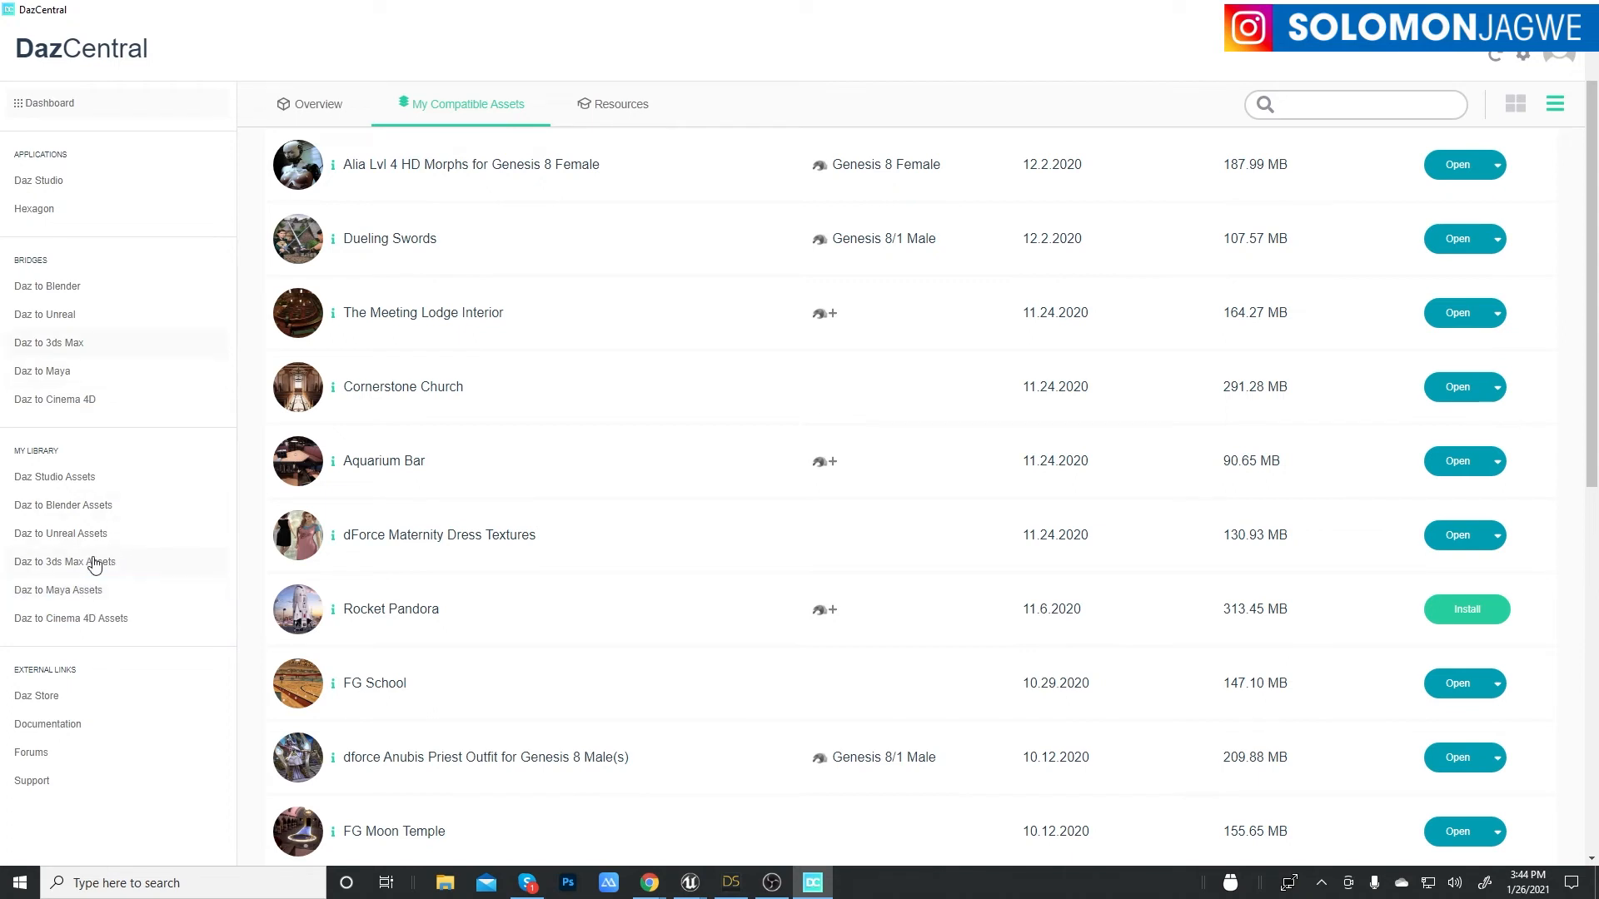
click(93, 564)
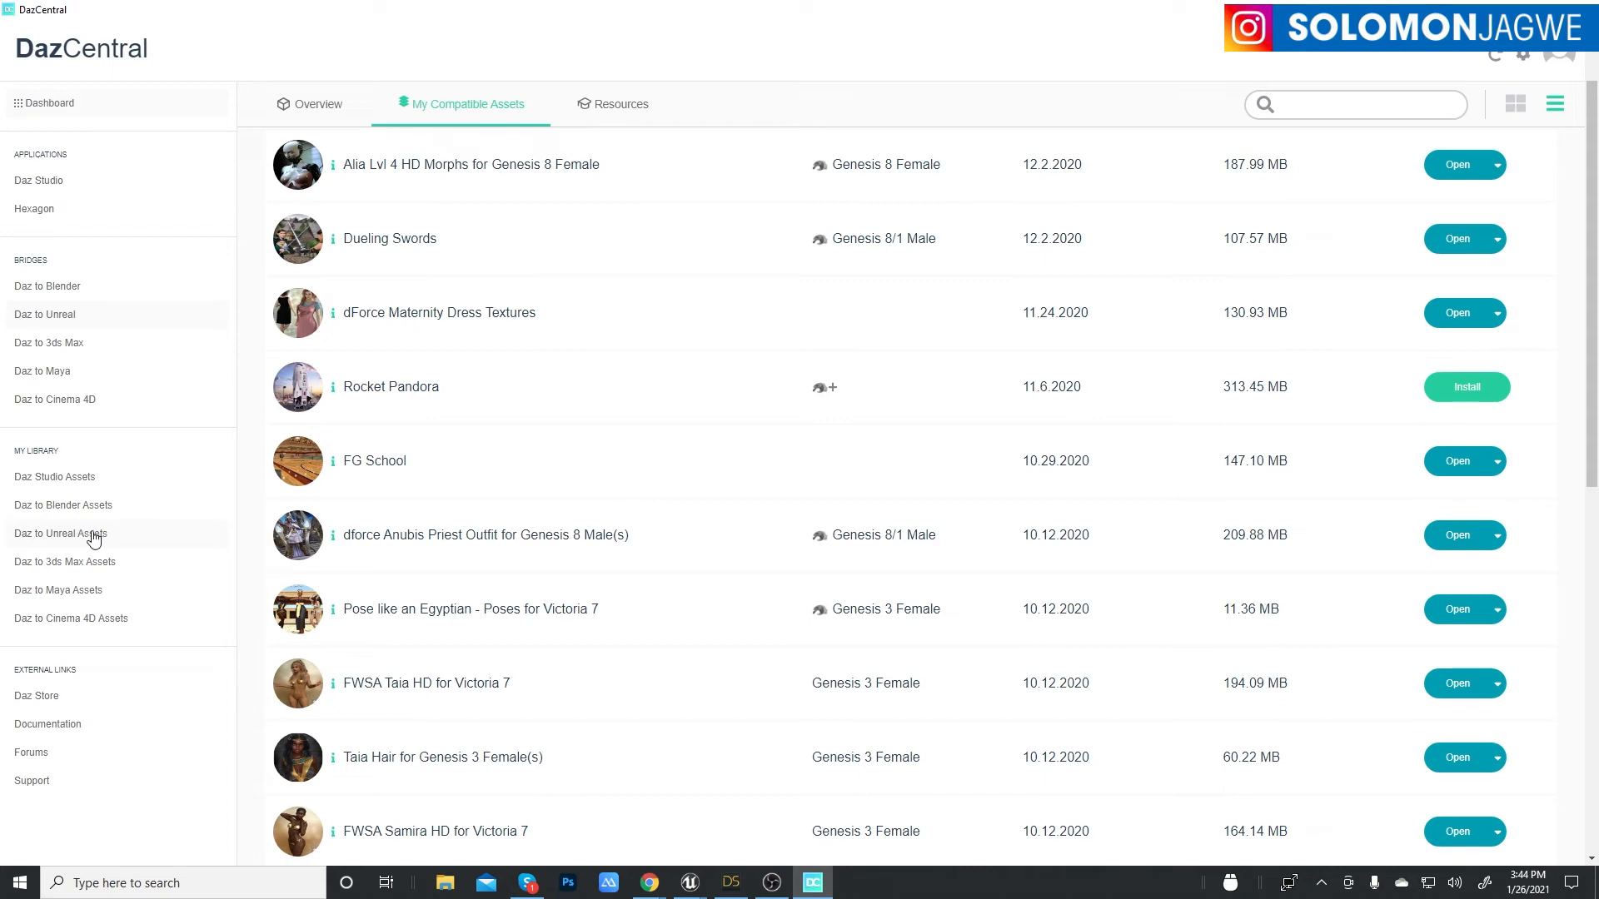
click(84, 537)
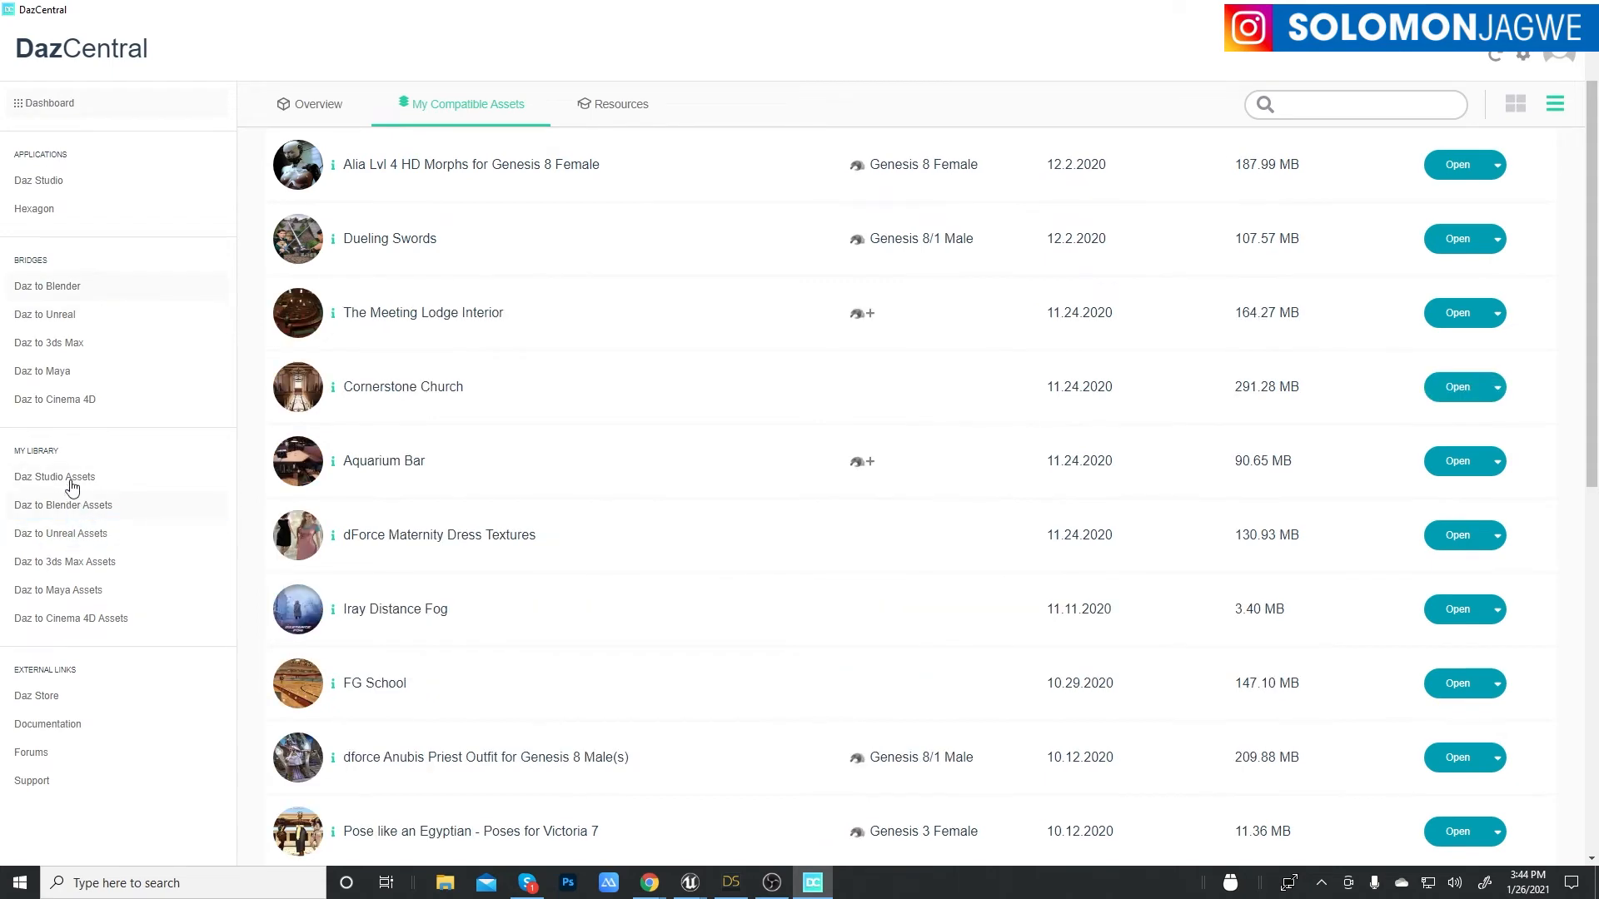
click(70, 481)
scroll(499, 433, down, 3)
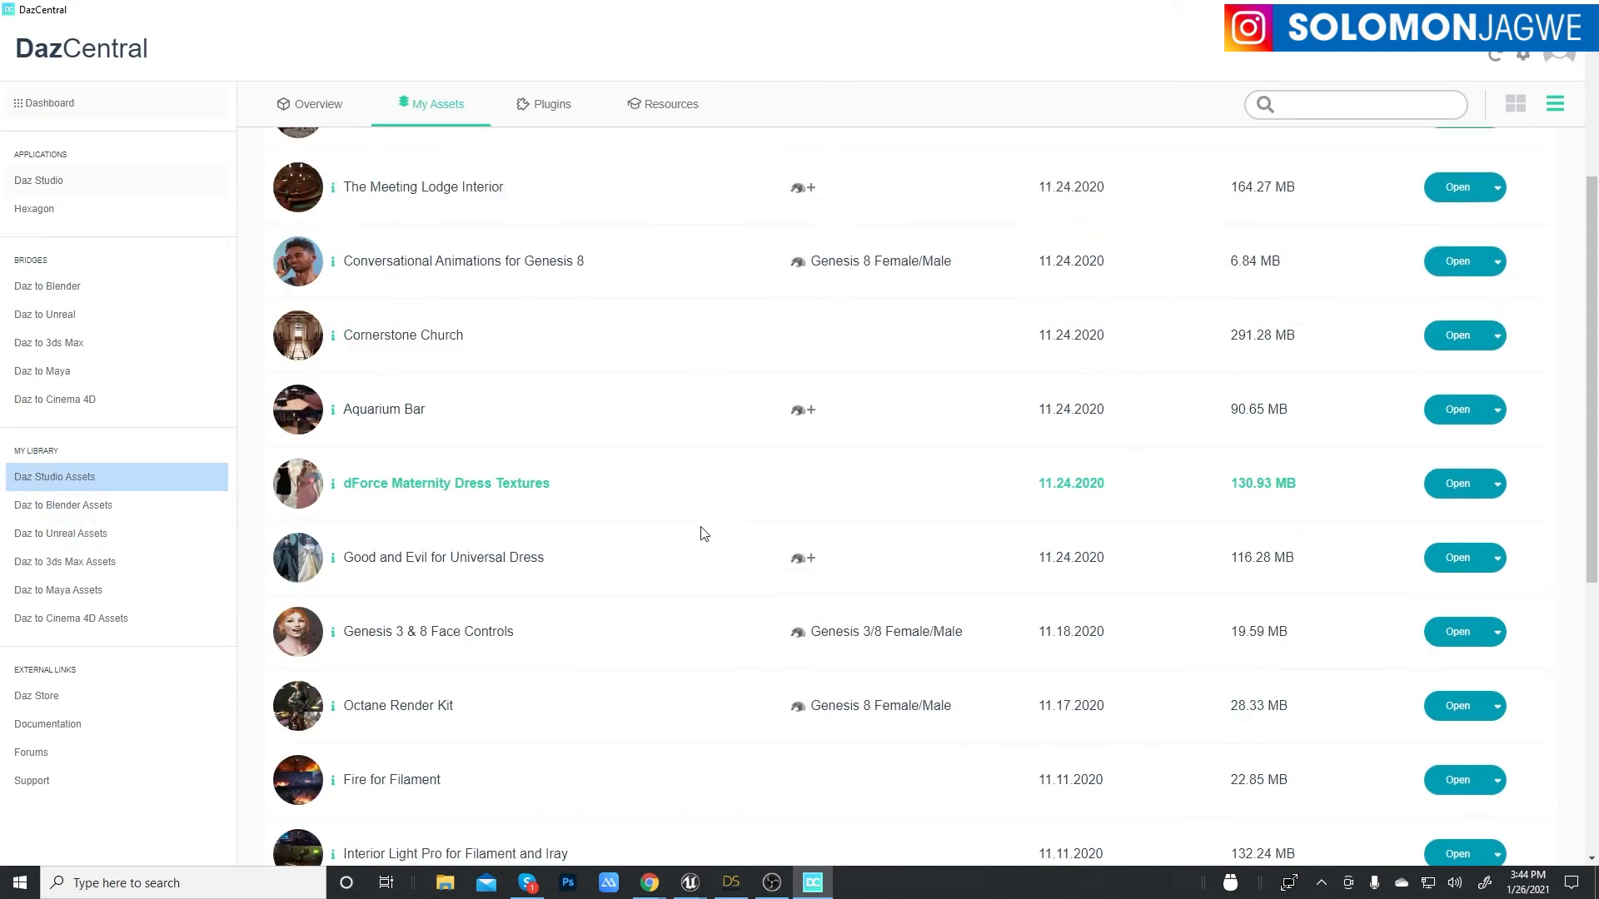
scroll(433, 466, up, 3)
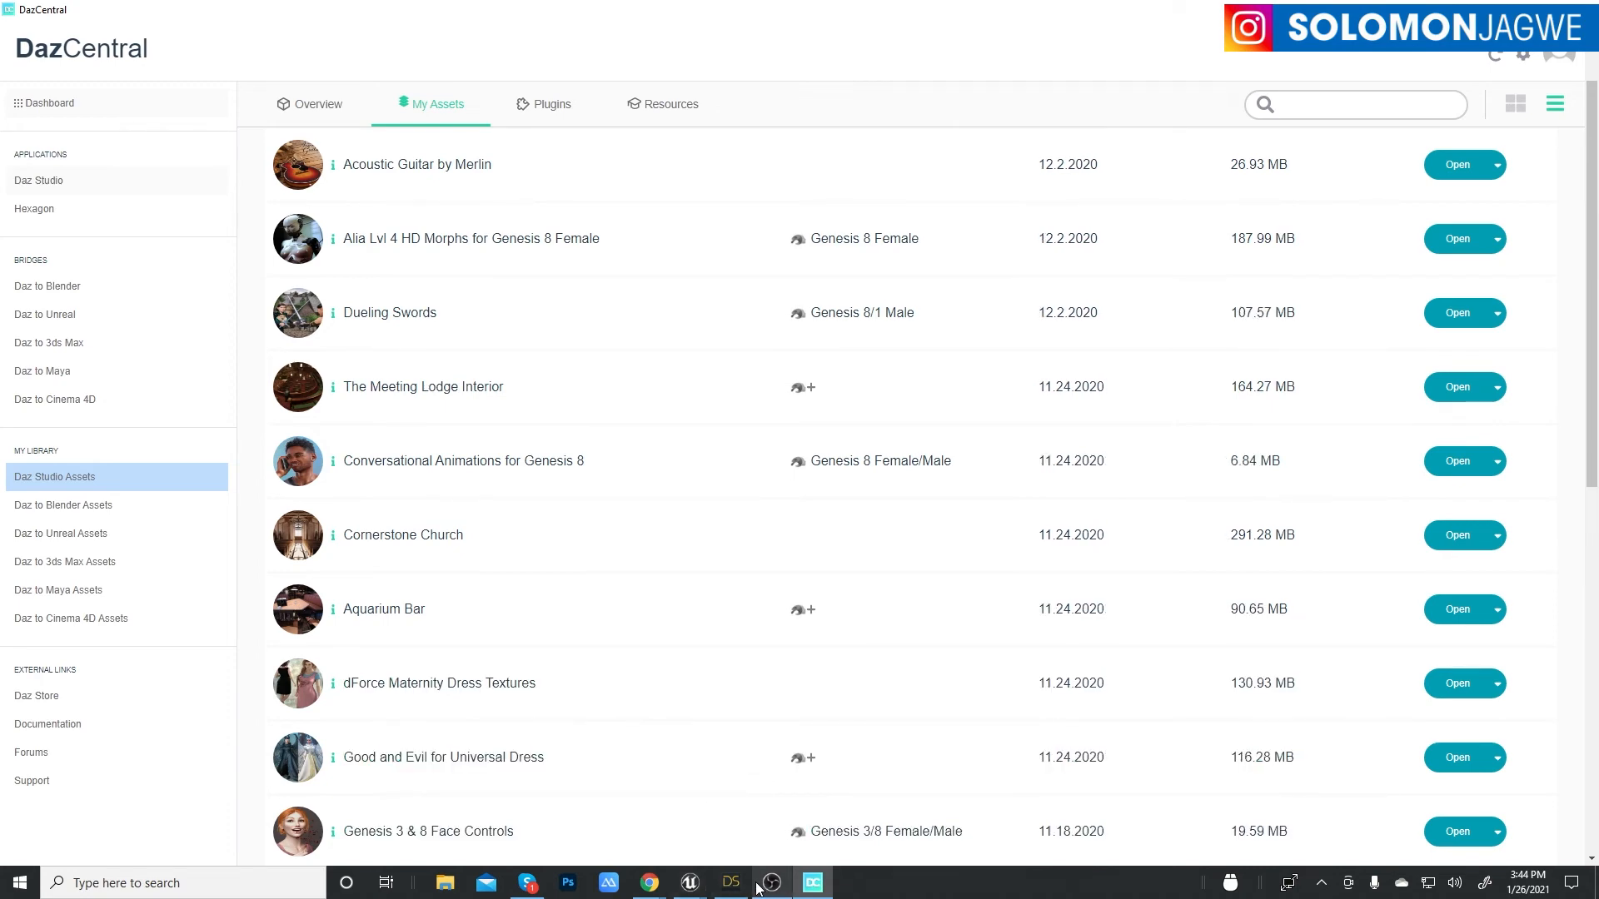
- Check the Unreal level, then switch to DAZ Studio and delete the Aura figure from the scene
mouse_move(689, 884)
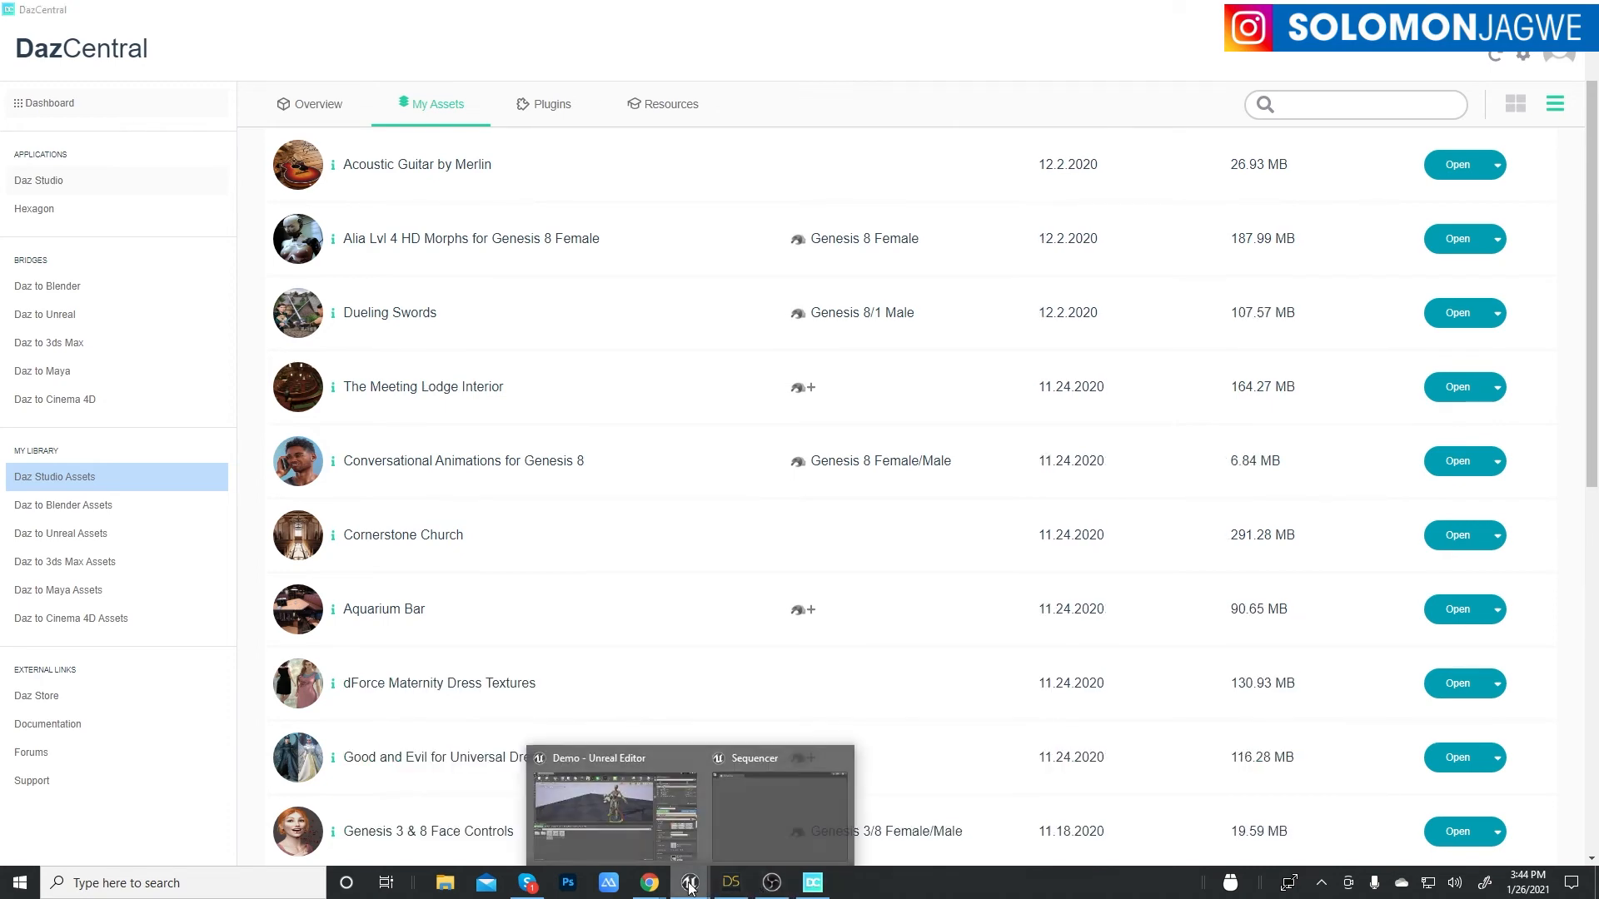
click(607, 763)
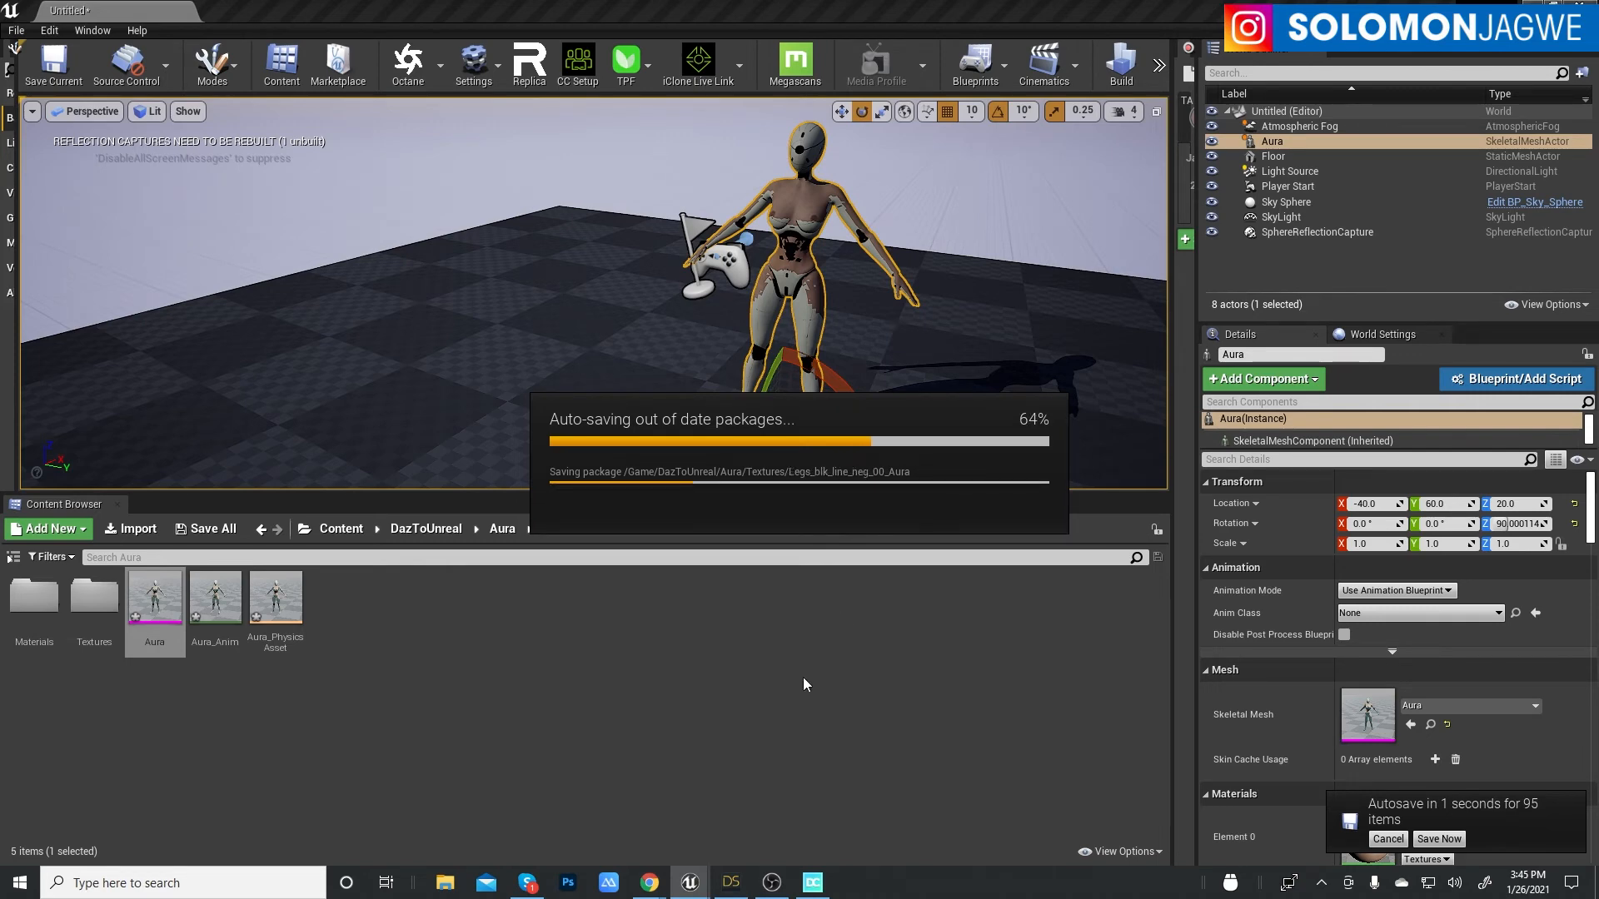
click(731, 884)
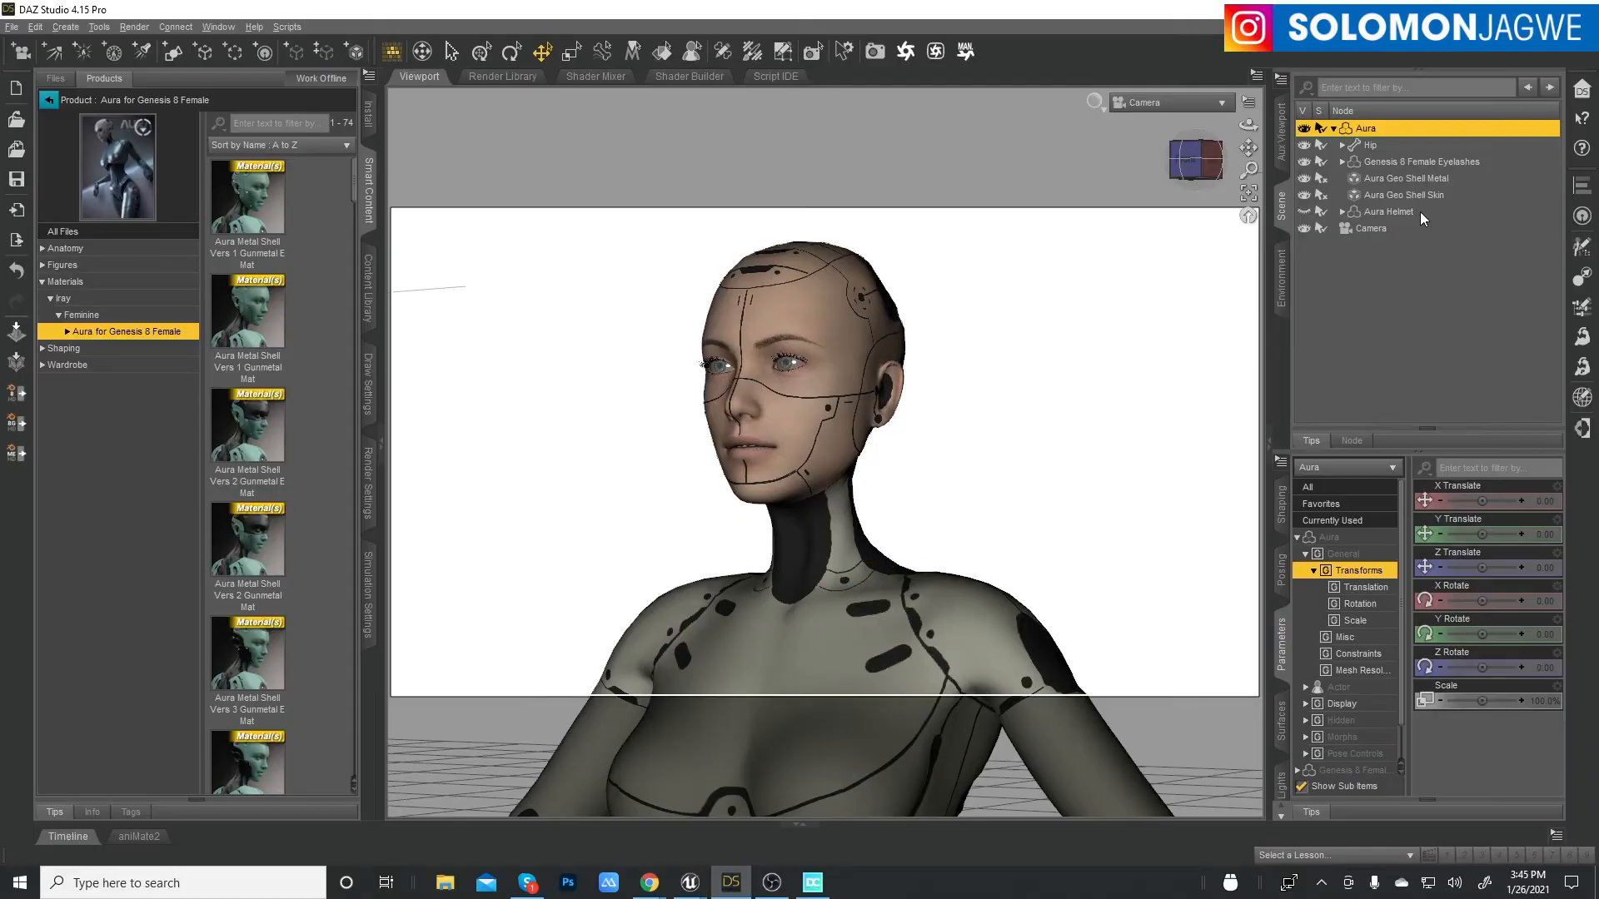
click(1359, 129)
key(Delete)
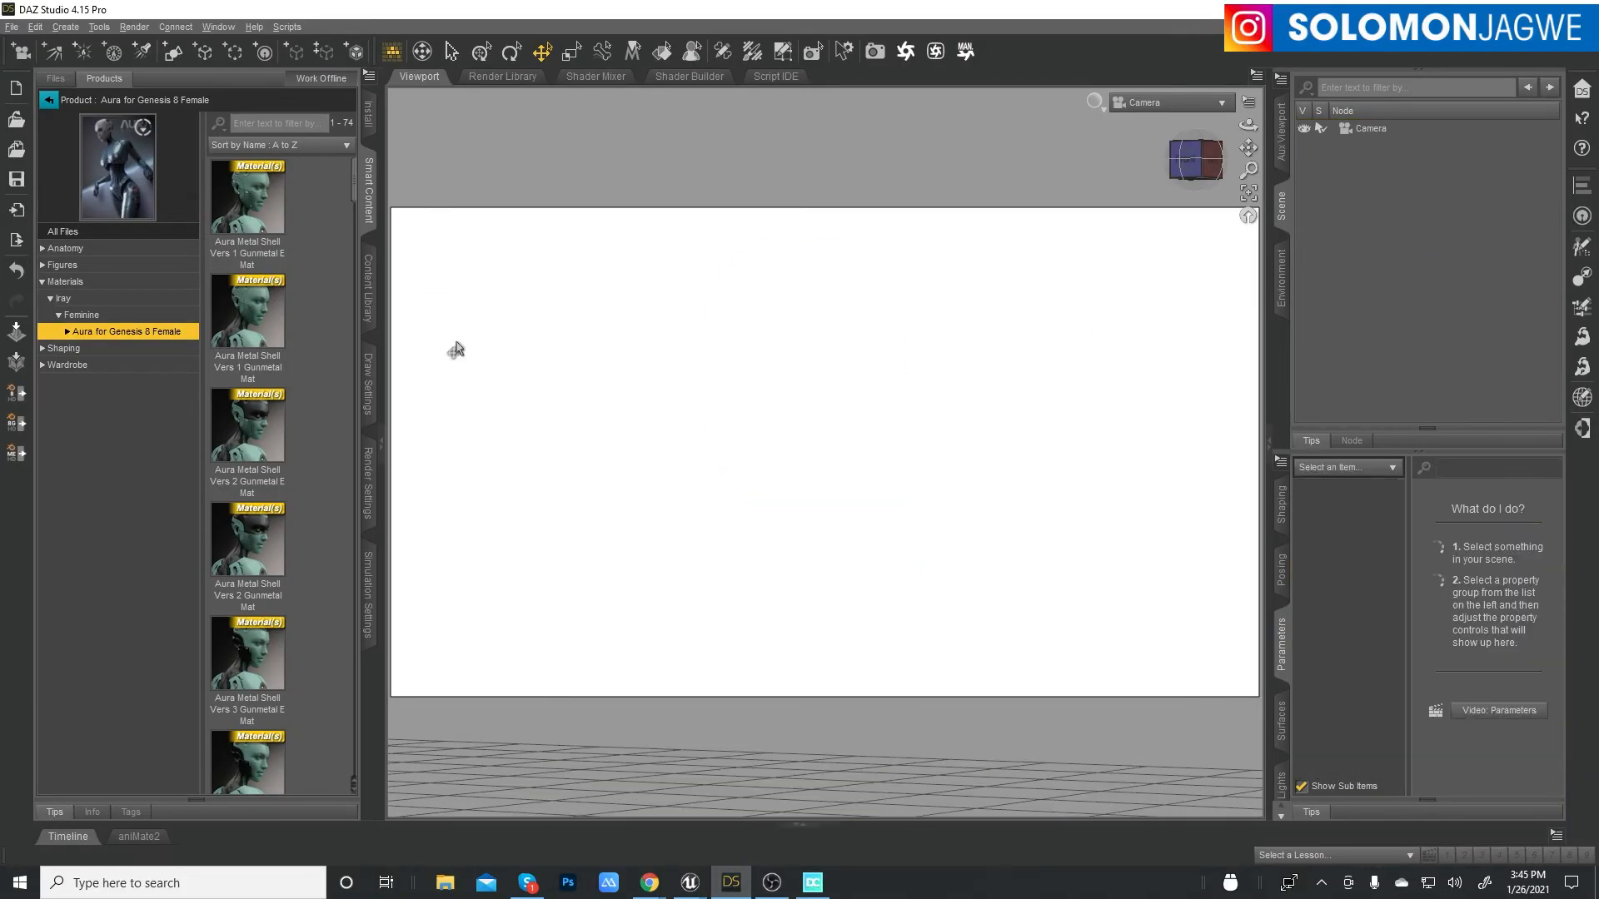
- Browse the Content Library to the Genesis 8 Male characters under People and load the Behemoth figure into the scene
click(370, 315)
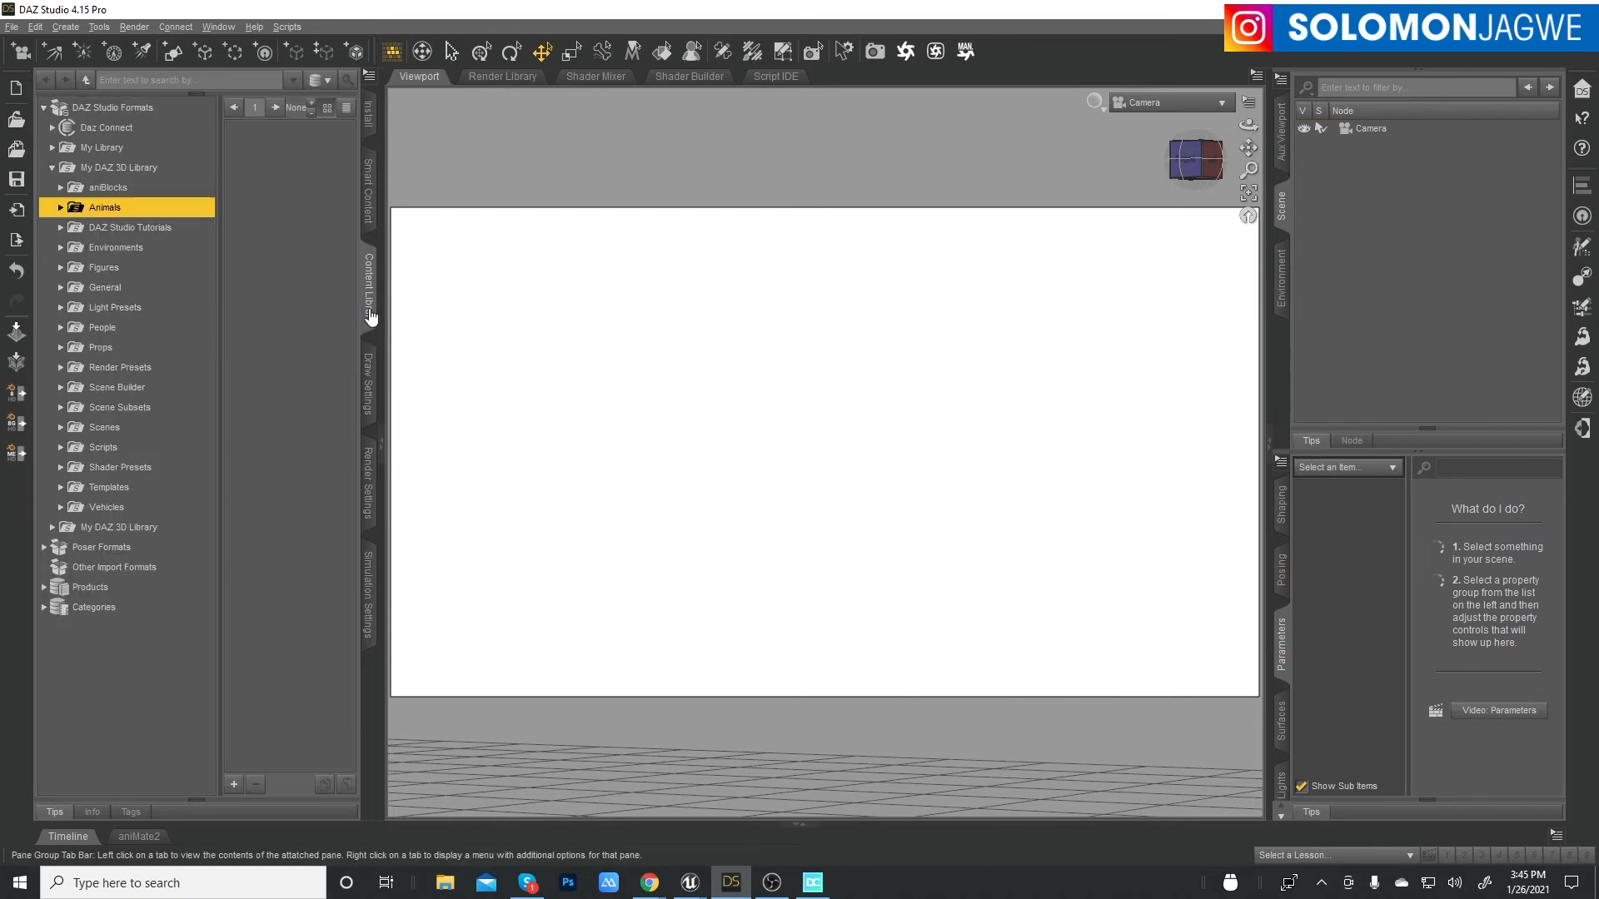
click(66, 331)
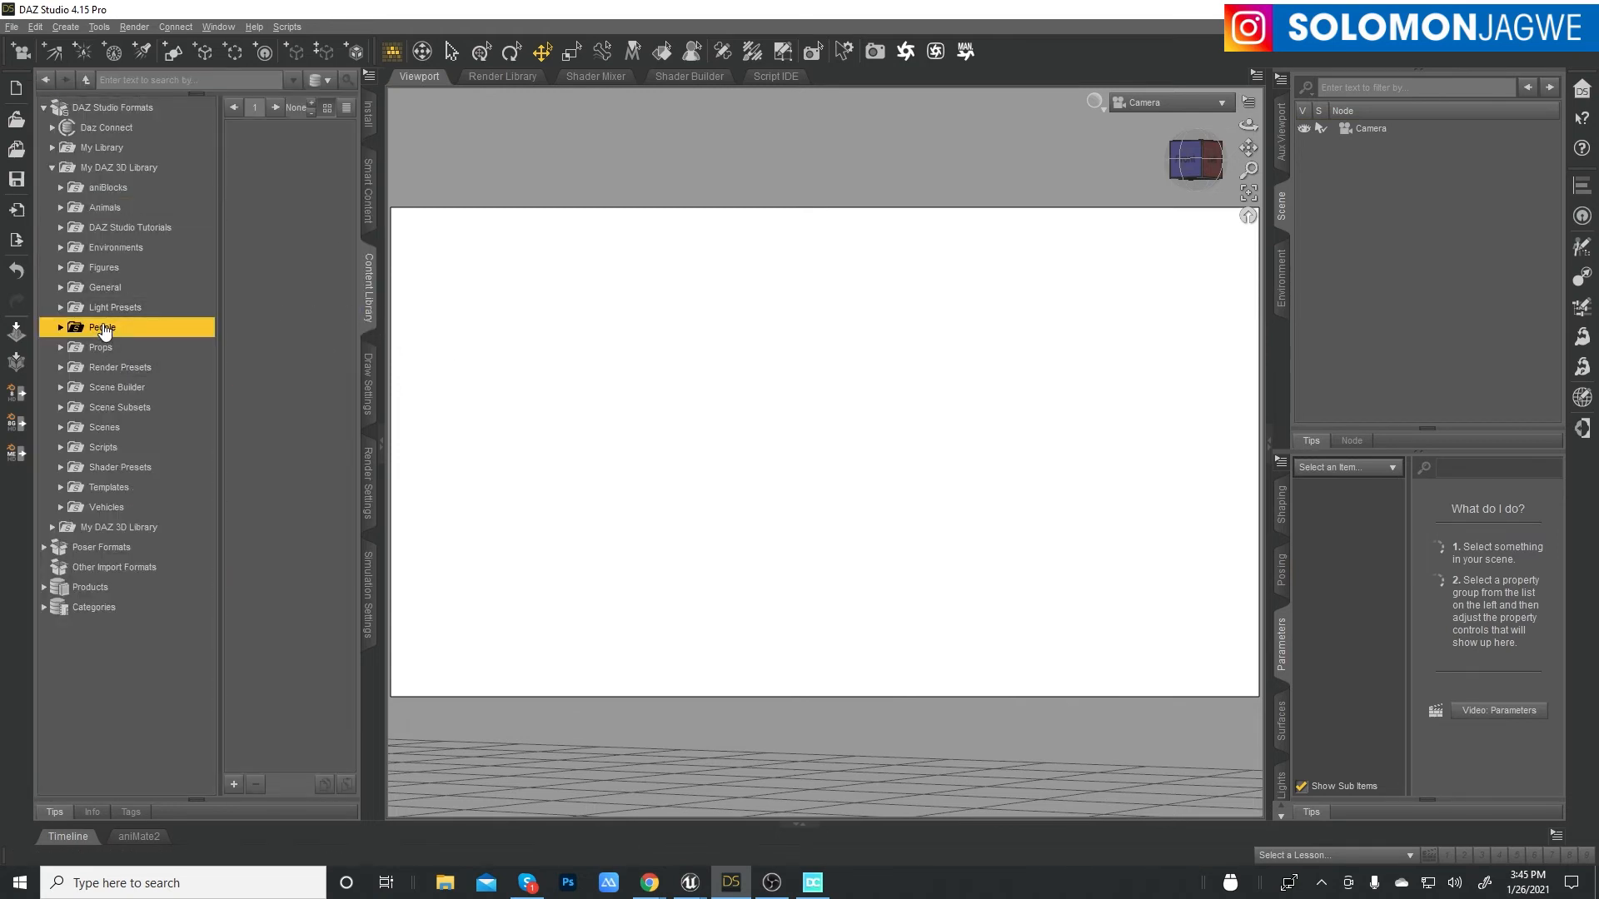
click(61, 329)
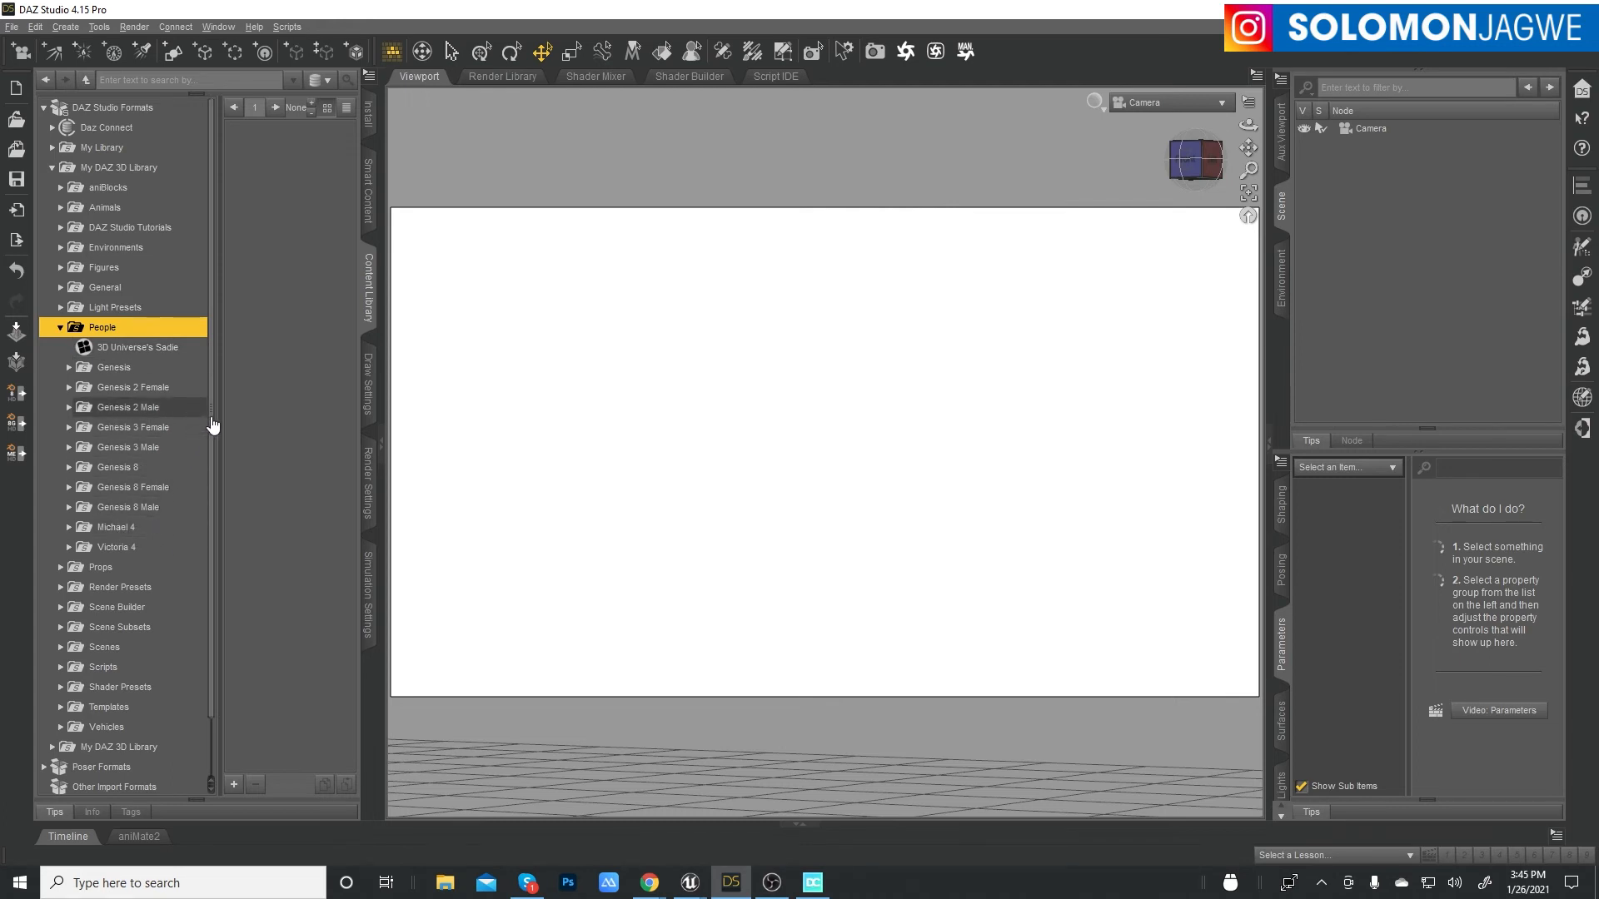
click(133, 510)
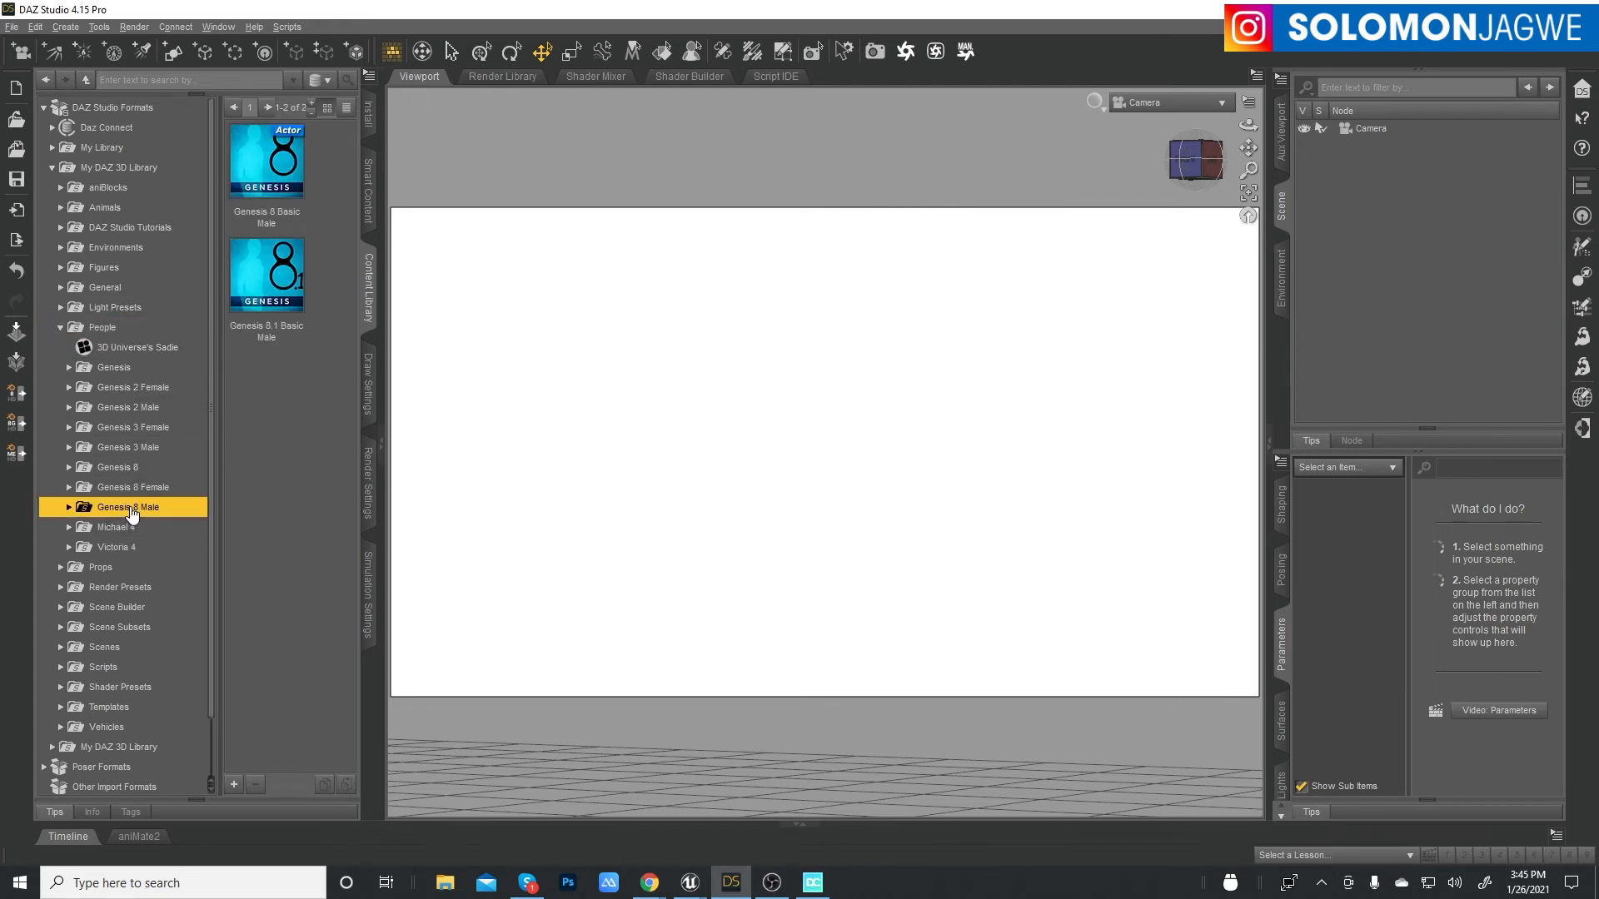
click(69, 507)
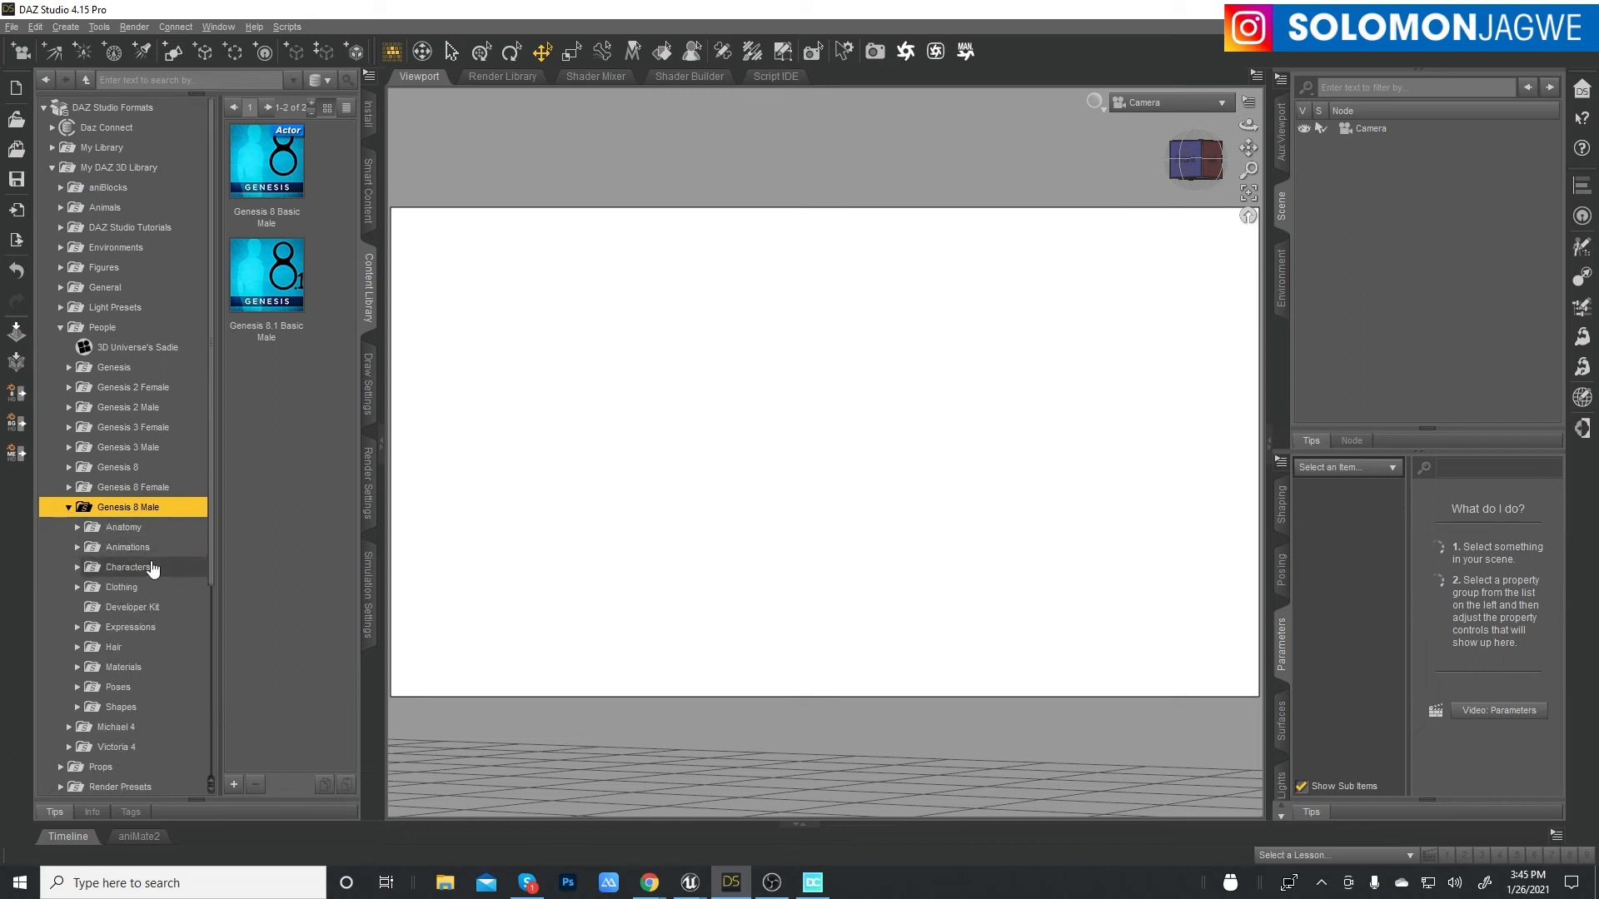
click(129, 568)
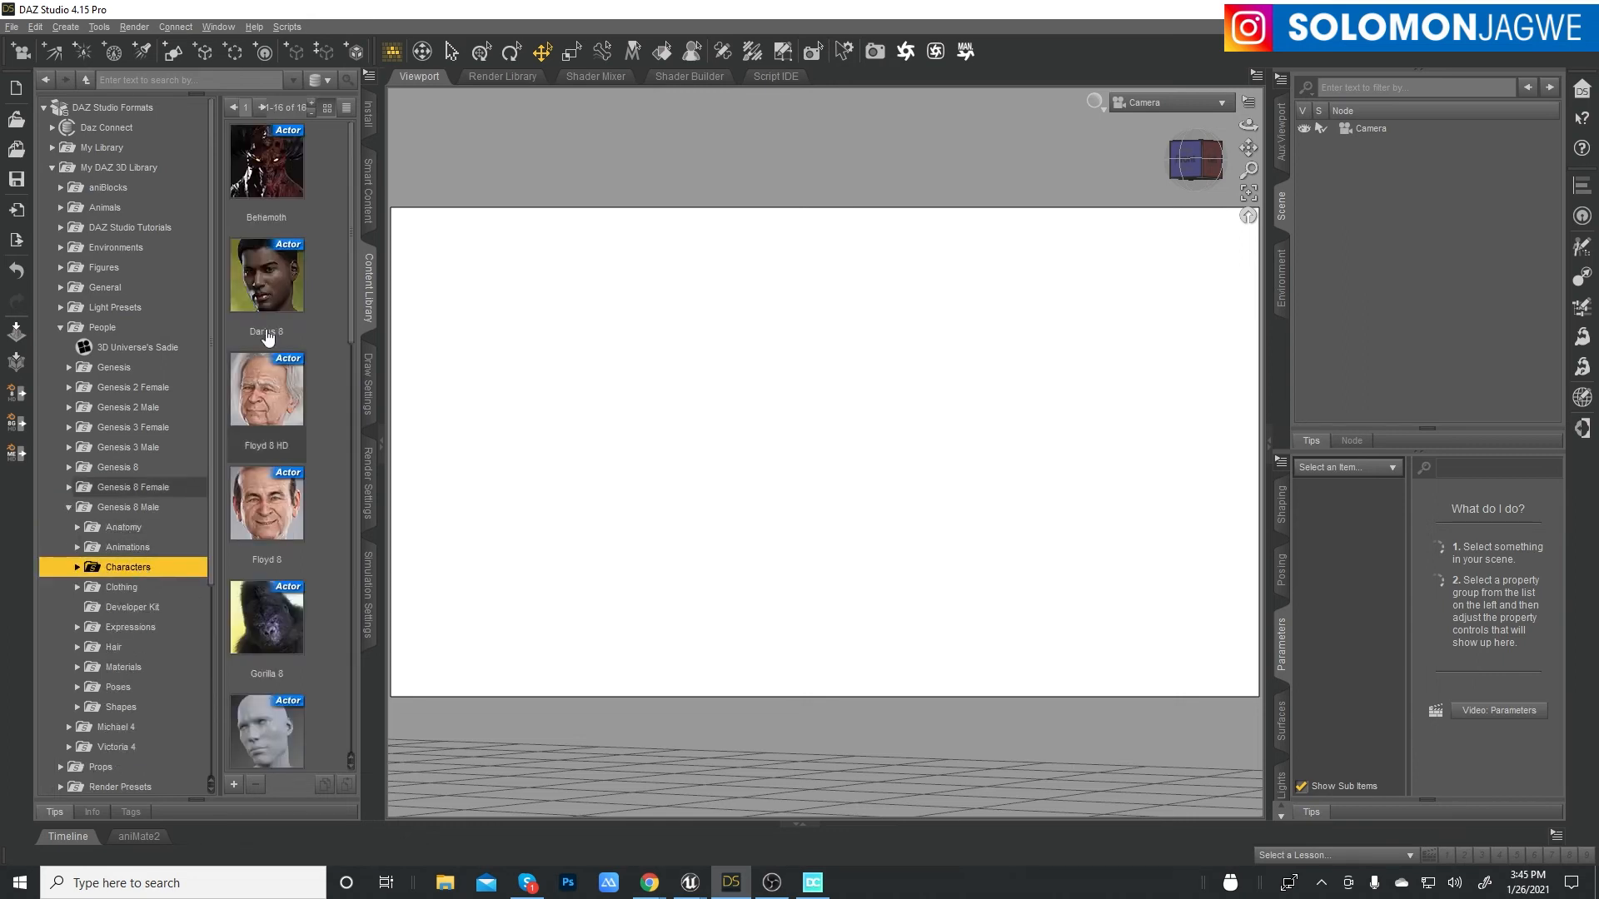
double_click(275, 182)
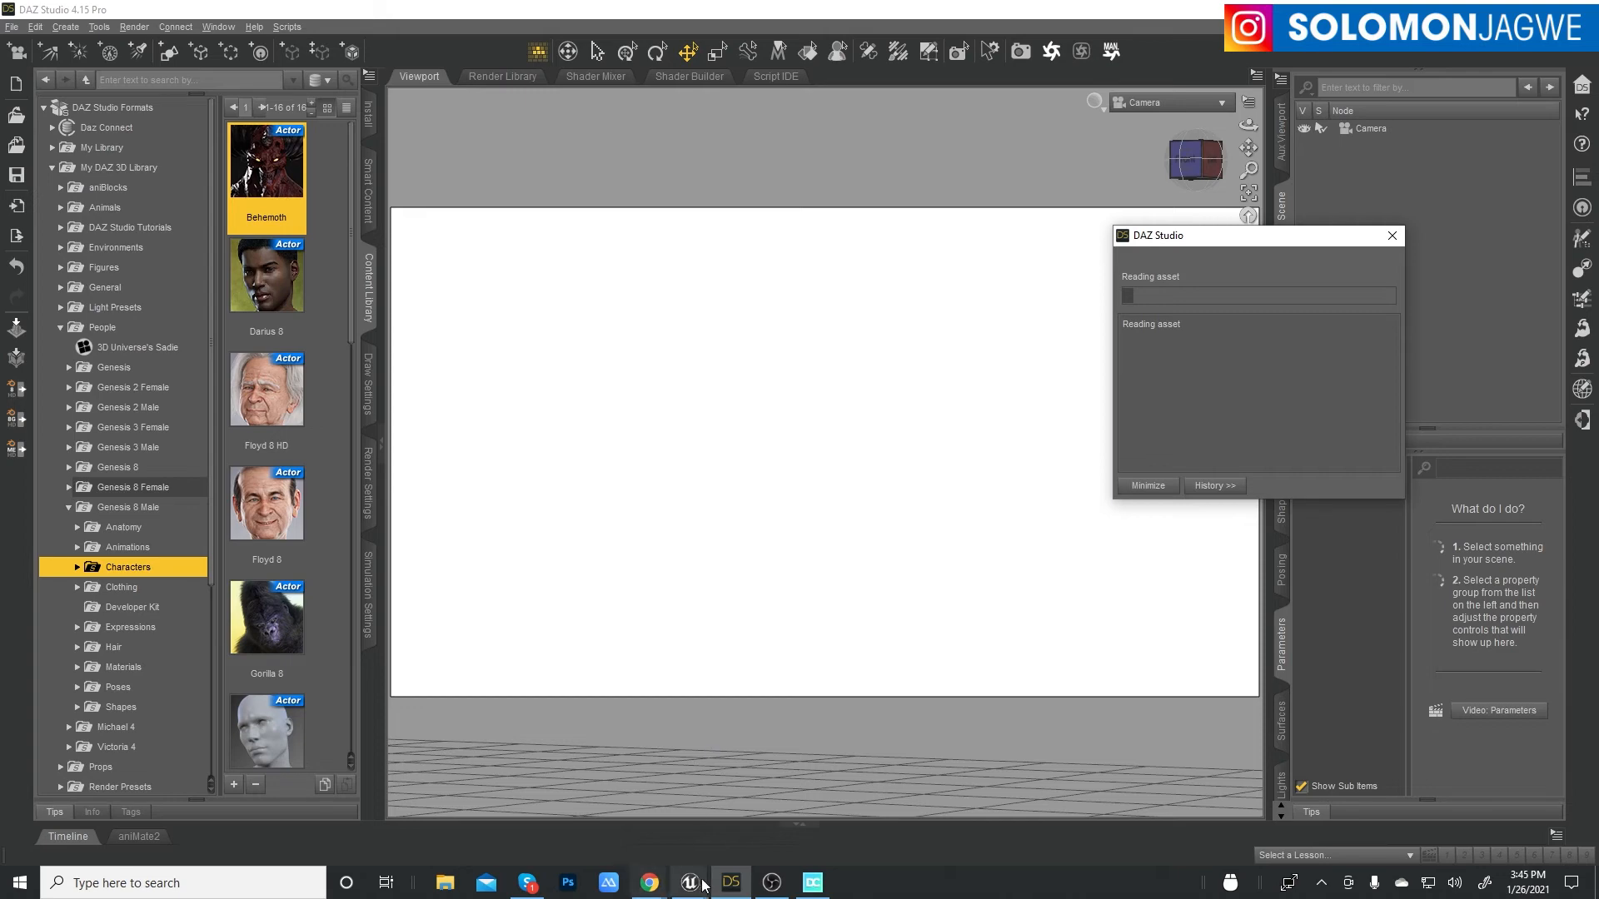
- Switch to DazCentral and search the Daz to Unreal compatible assets for the Behemoth figure
click(812, 885)
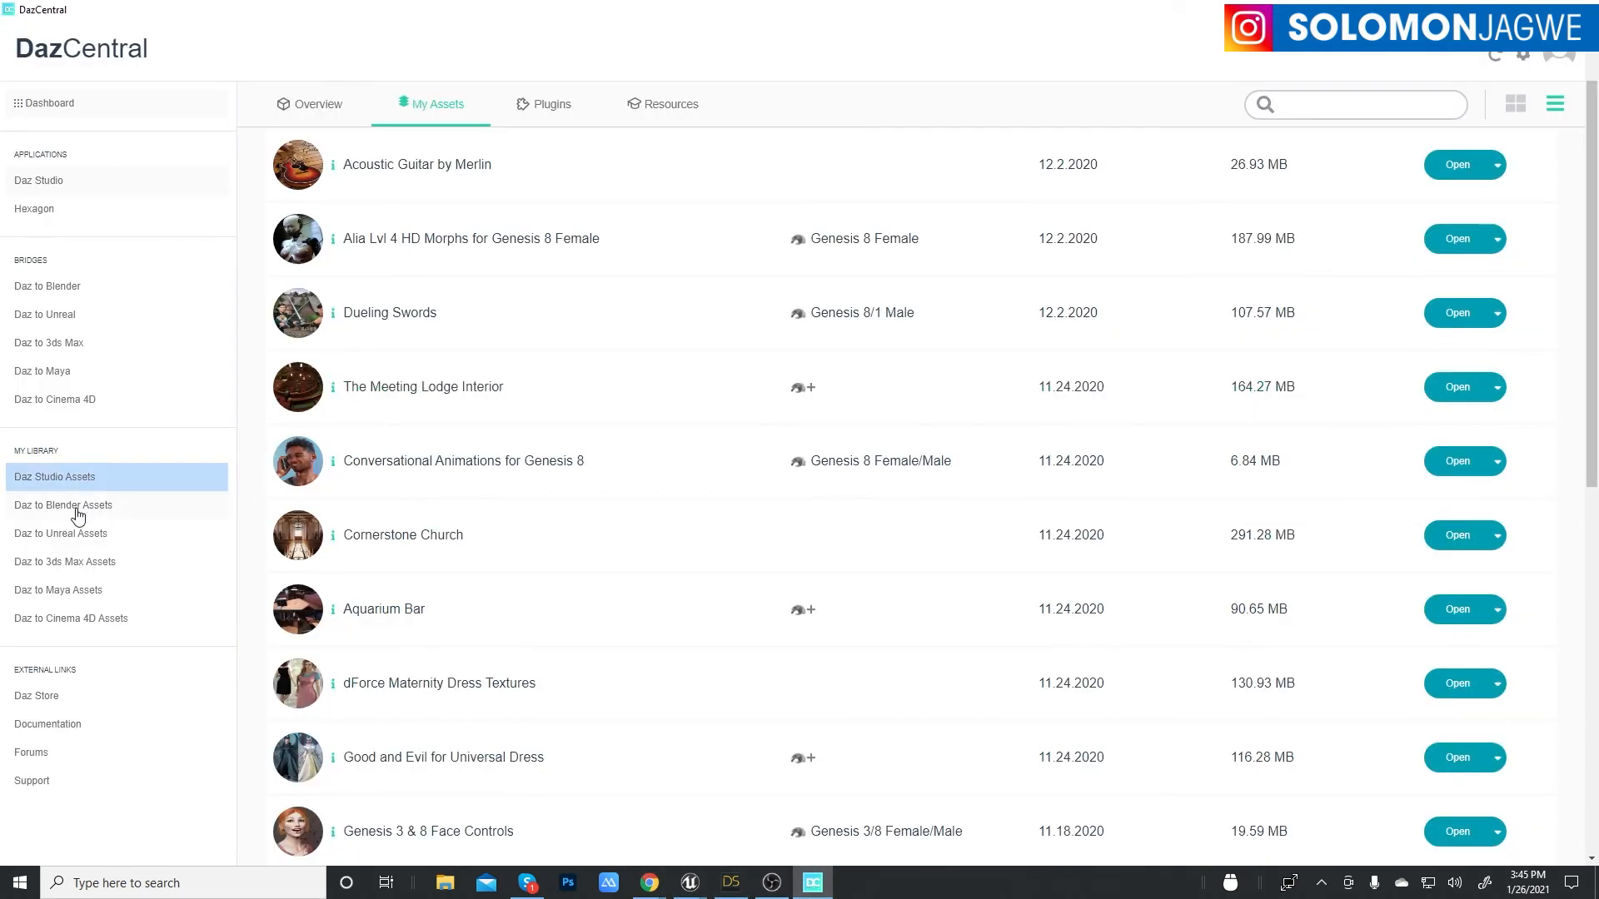
click(60, 540)
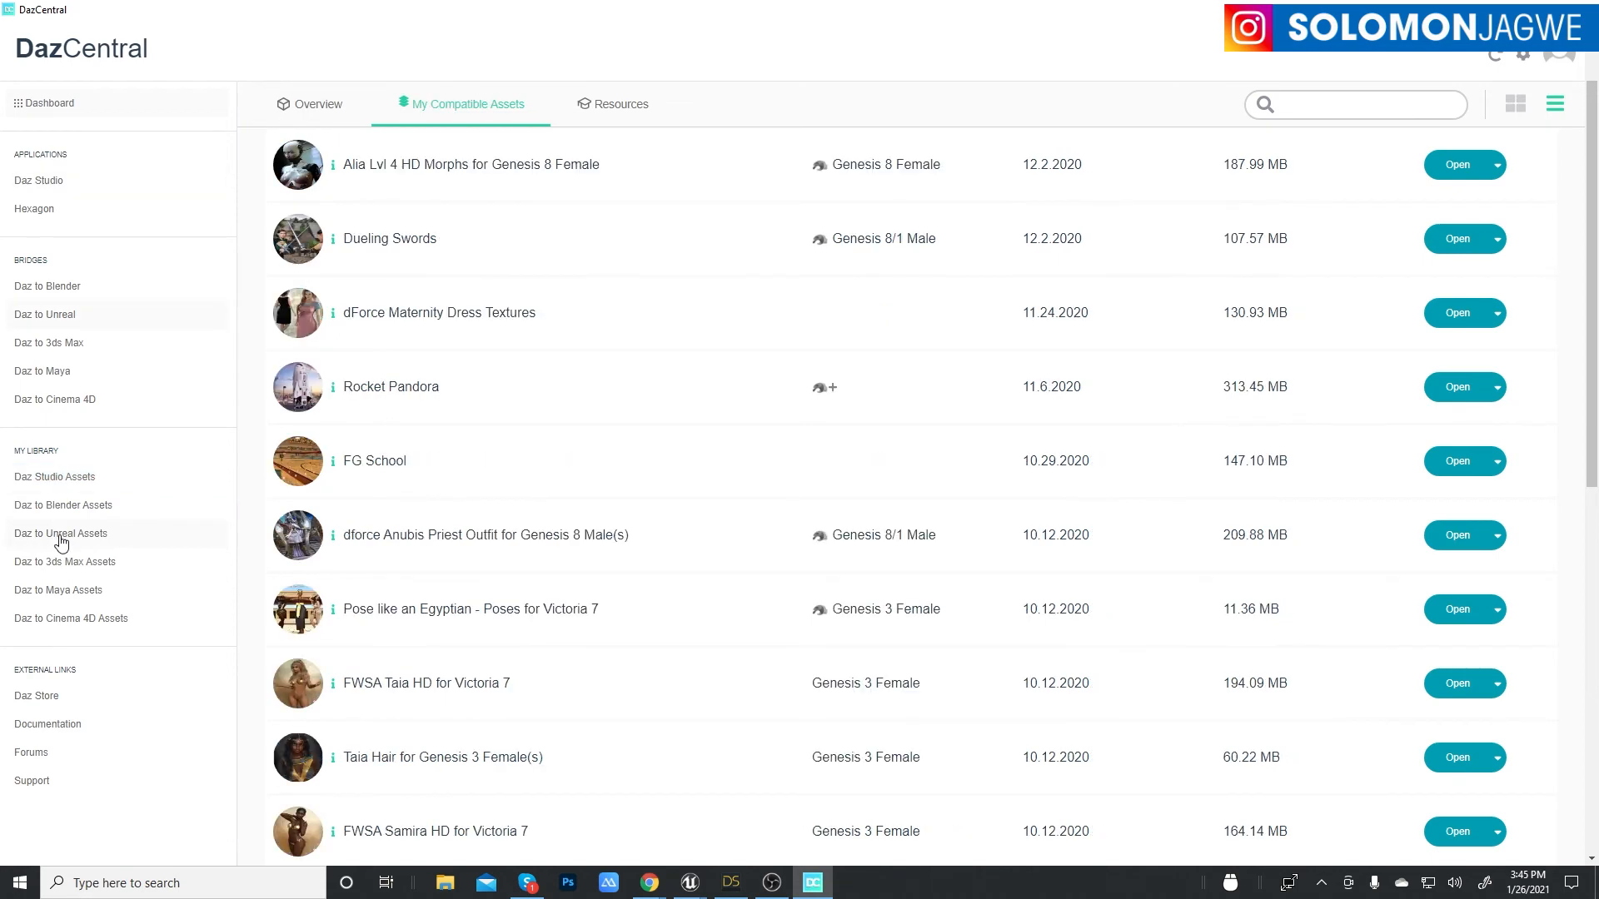
click(1320, 106)
text(beh)
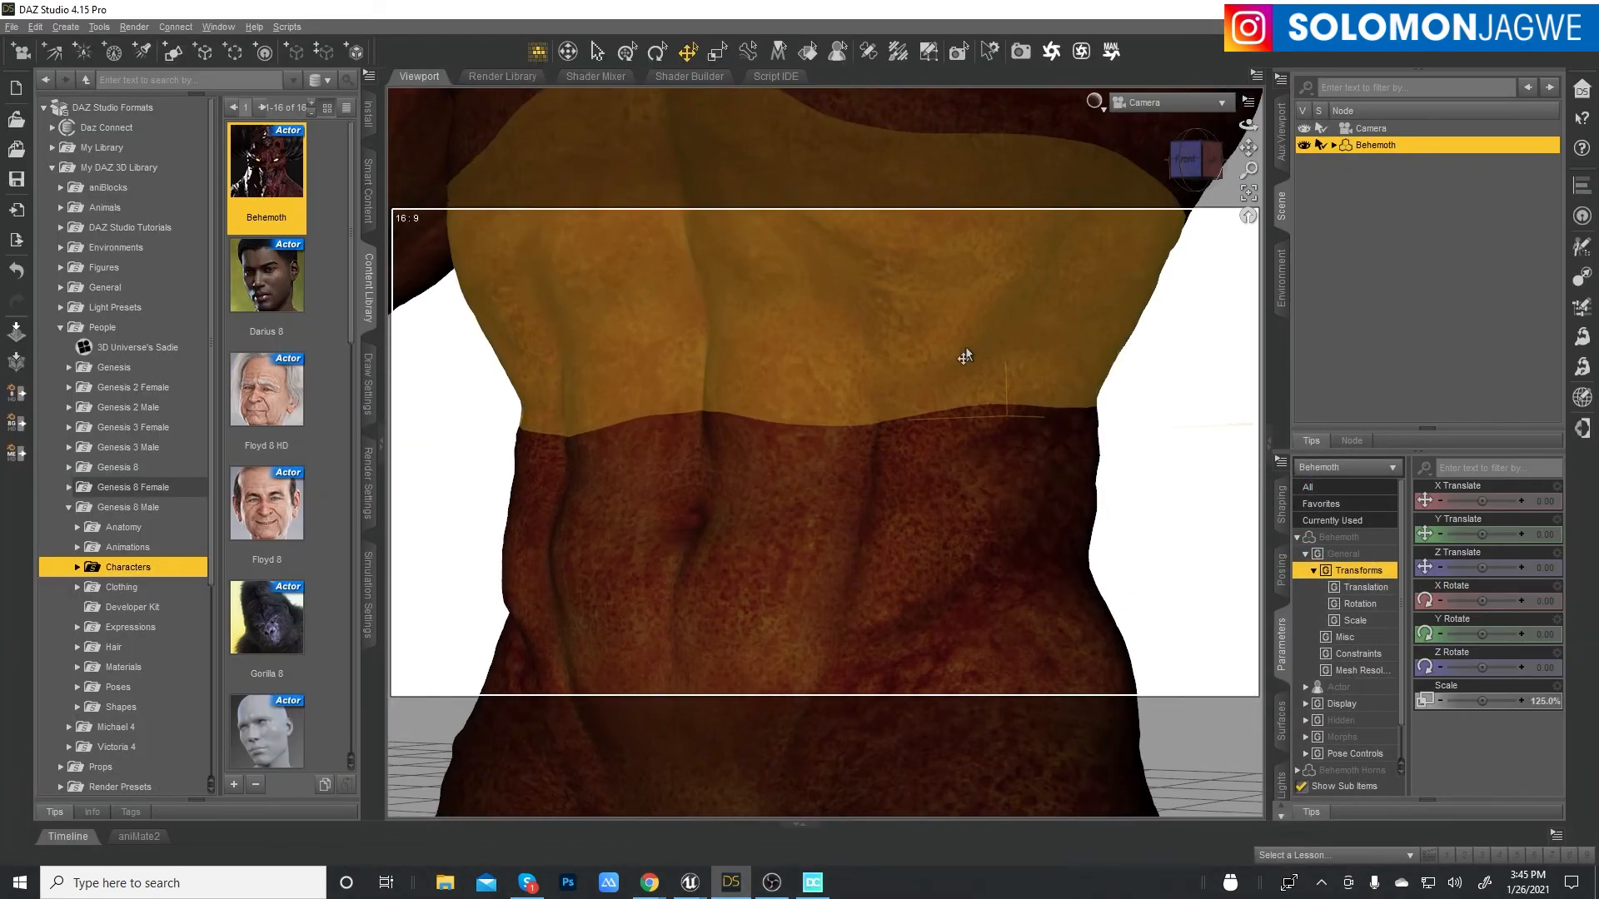
- In DAZ Studio, select the whole Behemoth figure and send it to Unreal with the Daz to Unreal bridge
scroll(966, 353, down, 10)
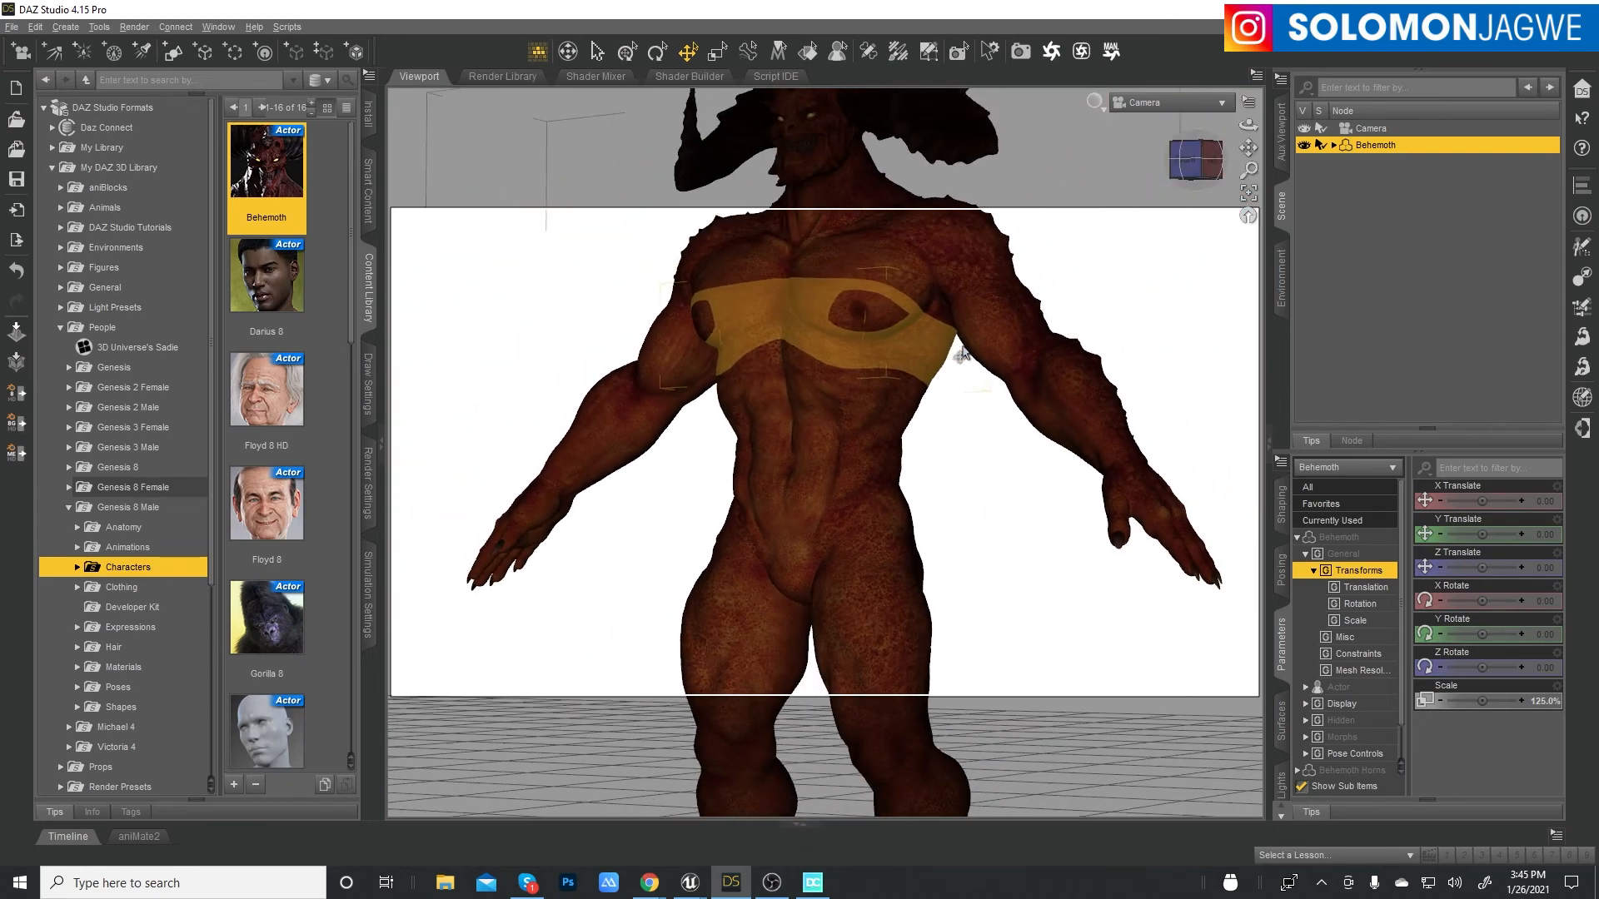
scroll(963, 350, down, 5)
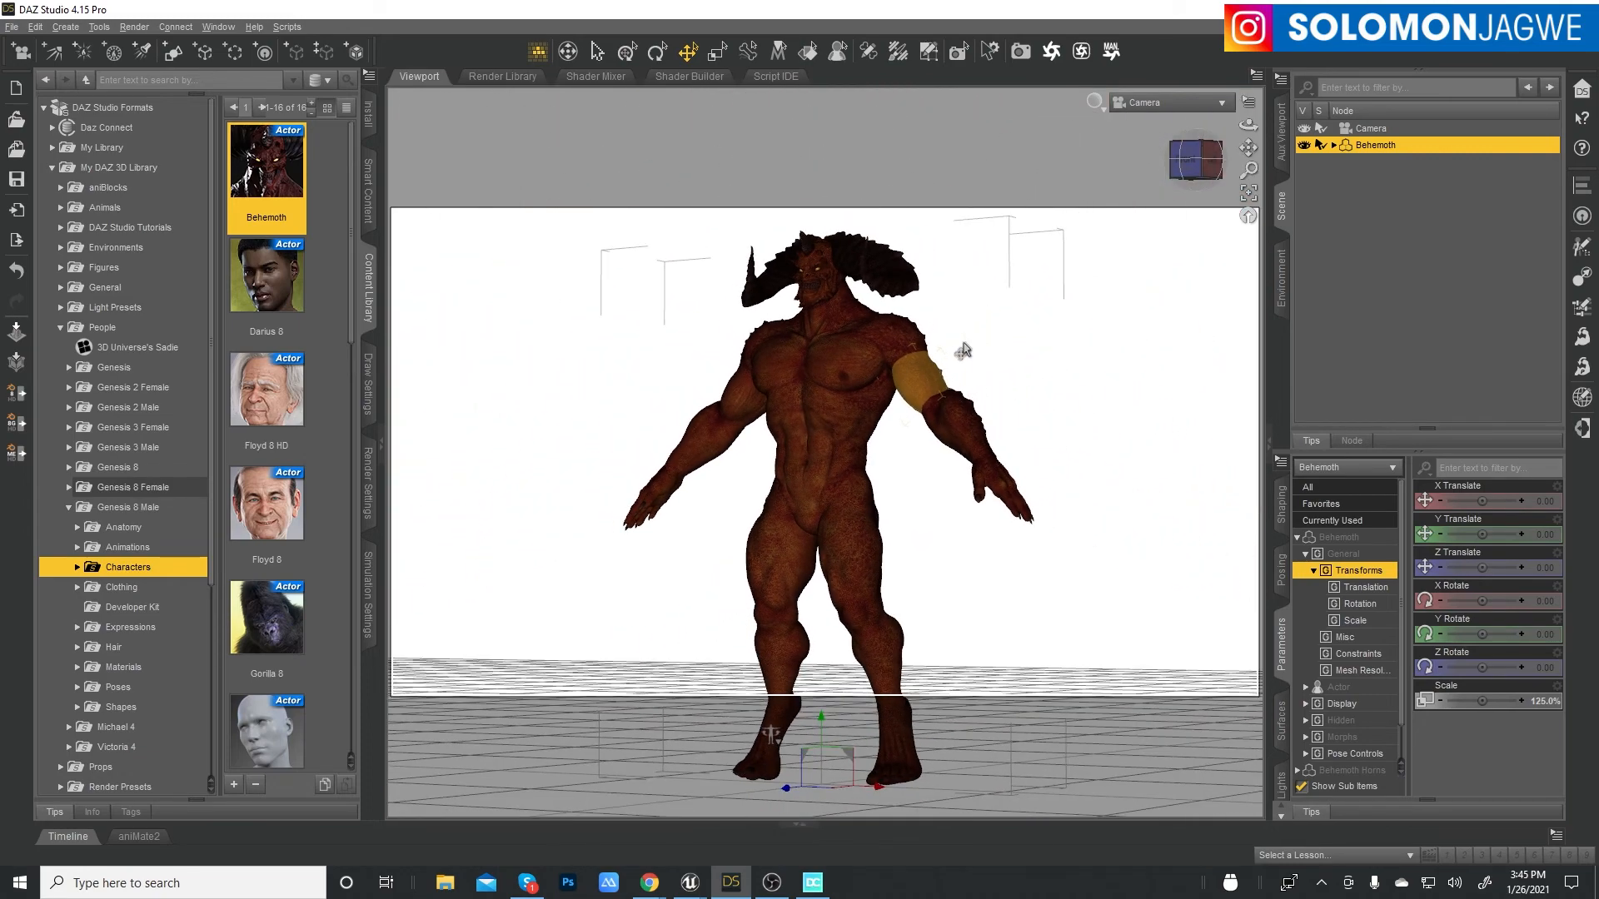
click(1438, 288)
click(1382, 145)
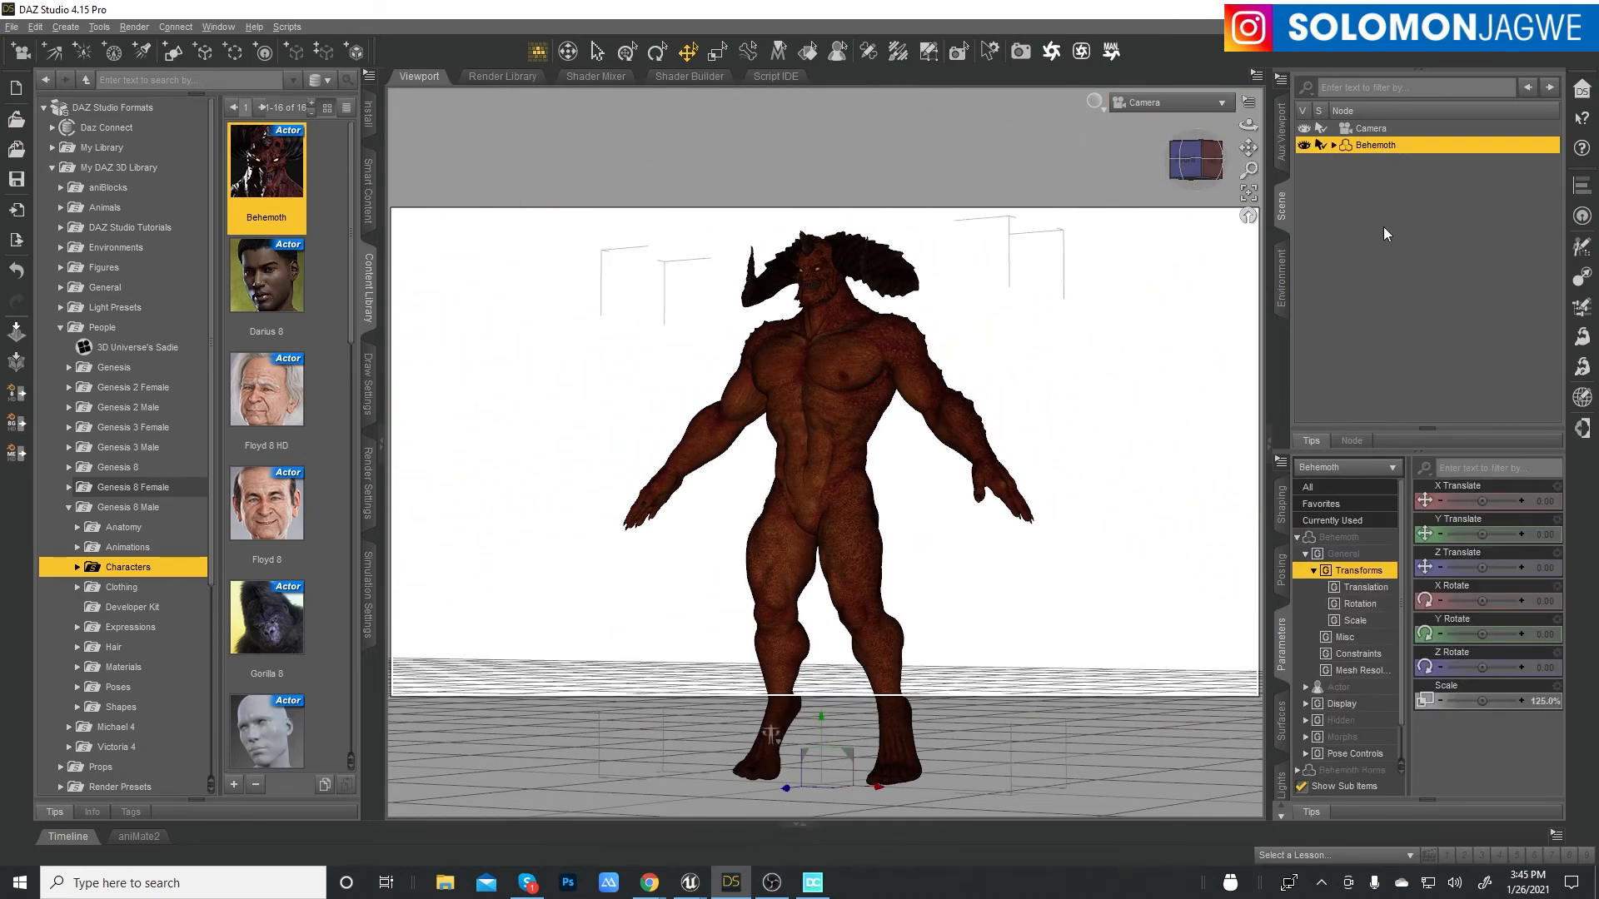
click(11, 27)
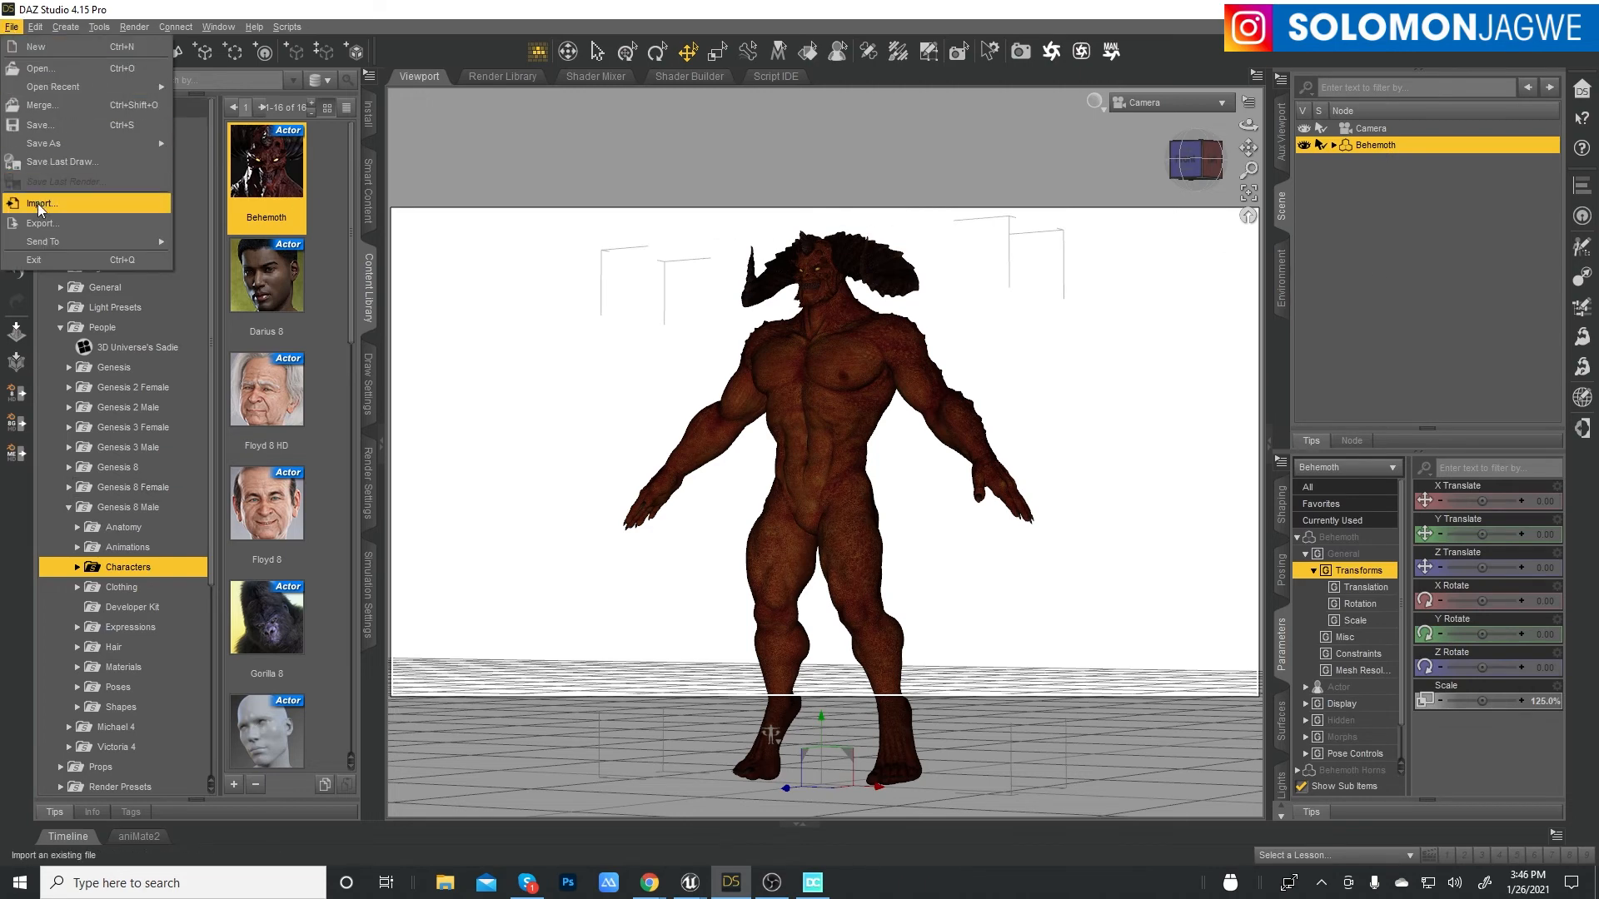
mouse_move(42, 241)
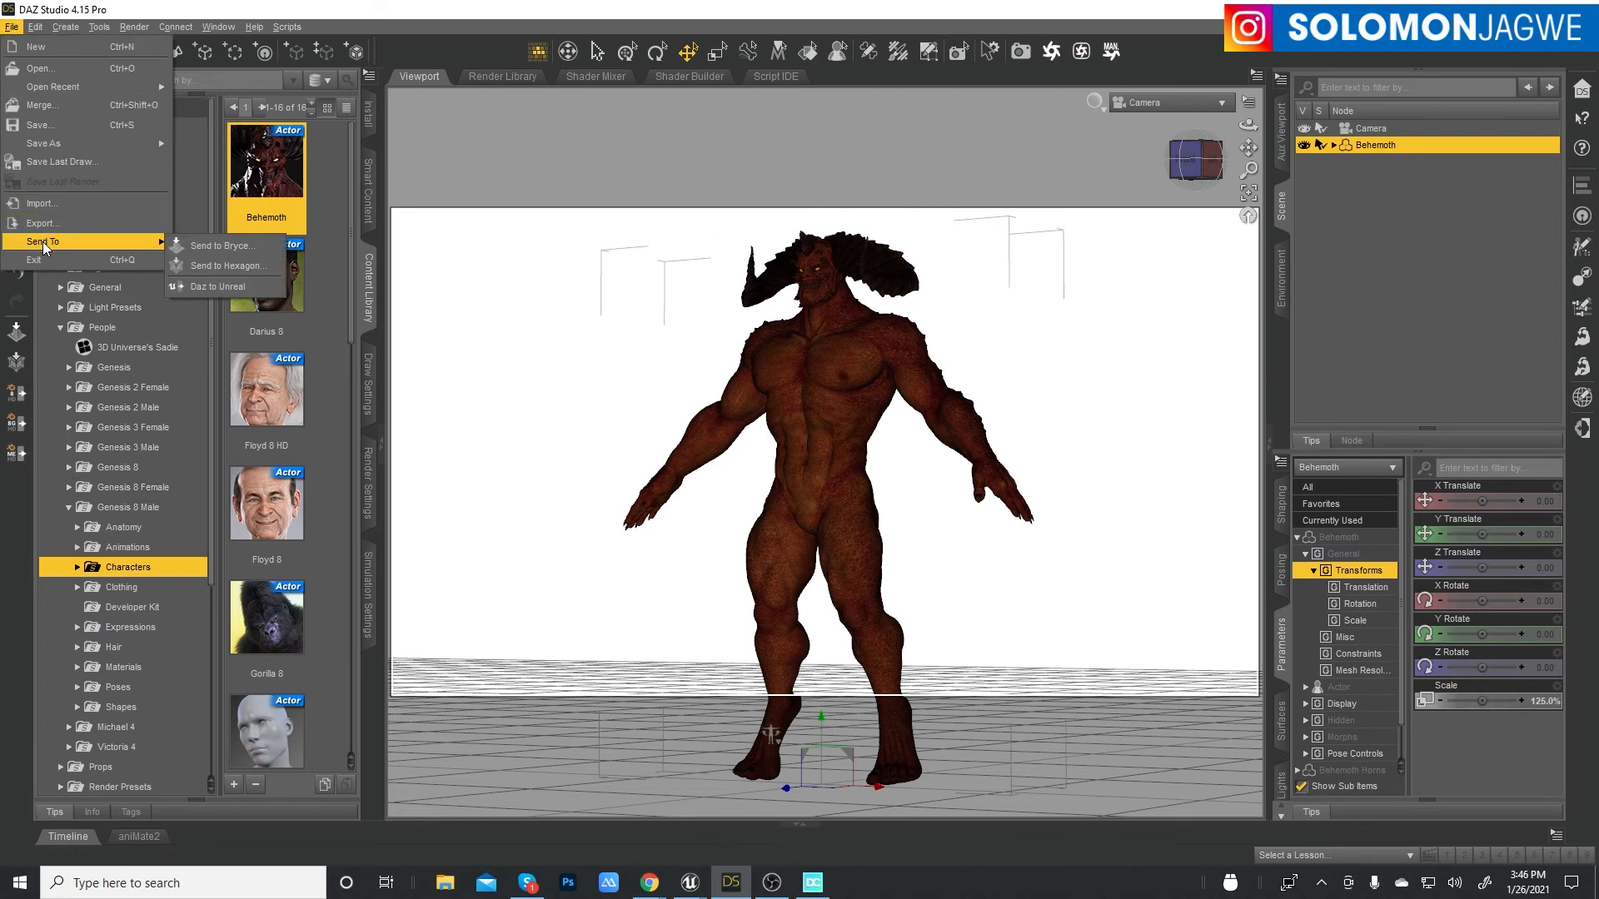
click(238, 287)
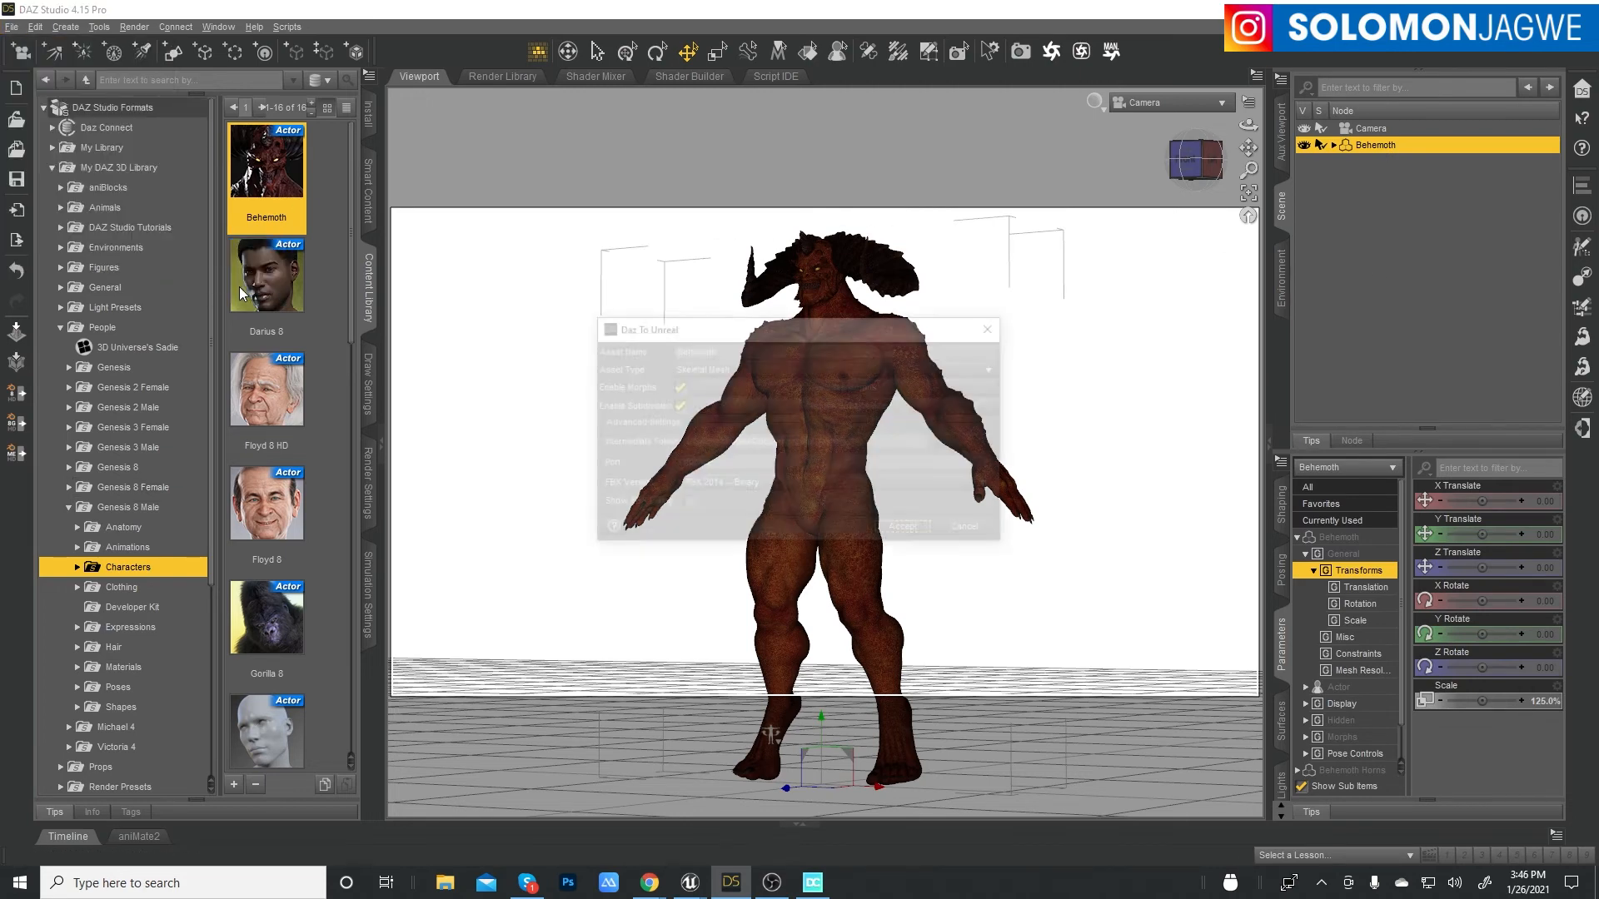
click(910, 529)
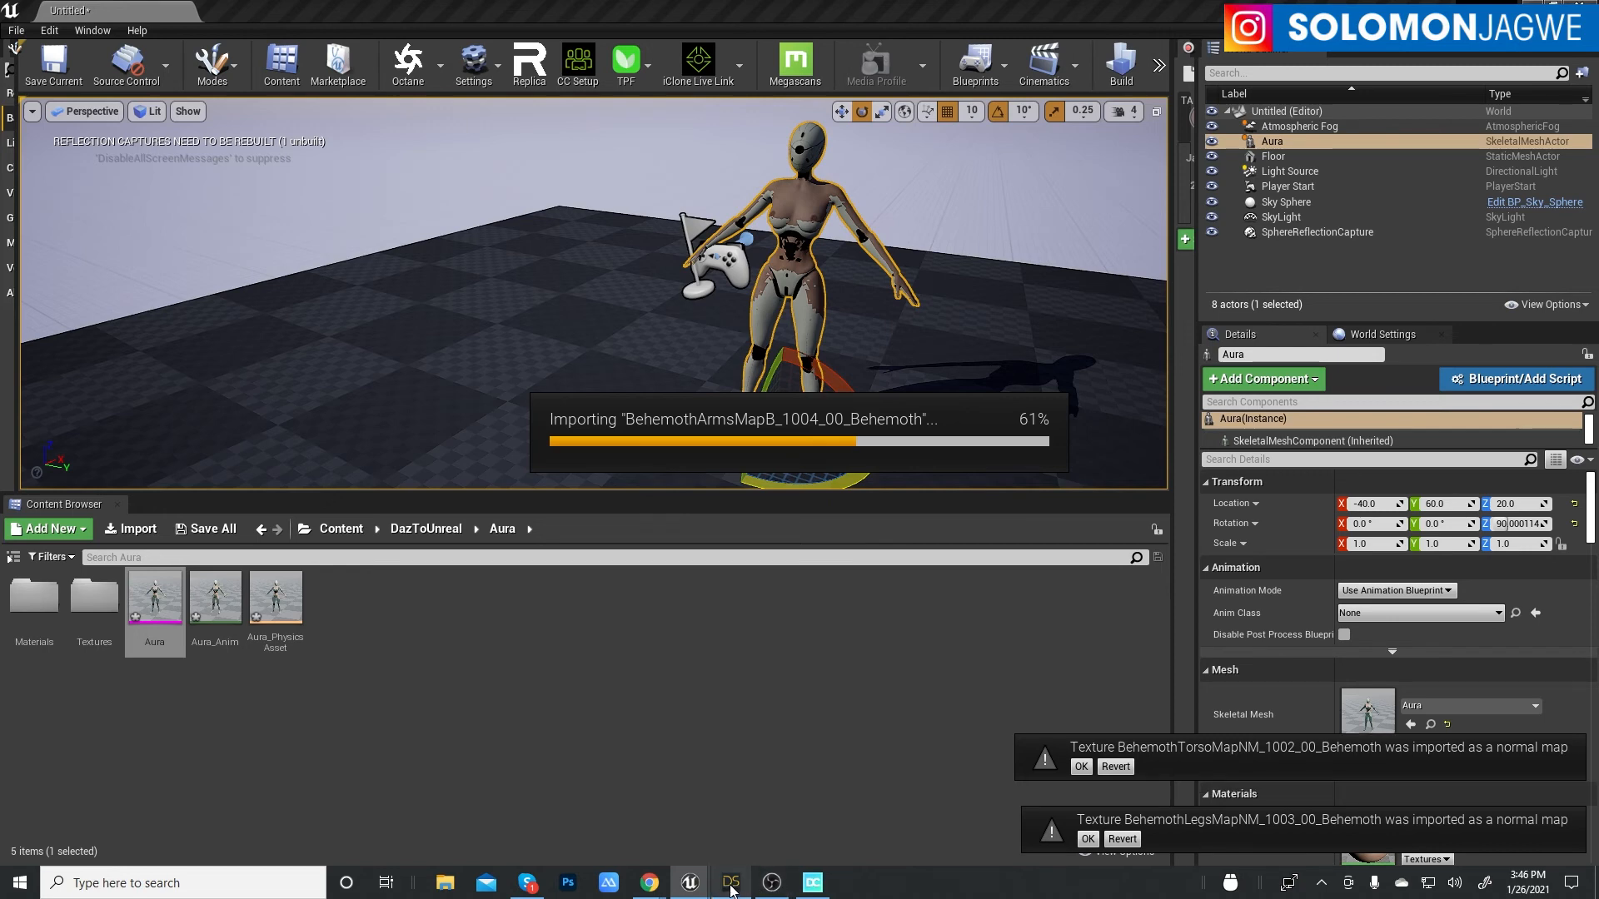
- Return to DazCentral, clear the asset search and look through the full list of Daz to Unreal compatible assets
mouse_move(814, 885)
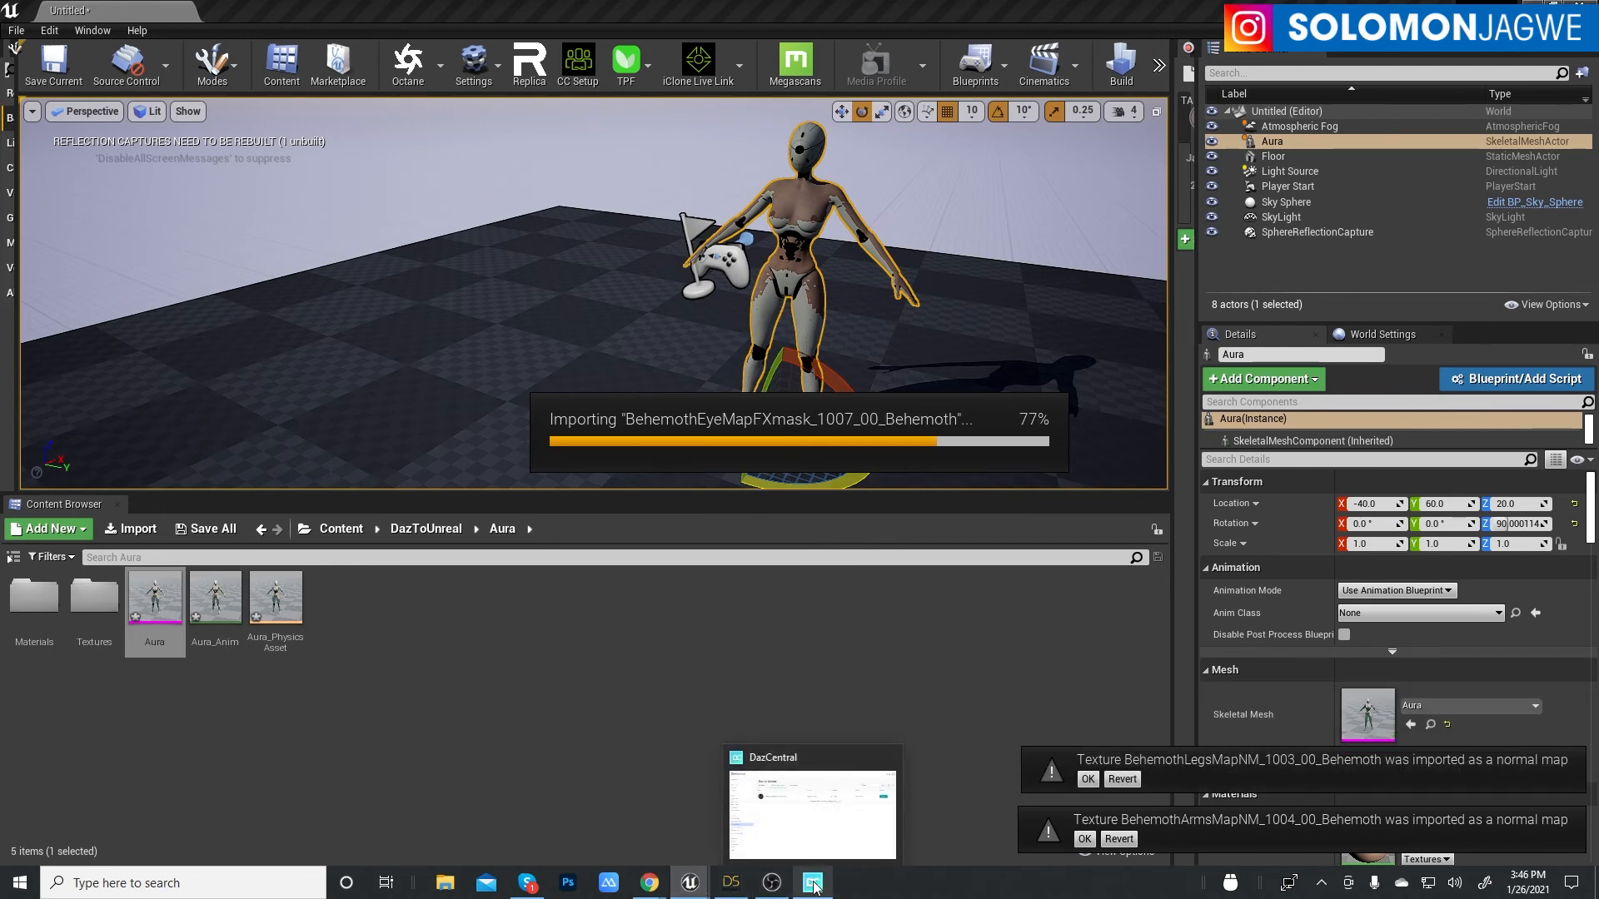
click(813, 885)
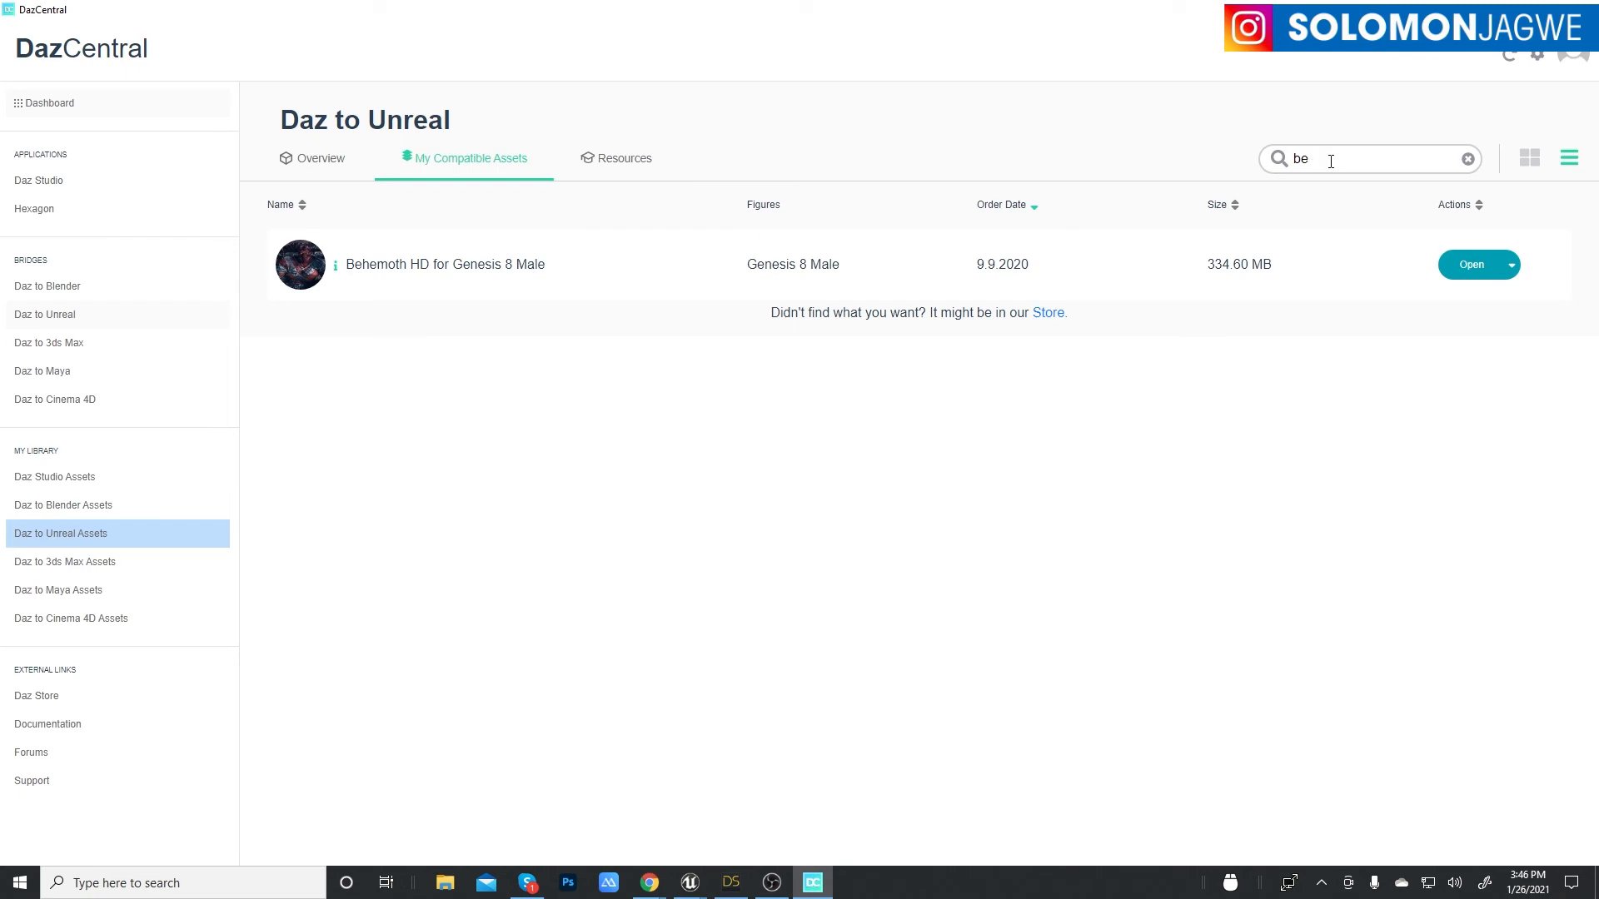
key(BackSpace)
key(BackSpace)
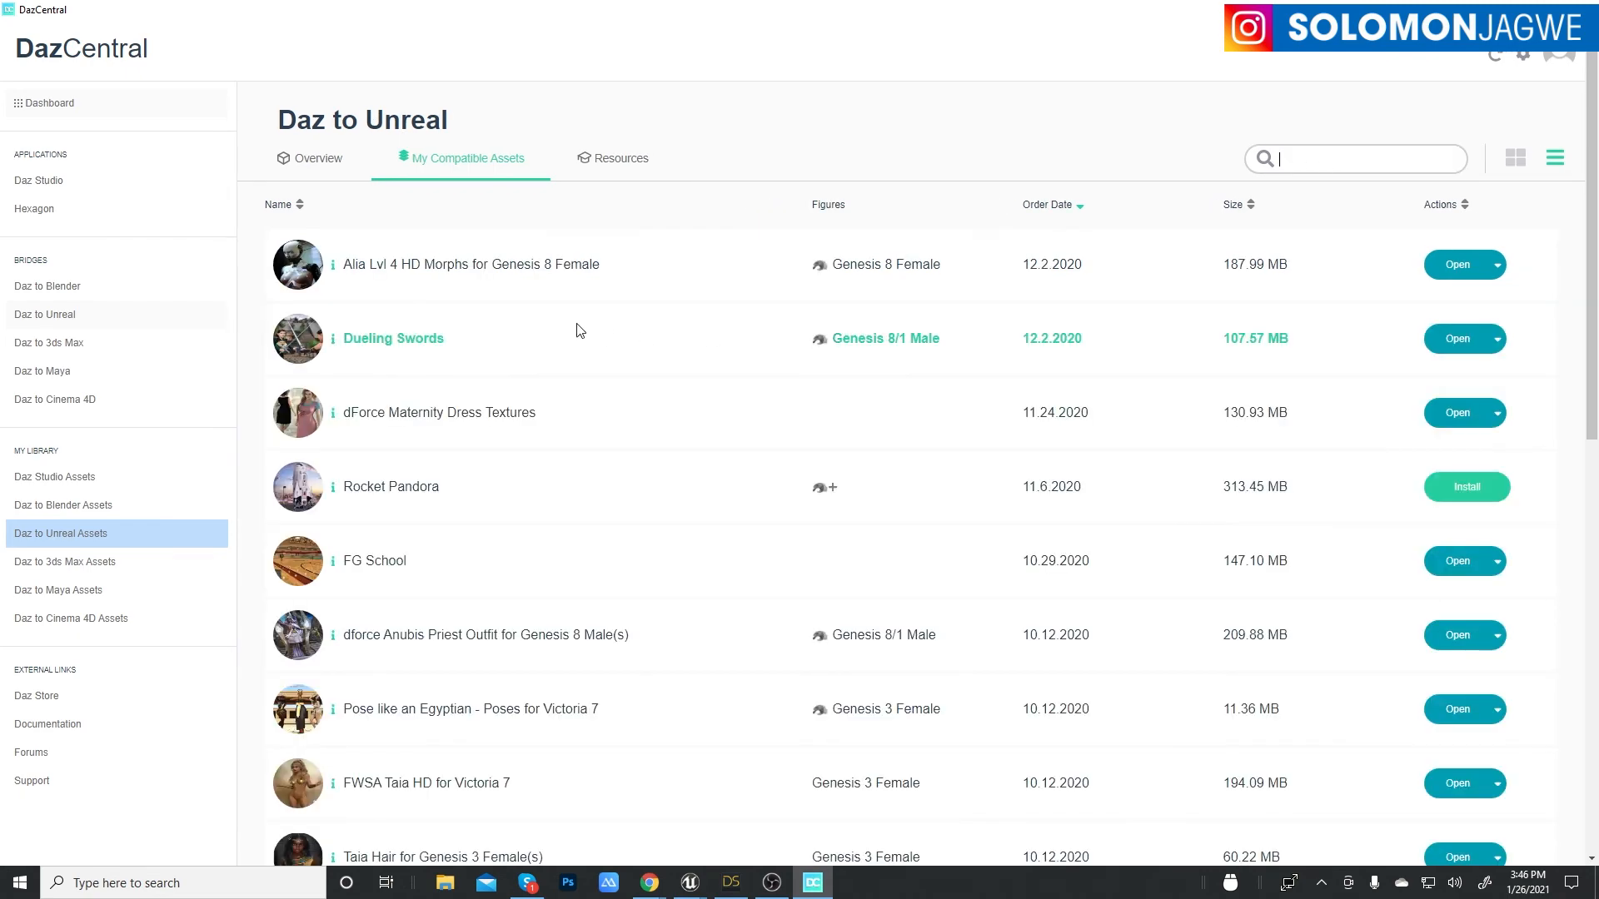
scroll(549, 441, down, 4)
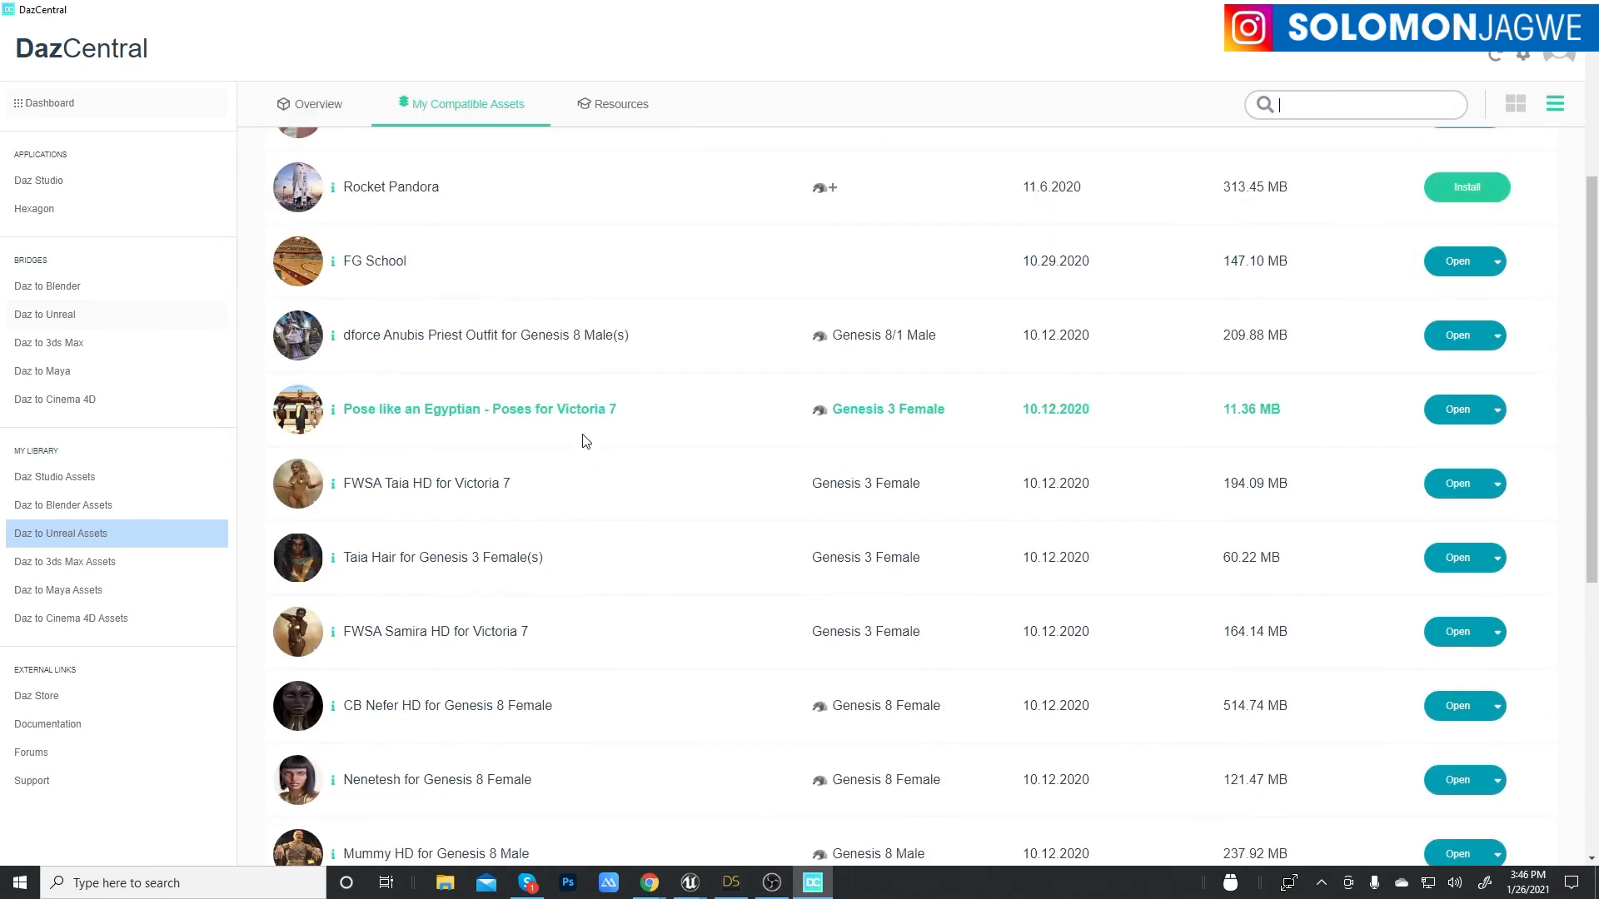
scroll(686, 440, down, 3)
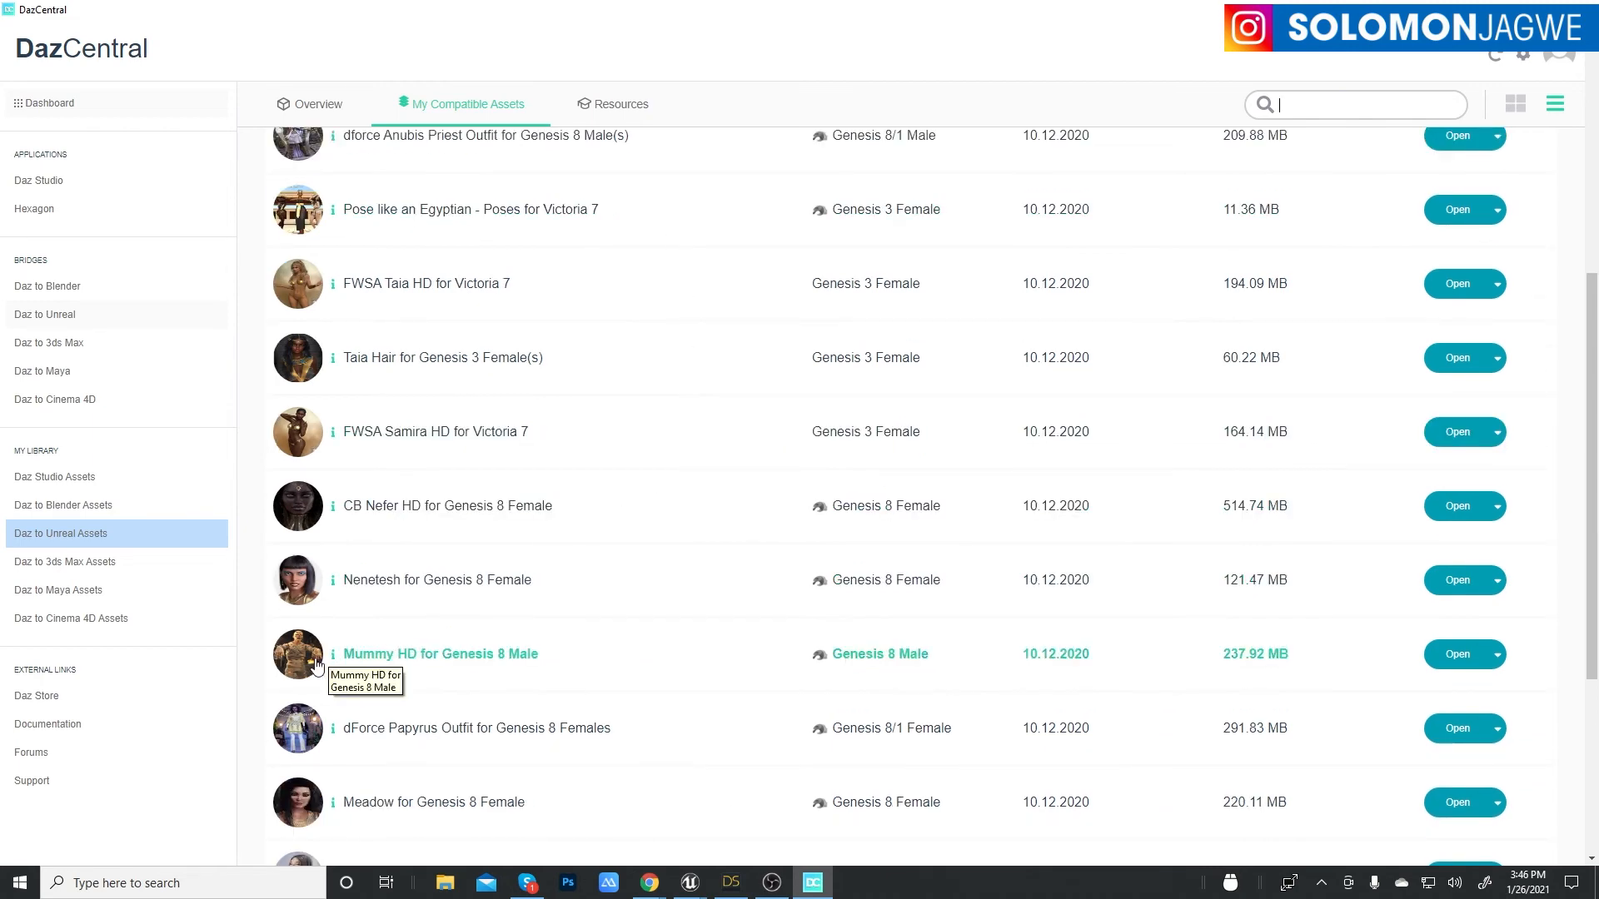
scroll(749, 631, down, 2)
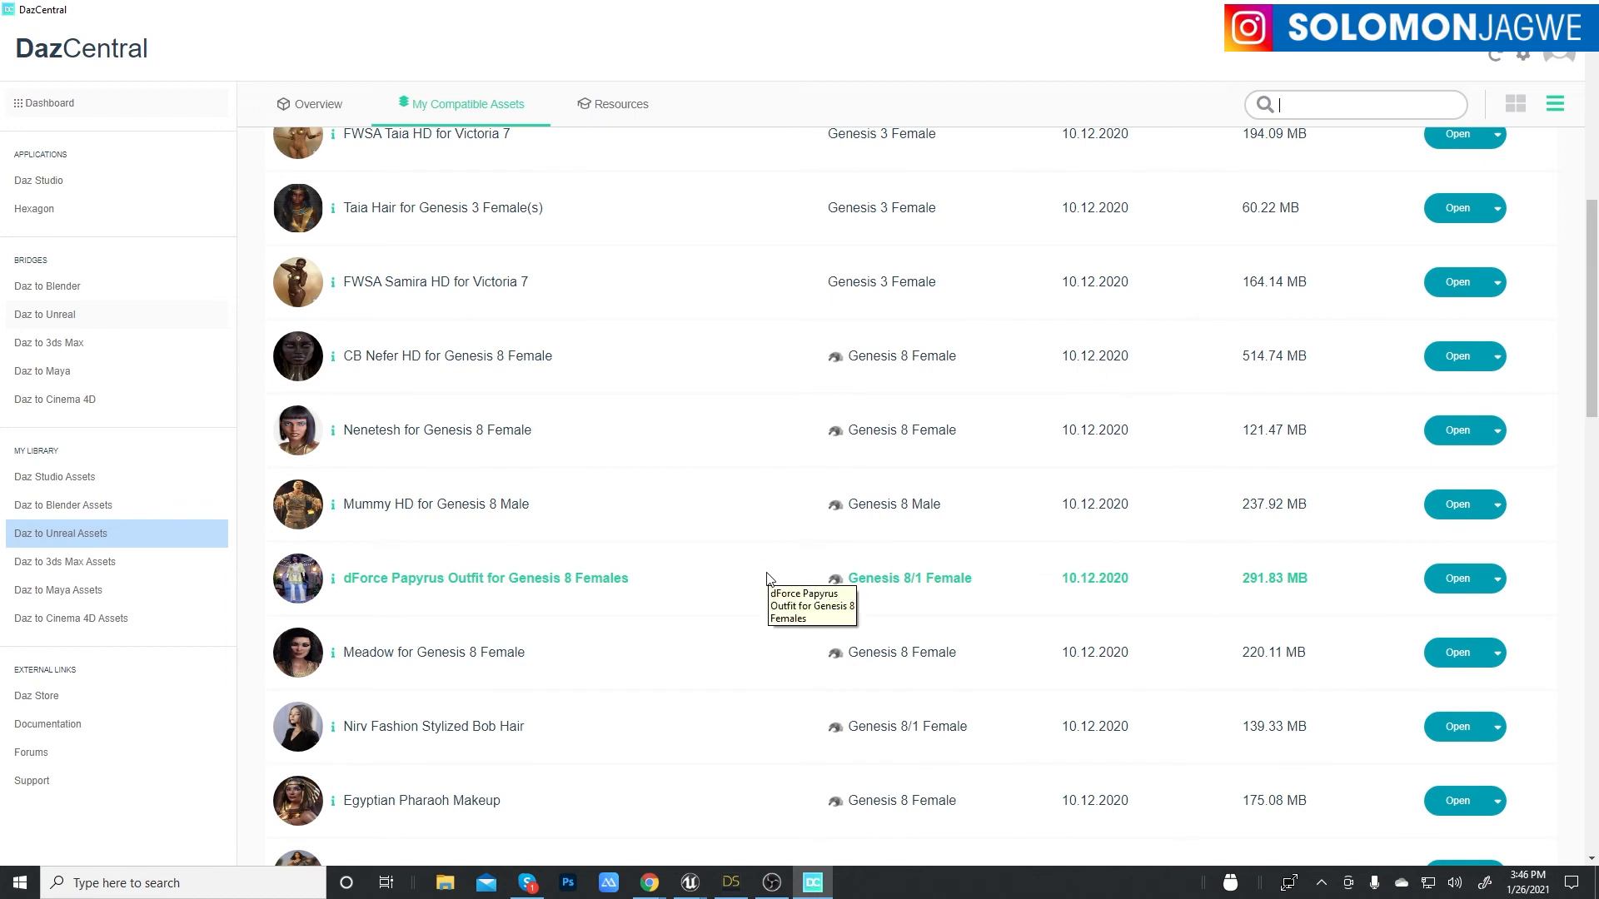
scroll(758, 457, down, 1)
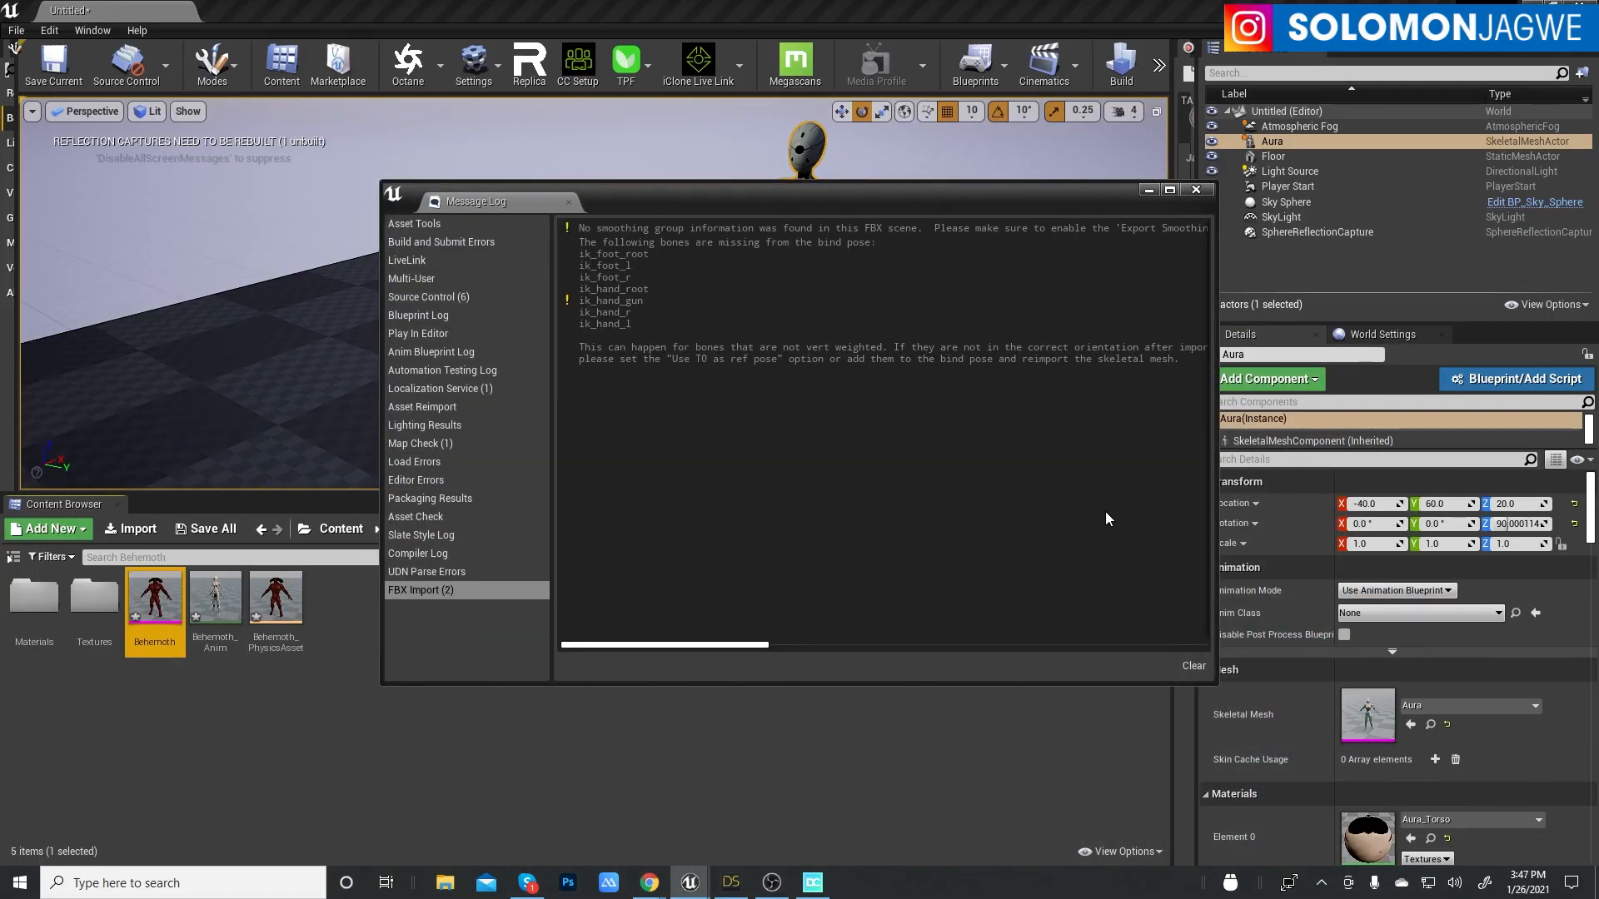
- Close the import message log in Unreal Editor and delete the Aura figure from the level
click(1197, 190)
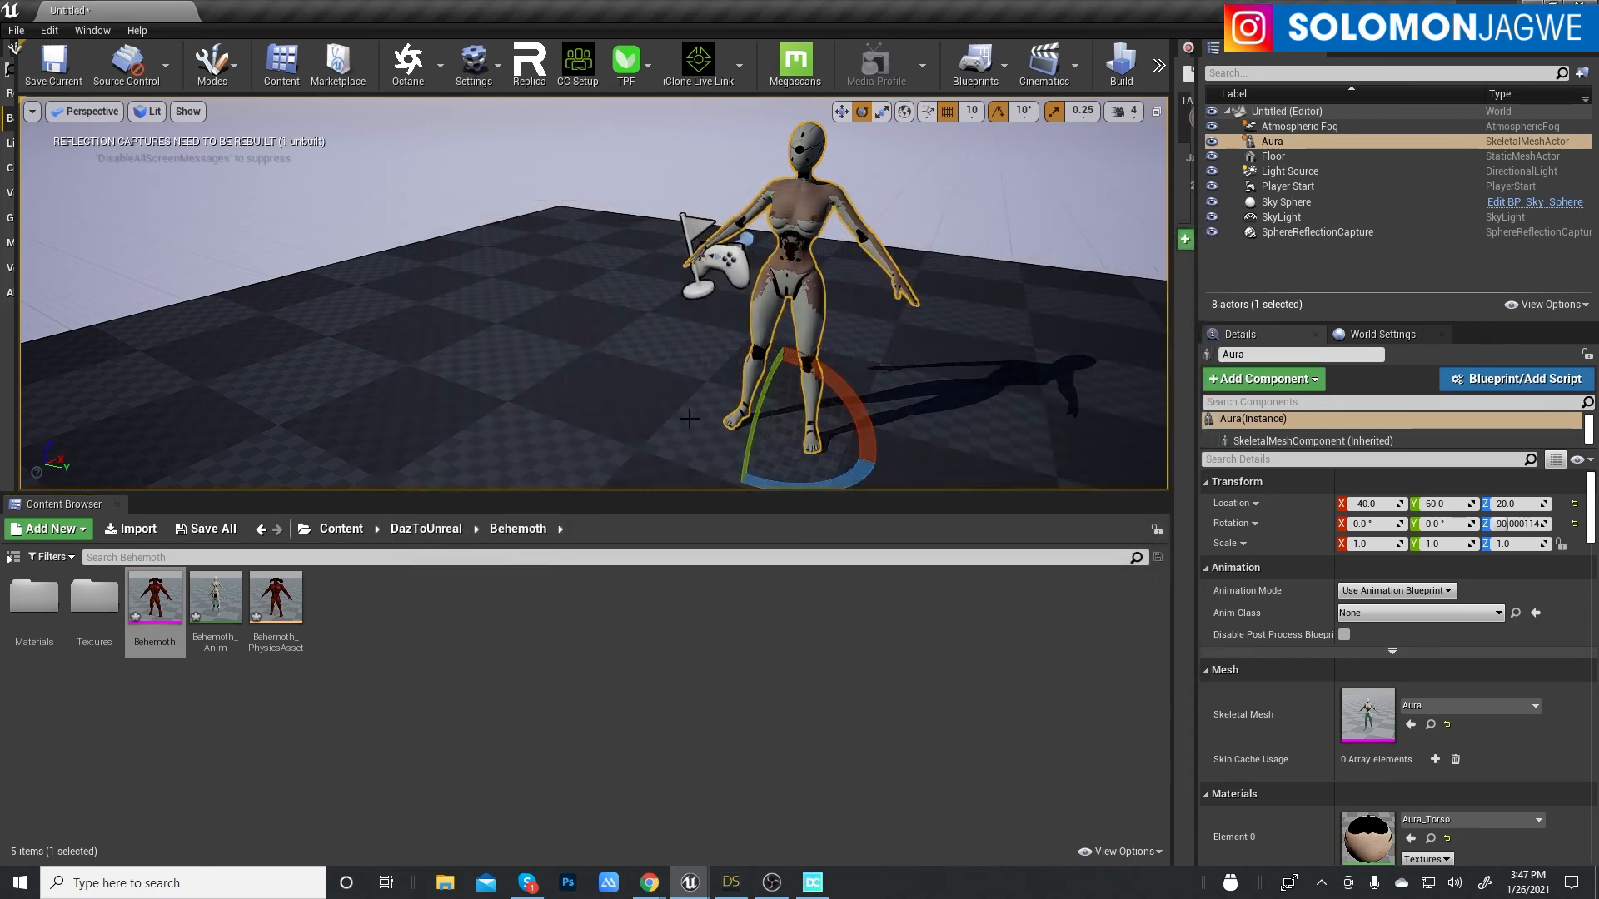
click(1298, 288)
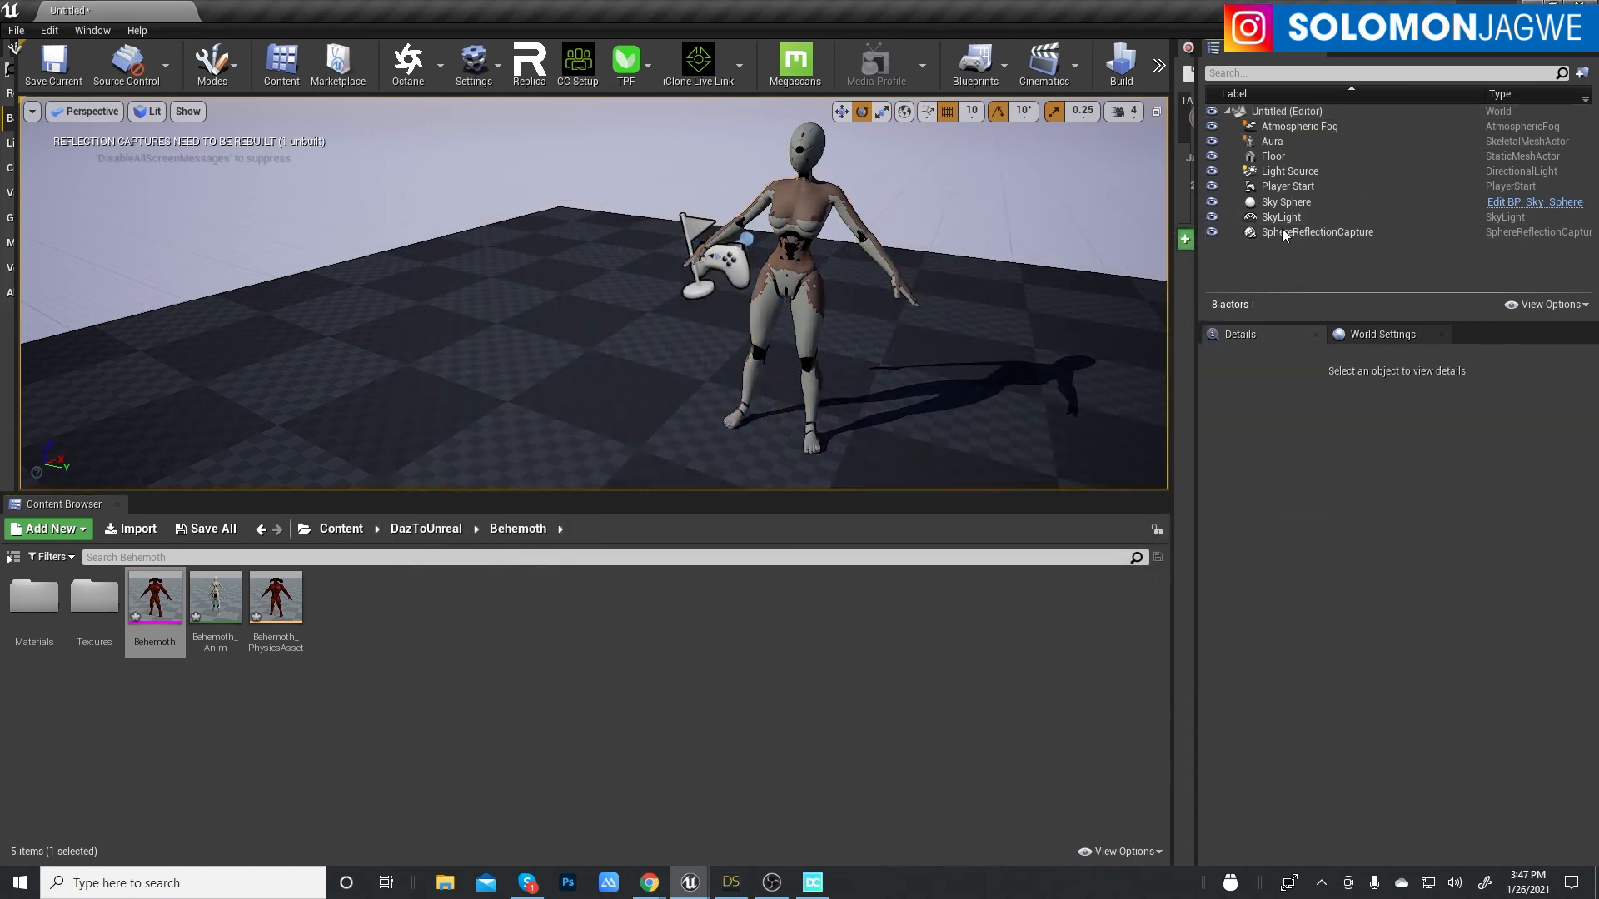
click(1274, 142)
key(Delete)
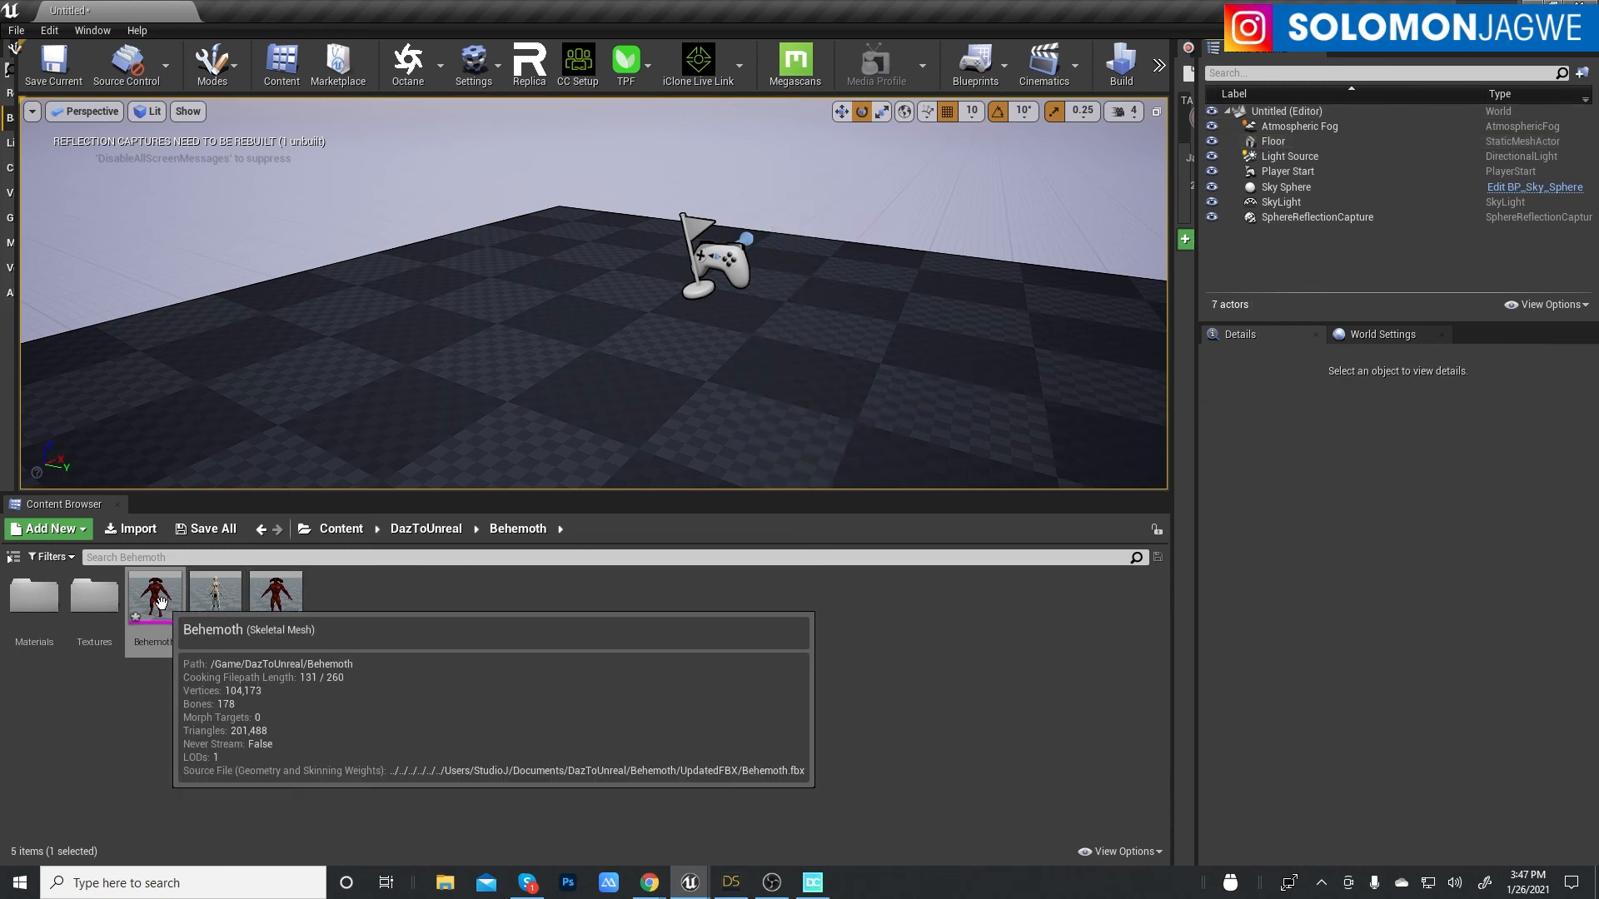
- Place the imported Behemoth skeletal mesh on the floor and rotate it about 90° around Z
drag(171, 603, 692, 429)
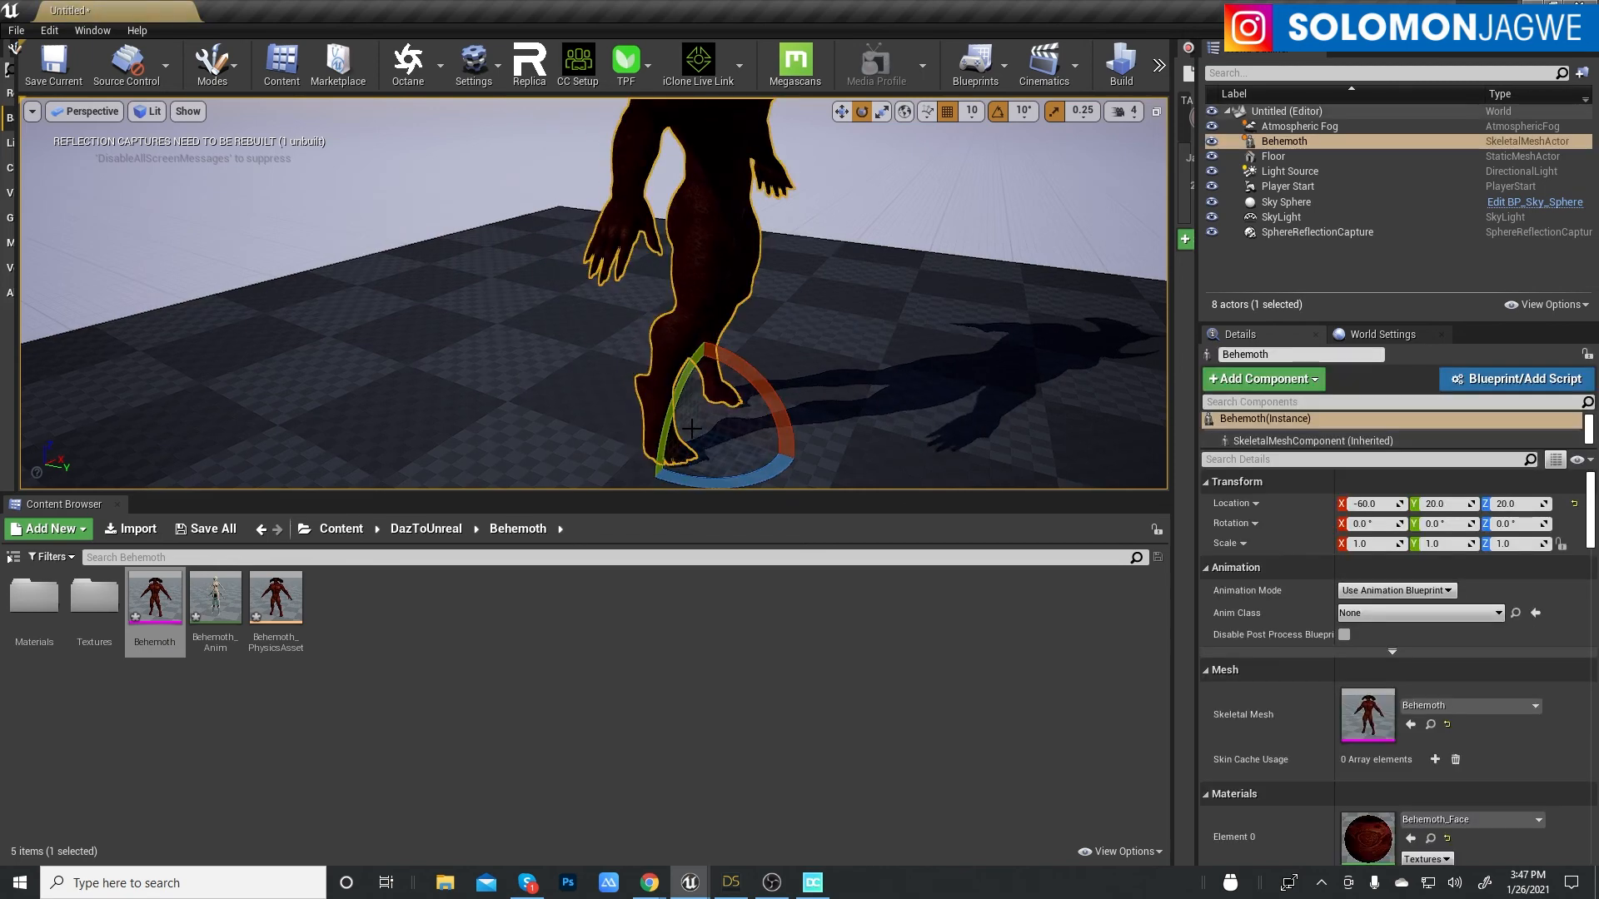
mouse_move(750, 478)
mouse_down()
mouse_move(803, 451)
mouse_move(747, 479)
mouse_up()
- Enlarge the viewport and examine the Behemoth's head, horns and torso from several angles and distances
middle_drag(872, 325, 891, 191)
scroll(871, 324, up, 5)
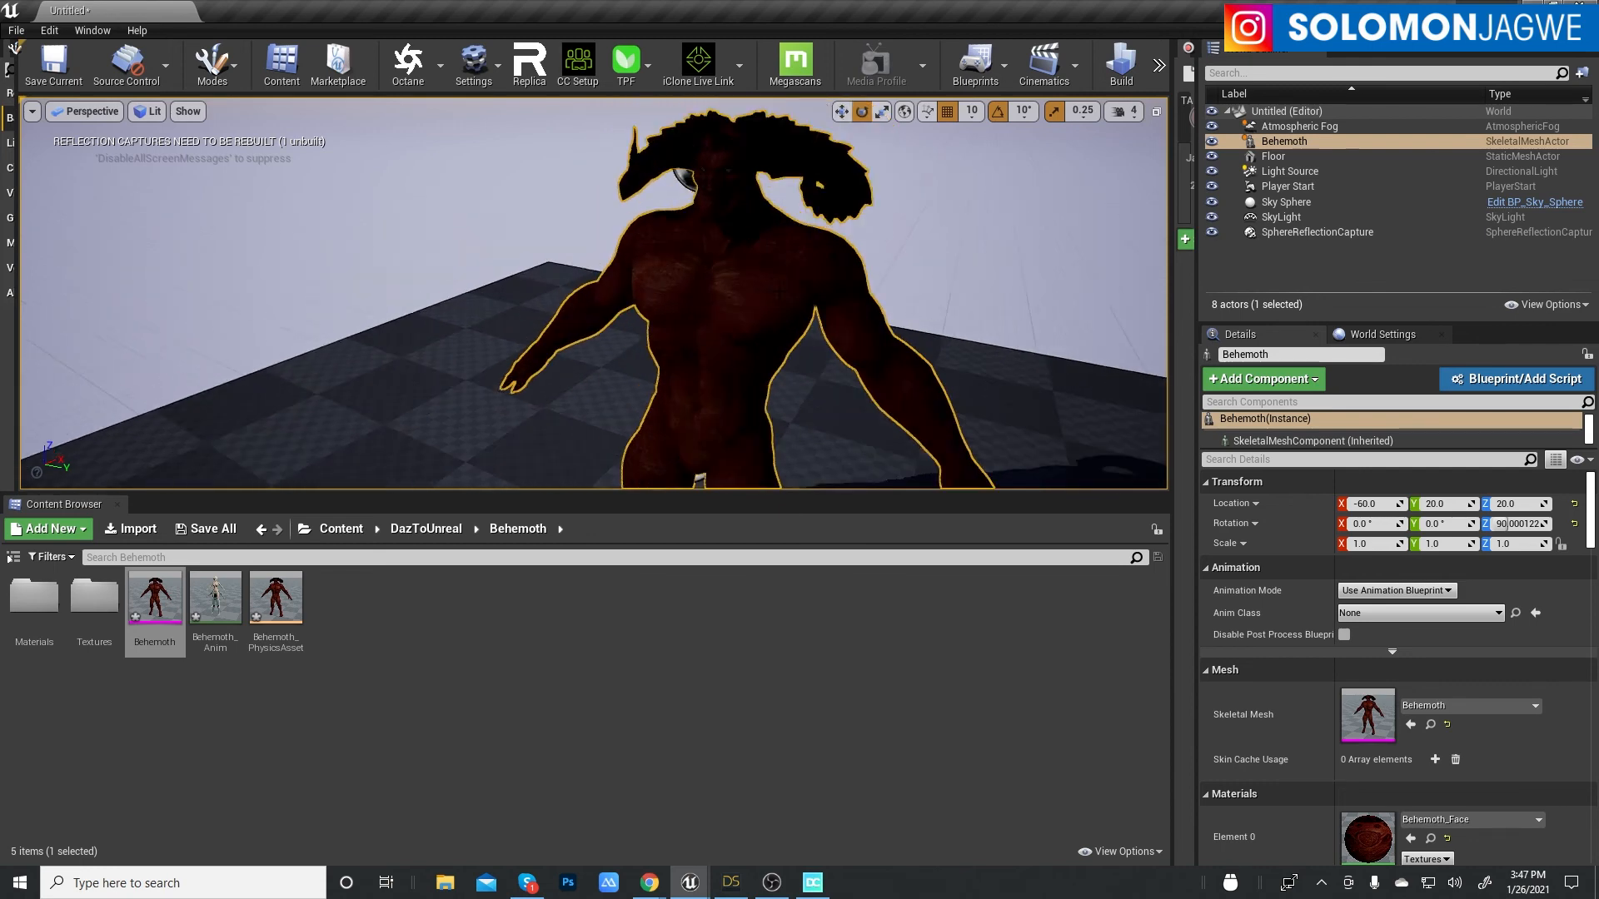
middle_drag(872, 324, 791, 395)
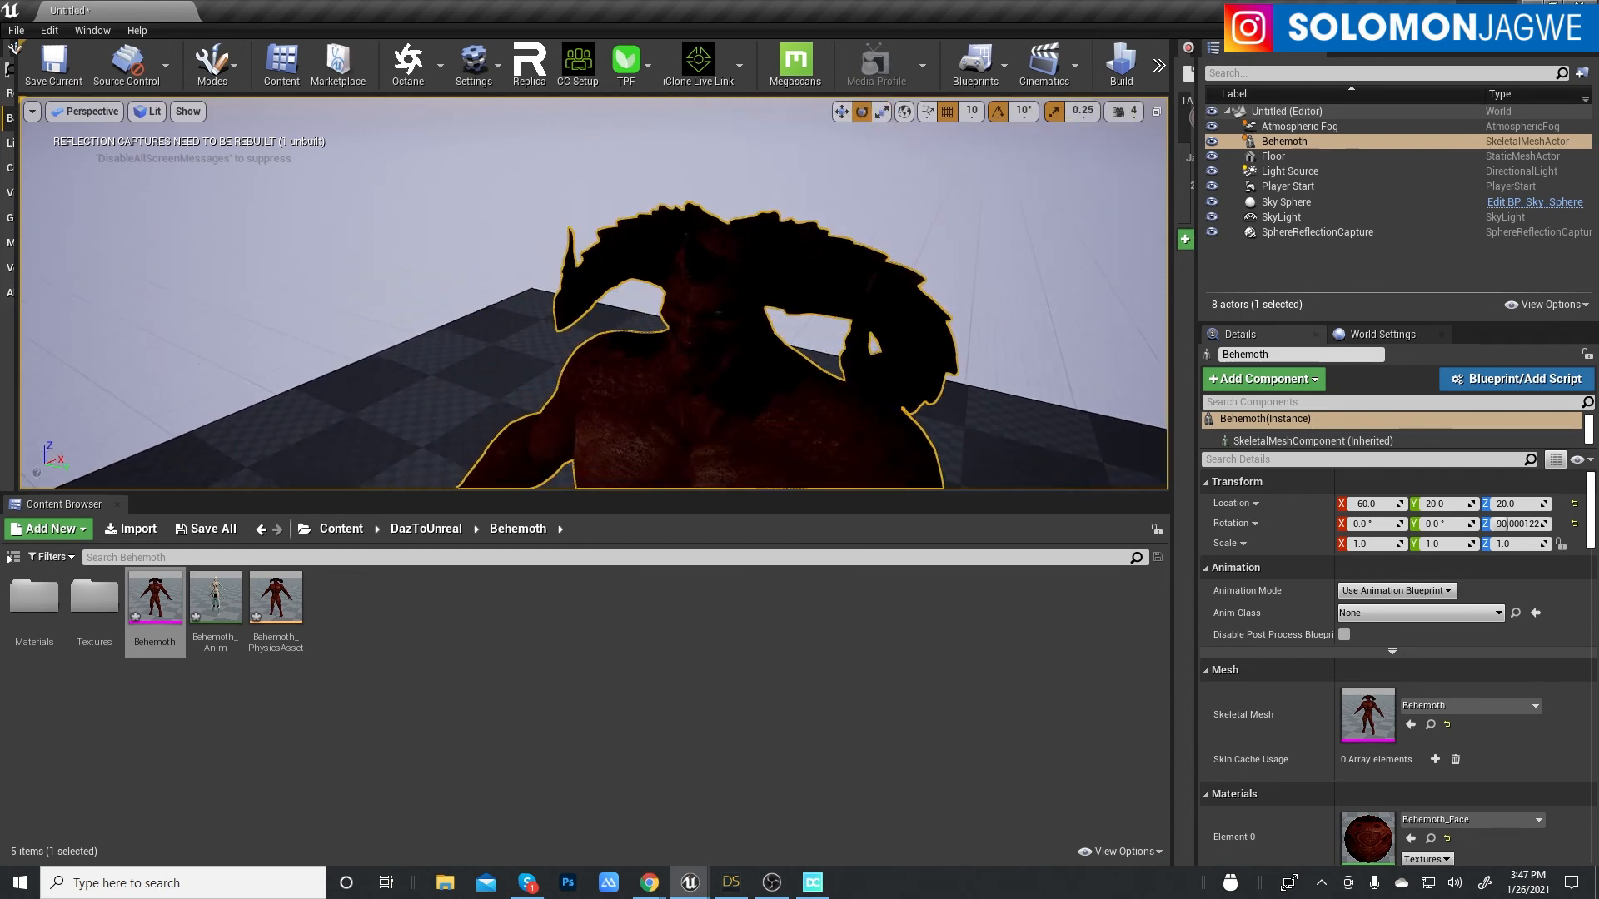
right_drag(872, 325, 874, 391)
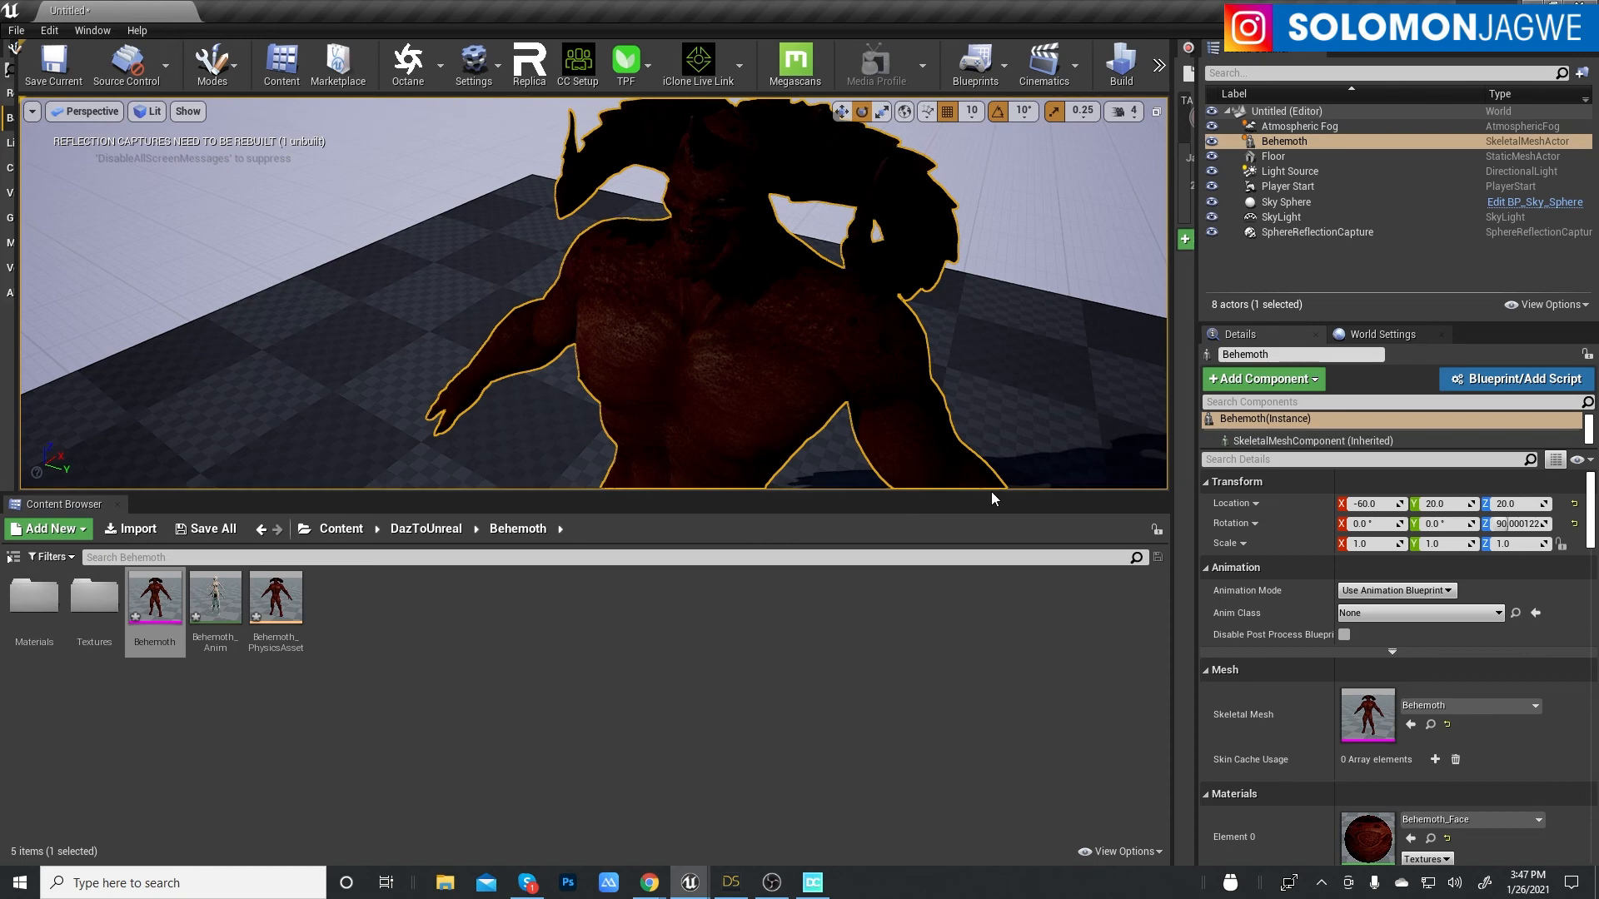
drag(991, 497, 991, 683)
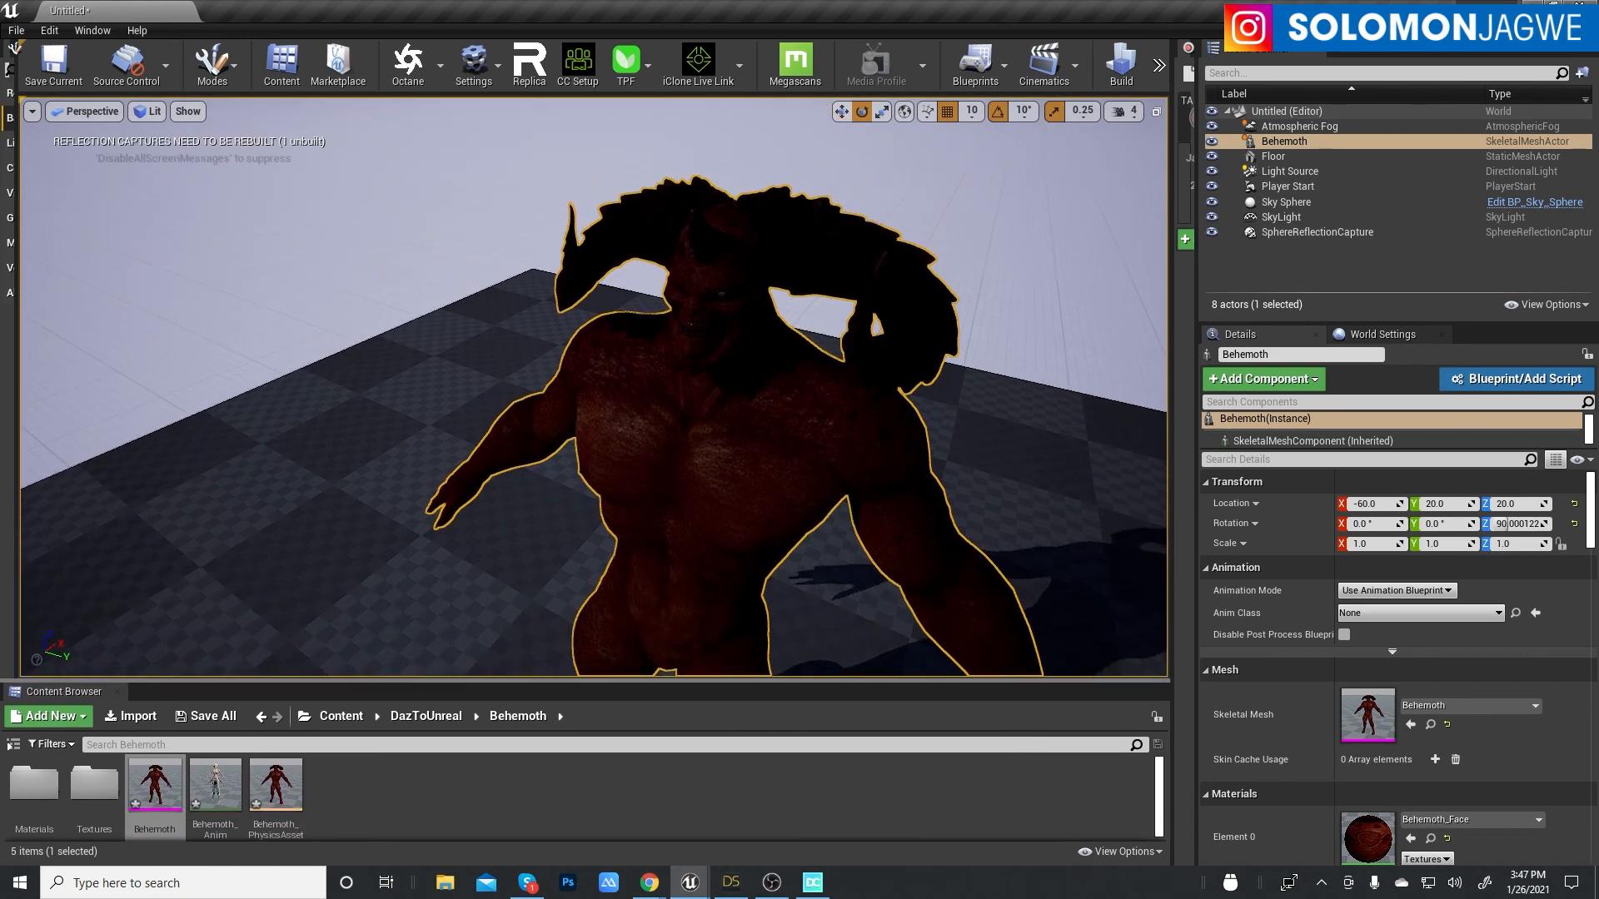
middle_drag(833, 416, 857, 500)
right_drag(833, 416, 866, 366)
middle_drag(833, 417, 791, 333)
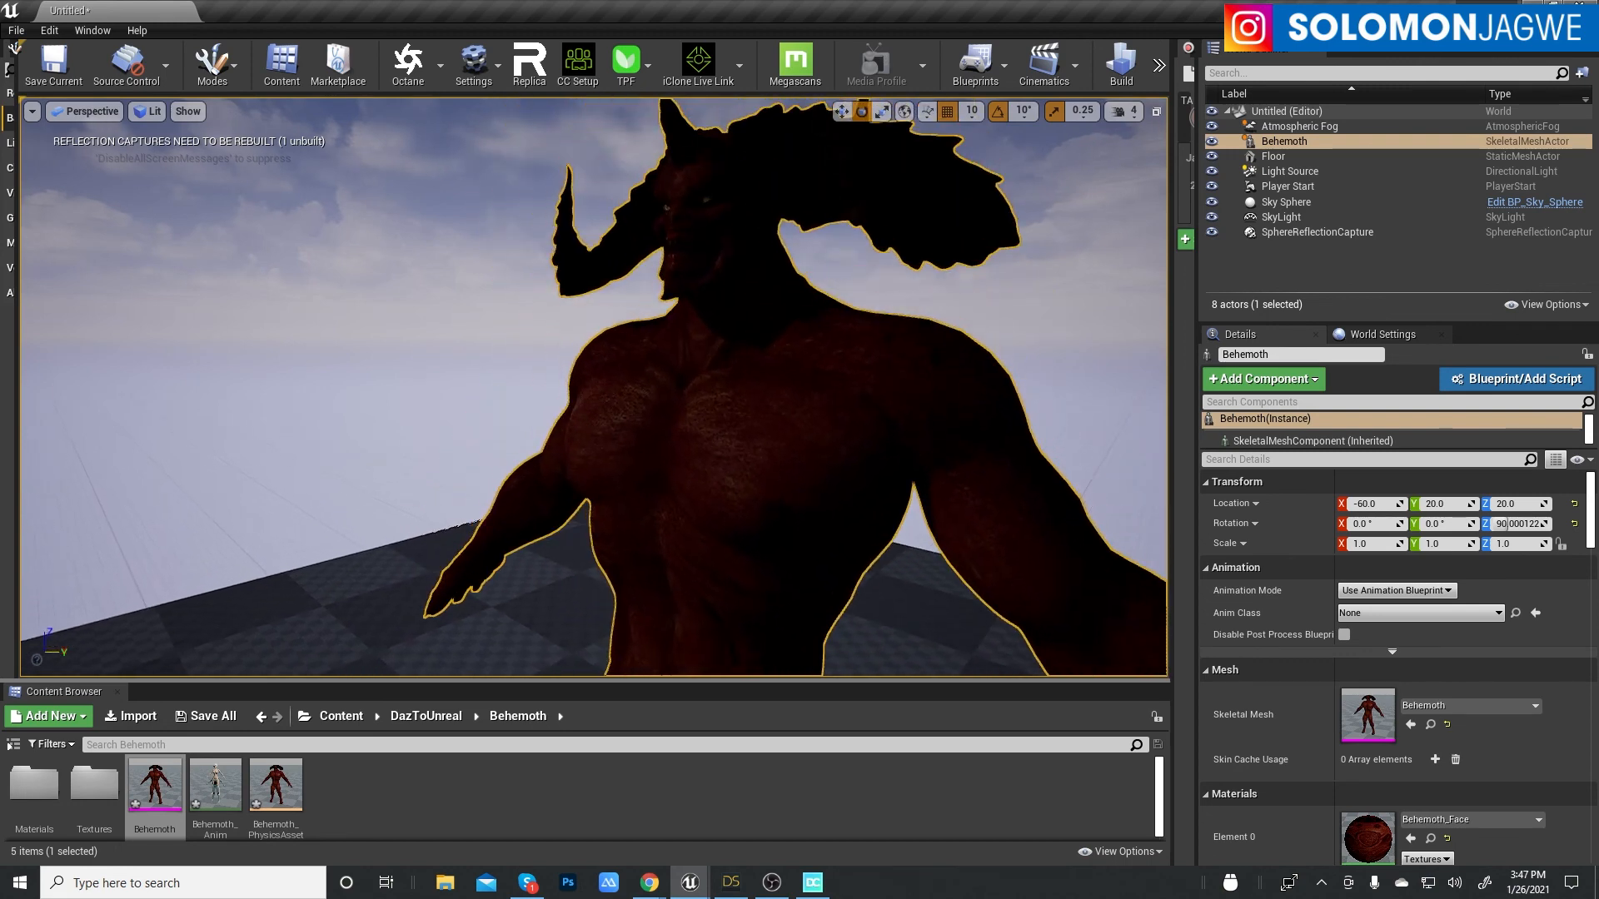
scroll(592, 388, down, 6)
scroll(593, 387, up, 4)
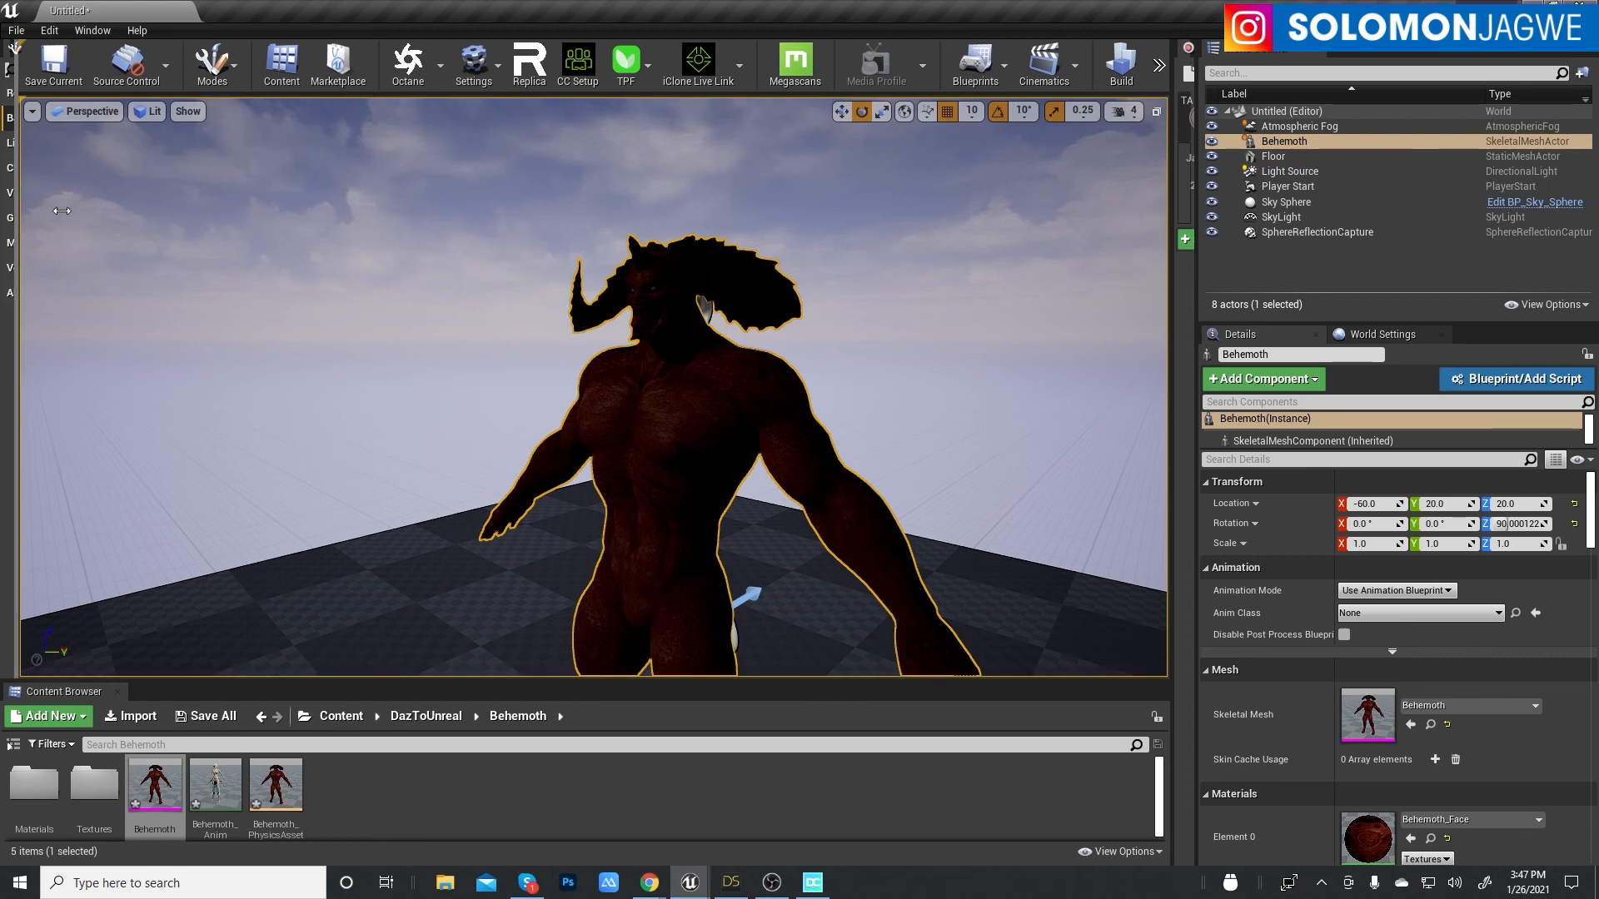
- Show the placeable lights and add a Rect Light beside Behemoth at about X -120, Y -180, Z 70, with the Move tool active
drag(61, 211, 487, 649)
click(20, 146)
key(w)
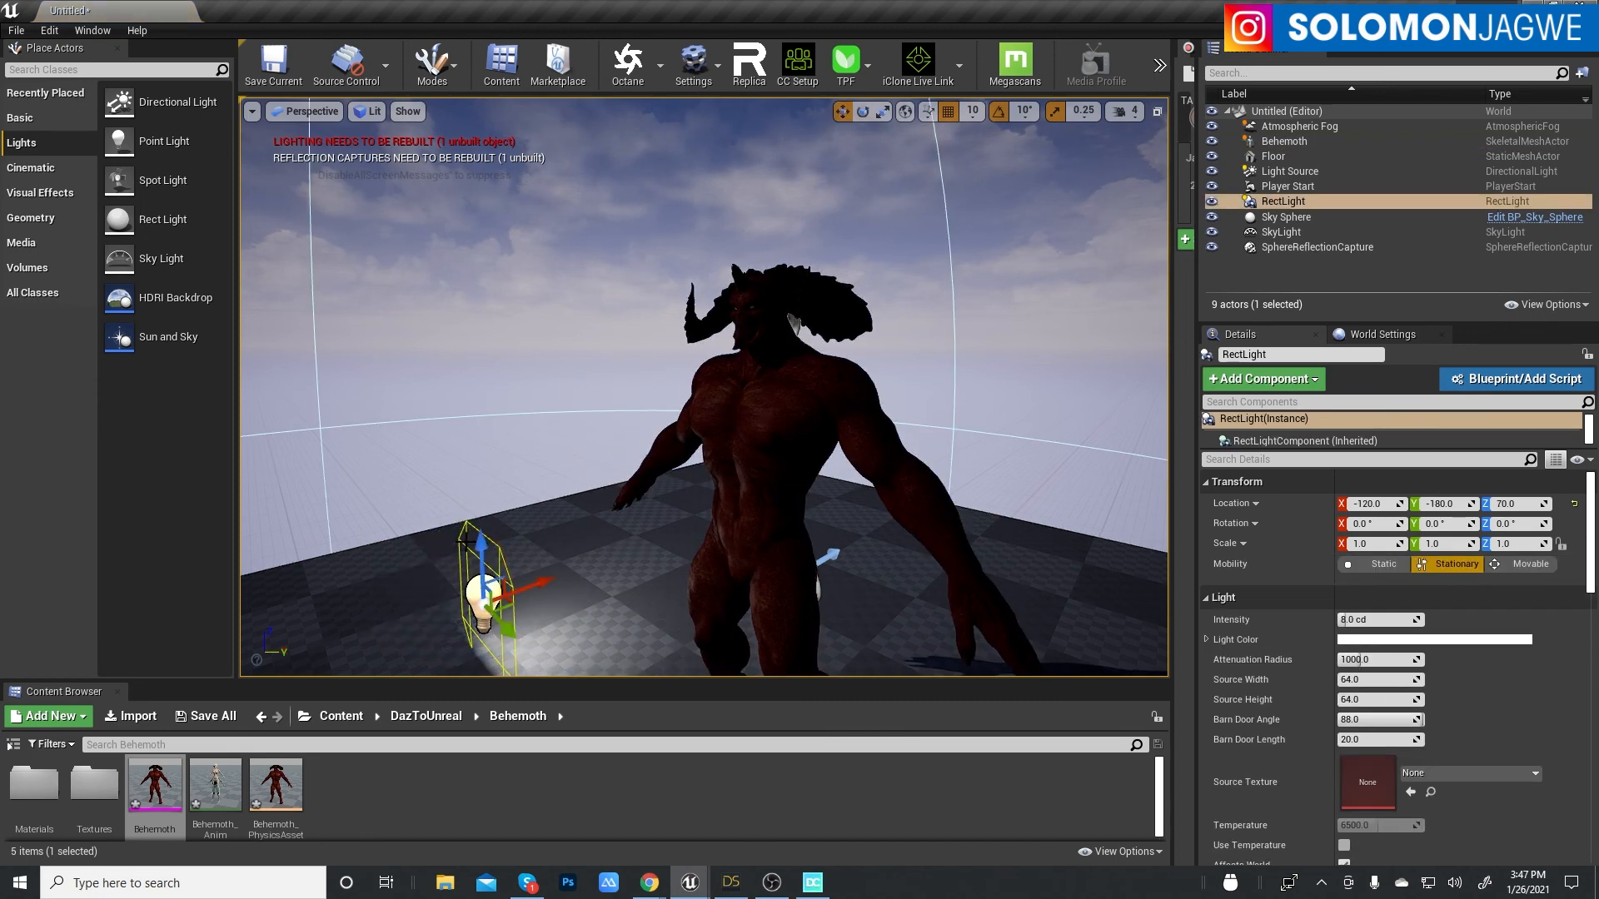
- Move the Rect Light in front of Behemoth's upper body to X -120, Y -10, Z 250 and frame his lit face
drag(477, 536, 689, 507)
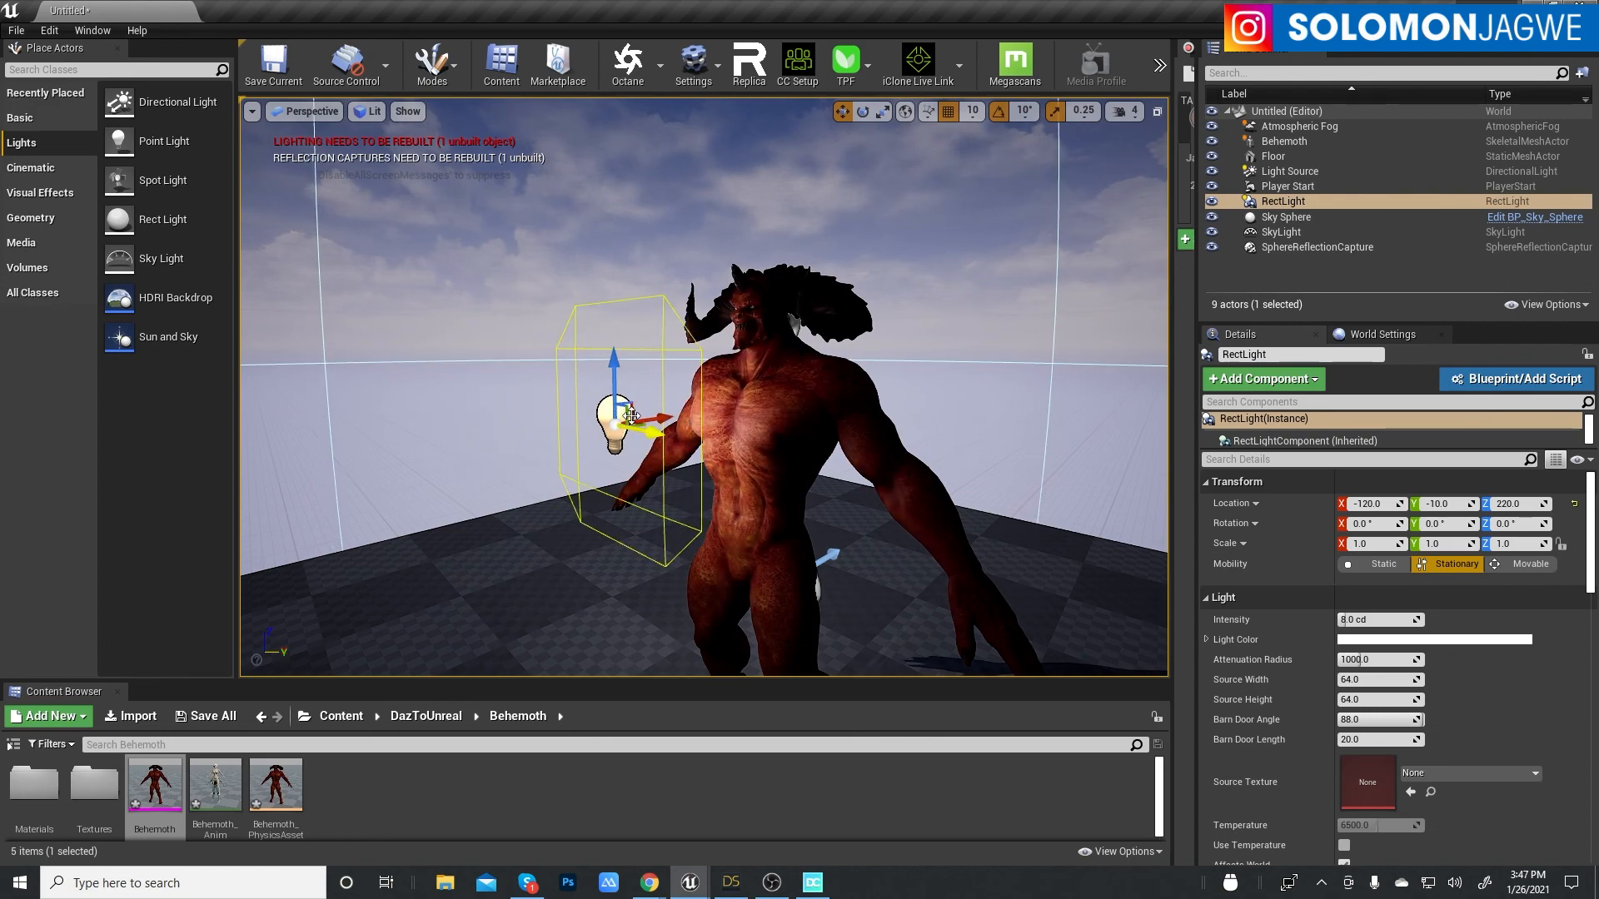
drag(612, 365, 625, 297)
scroll(807, 293, up, 5)
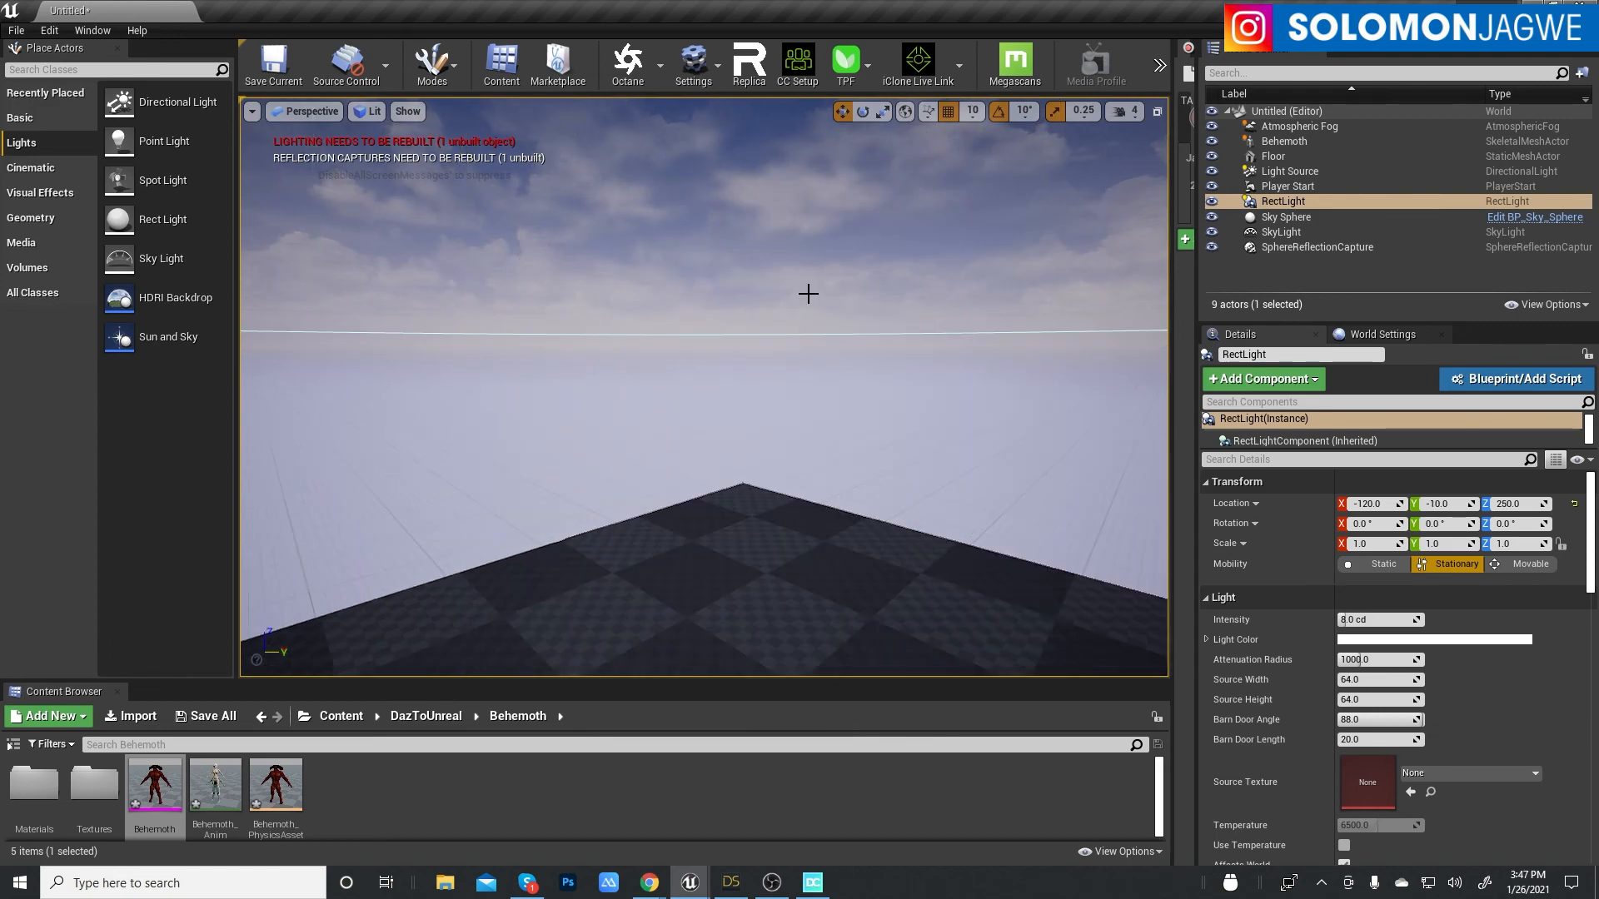
scroll(774, 294, down, 3)
alt+drag(638, 462, 500, 462)
middle_drag(638, 462, 593, 329)
scroll(822, 417, up, 4)
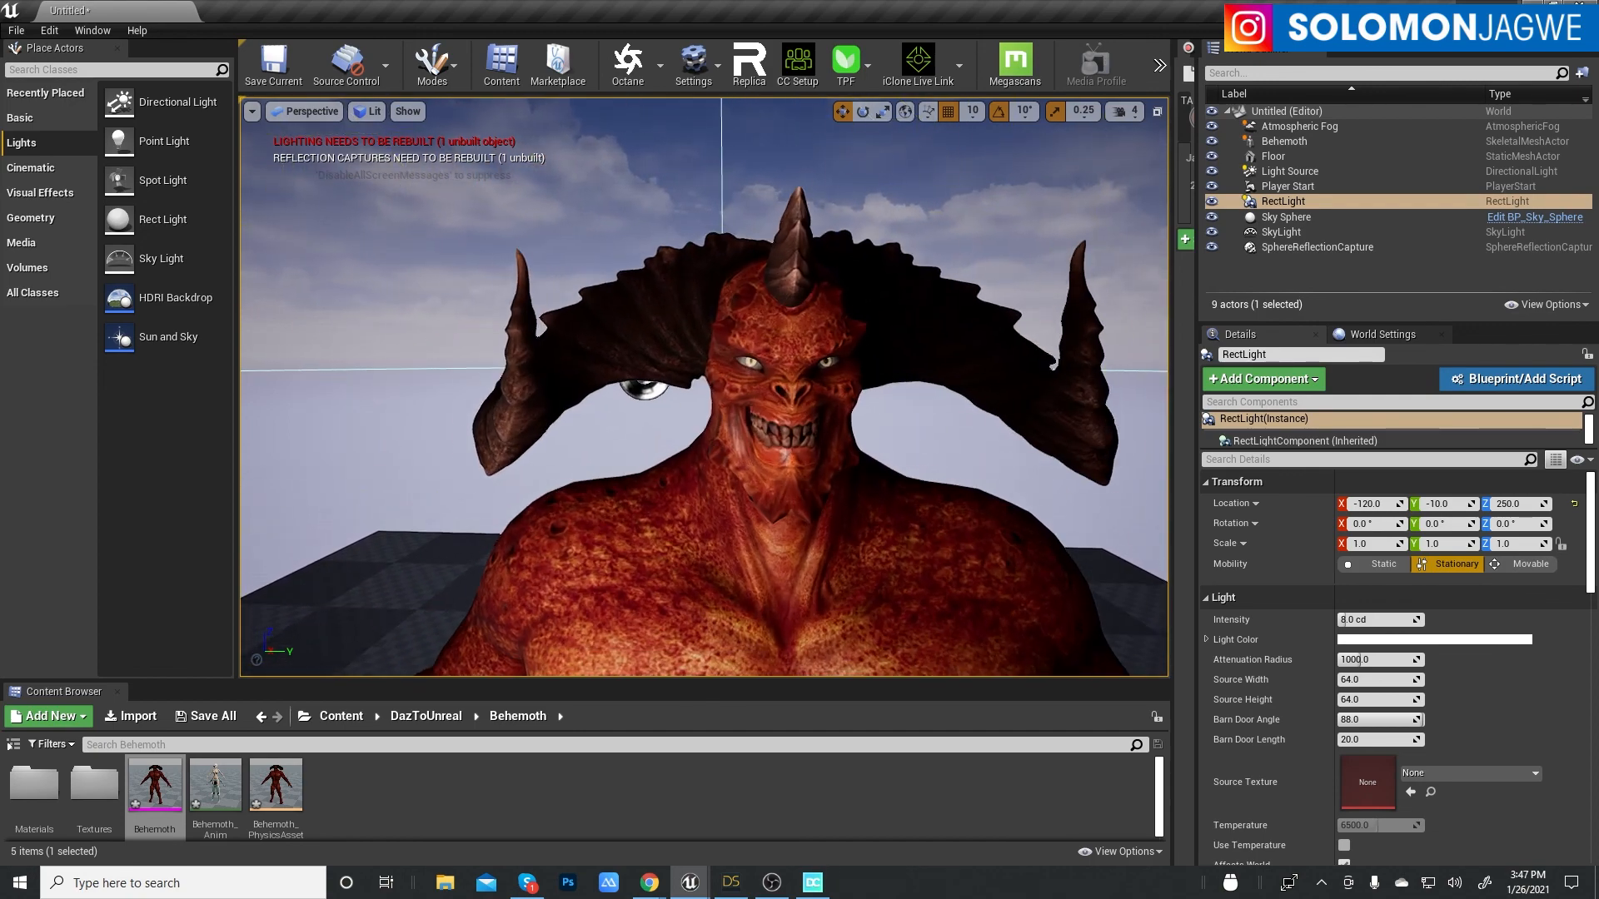
- Switch to DAZ Studio, select Behemoth's head and frame it in a close-up for comparison
click(731, 882)
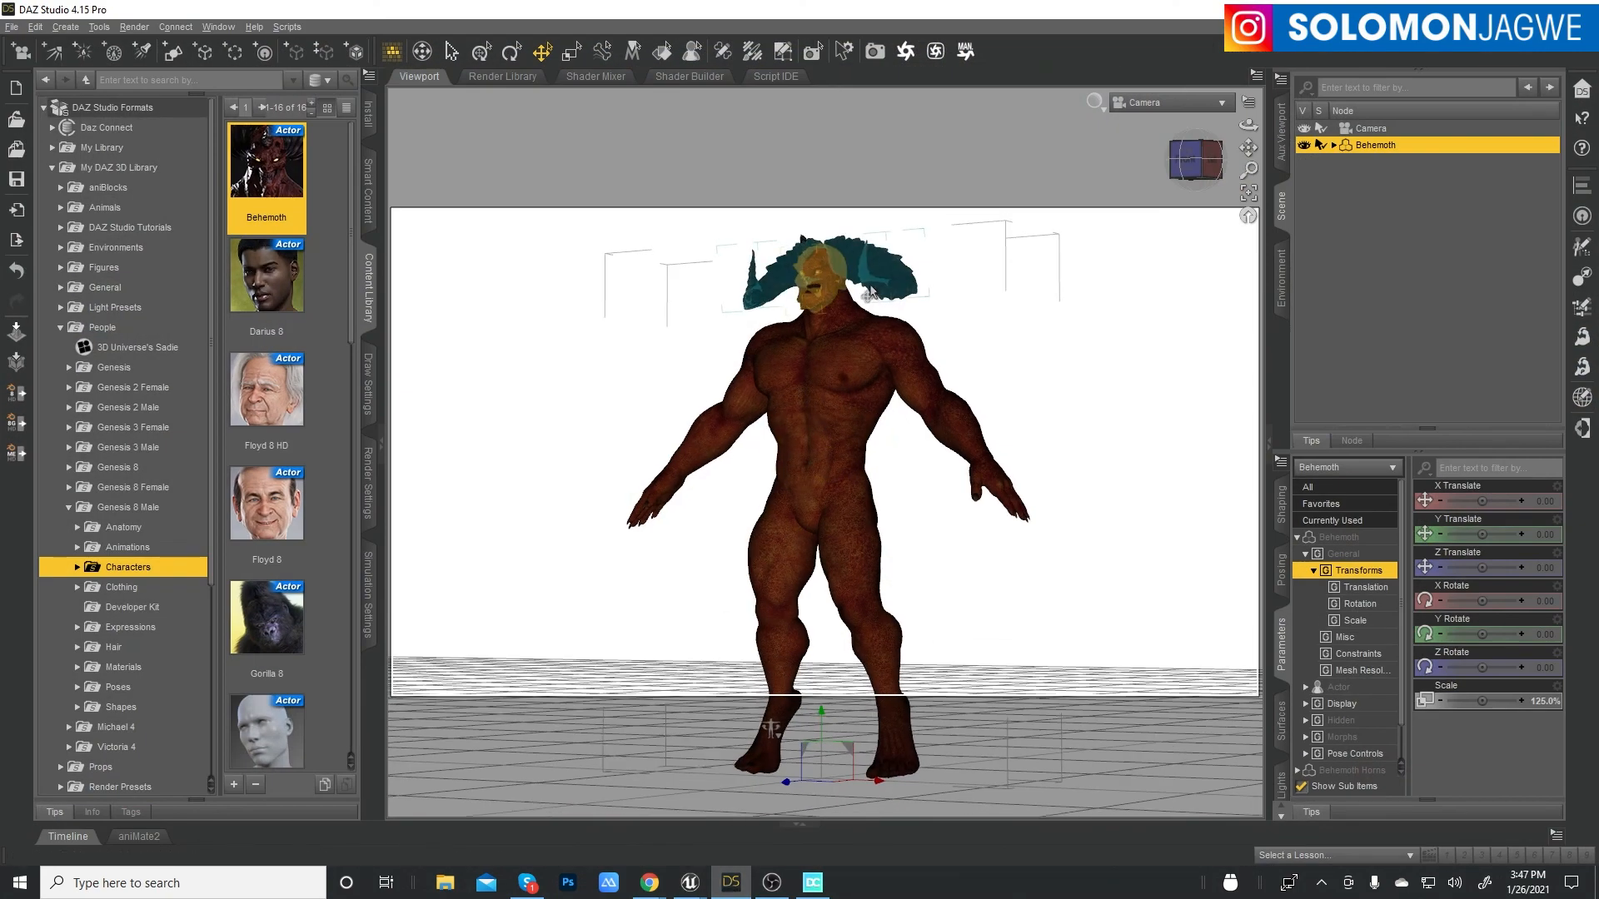
scroll(870, 293, up, 5)
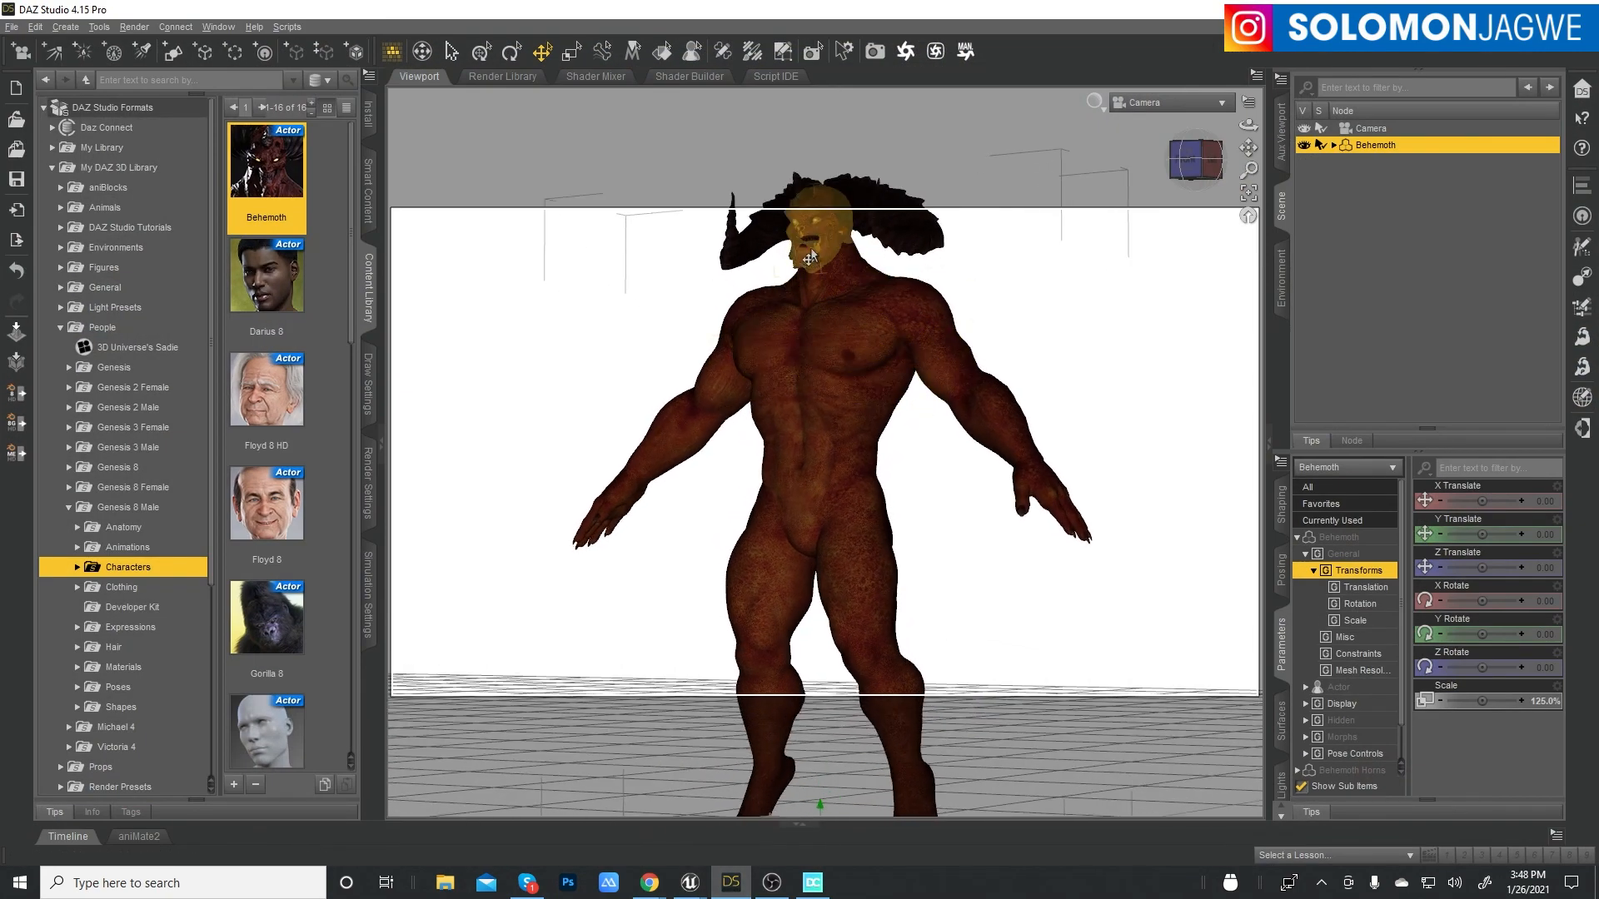
click(810, 257)
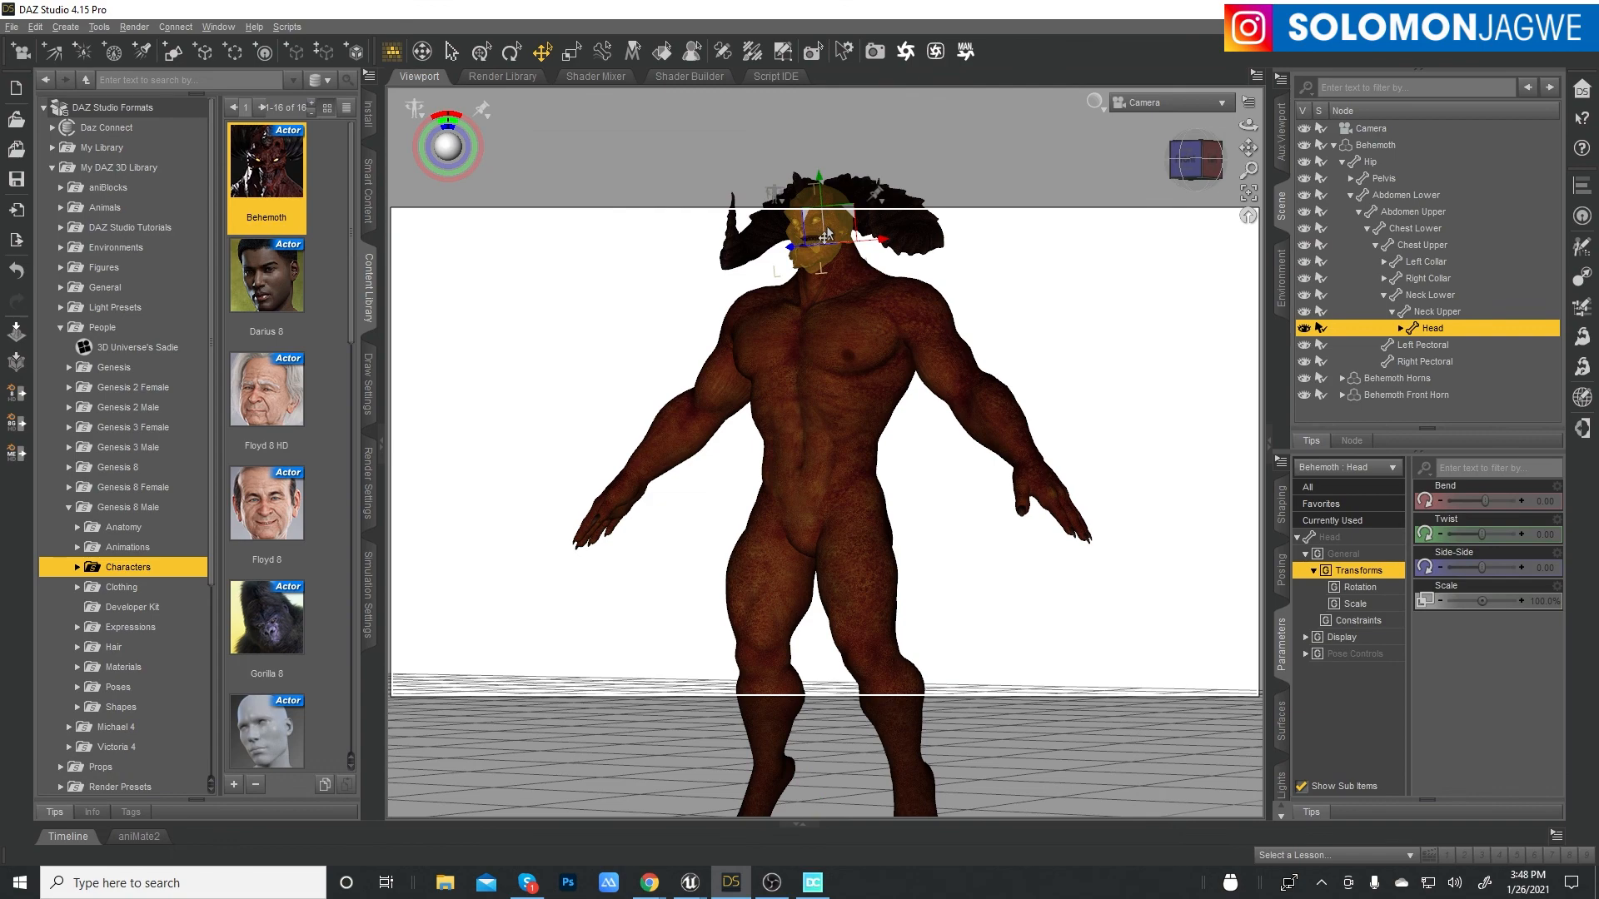
click(1249, 197)
mouse_move(1248, 125)
mouse_down()
mouse_move(1299, 127)
mouse_move(1222, 126)
mouse_up()
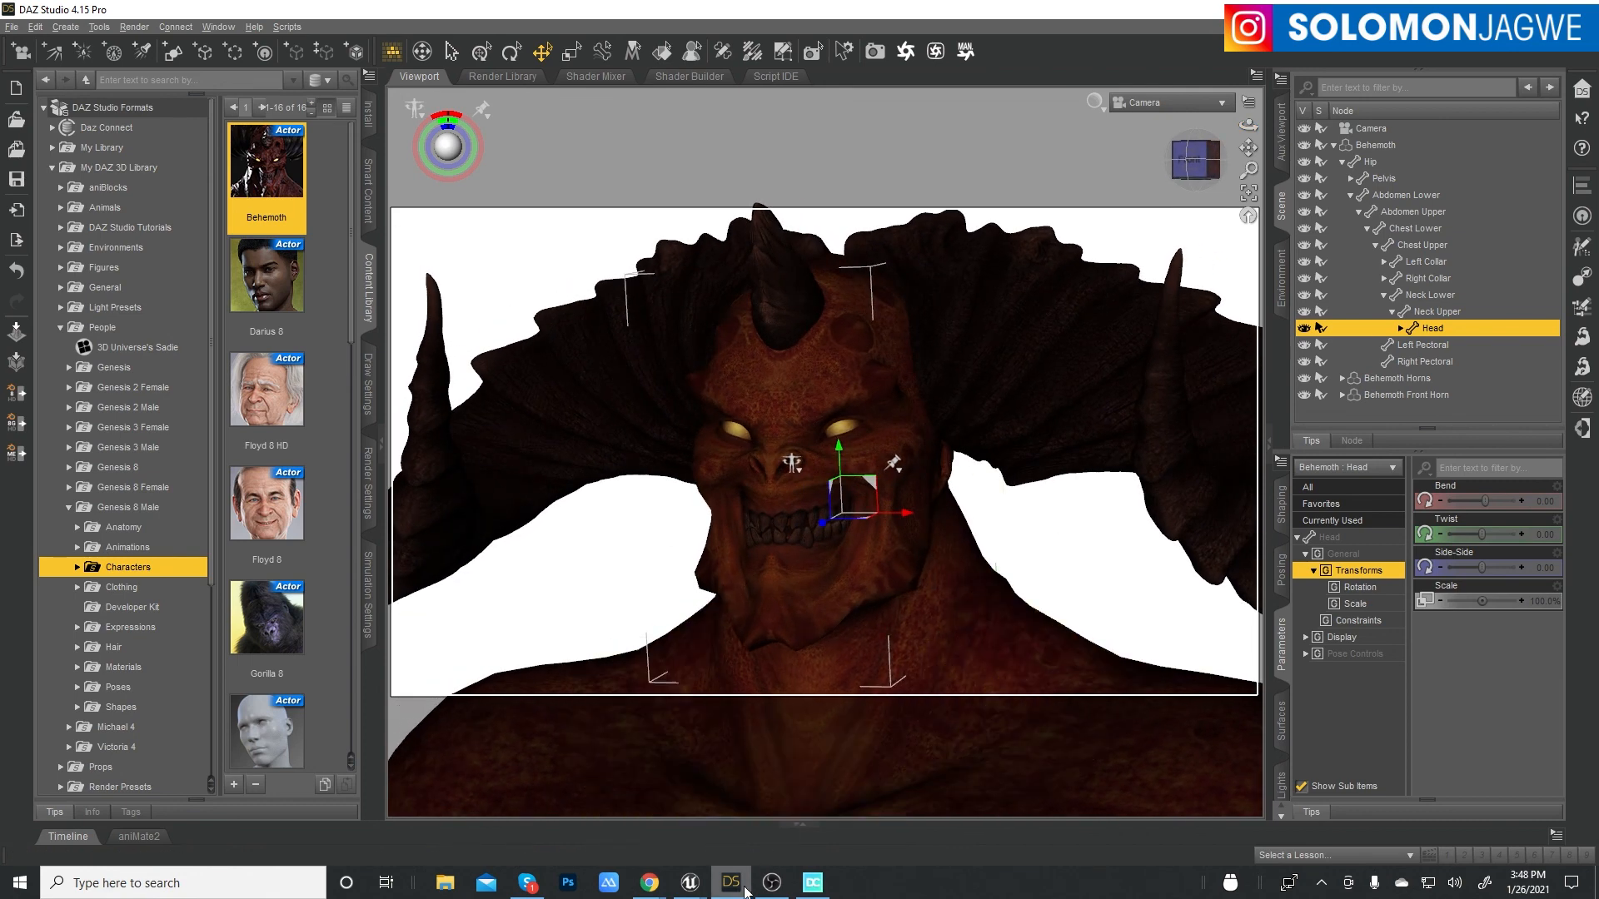
- Return to the Demo project in Unreal Editor and examine Behemoth's lit face and horns from several distances
mouse_move(697, 891)
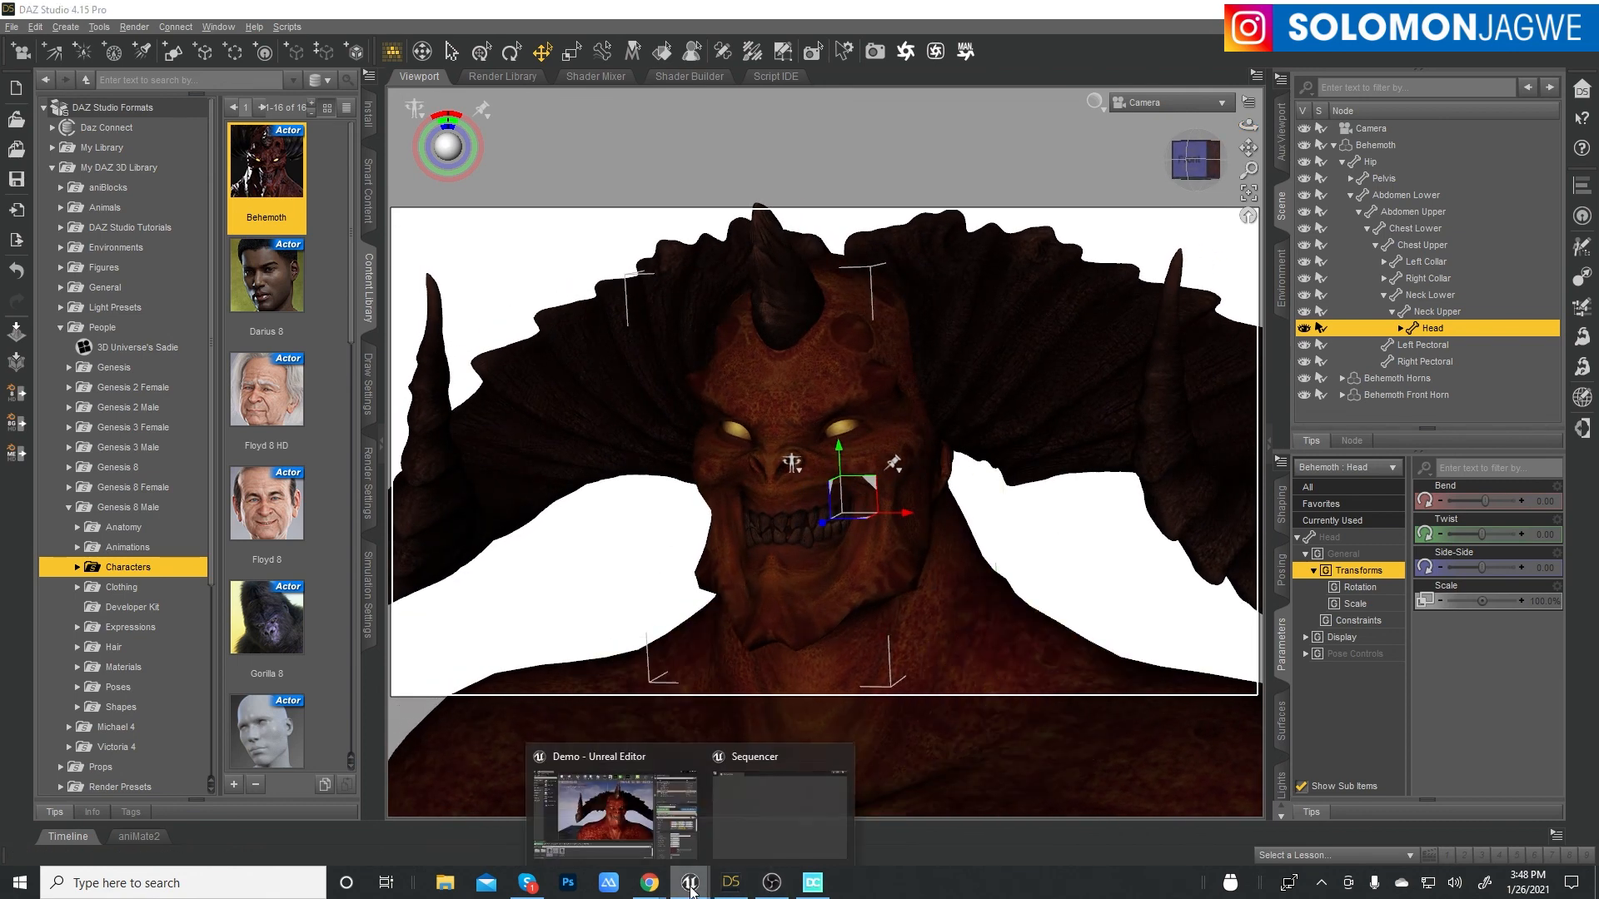
click(610, 787)
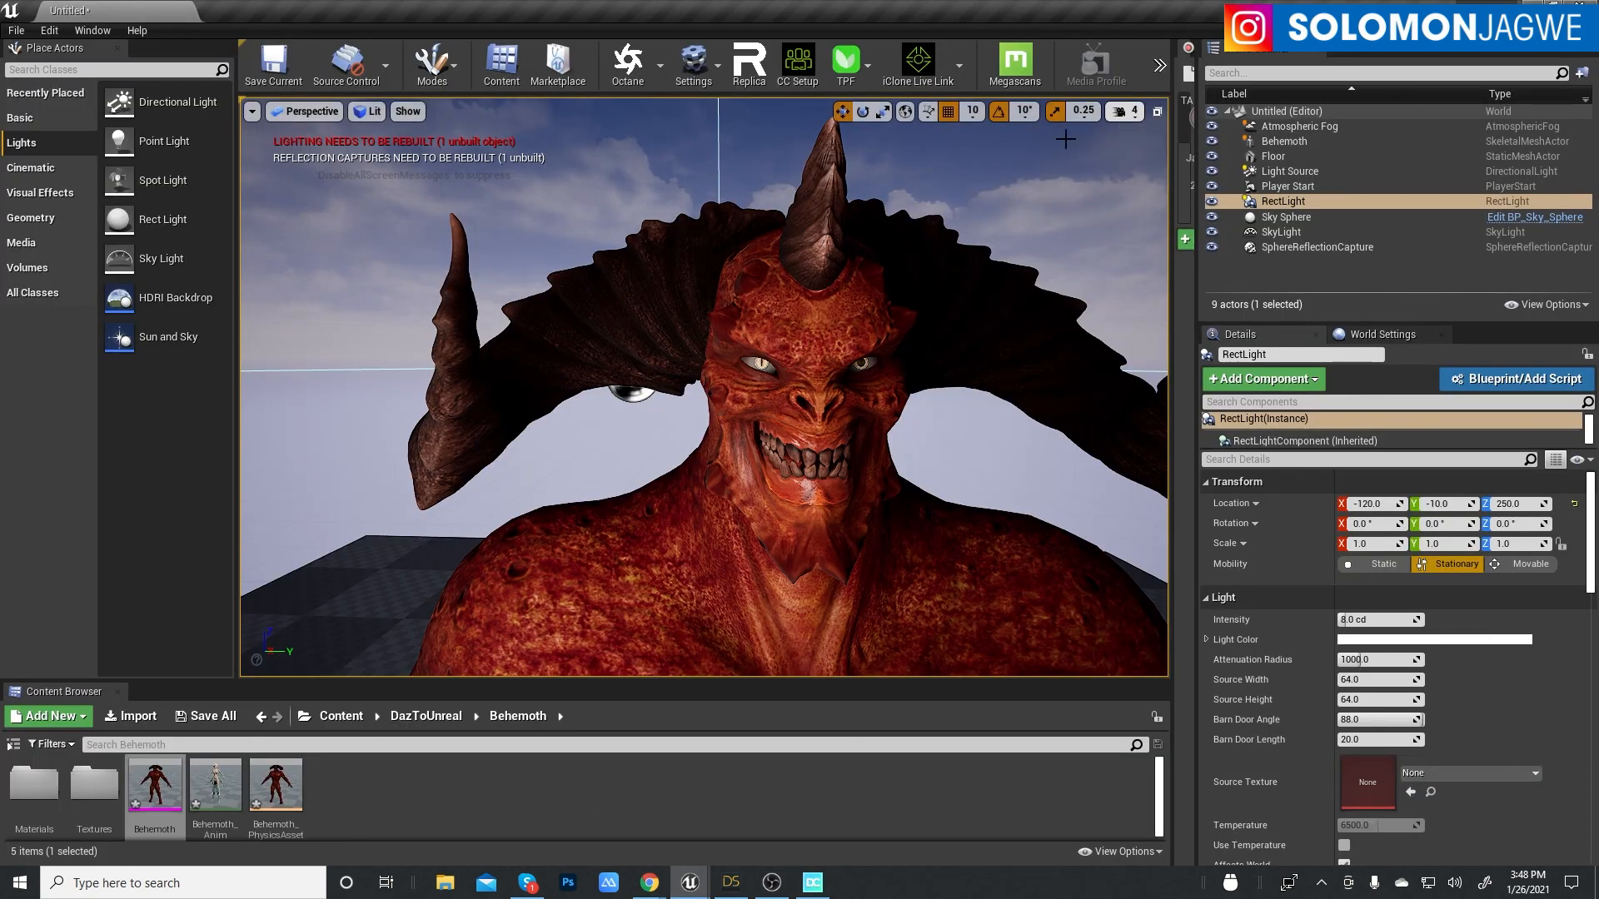
right_drag(1083, 175, 1121, 142)
key(s)
key(w)
key(s)
key(w)
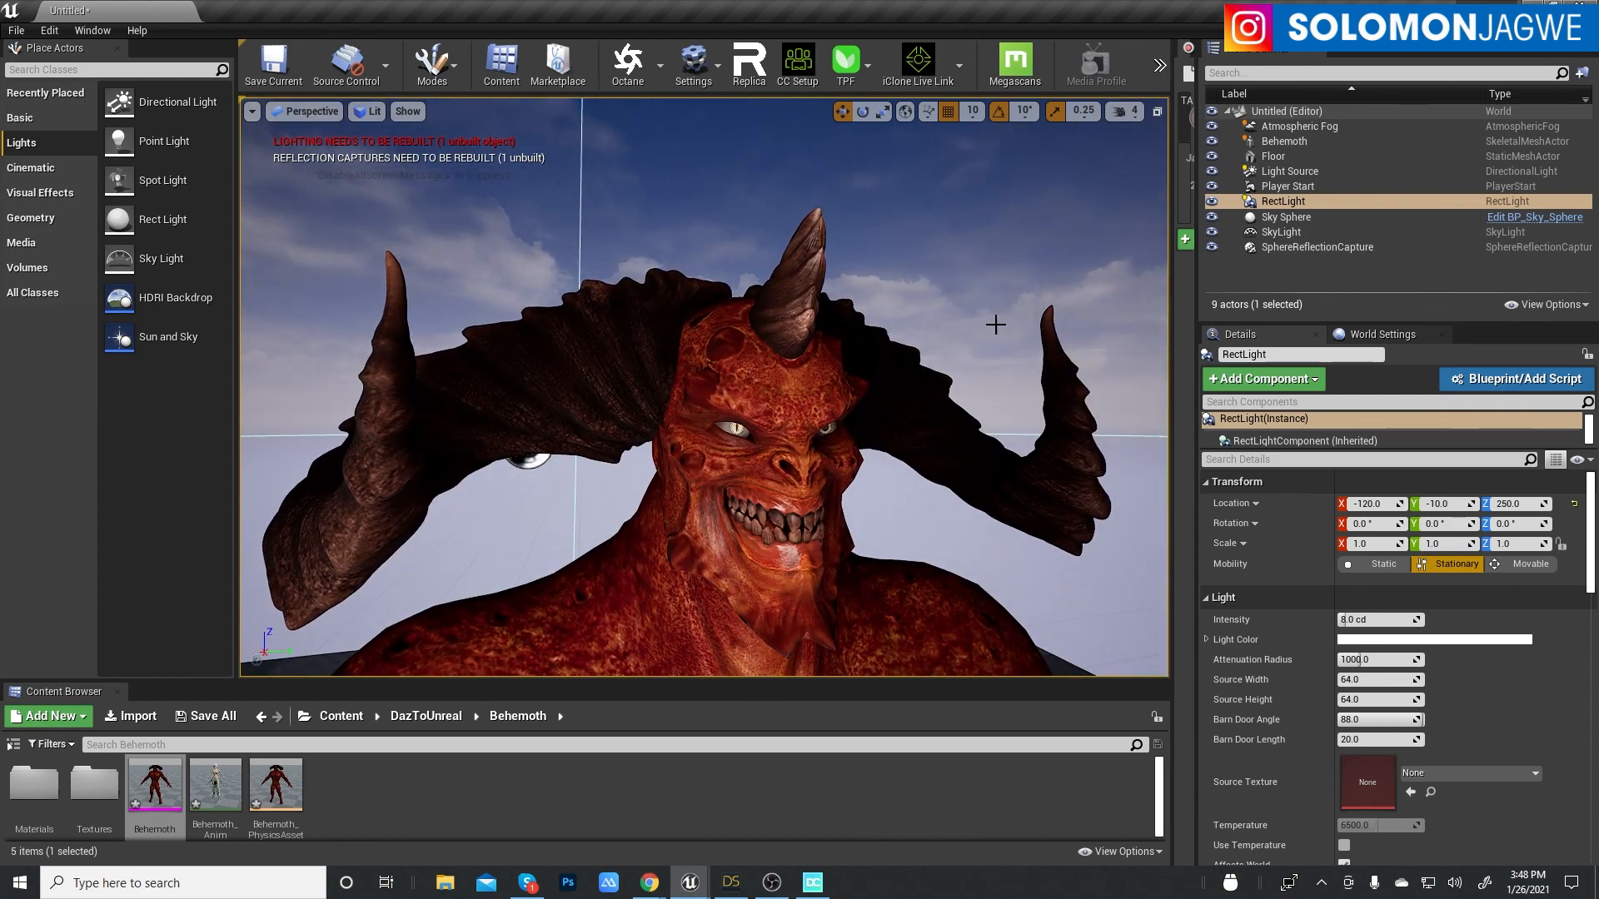
- Switch to DazCentral and view the library's Daz Studio, Daz to Blender and Daz to Unreal asset lists
click(809, 884)
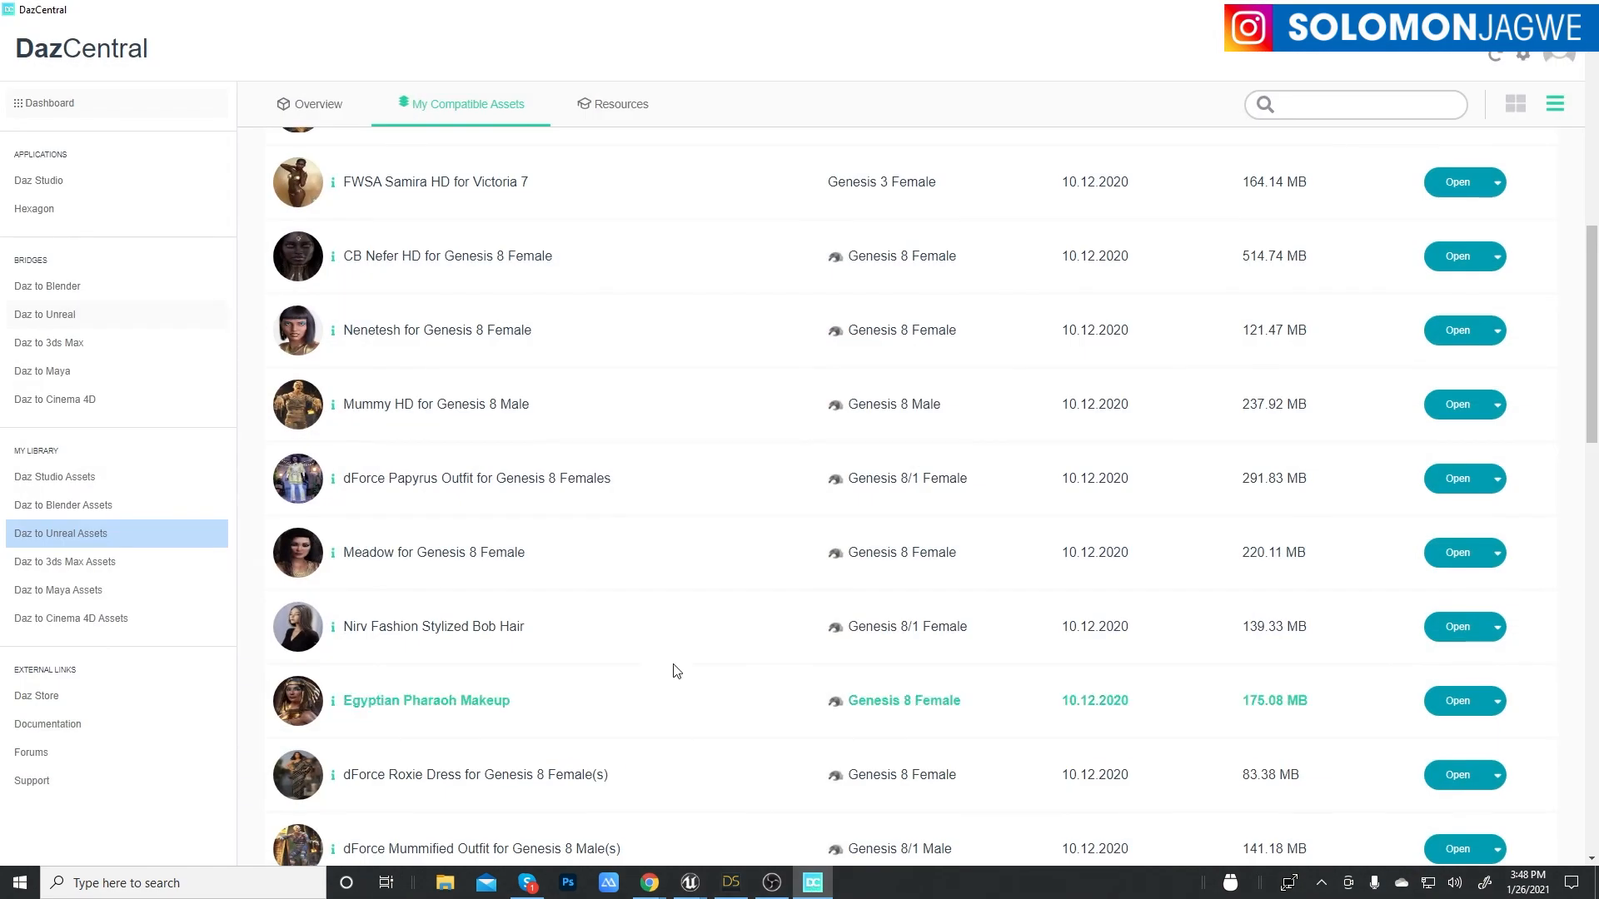
click(96, 537)
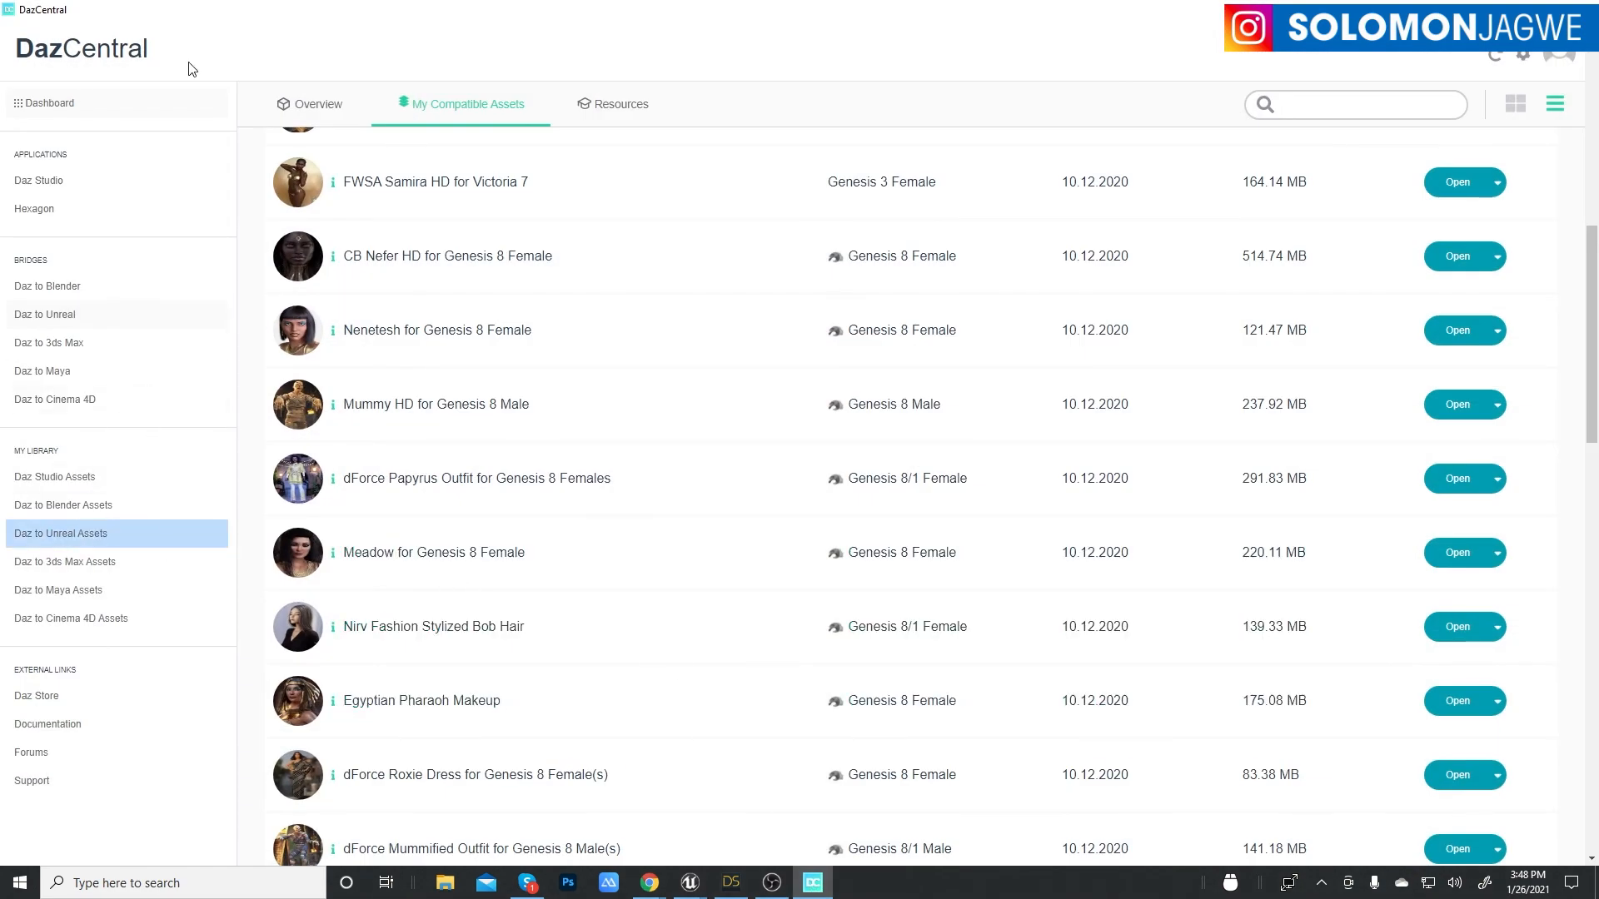
click(56, 483)
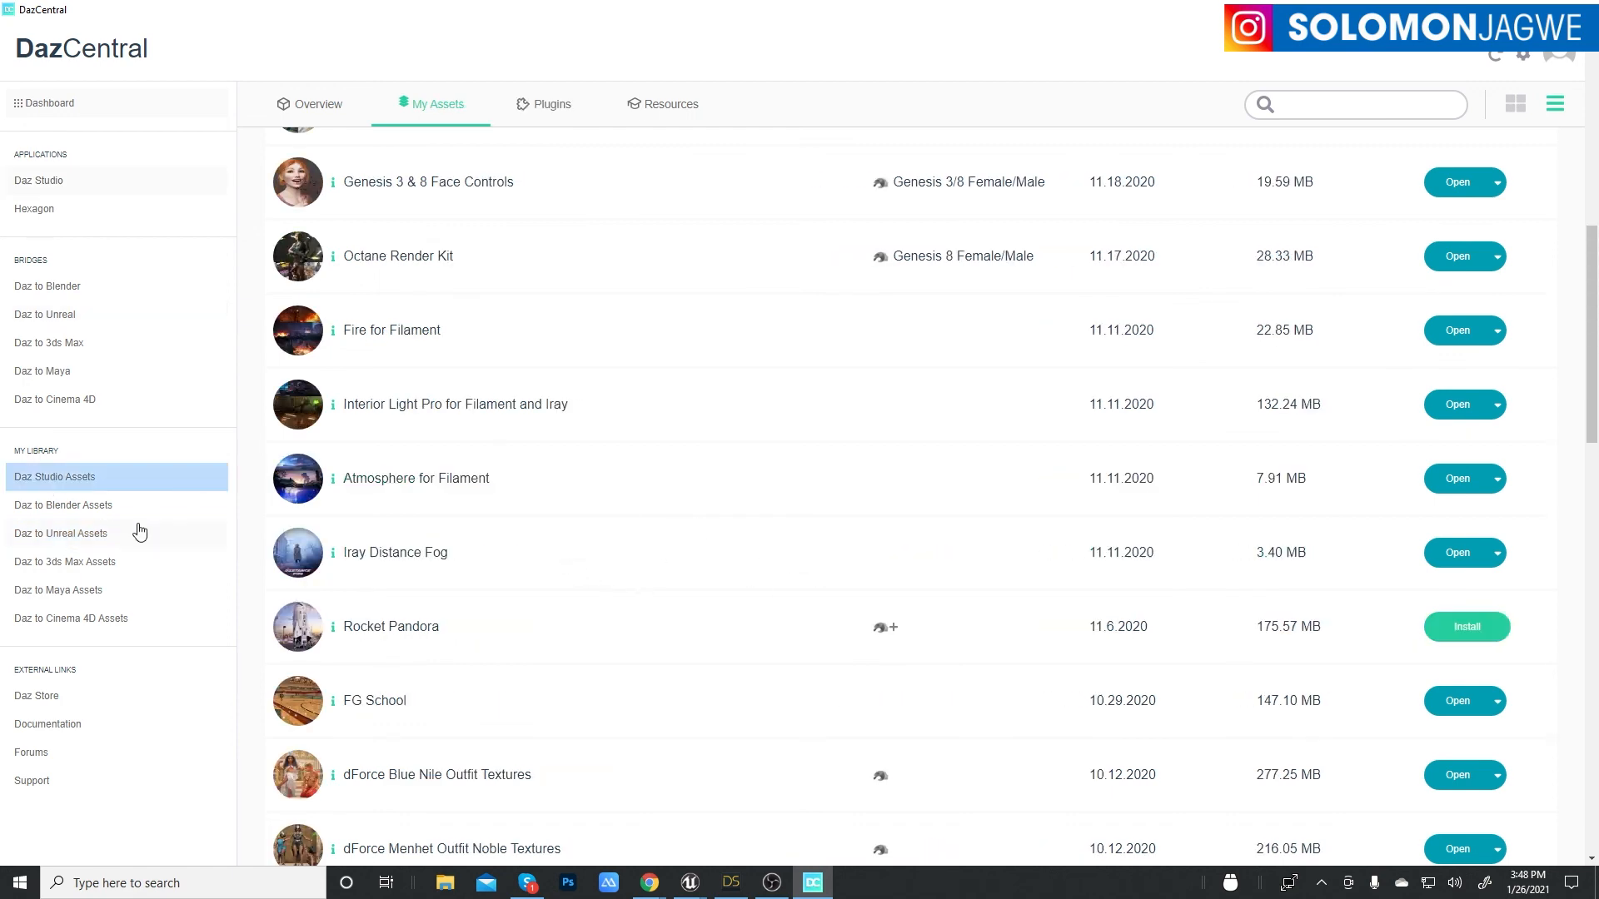
click(91, 508)
click(93, 533)
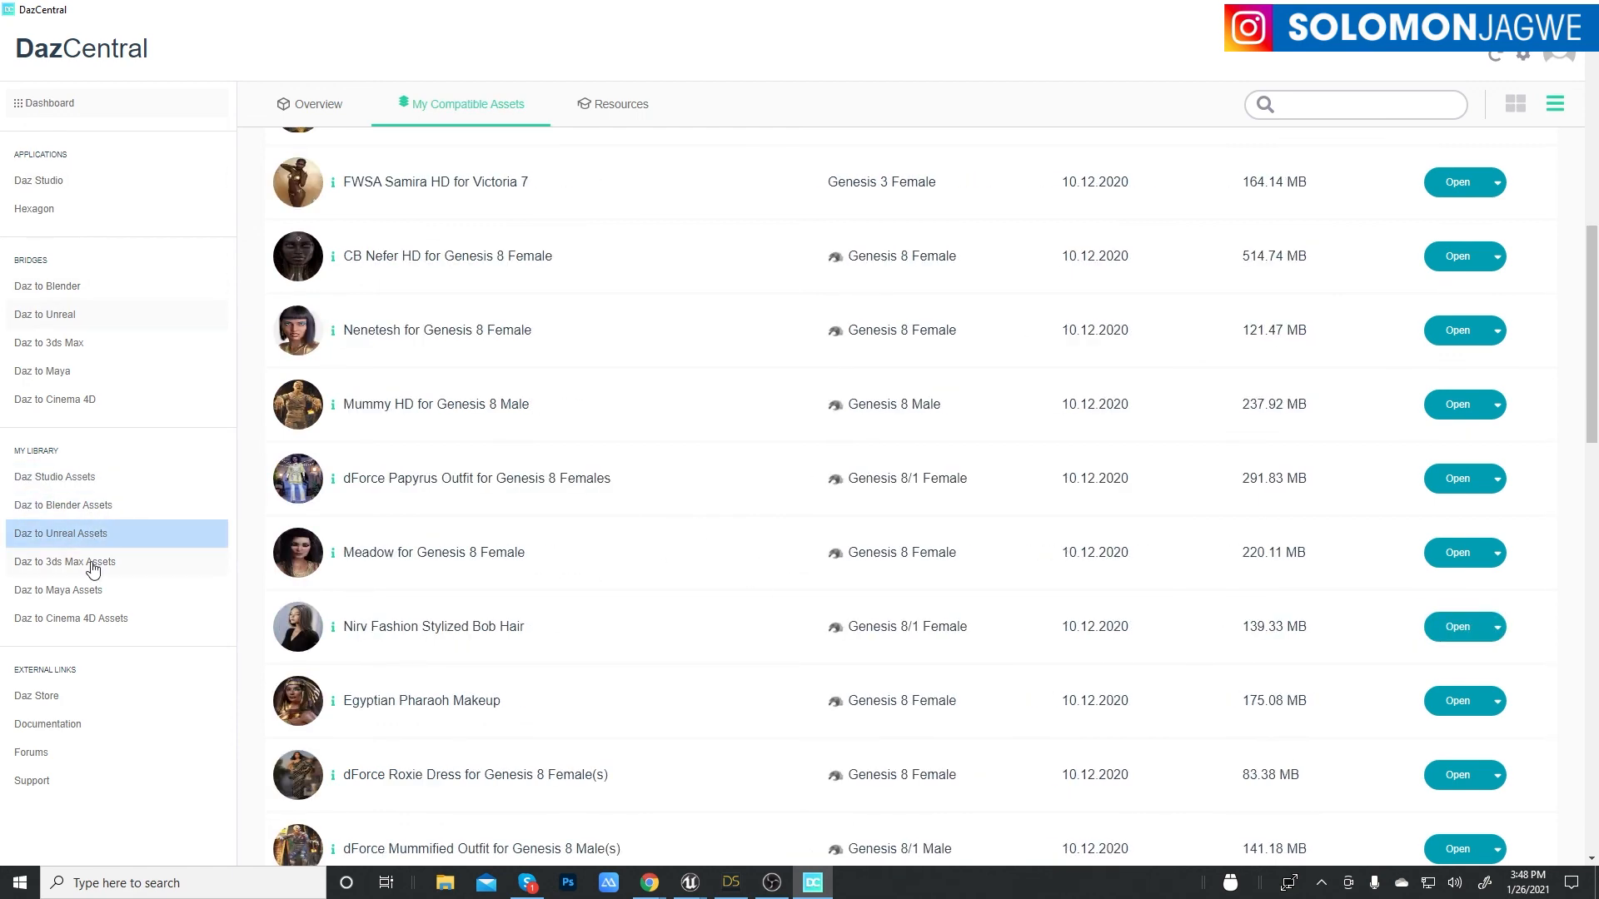
- Show the Daz to 3ds Max compatible assets from the beginning of the list
click(93, 563)
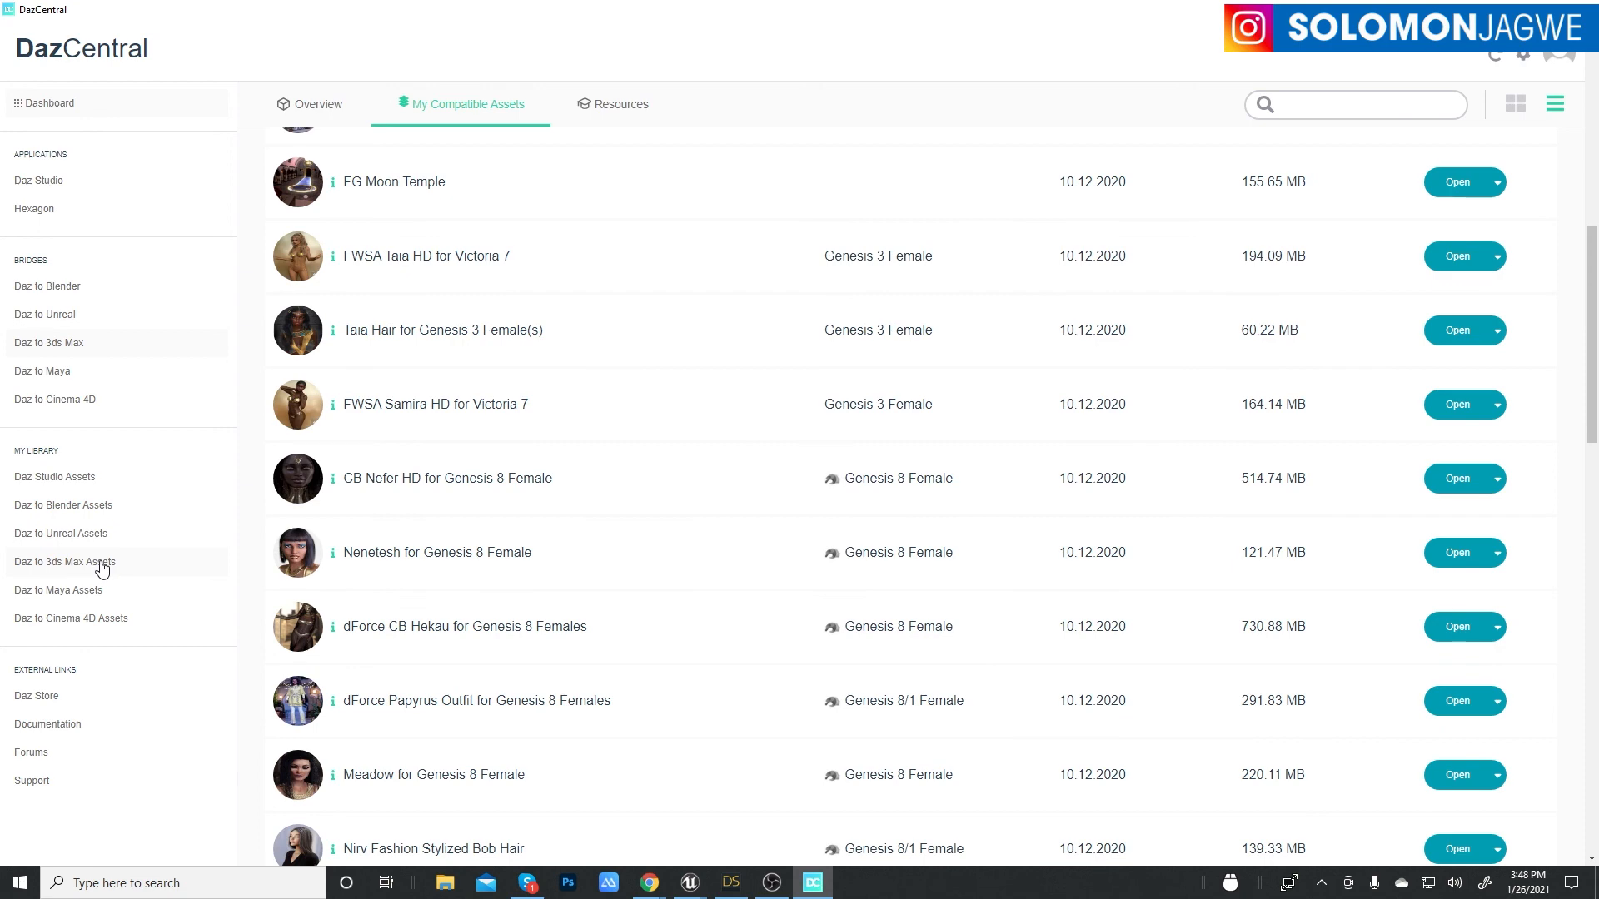
click(155, 562)
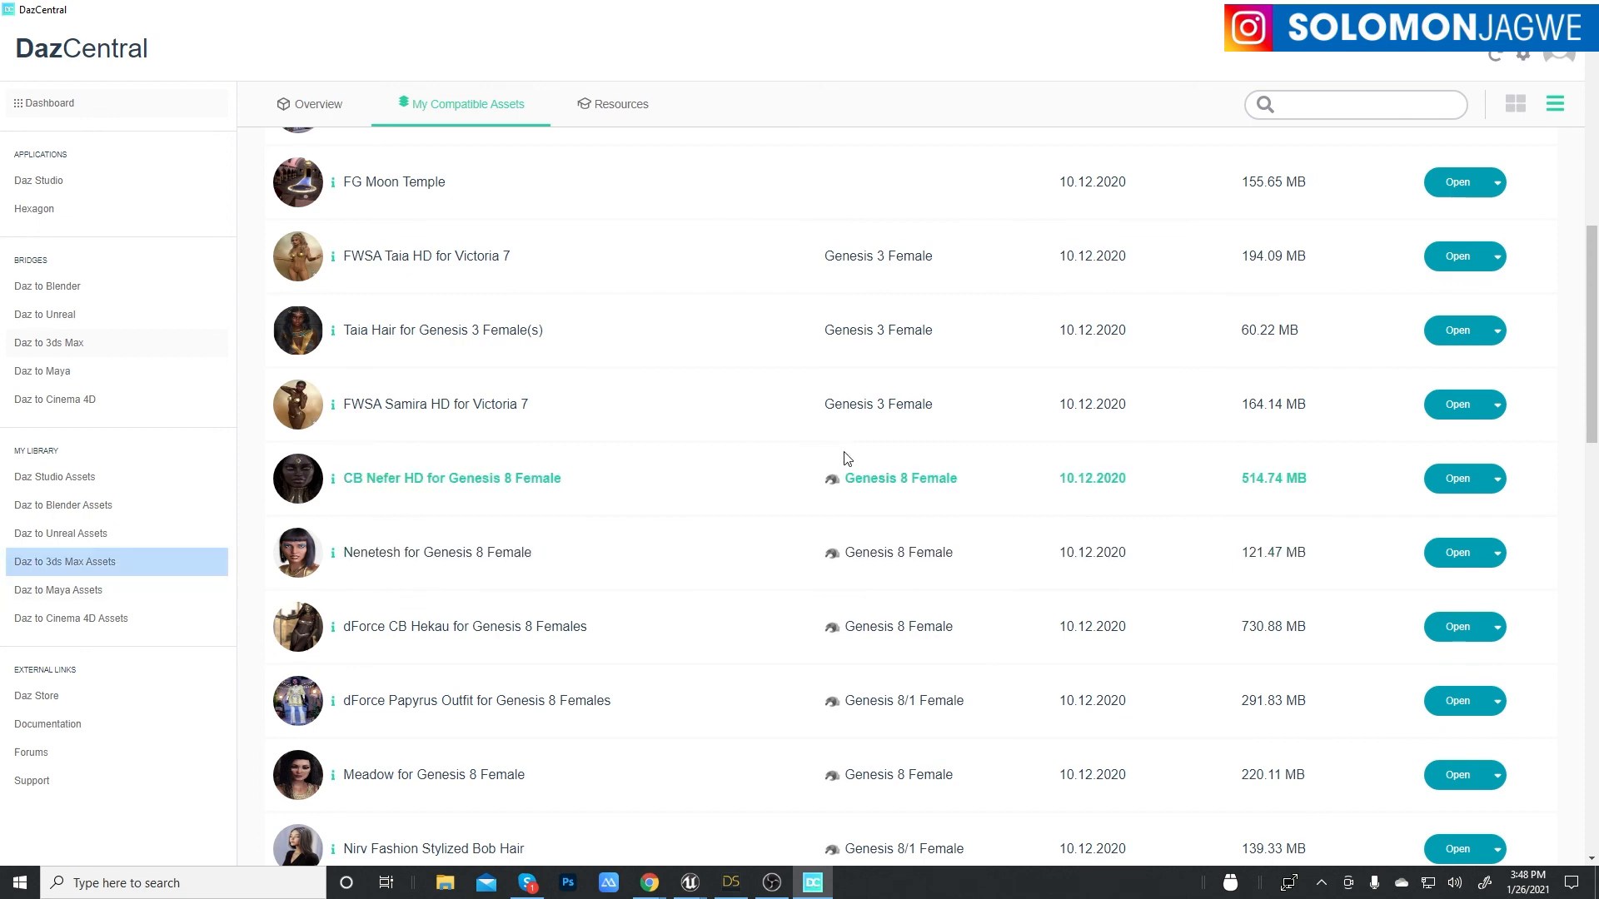
scroll(846, 457, up, 6)
scroll(846, 457, up, 2)
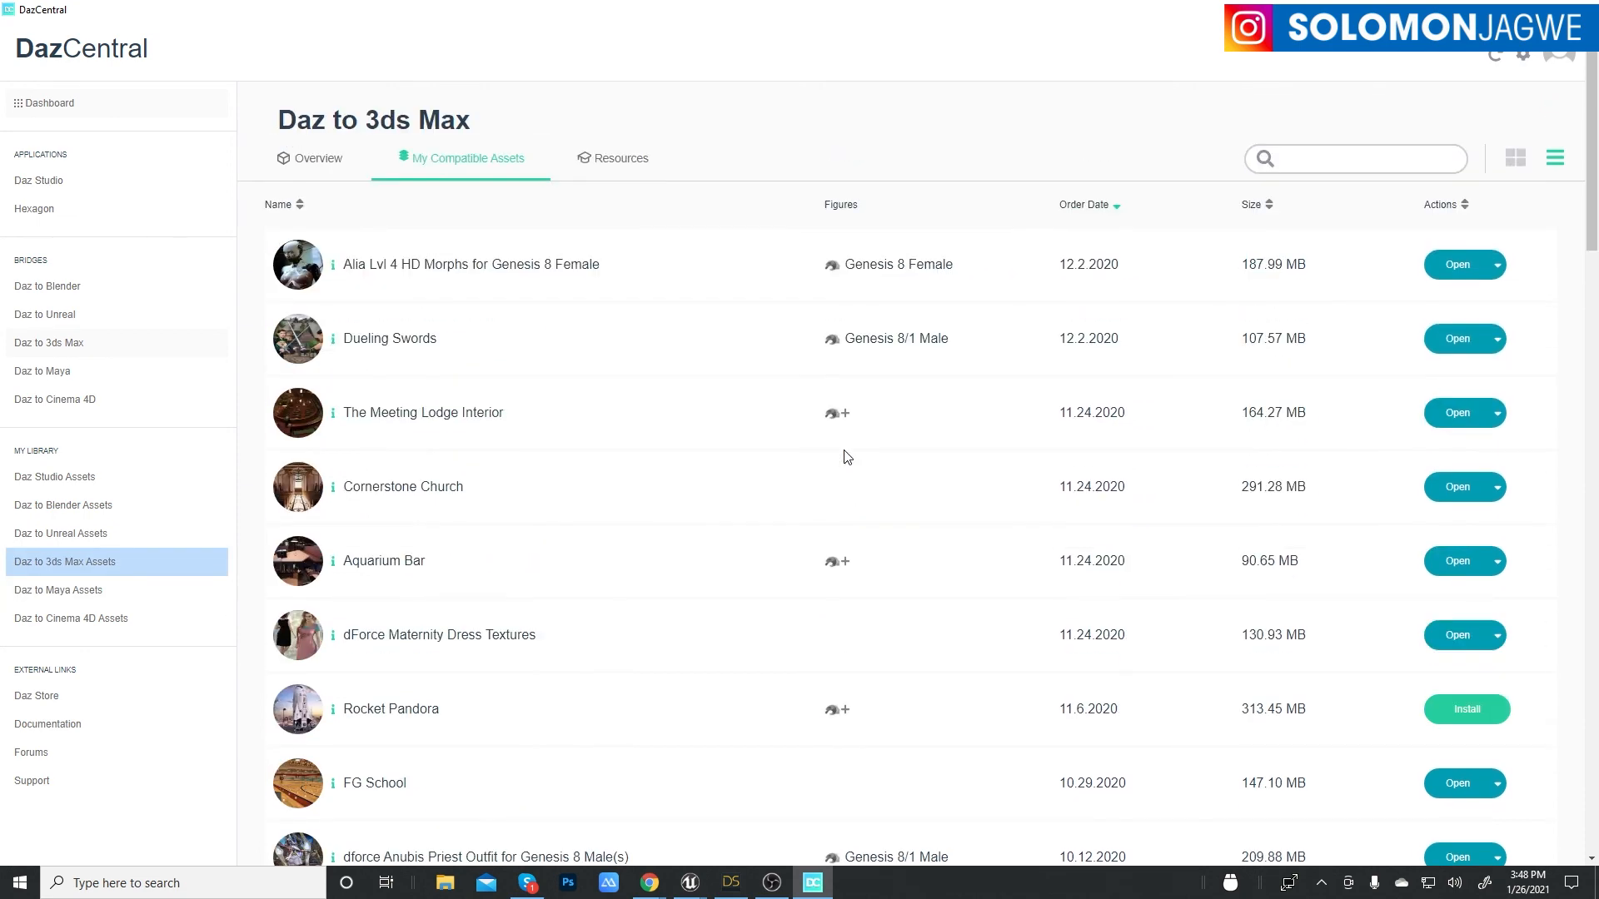